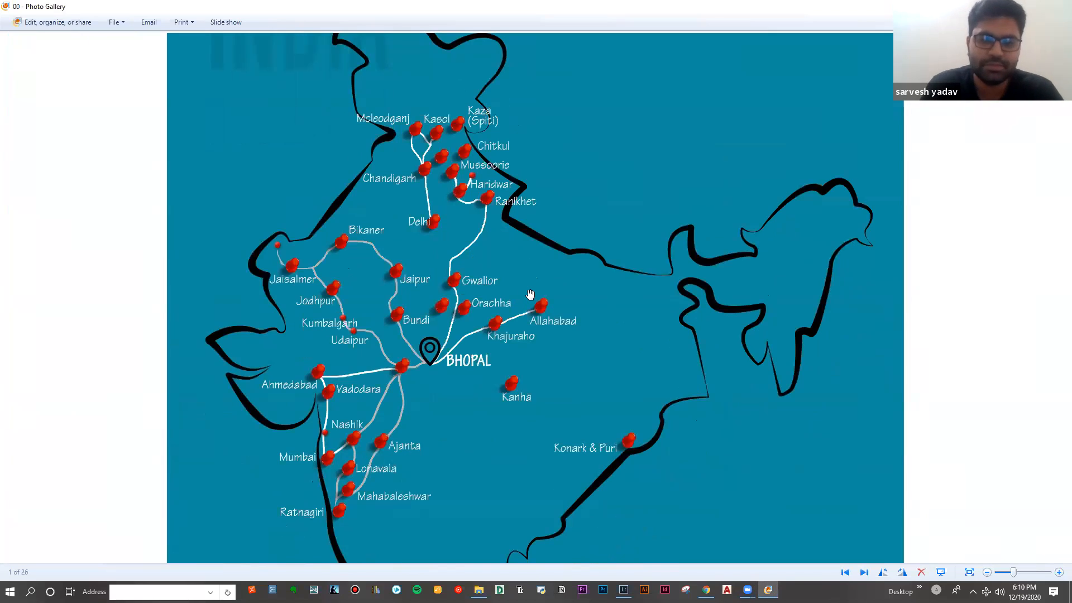
Examine the India travel route map up close around Bhopal, the northern towns and the western routes, ending with the whole map in view.
scroll(479, 258, up, 1)
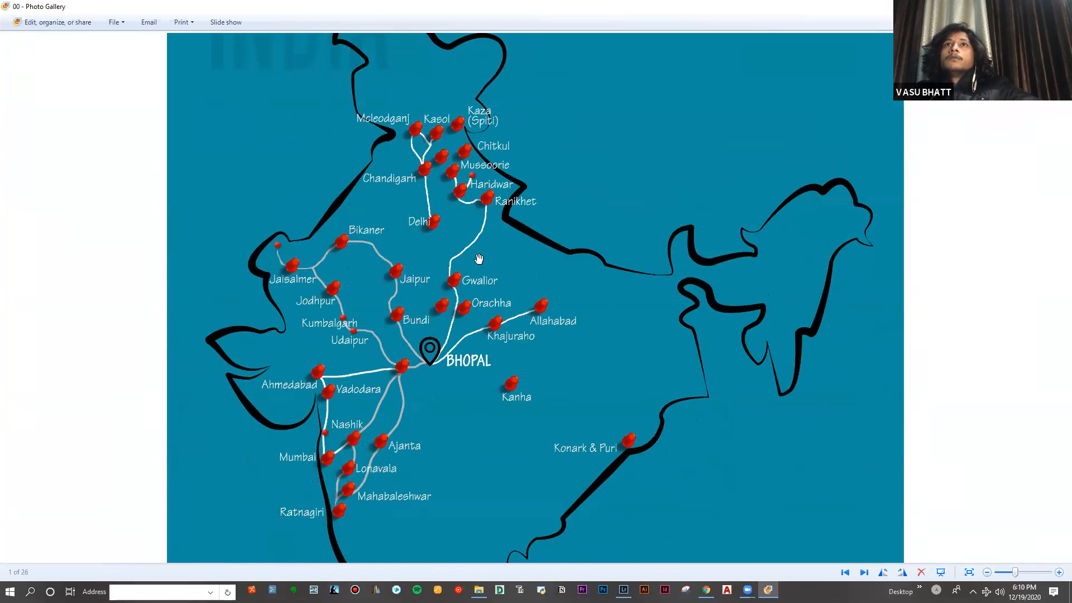
drag(488, 260, 488, 291)
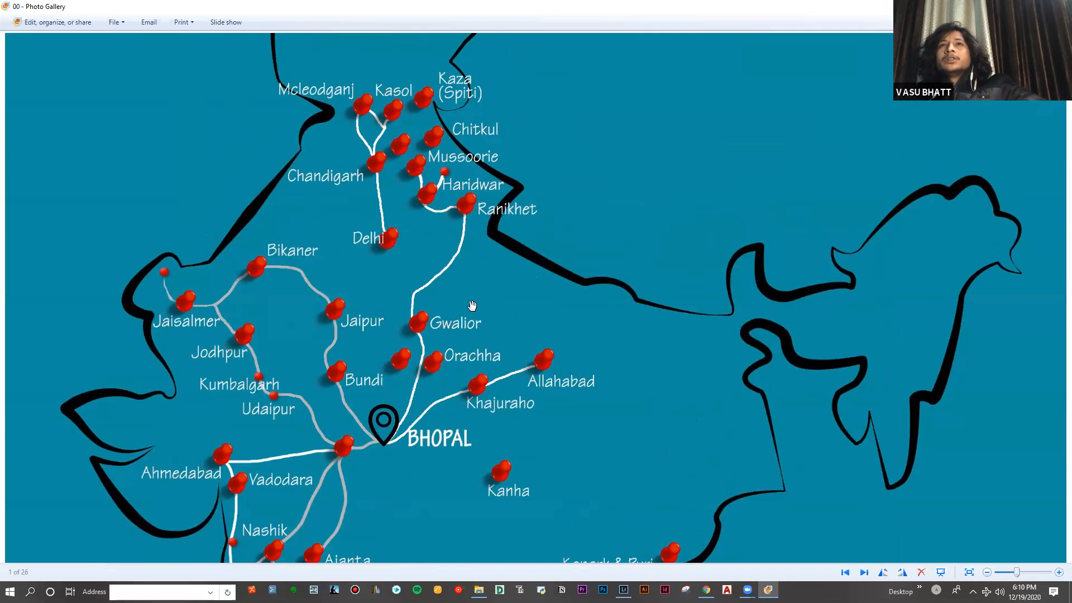
scroll(477, 341, down, 1)
scroll(477, 349, up, 1)
scroll(476, 349, down, 1)
scroll(458, 297, up, 1)
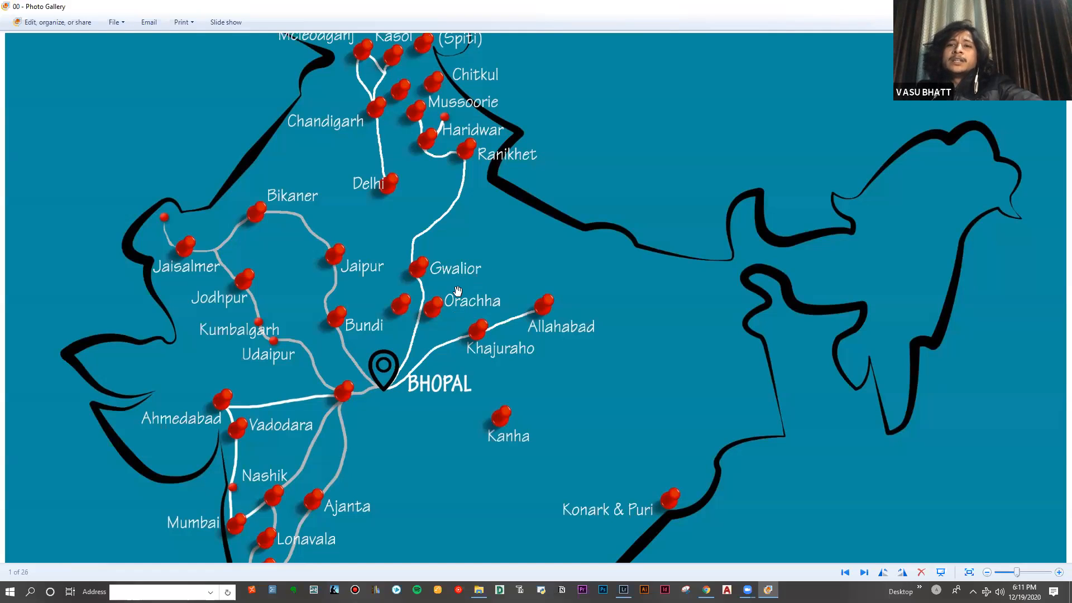
drag(458, 291, 487, 306)
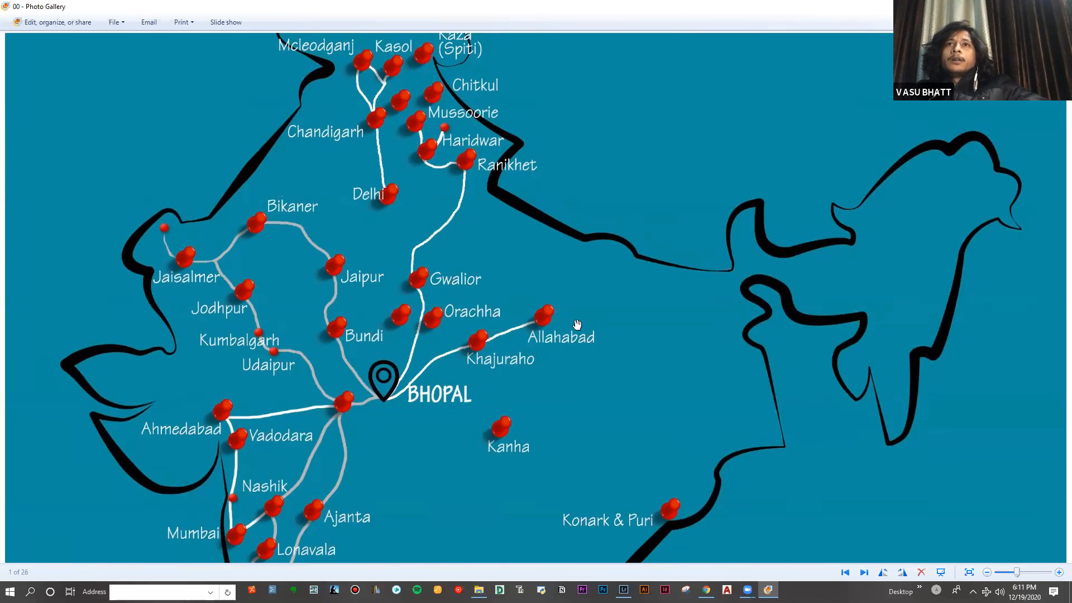
scroll(531, 277, down, 1)
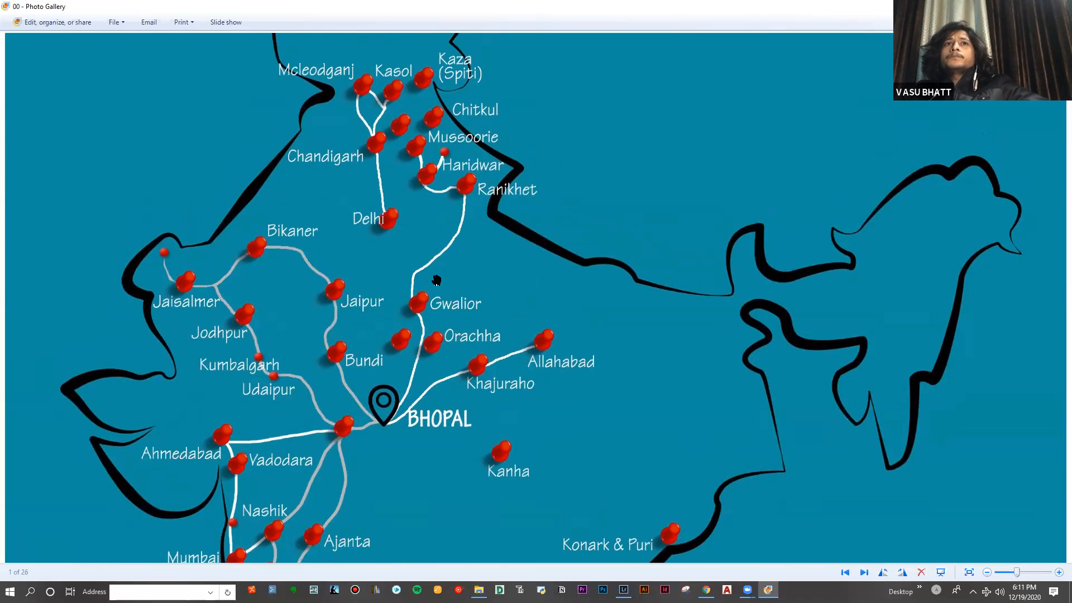
scroll(402, 301, down, 1)
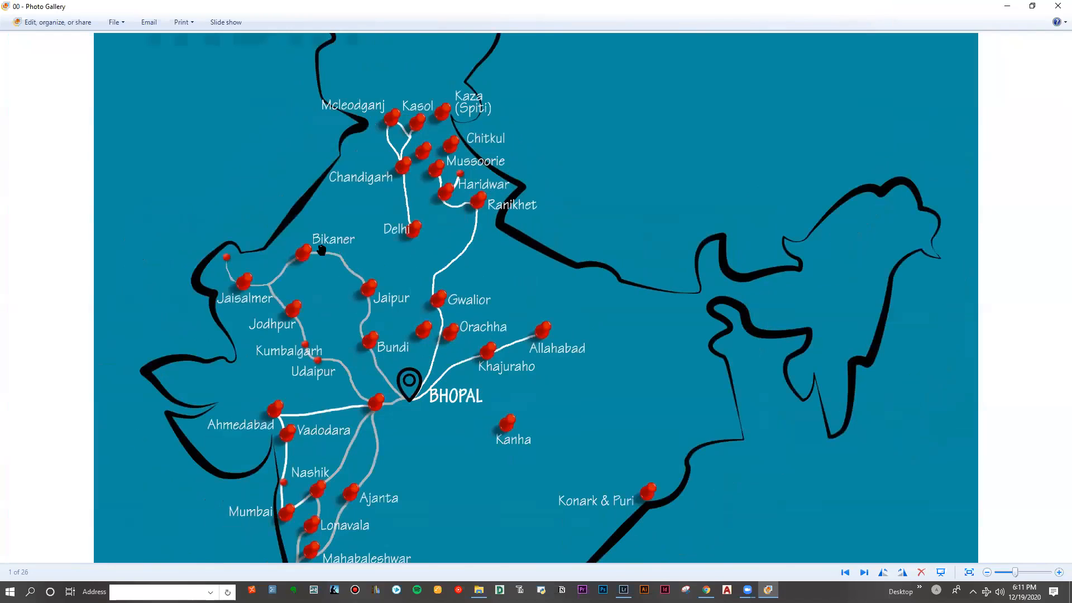
scroll(515, 365, down, 1)
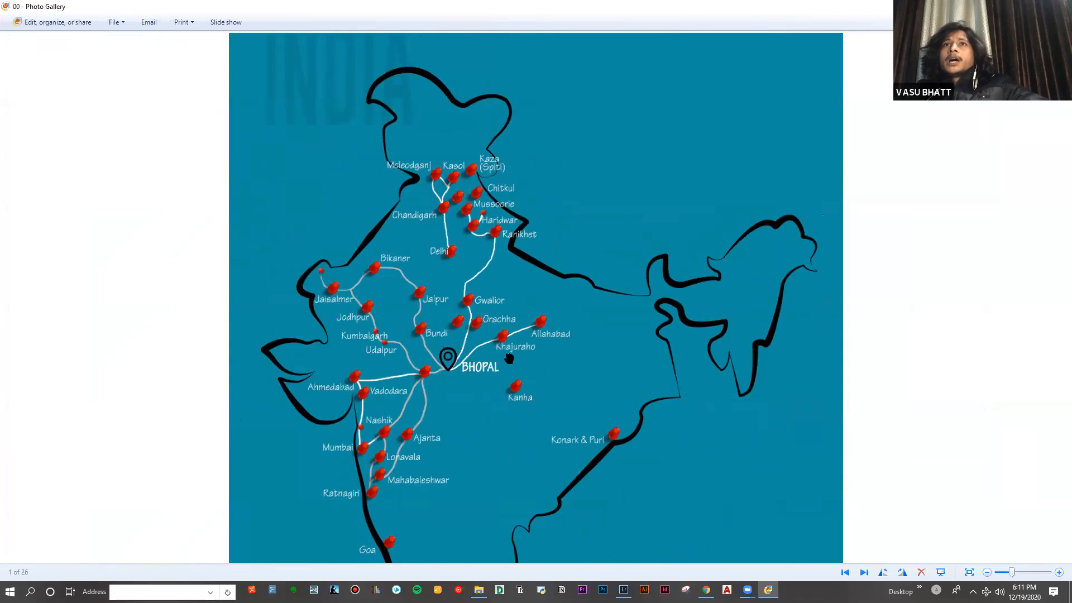
scroll(481, 305, down, 1)
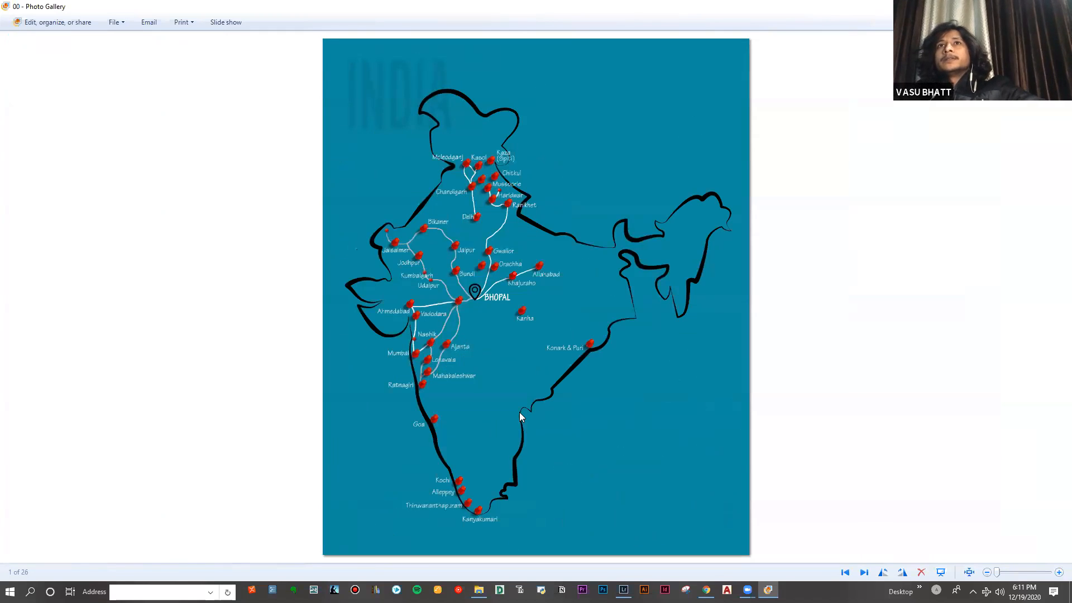
Browse from the map through the A-series group photos to the desert tent camp photo.
key(Right)
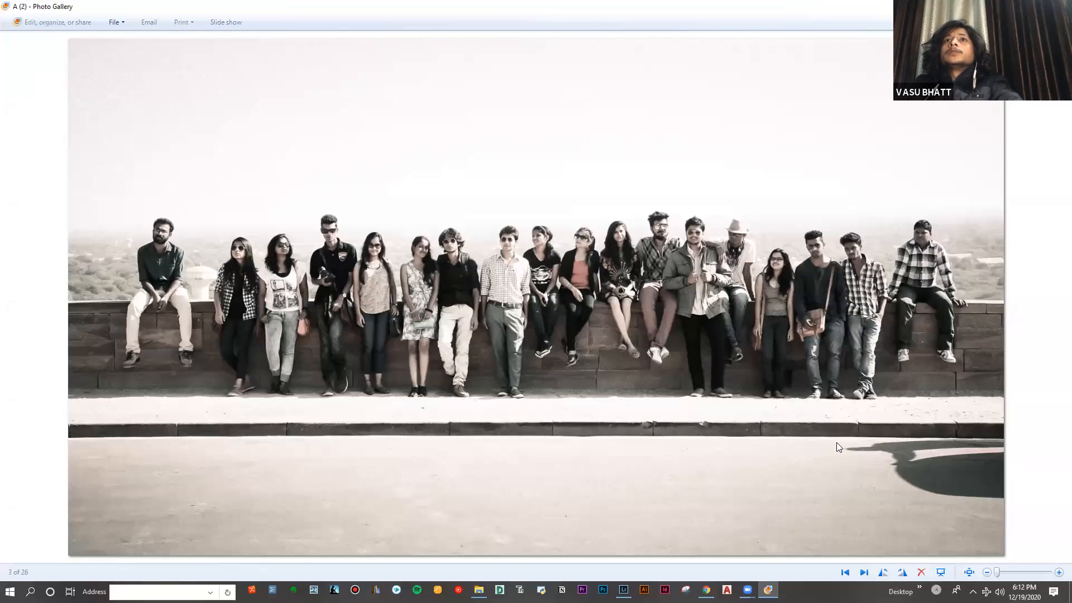
key(Right)
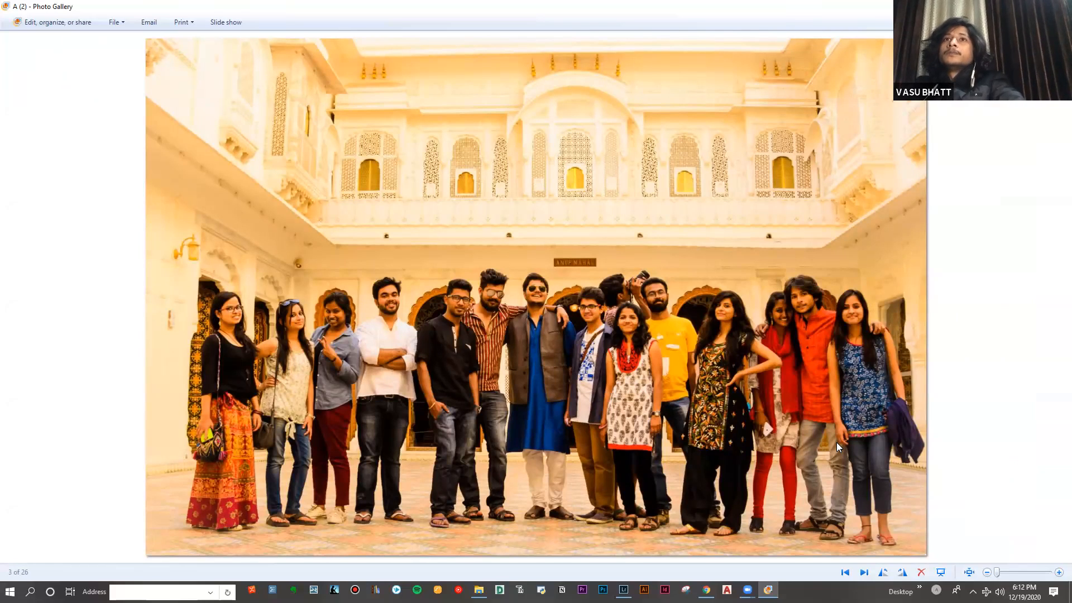
key(Right)
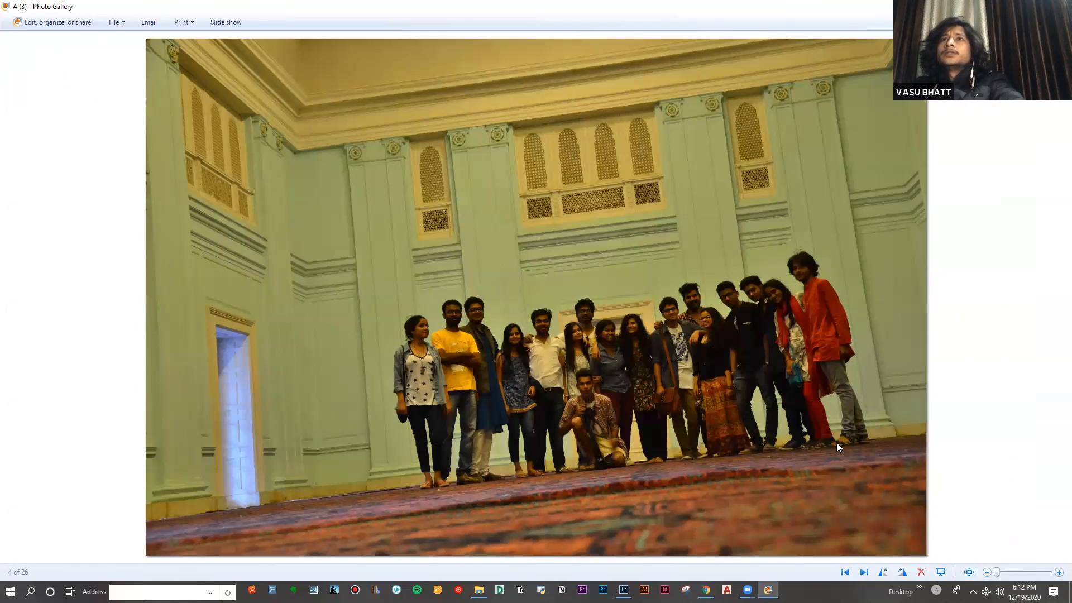
key(Right)
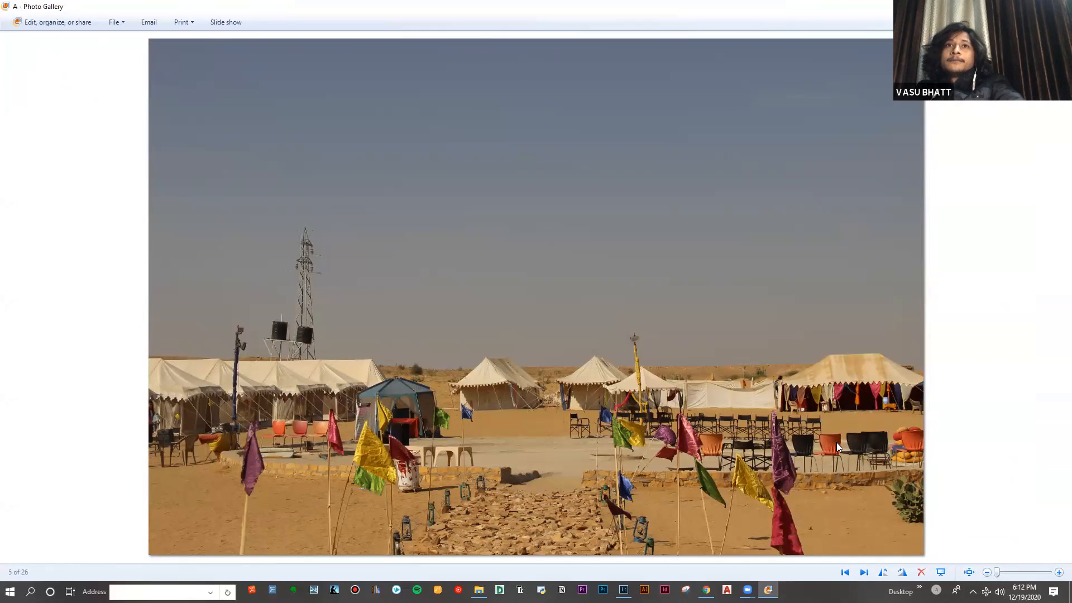
View the accommodation photos B (10) to B (13), continuing to the misty viewpoint photo B2 (1).
key(Right)
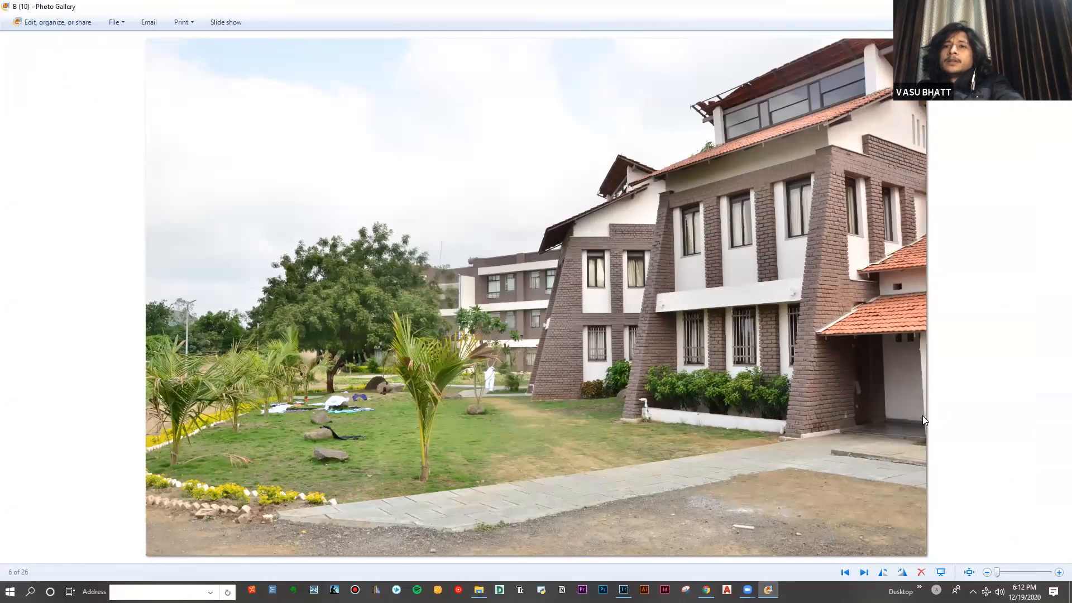
key(Right)
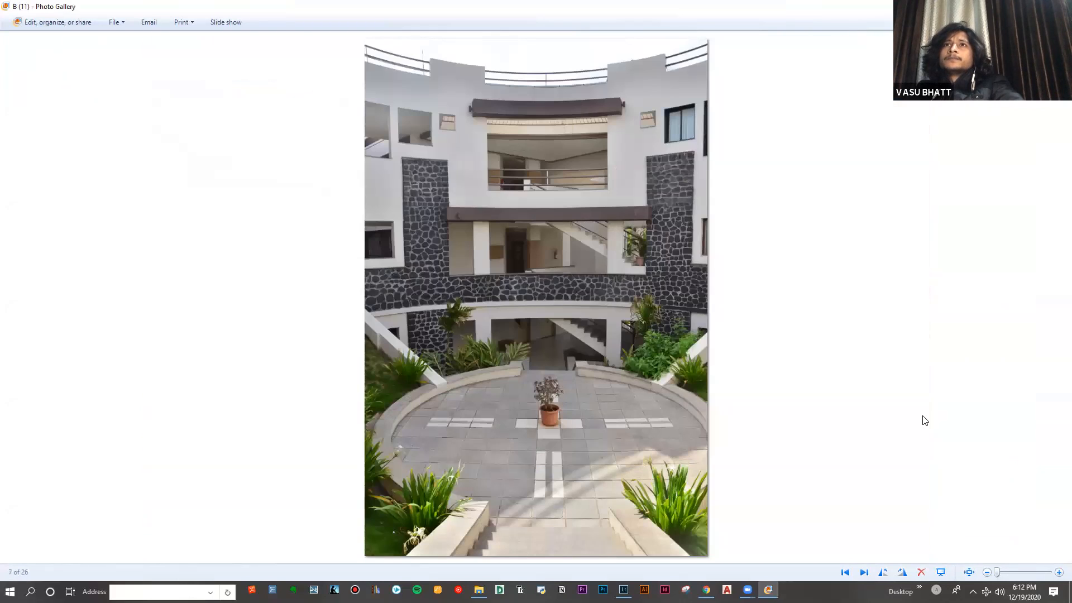
key(Right)
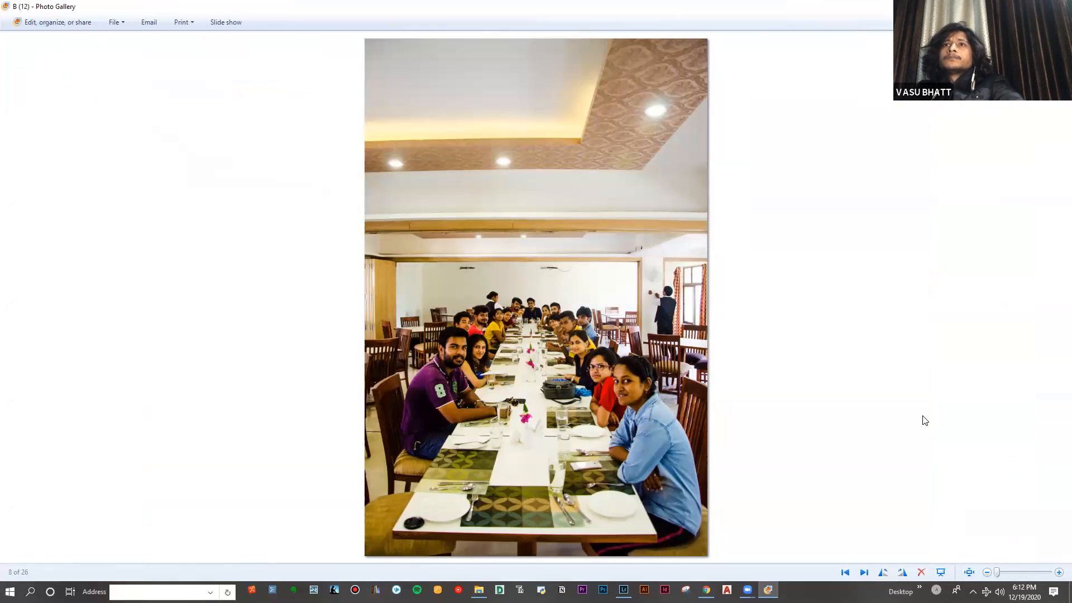
key(Right)
key(Right)
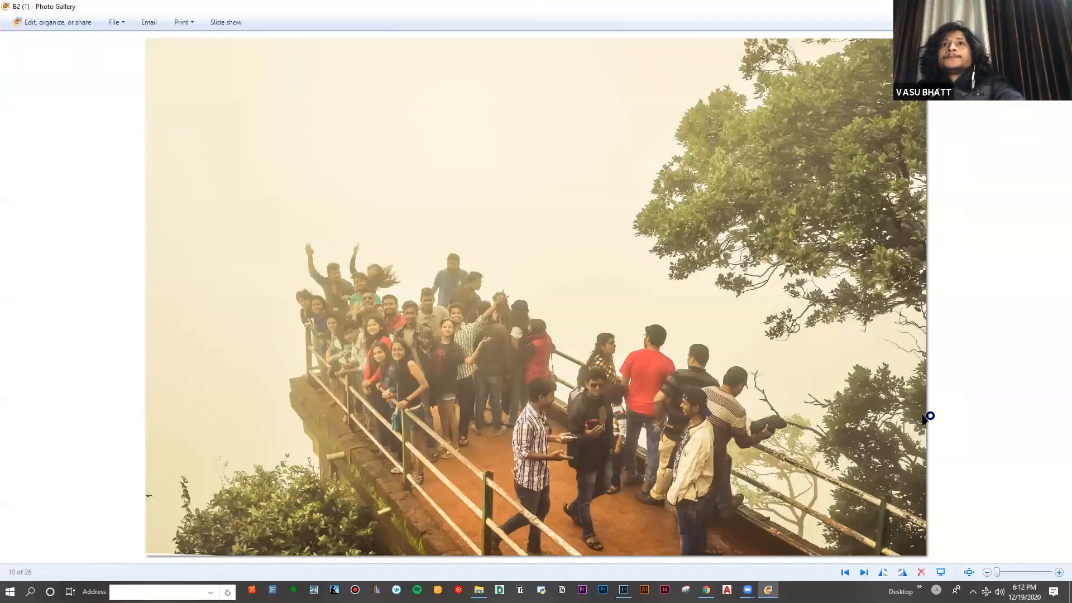
Go back through the accommodation photos to the building exterior in B (10).
key(Left)
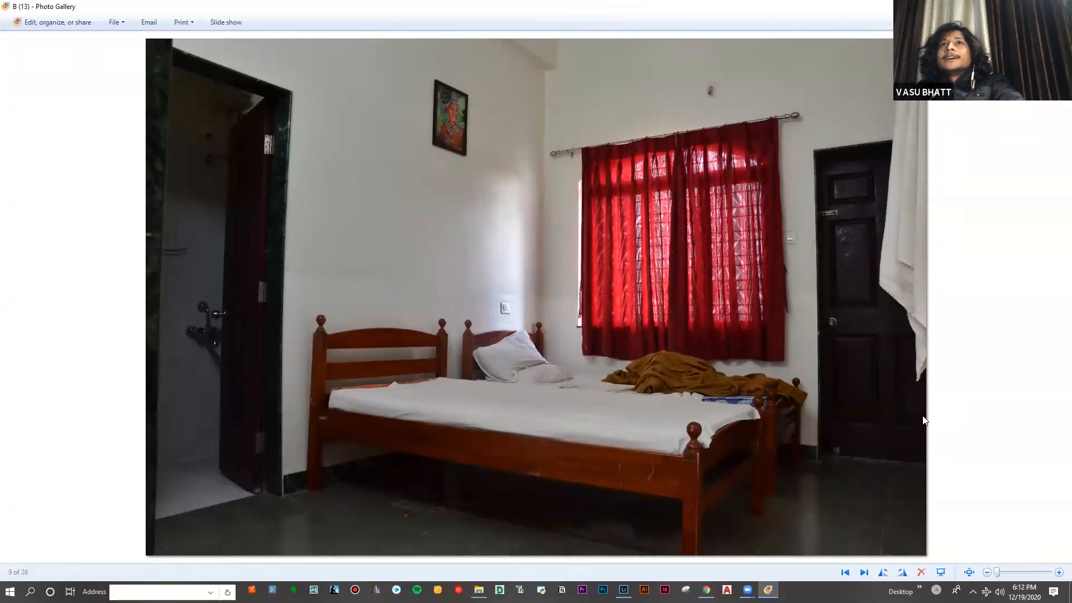
key(Left)
key(Left)
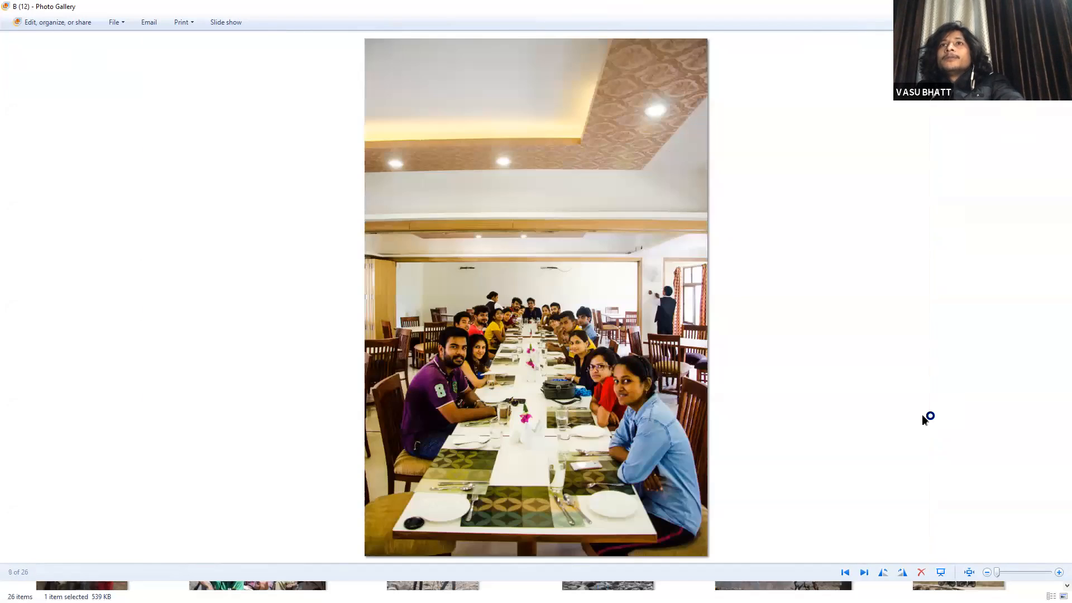
key(Left)
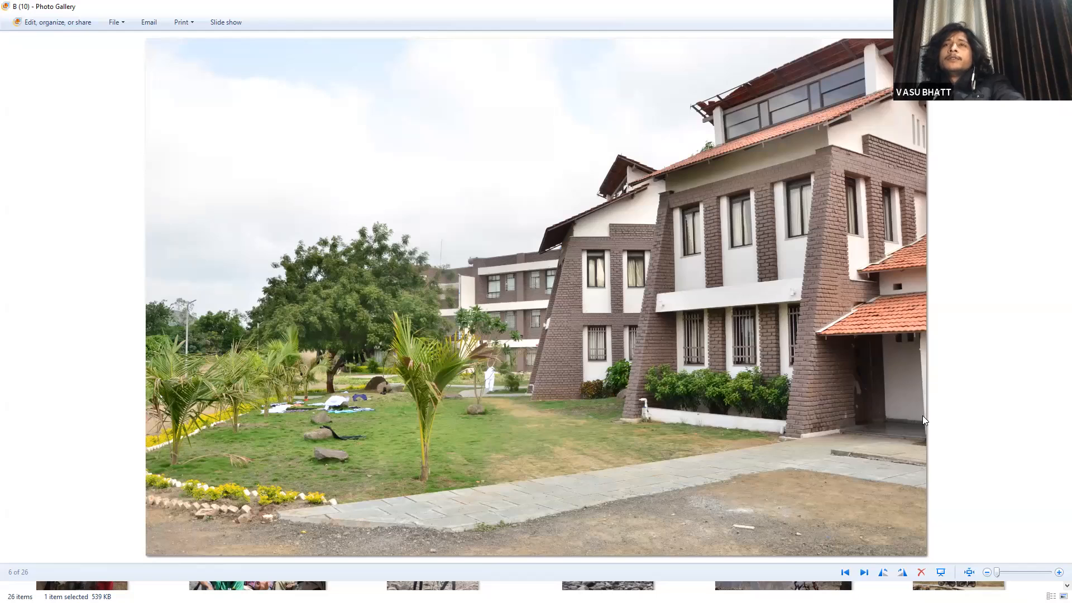
Review the courtyard photo B (11) and compare the dining hall in B (12) with the bedroom in B (13).
key(Right)
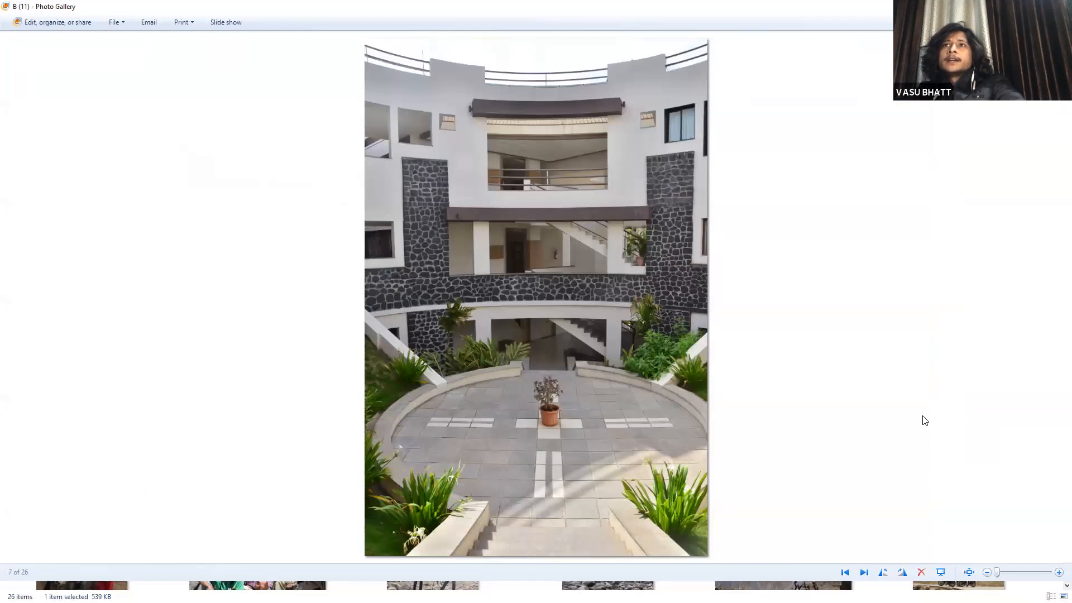
key(Right)
key(Right)
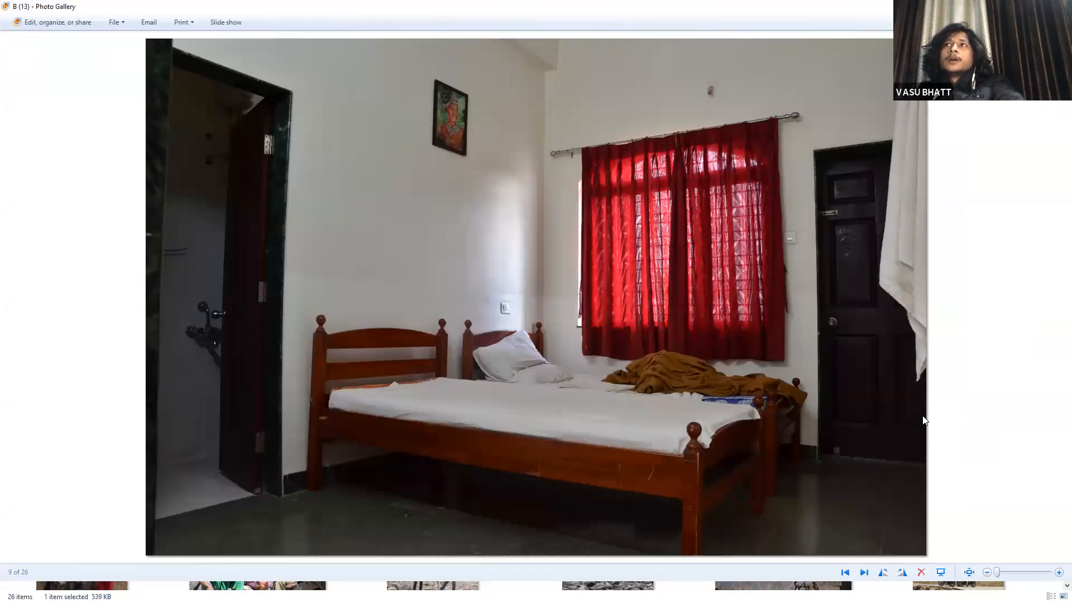
key(Left)
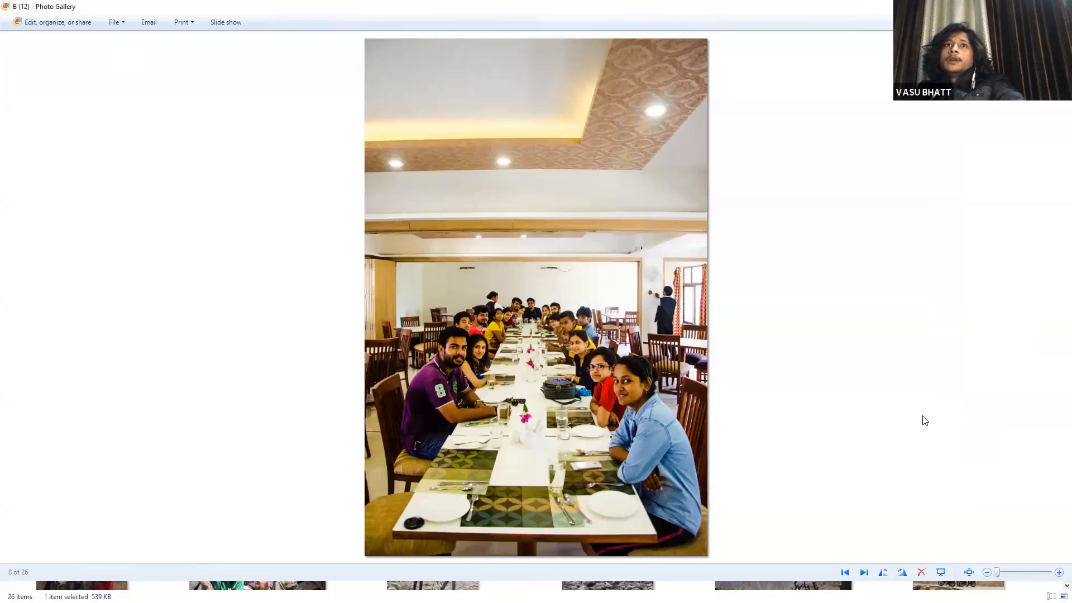
key(Right)
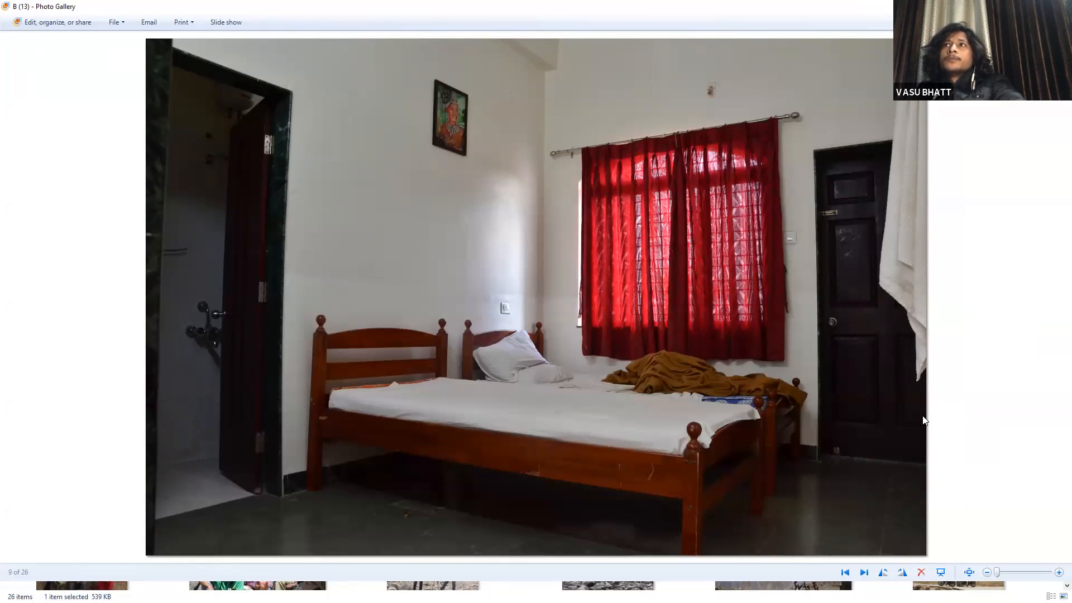
key(Left)
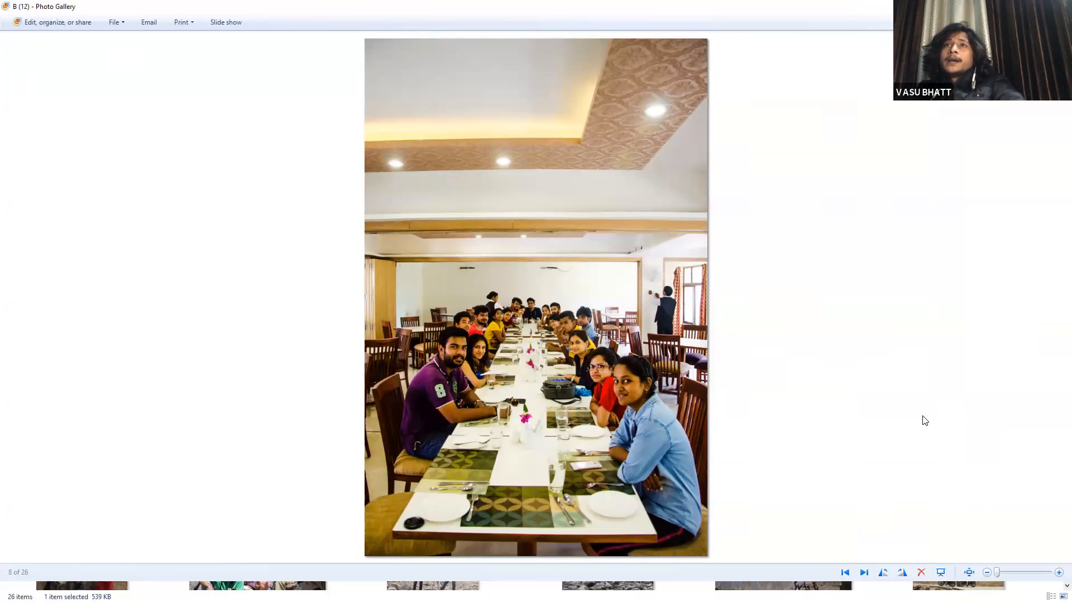
key(Right)
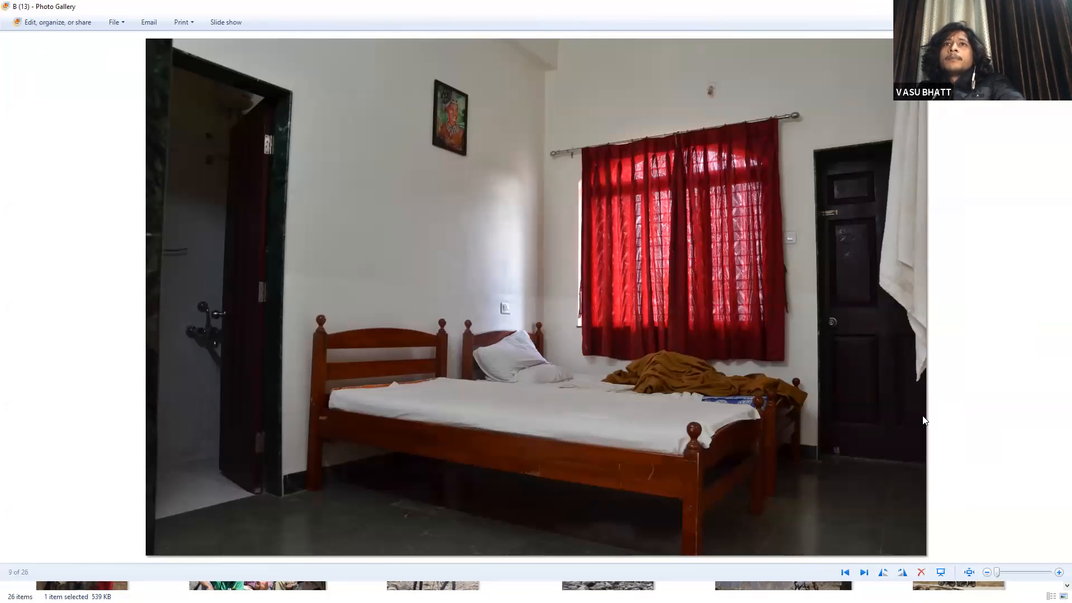
View the group photos from the viewpoint B2 (1) through the brick cottages B3 to the seaside lawn B4 (2).
scroll(778, 333, down, 1)
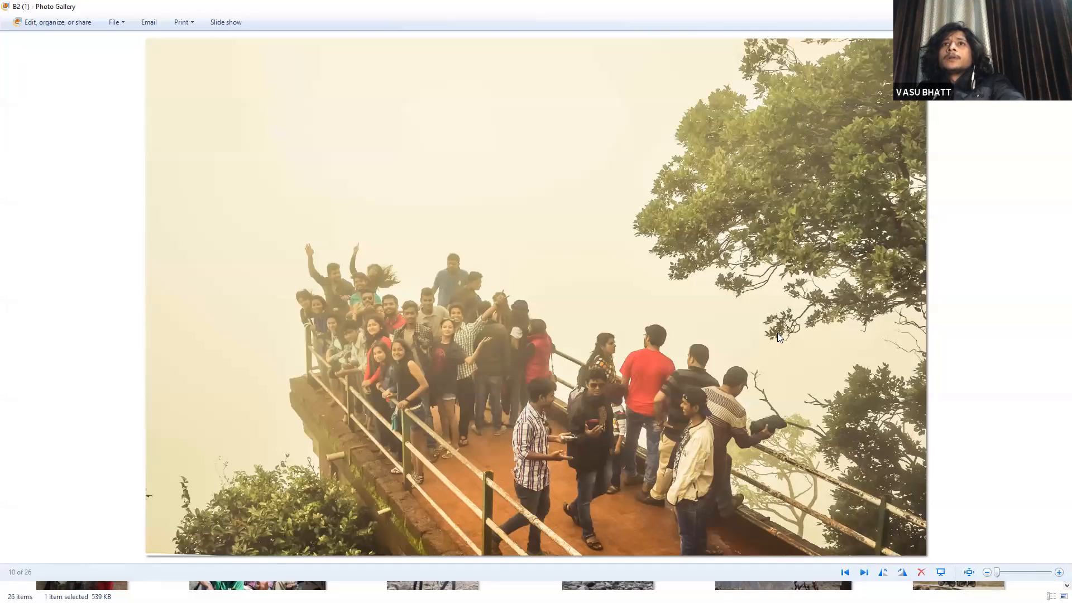
scroll(778, 334, down, 1)
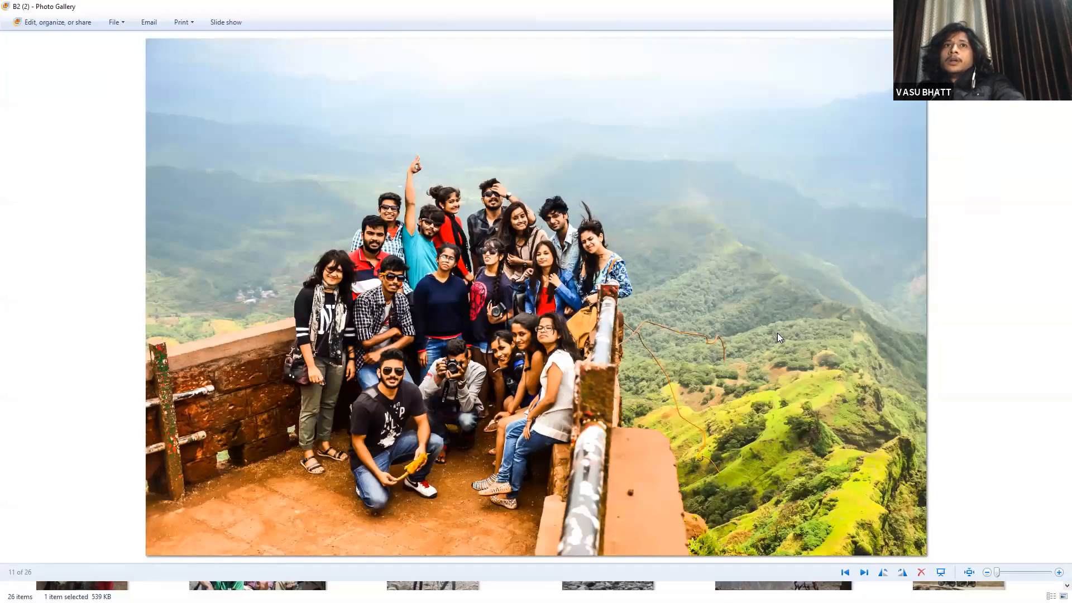
scroll(778, 333, down, 1)
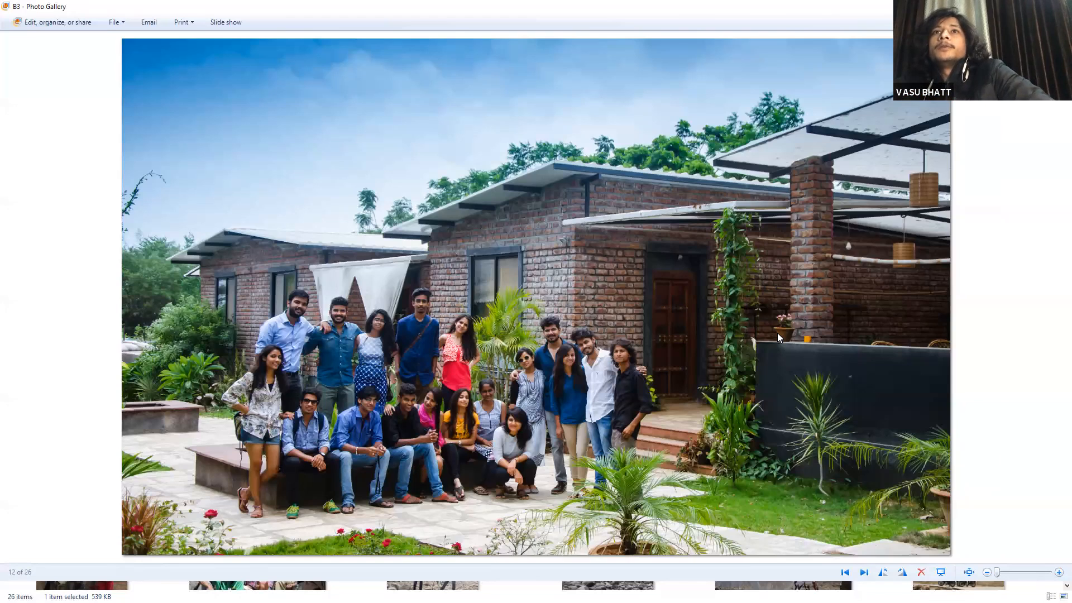
key(Right)
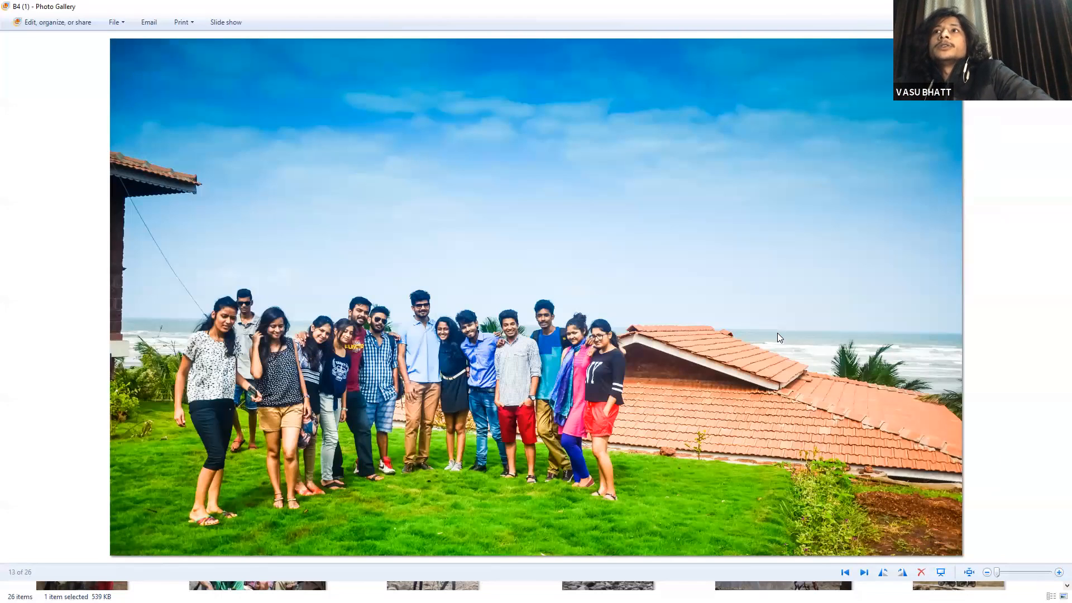
key(Right)
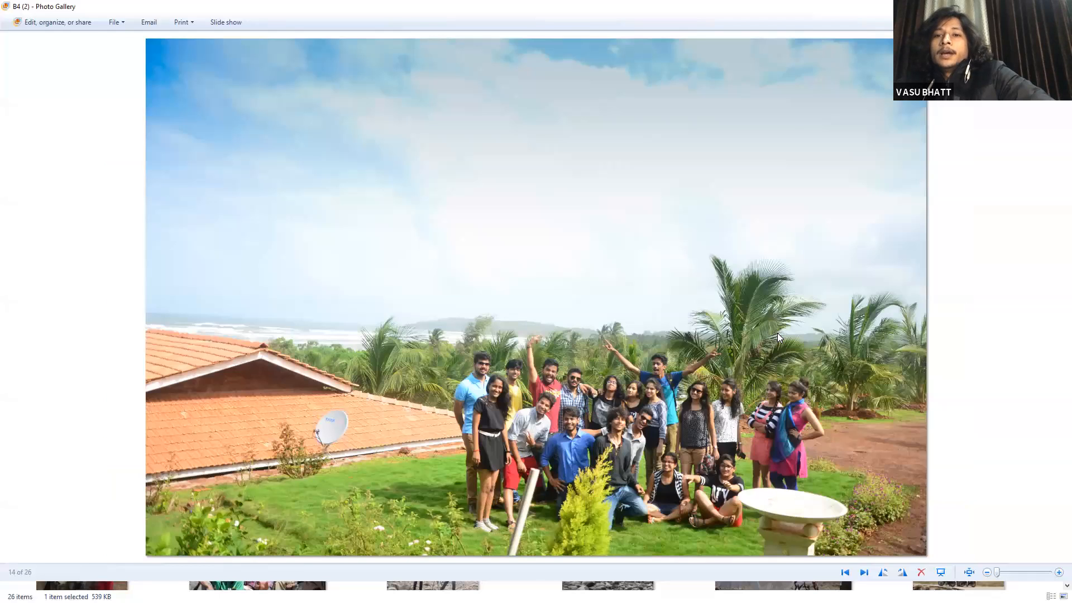
key(Left)
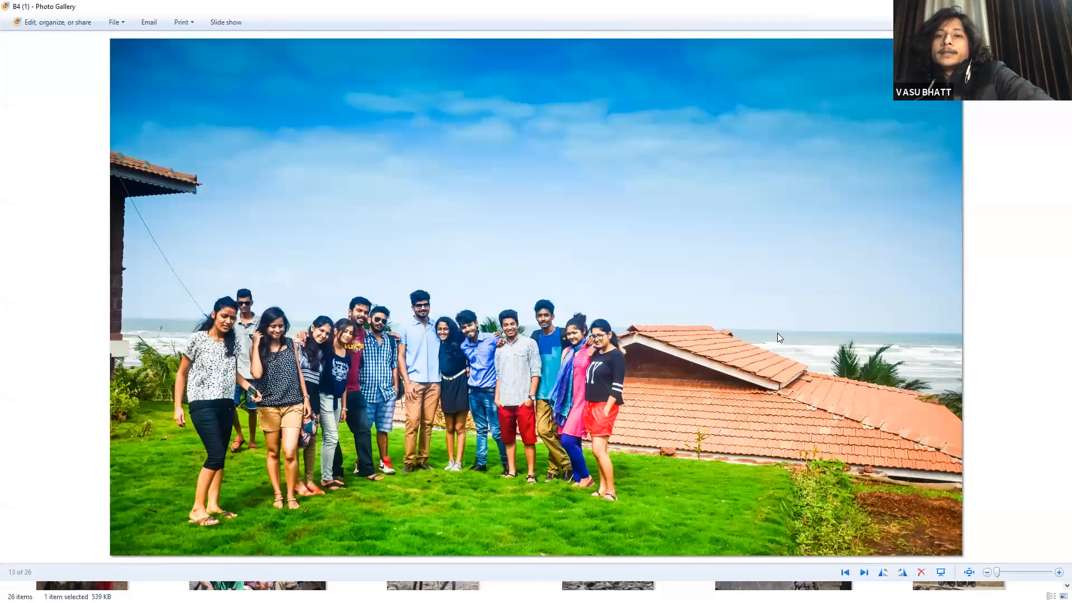
key(Right)
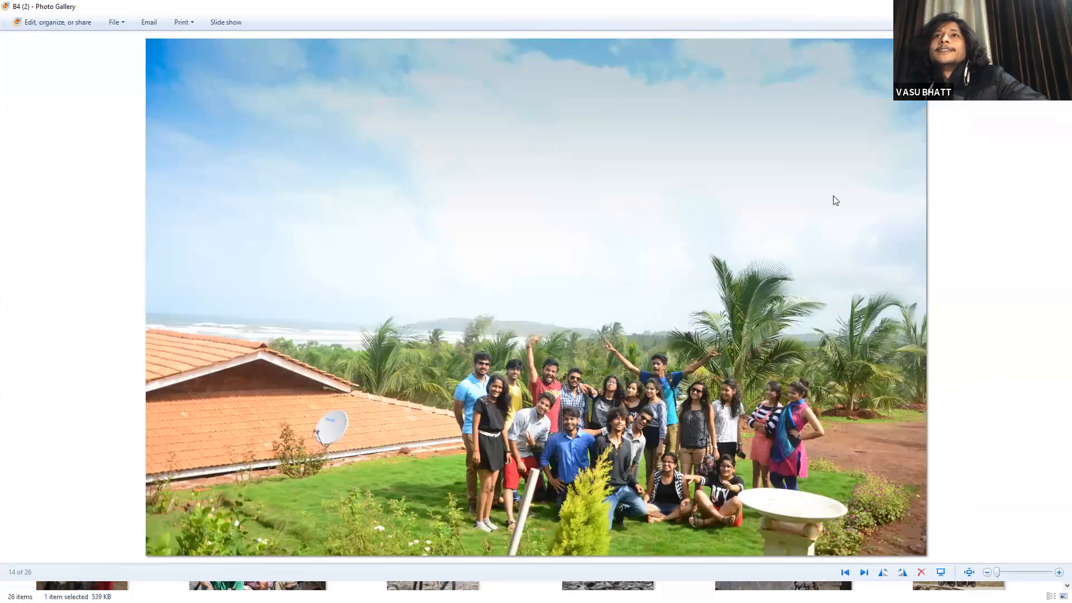
View the D-series mountain trip photos, from the Hikkim post office group shot to the motorcycle pictures.
key(Right)
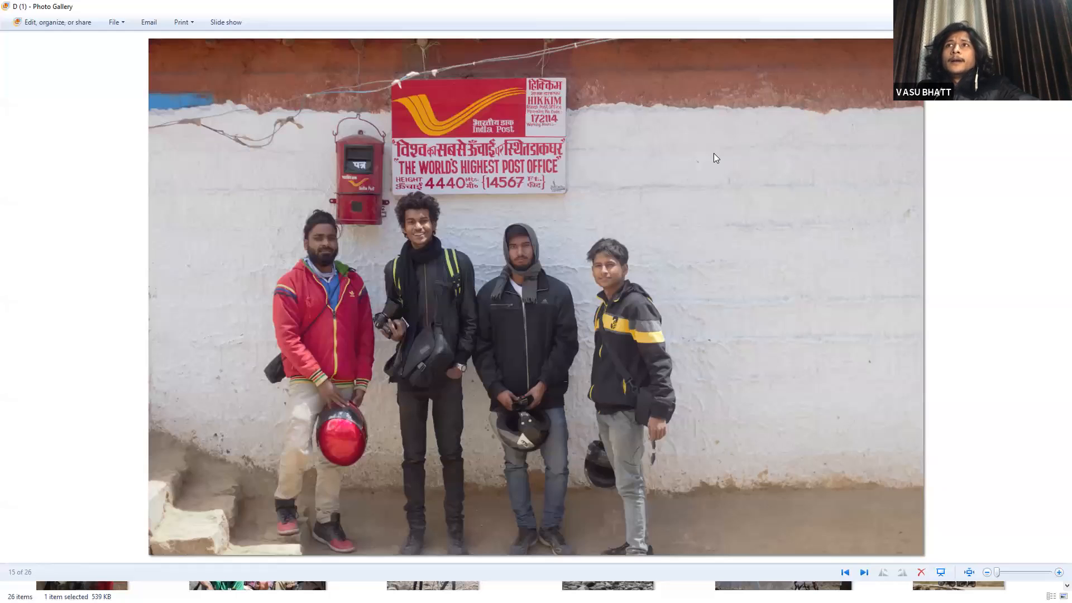
key(Right)
key(Right)
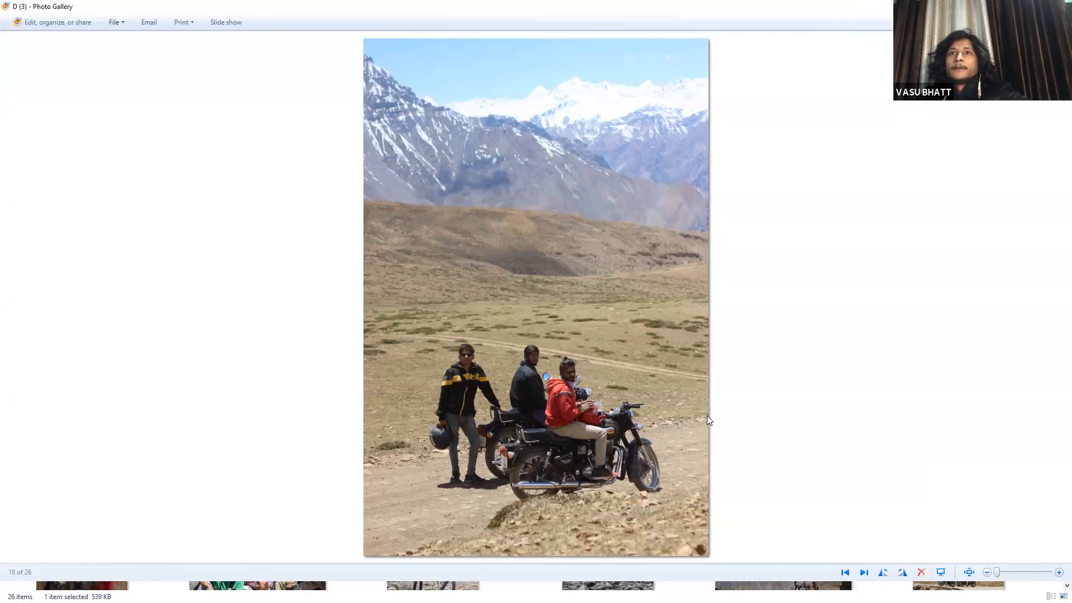
key(Right)
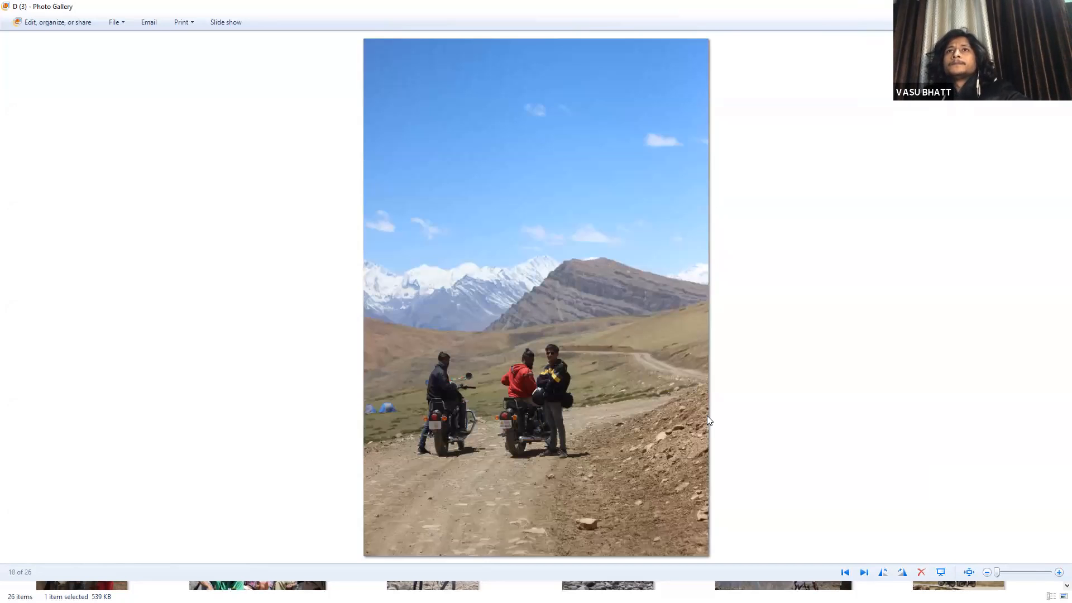
Go back to the Hikkim post office photo D (1), and return through the motorcycle pictures to the portrait D (4).
key(Left)
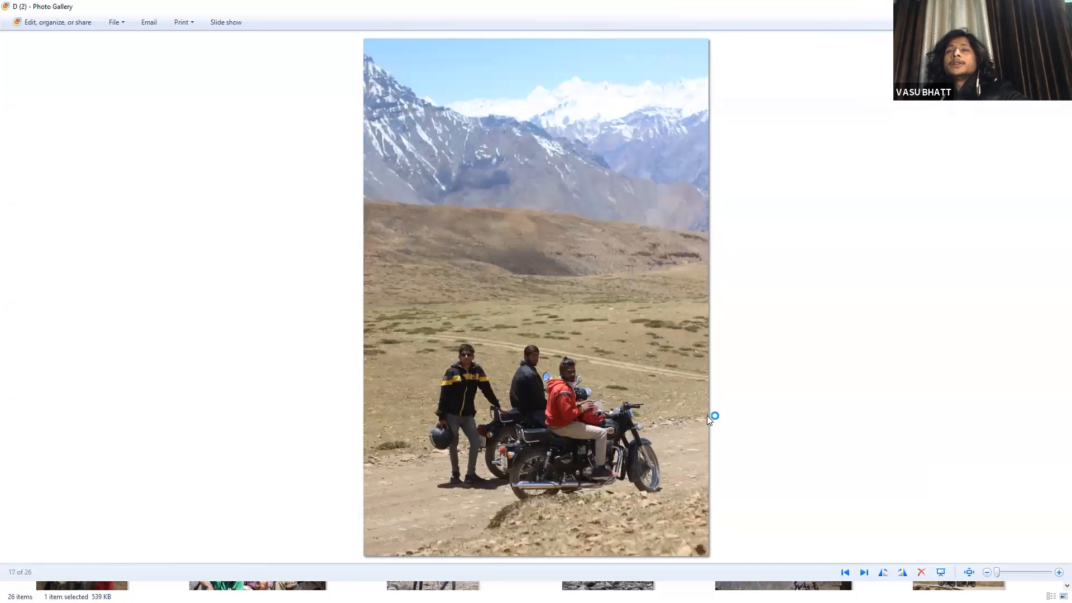
key(Left)
key(Left)
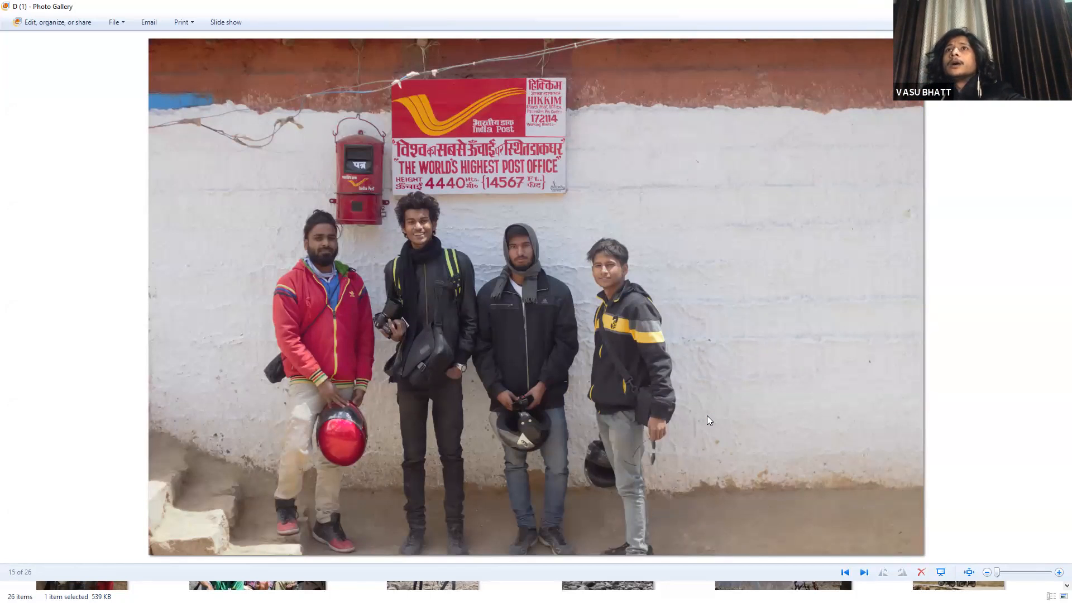
key(Right)
key(Right)
key(Right)
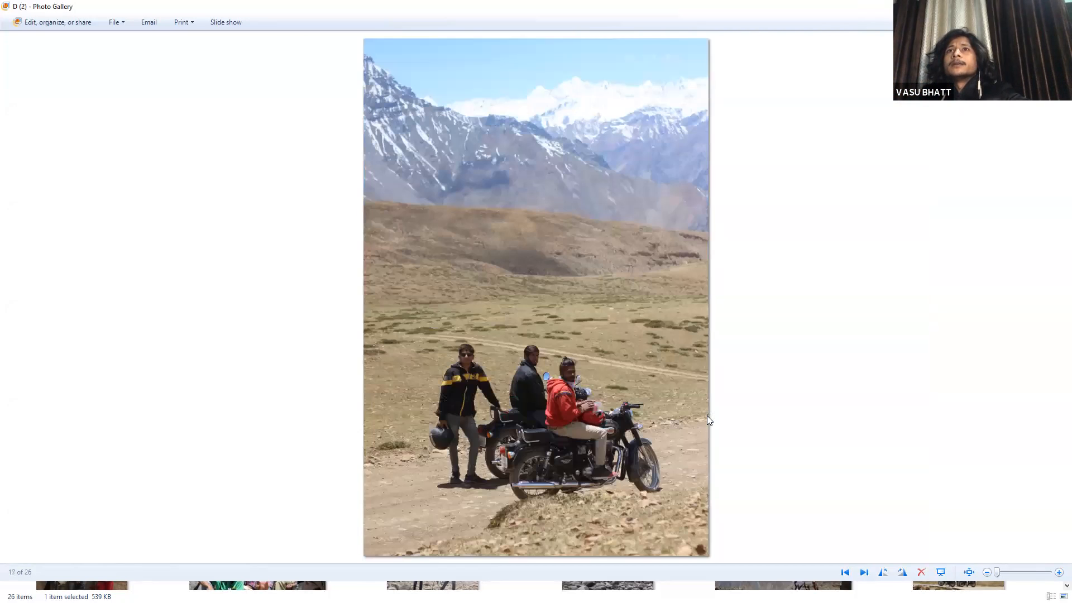
key(Right)
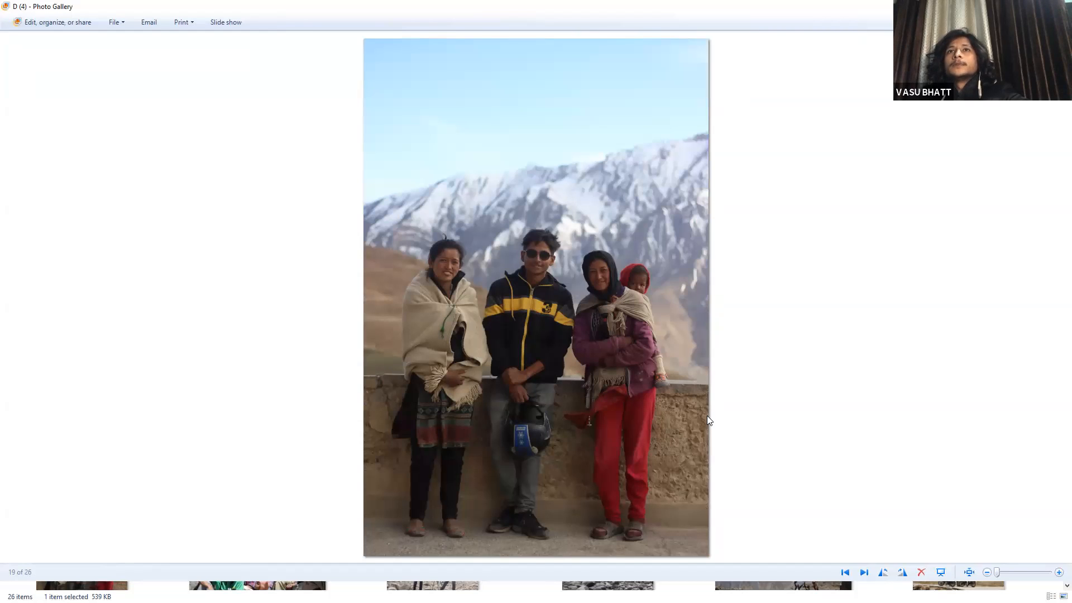
View the remaining mountain trip photos from D (5) to the monastery group shot D (11), ending on the India route map.
key(Right)
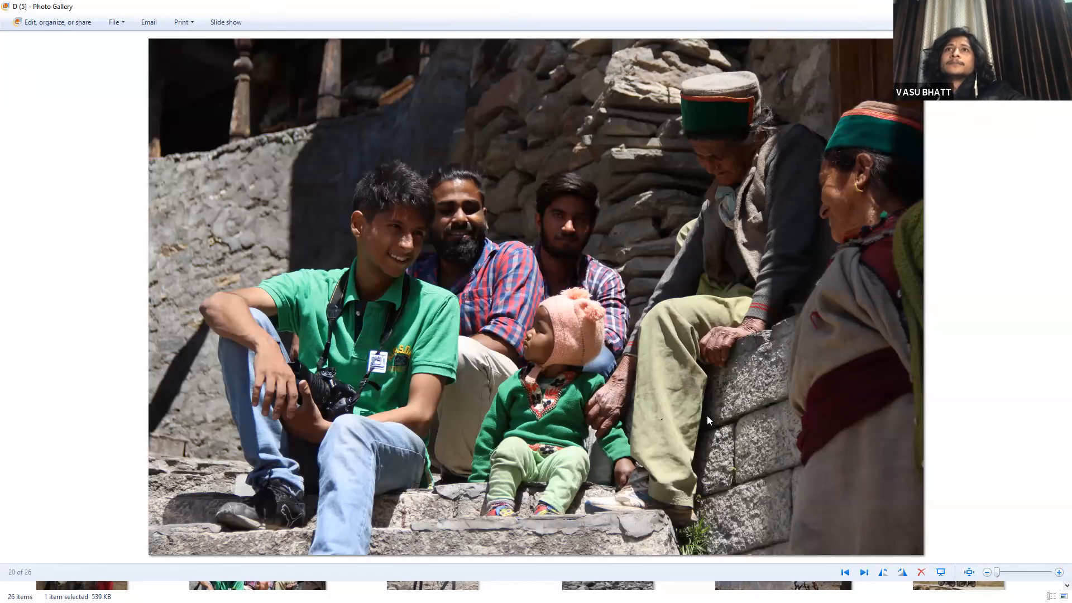
key(Right)
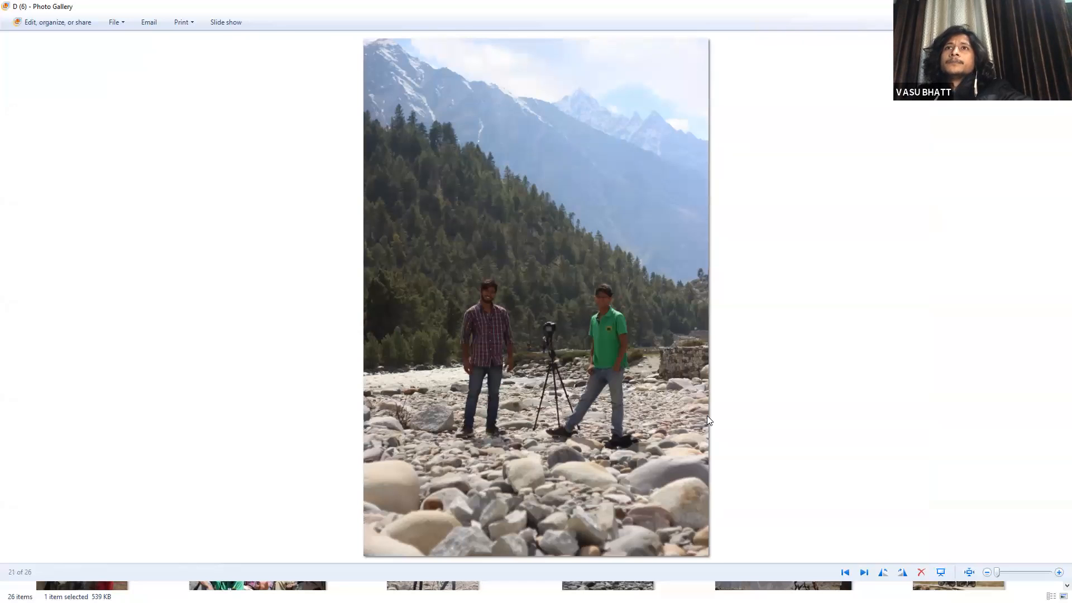
key(Right)
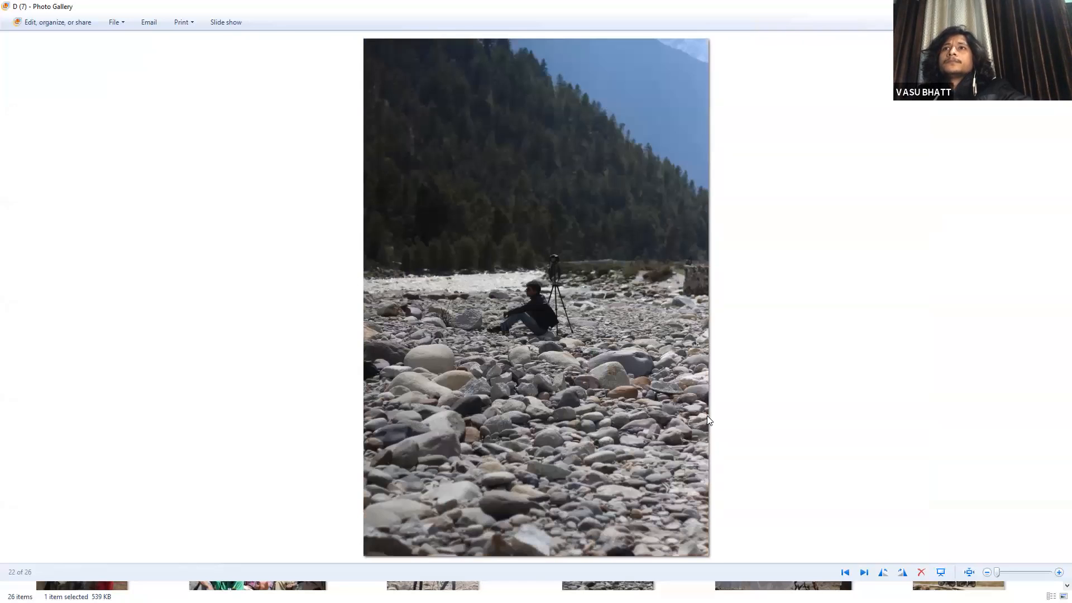
key(Right)
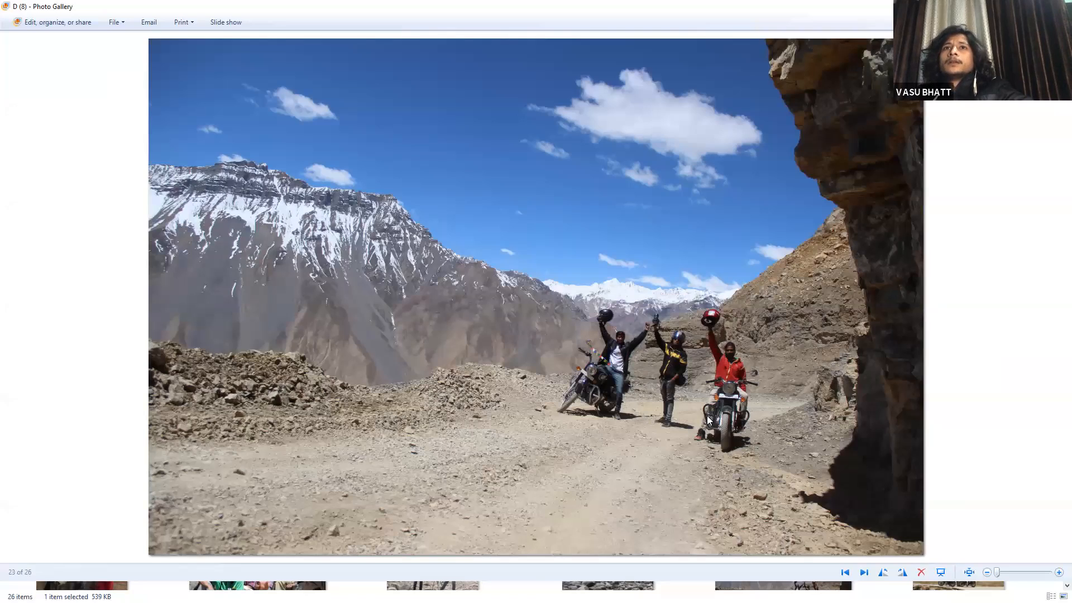
key(Right)
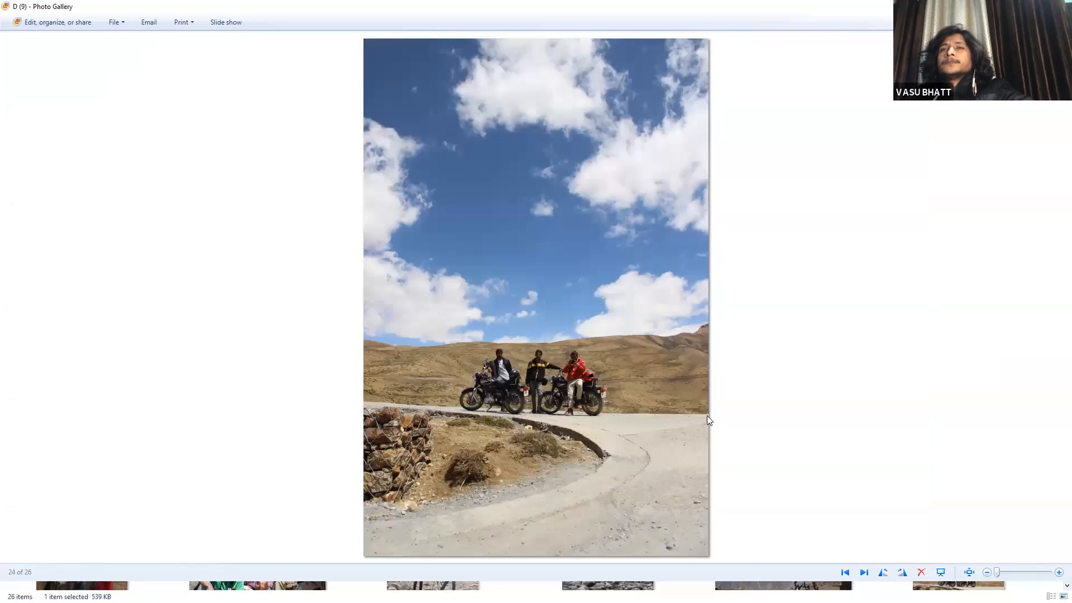
key(Right)
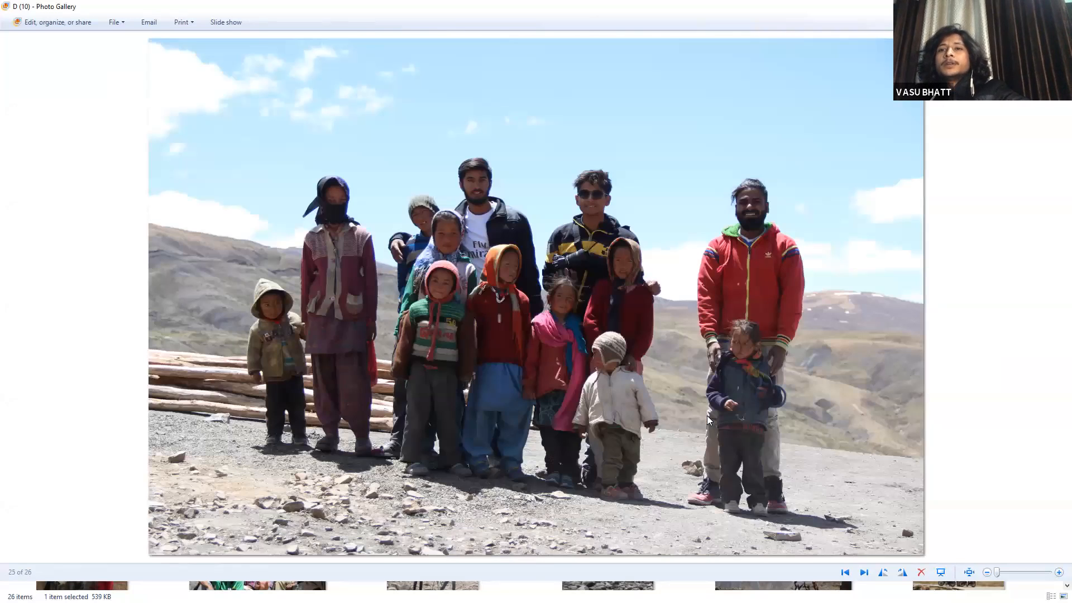
key(Right)
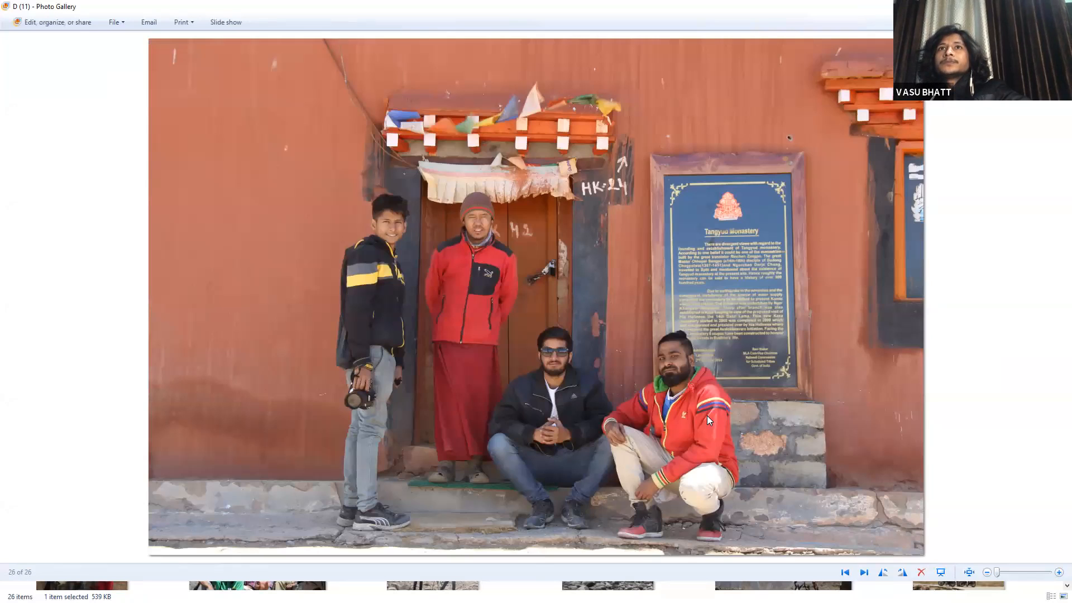
key(Right)
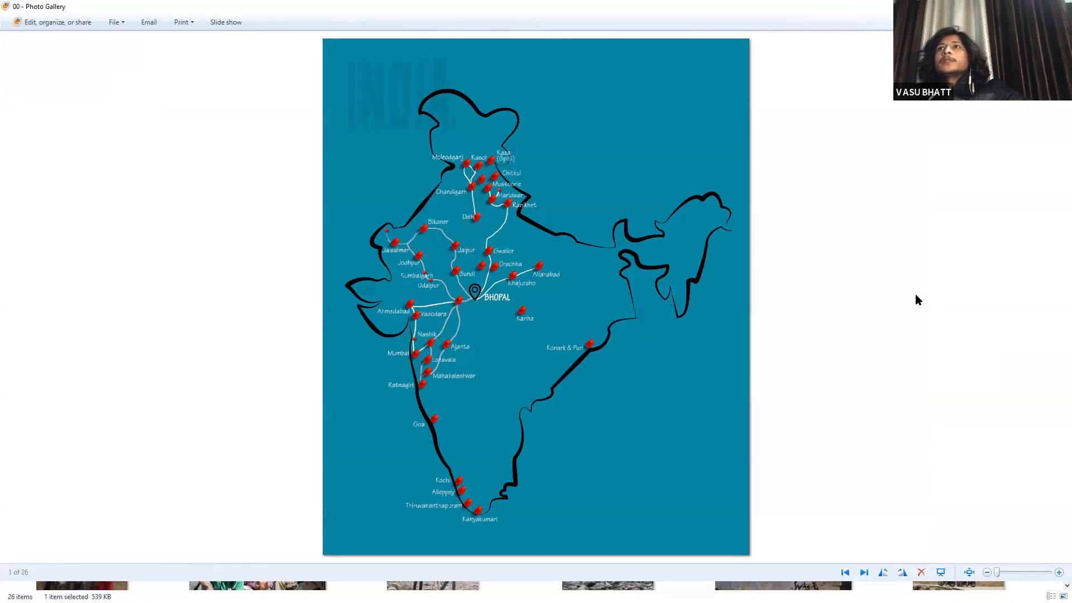
Switch to Lightroom Classic and display the navigator and folder list beside the library's photo grid.
key(alt+Tab)
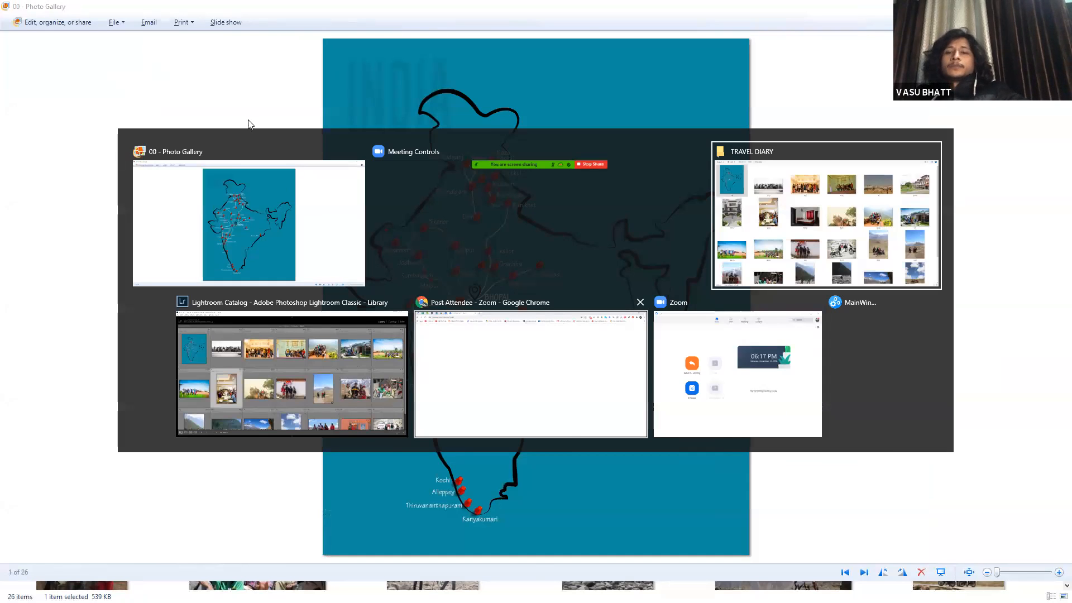
key(alt+Tab)
mouse_move(249, 120)
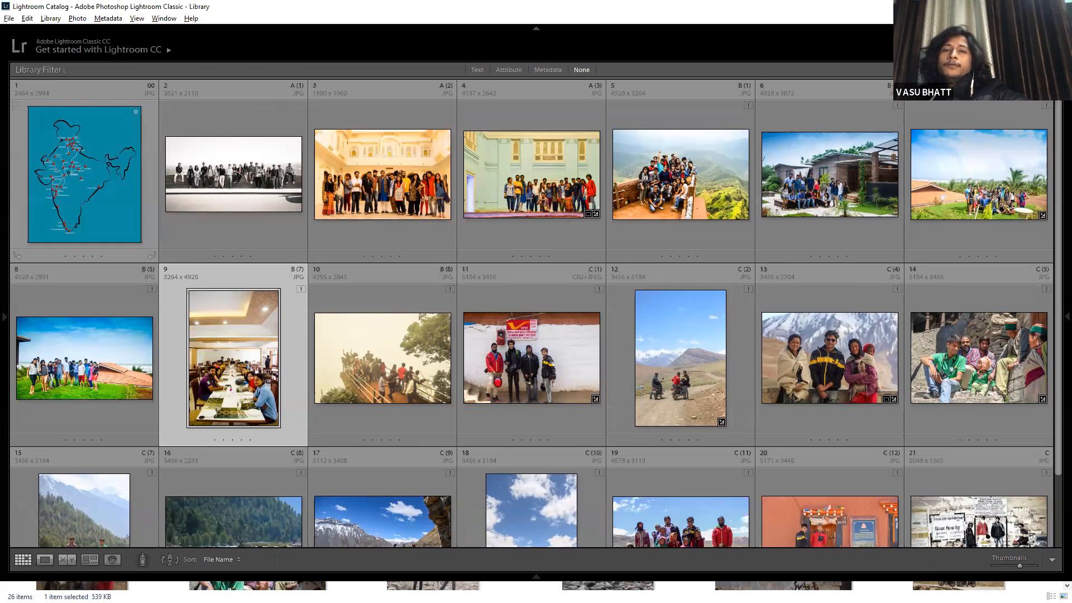
key(F7)
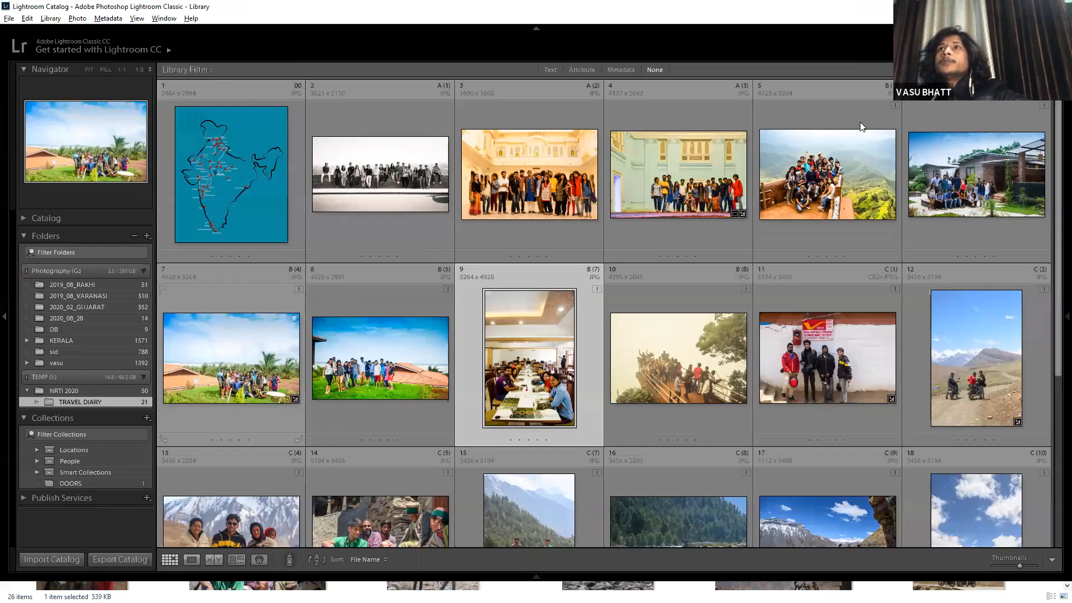
Switch to the TRAVEL DIARY folder window, go up to its parent folder, and open the temple photo 1 (1).
key(alt+Tab)
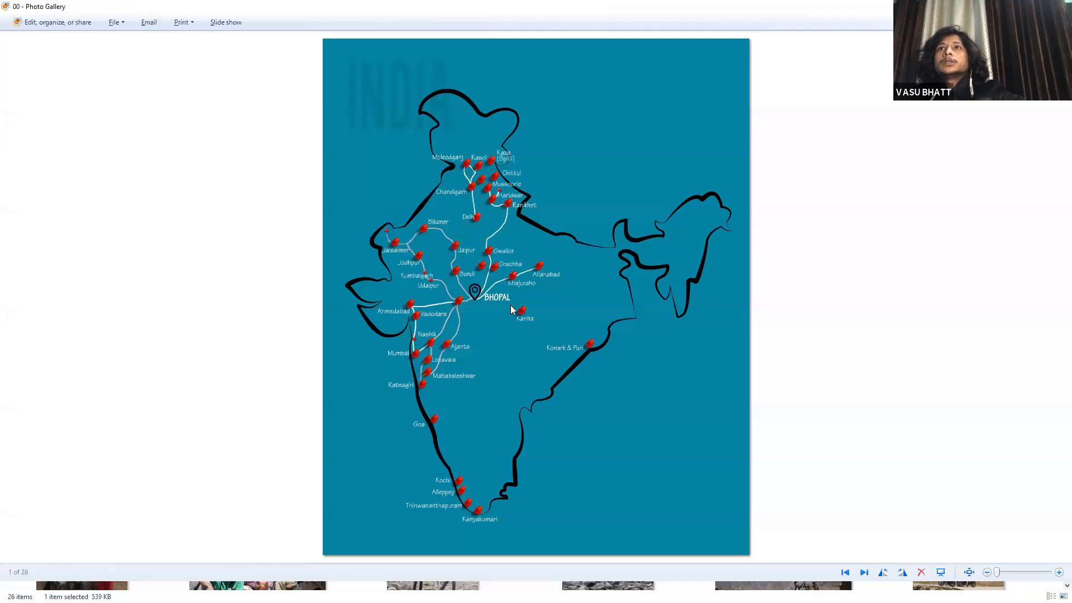
key(alt+Tab)
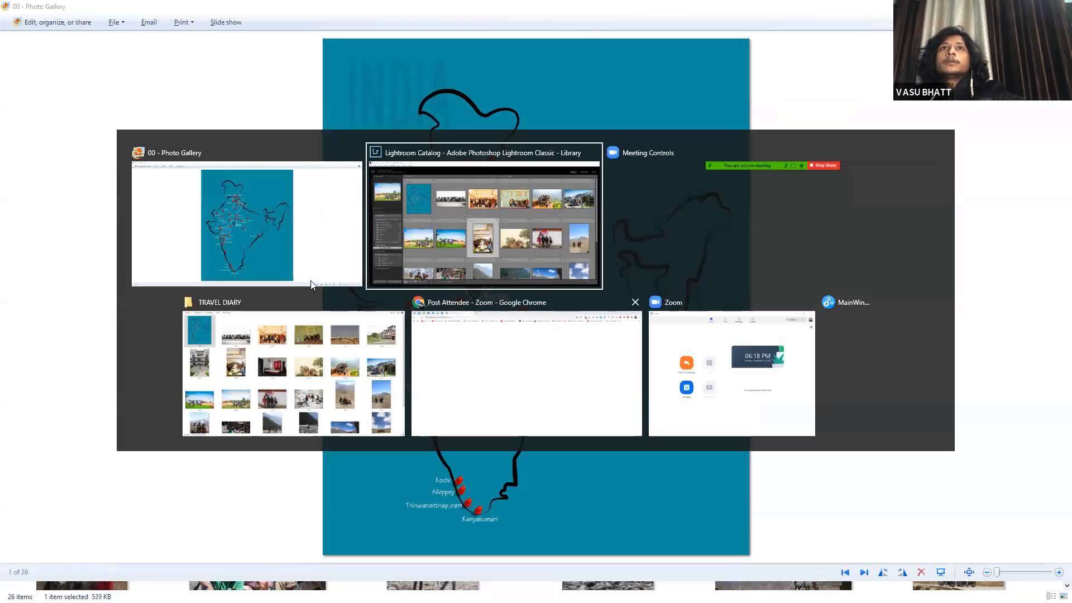
click(353, 292)
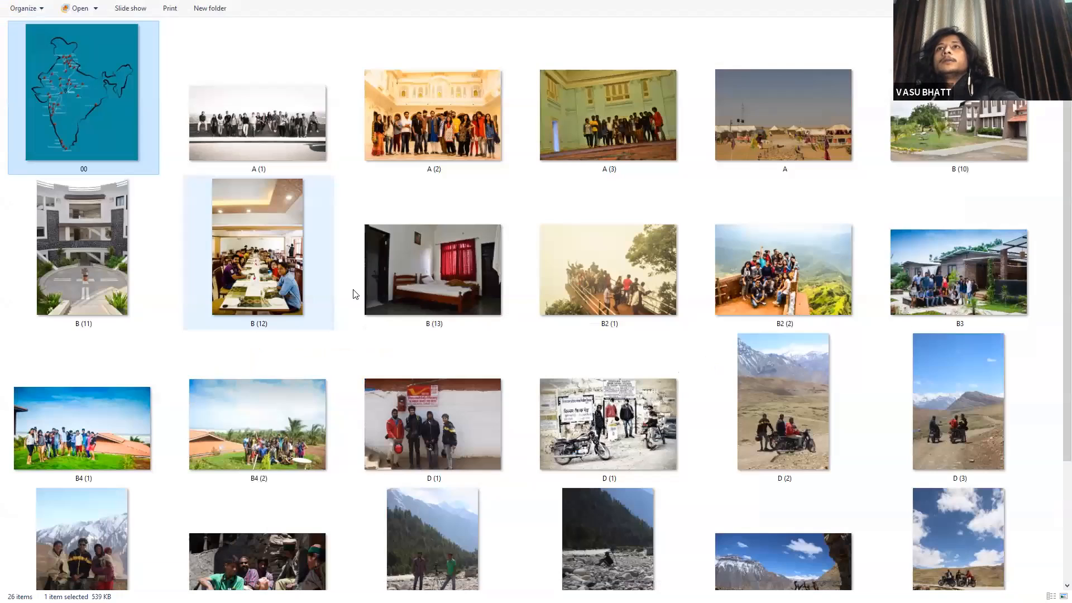
key(BackSpace)
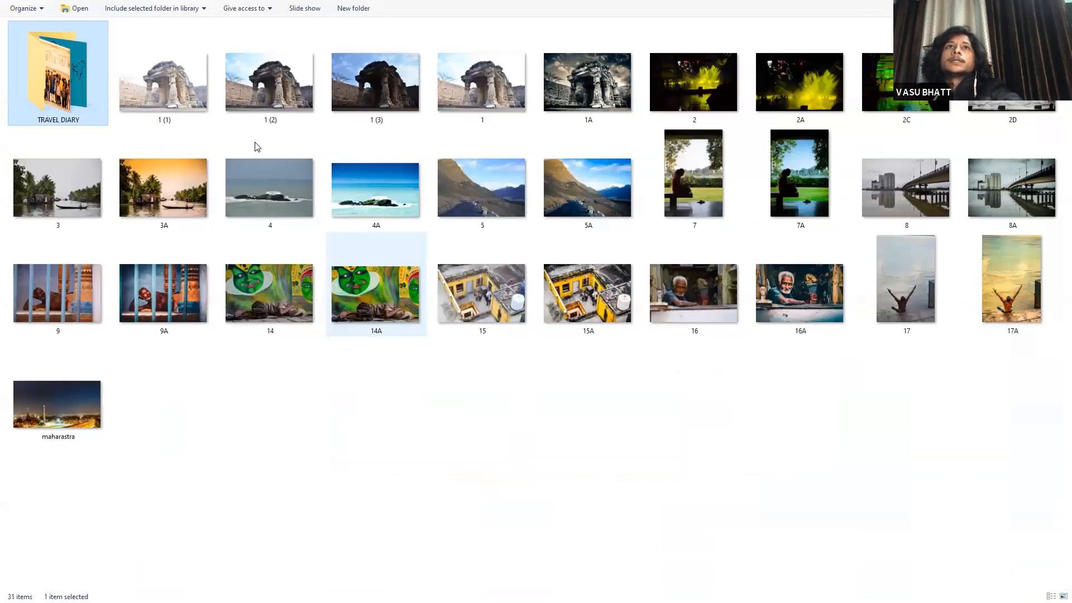
ctrl+scroll(249, 139, up, 2)
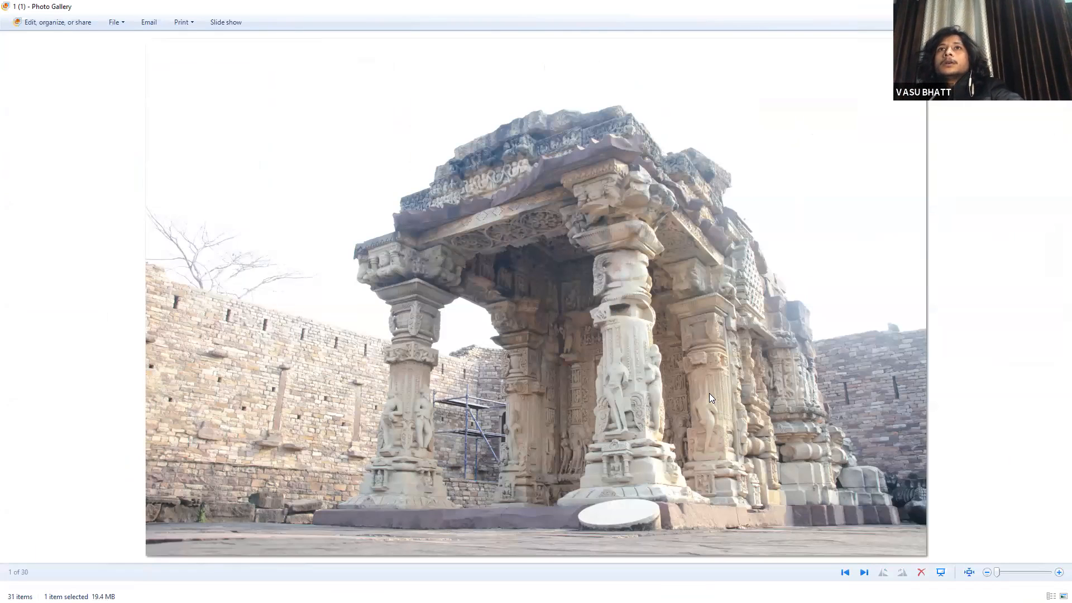
Compare the temple exposures 1 (1), 1 (2) and 1 (3), and view the versions 1 and 1A.
key(Right)
key(Right)
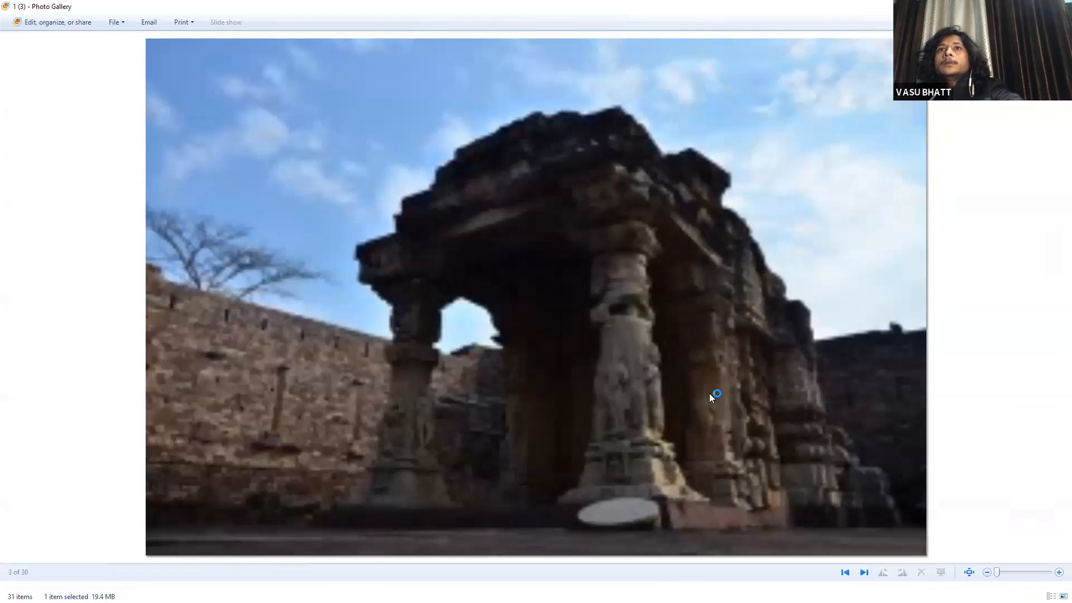
key(Left)
key(Left)
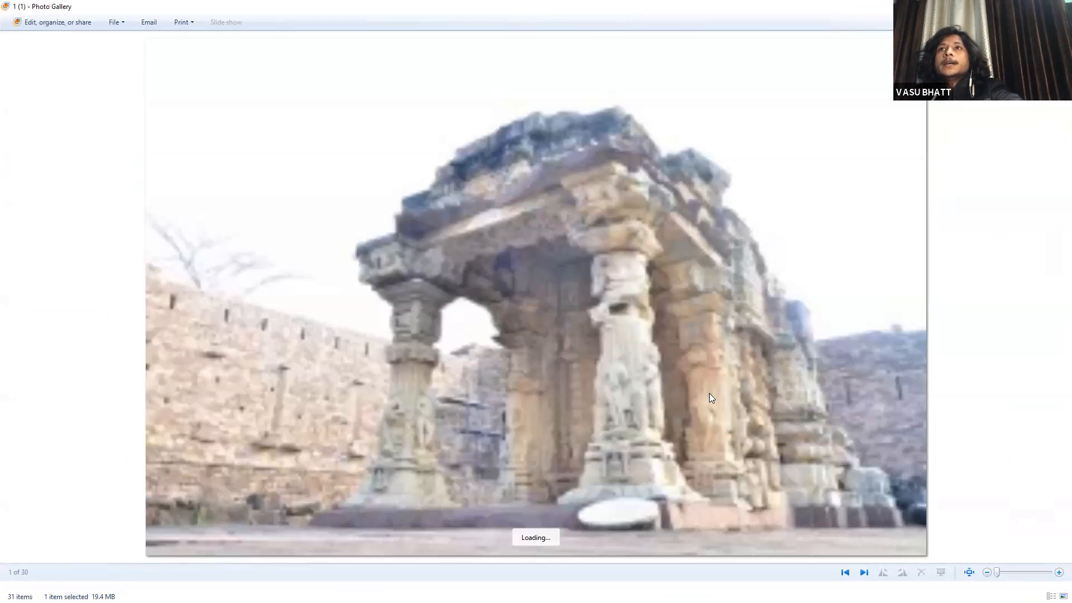
key(Right)
key(Right)
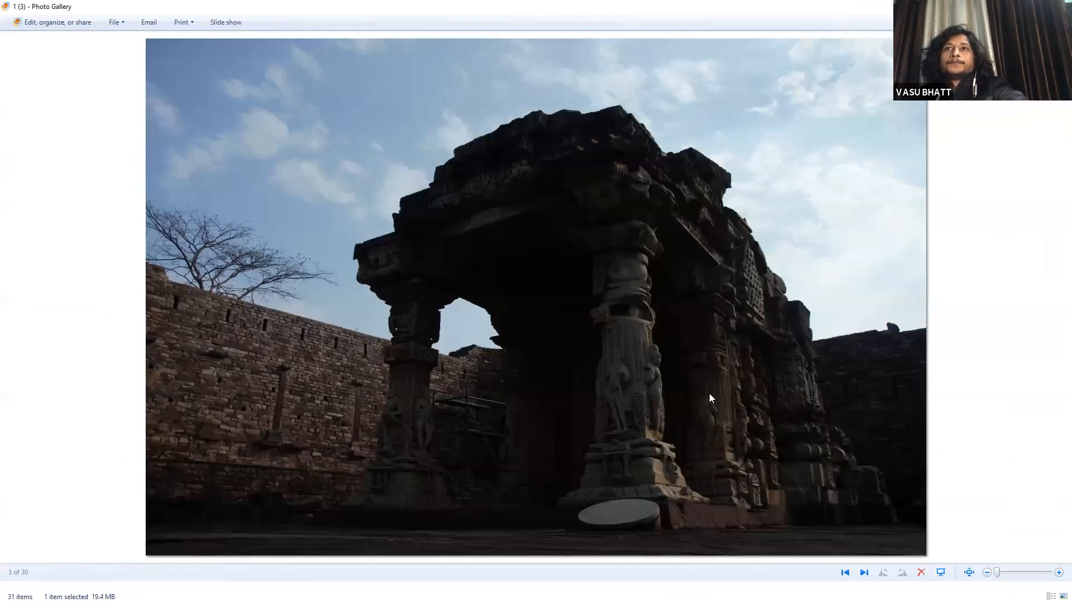
key(Right)
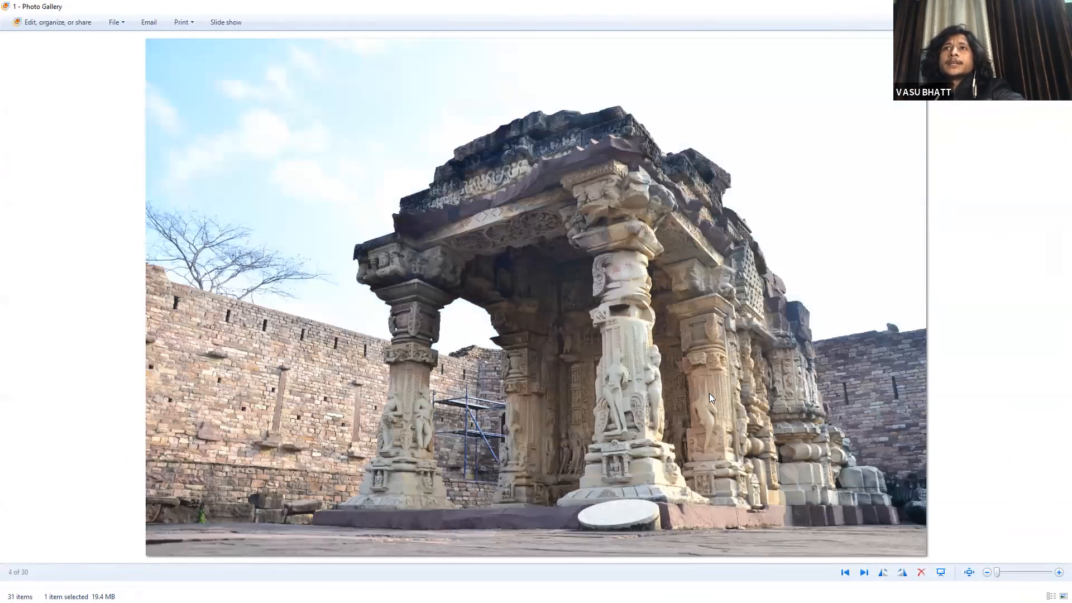
key(Right)
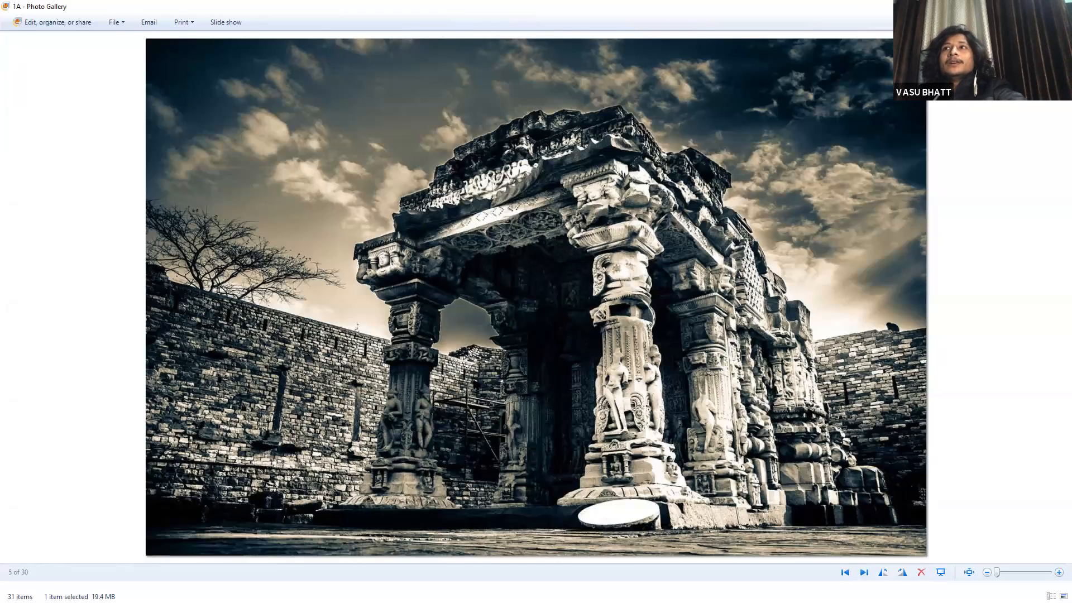
Go back to the temple exposure 1 (1) and step through the series again up to the toned version 1A.
key(Left)
key(Left)
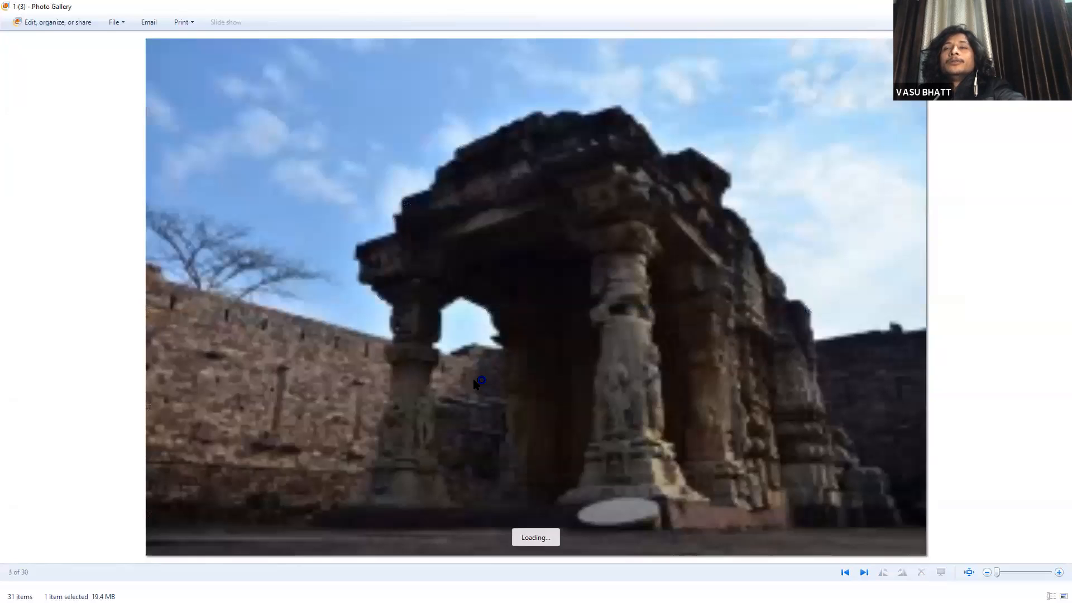
key(Left)
key(Left)
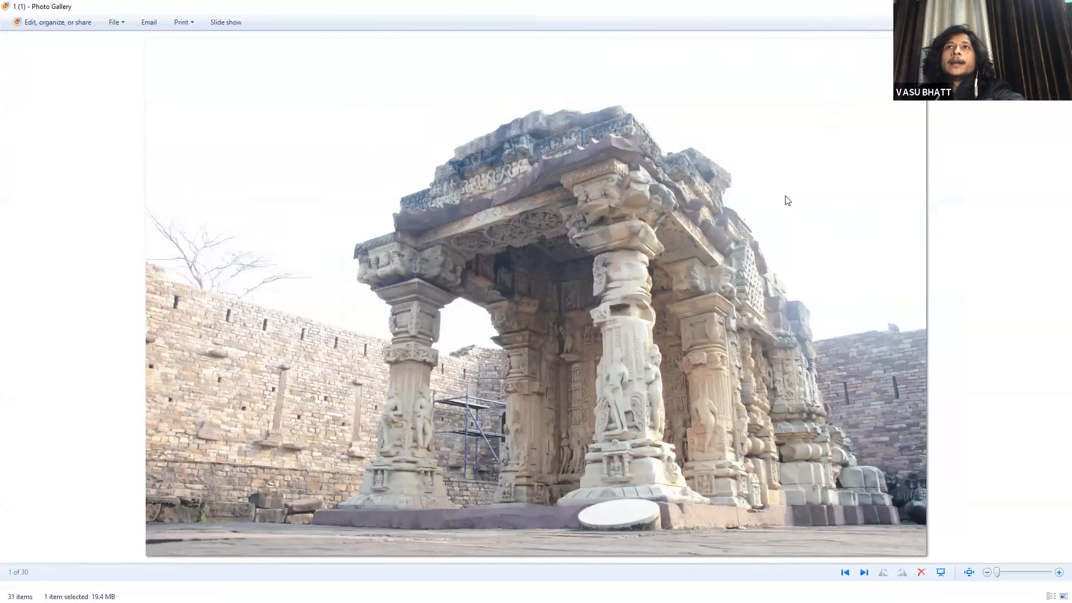
key(Right)
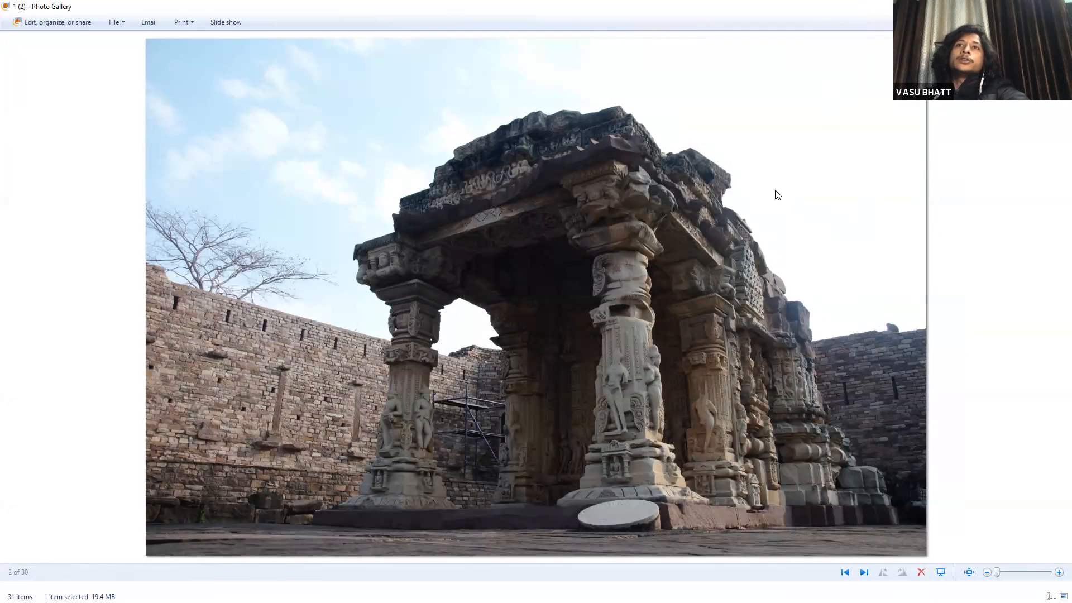
key(Right)
key(Right)
key(Right)
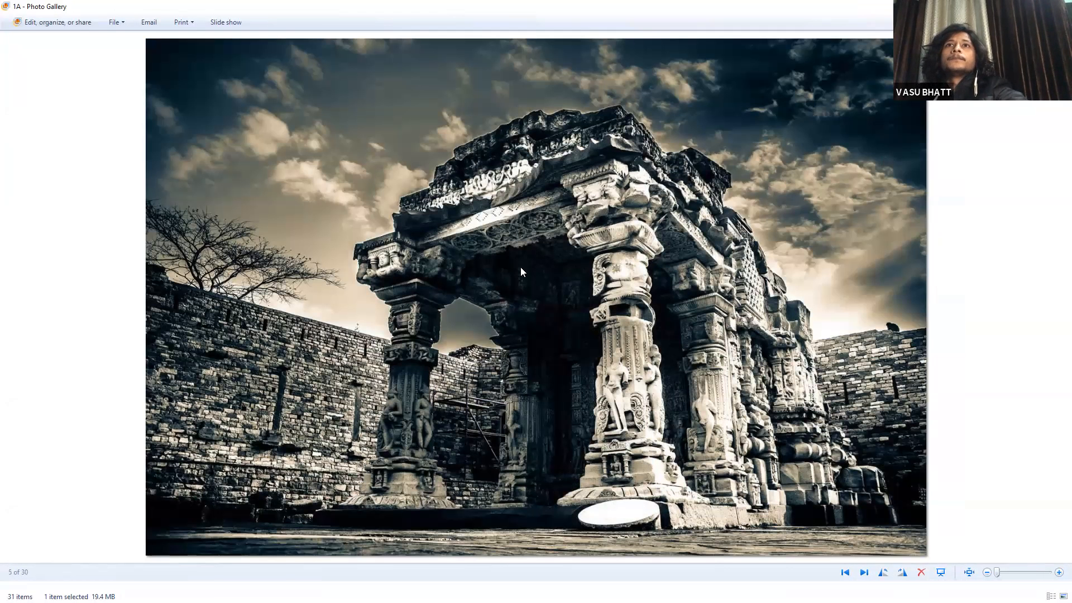
Compare the stage performance photos 2 and 2A, and view 2C in a full-screen slide show.
key(Right)
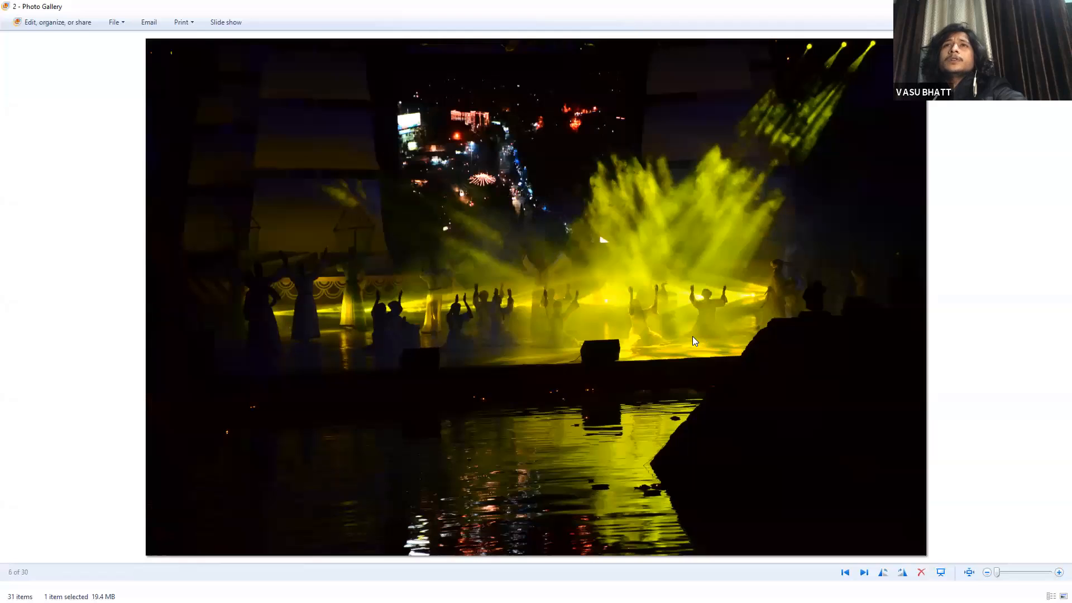
key(Right)
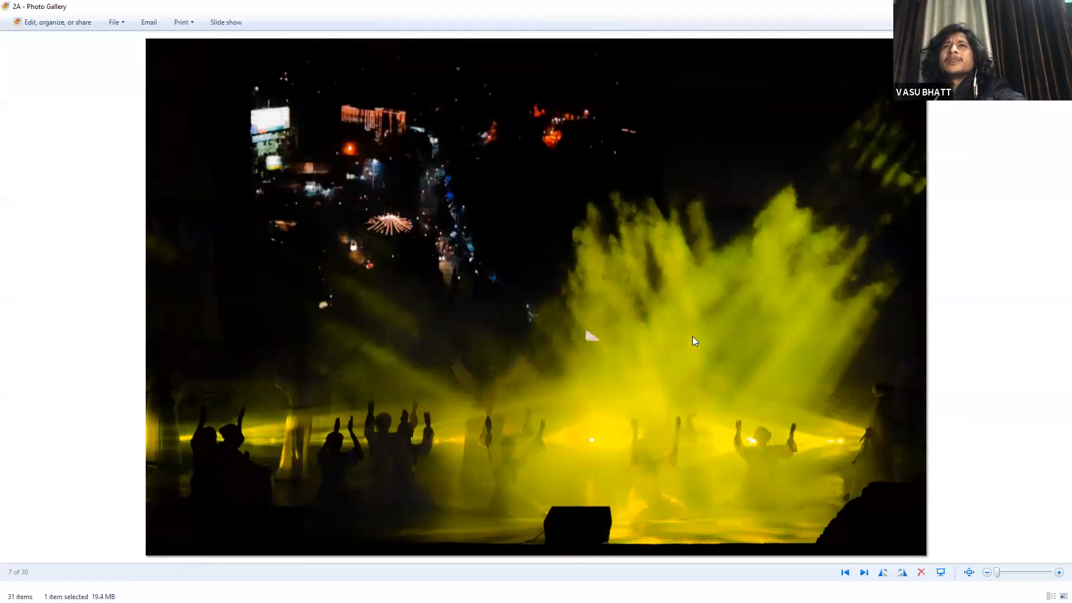
key(Left)
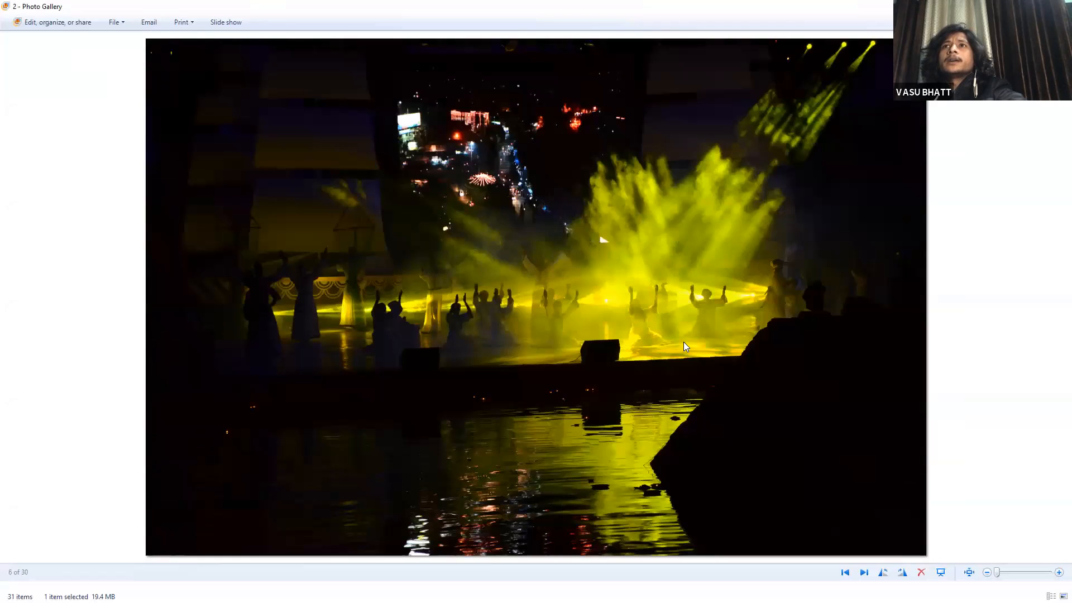
key(Right)
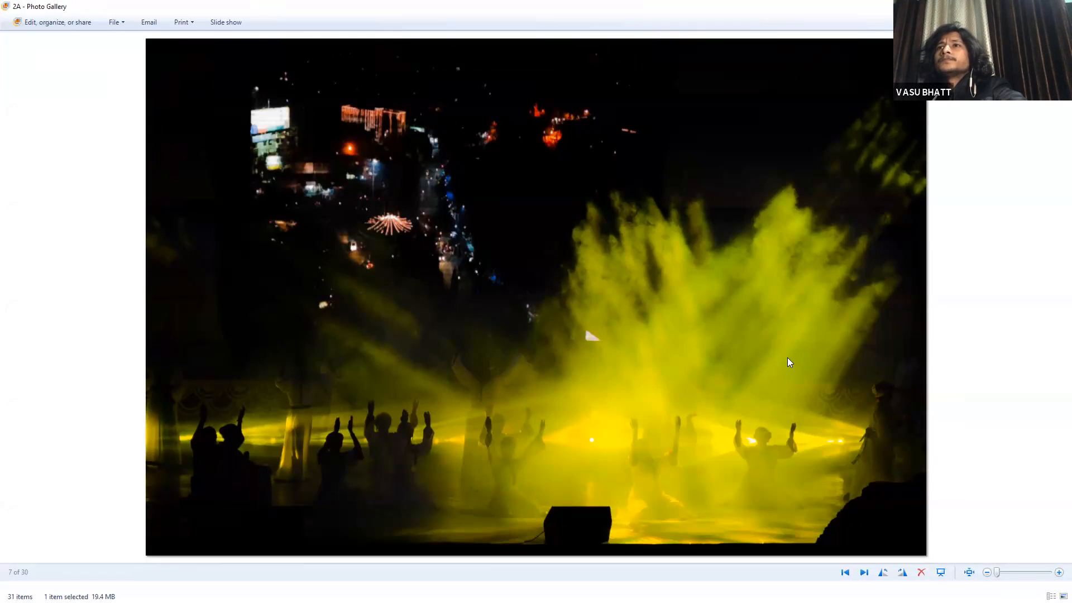
click(941, 572)
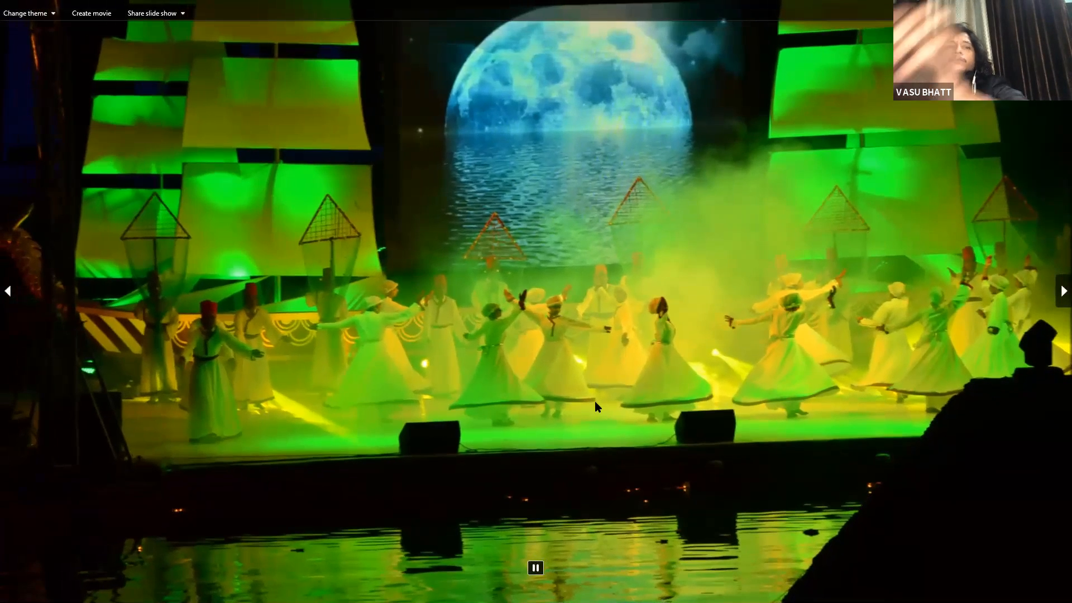
key(Escape)
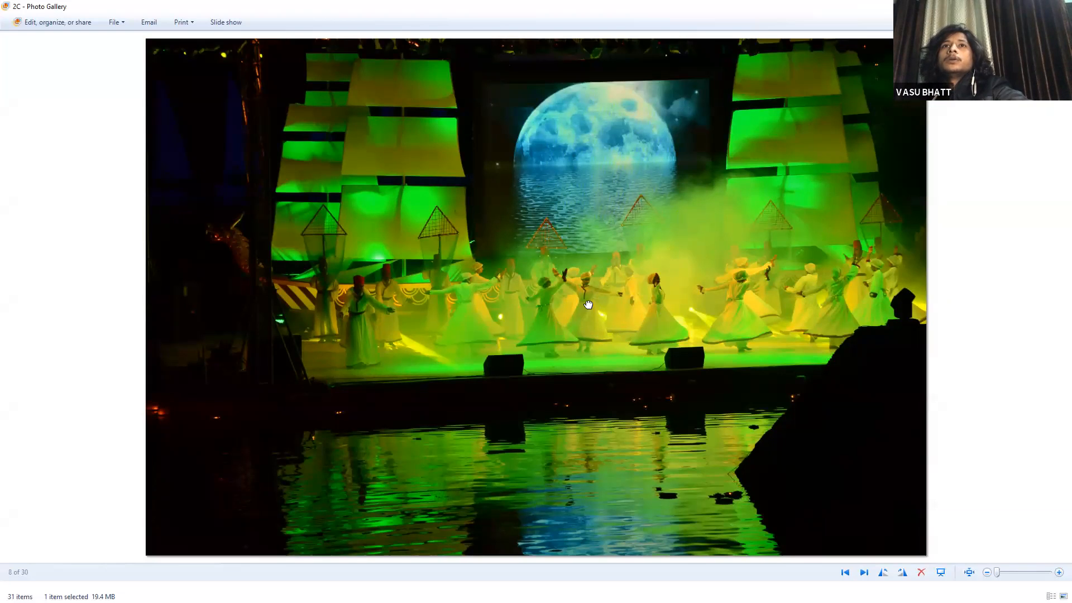
Examine the stage performance photo 2C up close and compare it with the black-and-white shot 2D.
scroll(674, 271, up, 2)
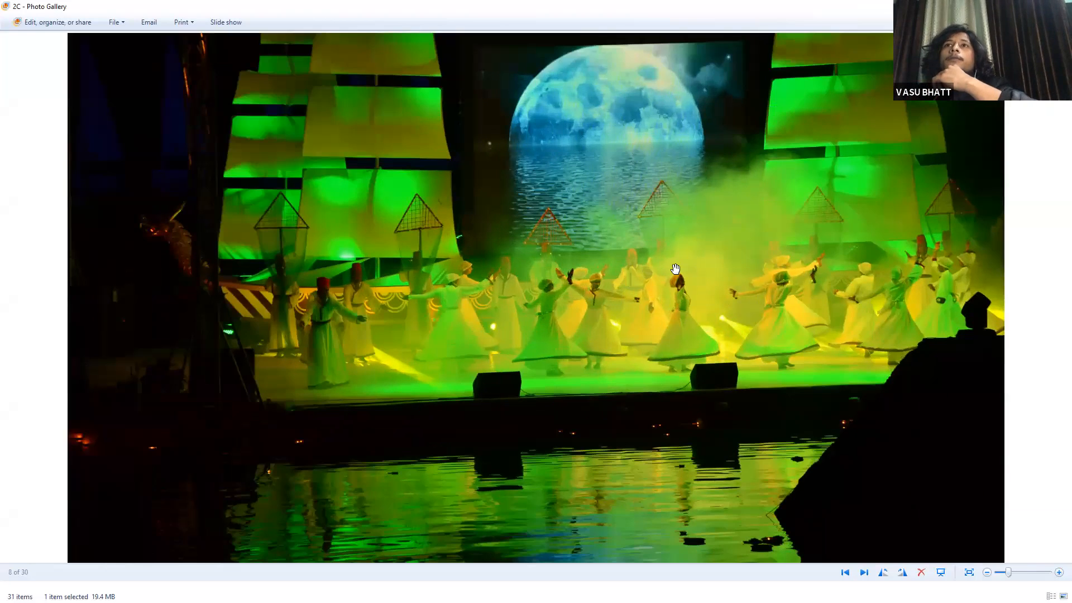
drag(675, 269, 696, 277)
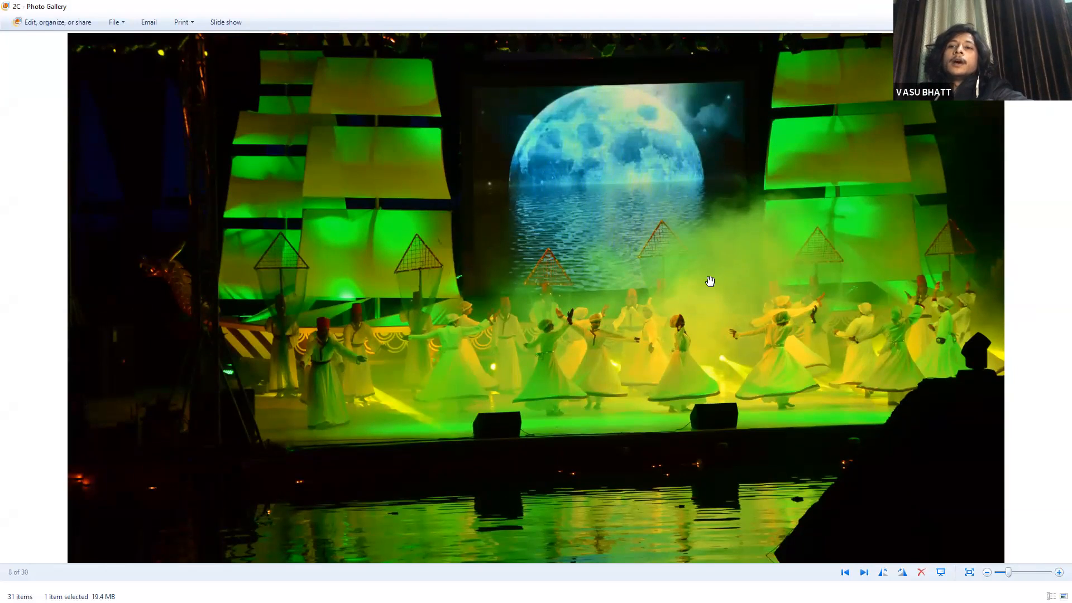
key(Right)
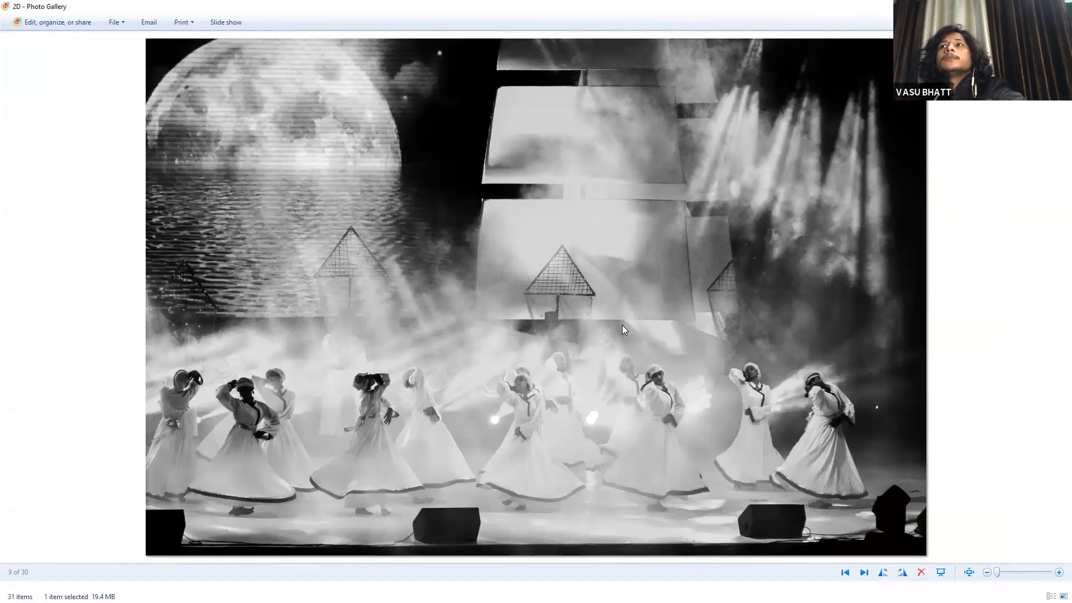
key(Left)
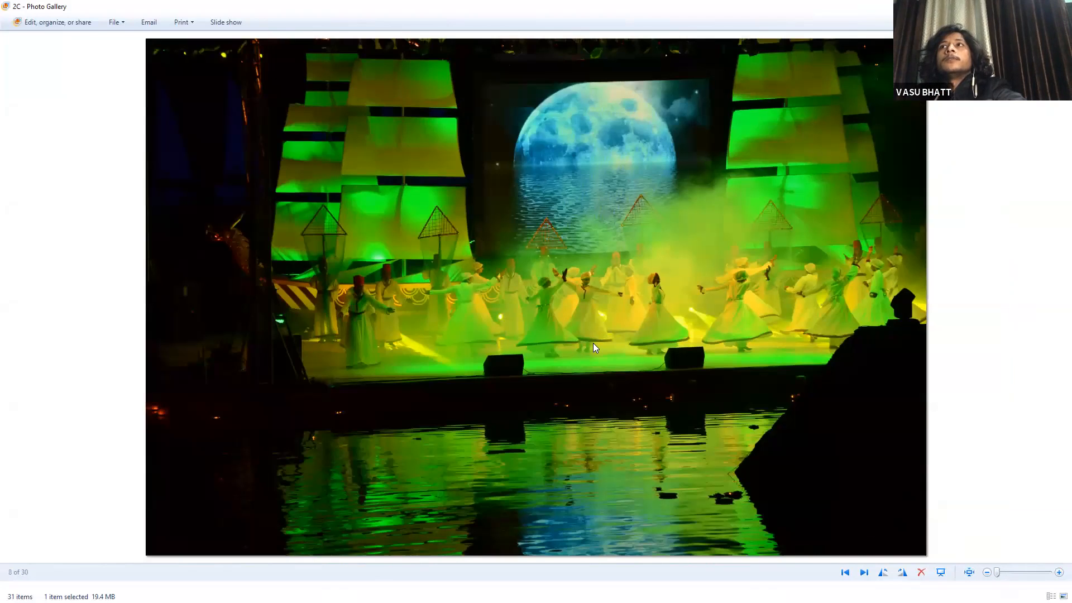
key(Right)
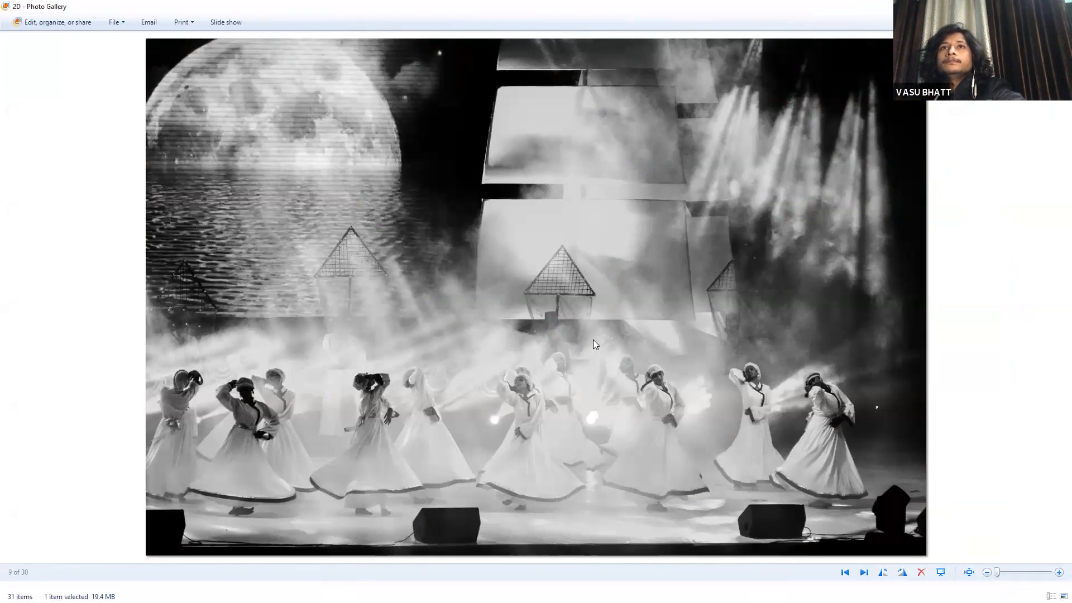
Compare the backwater photos 3 and 3A, and the sea rock photos 4 and 4A, examining the horizon in 4 up close.
key(Right)
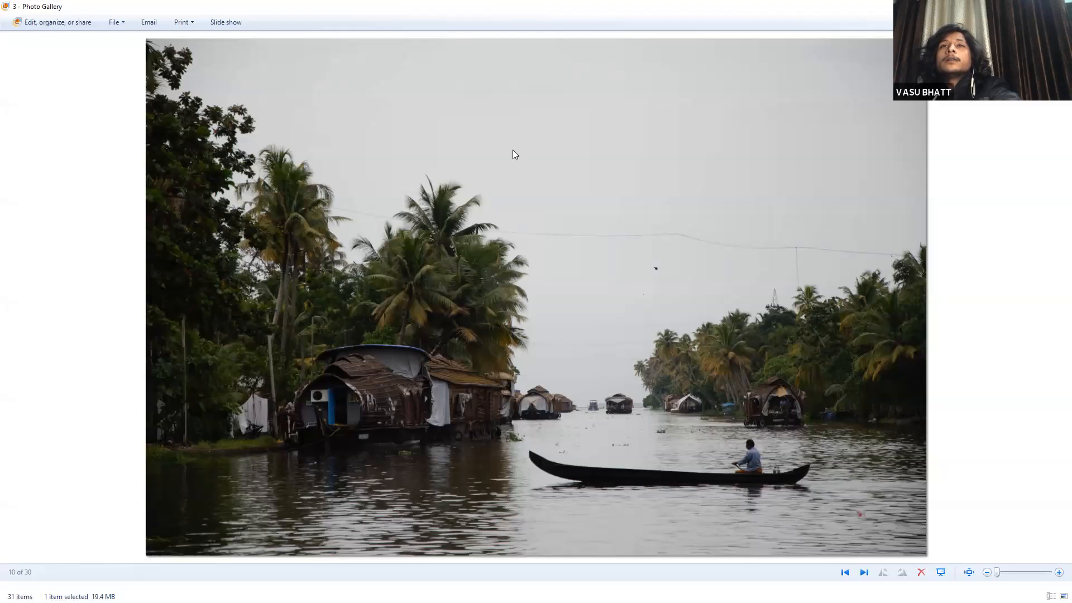
key(Right)
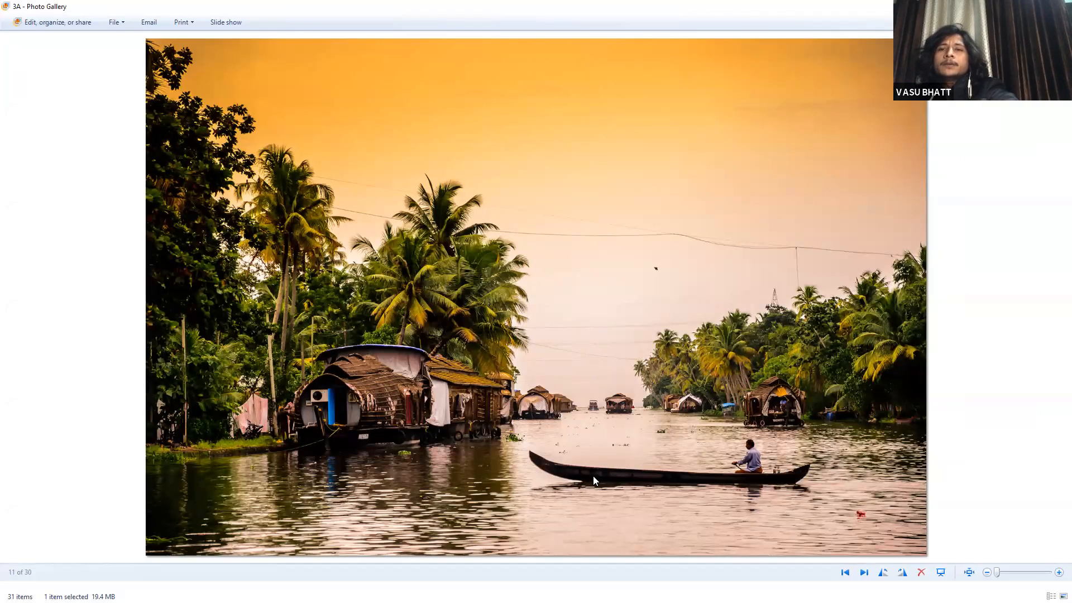
key(Right)
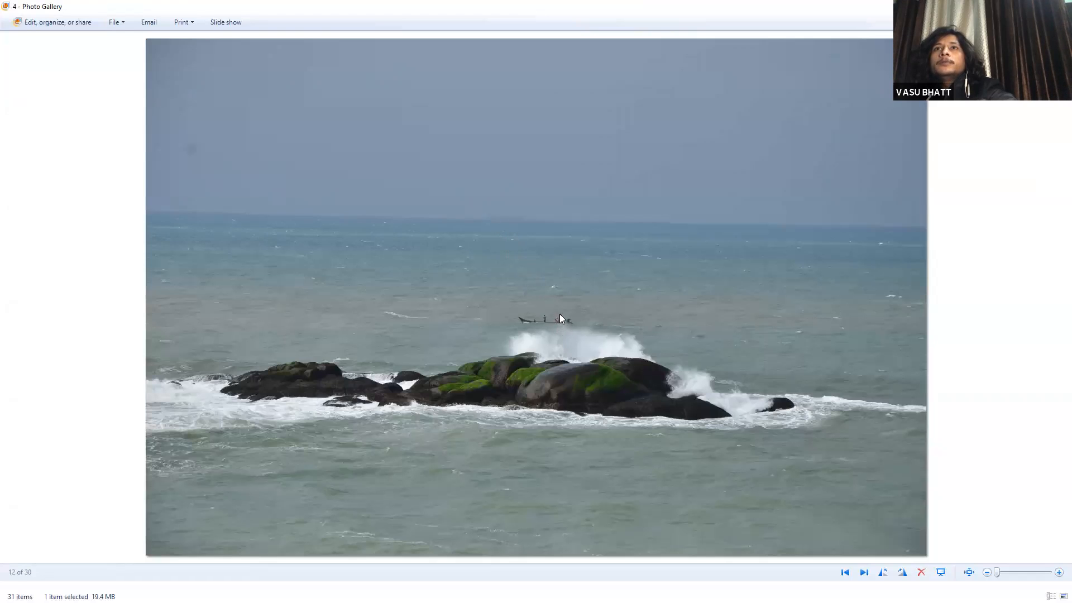
scroll(498, 207, up, 5)
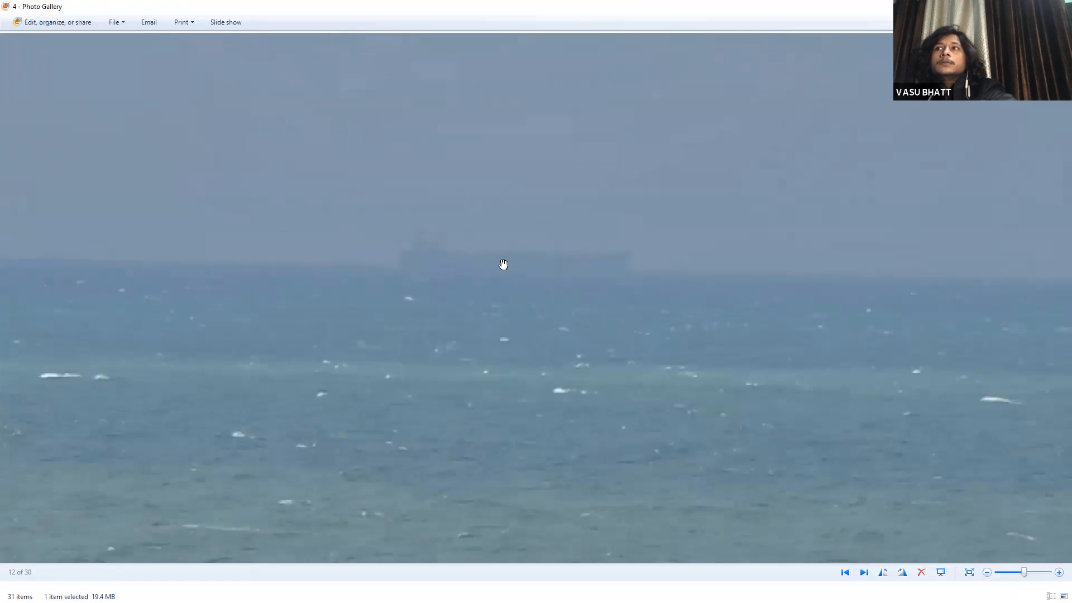
scroll(479, 268, down, 3)
scroll(589, 273, down, 2)
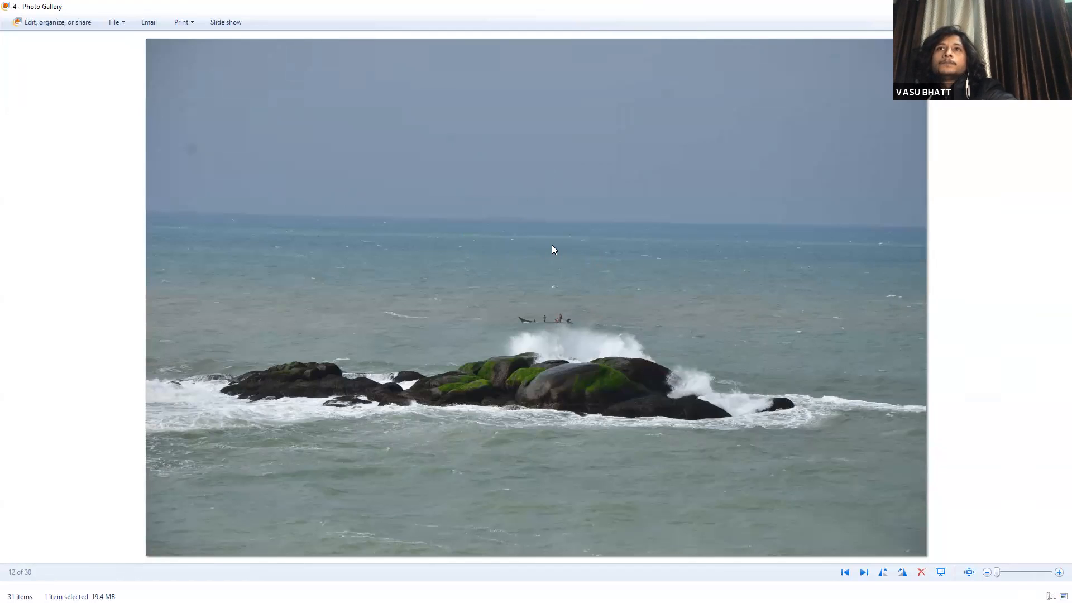
key(Right)
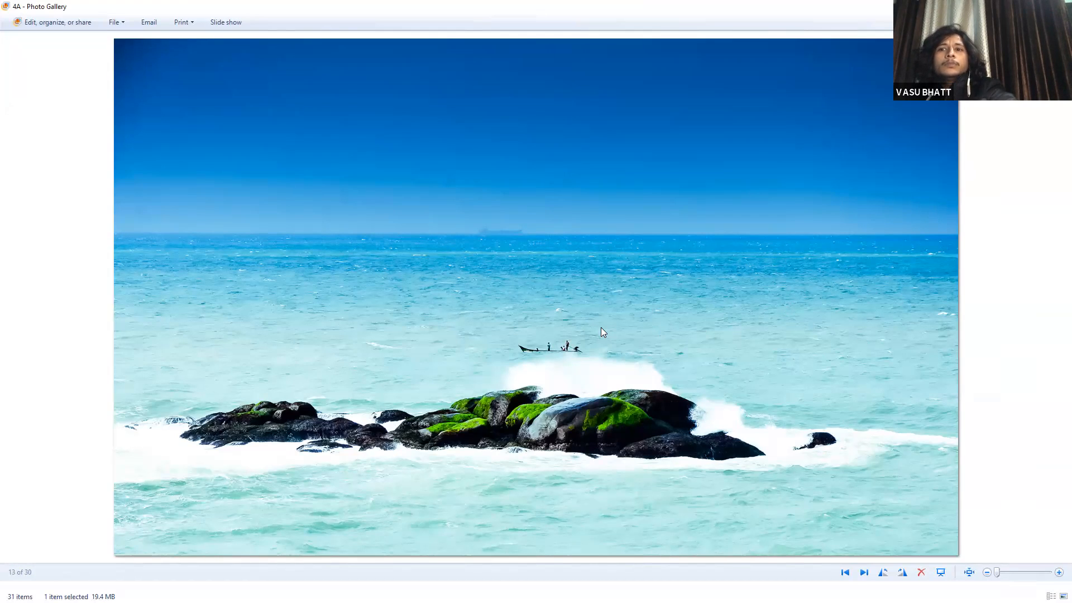
key(Left)
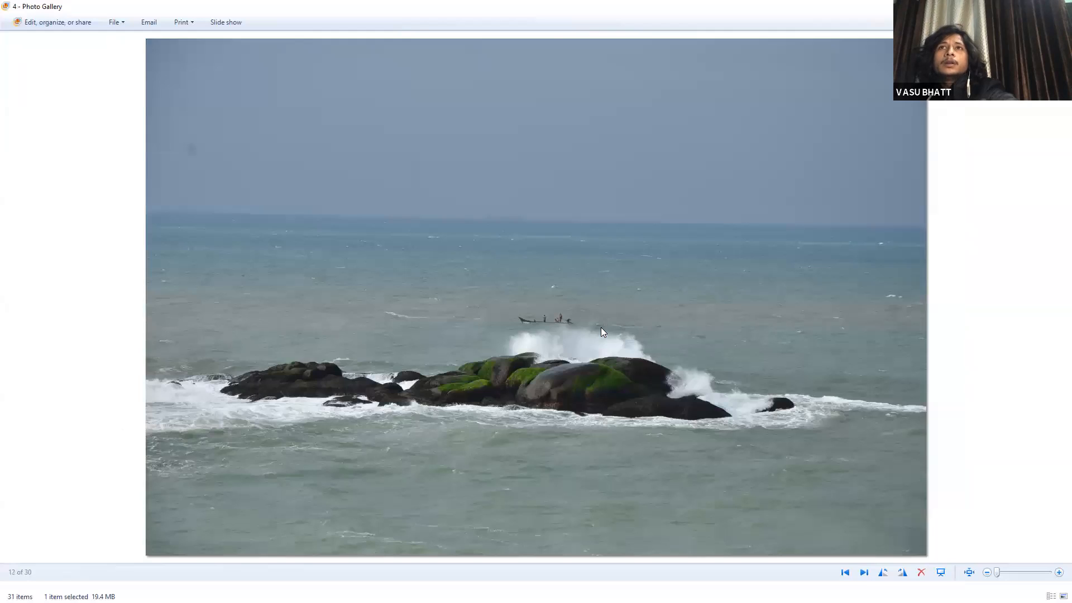
key(Right)
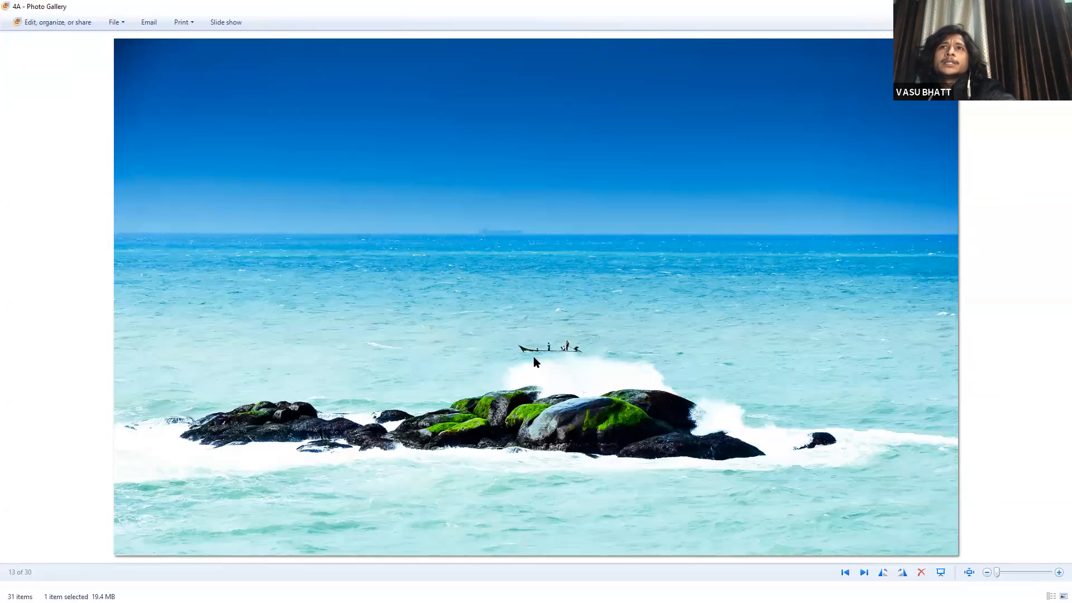
Compare the mountain road photos 5 and 5A, and the photos 7 and 7A of the woman on the bench.
key(Right)
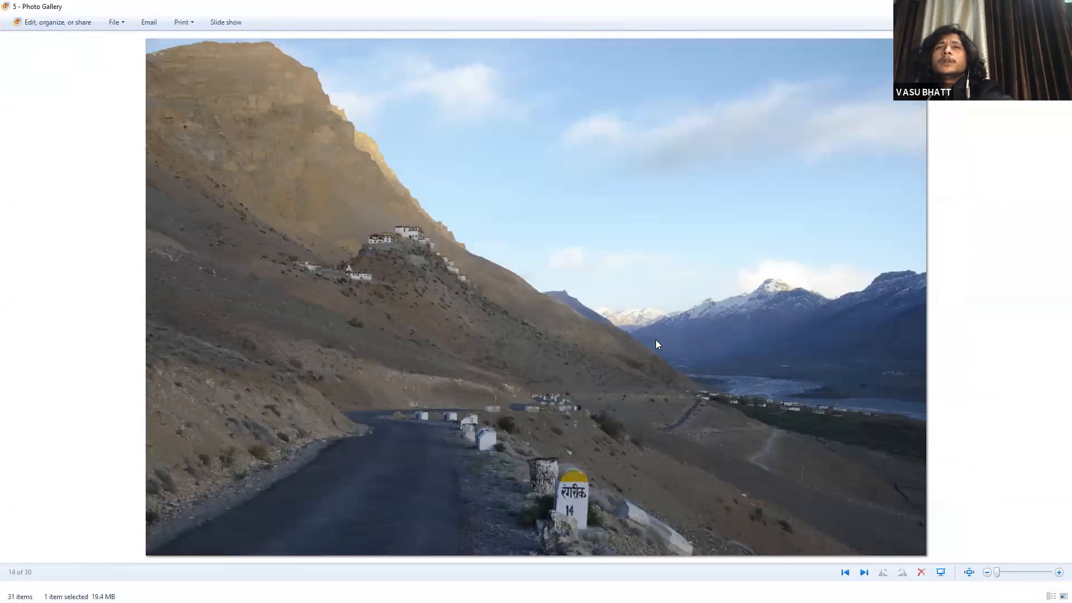
key(Right)
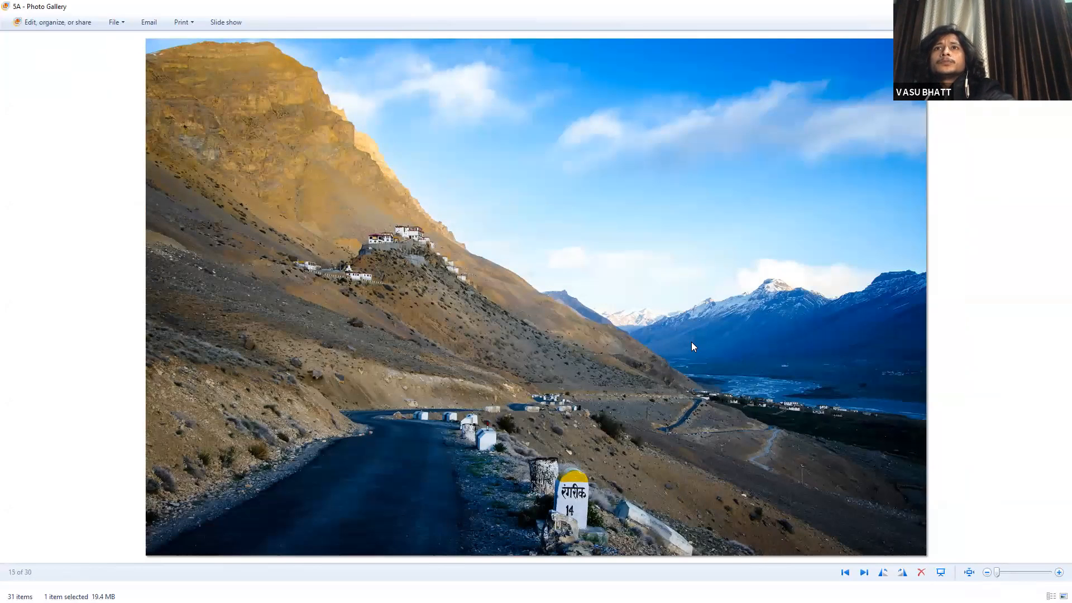
key(Right)
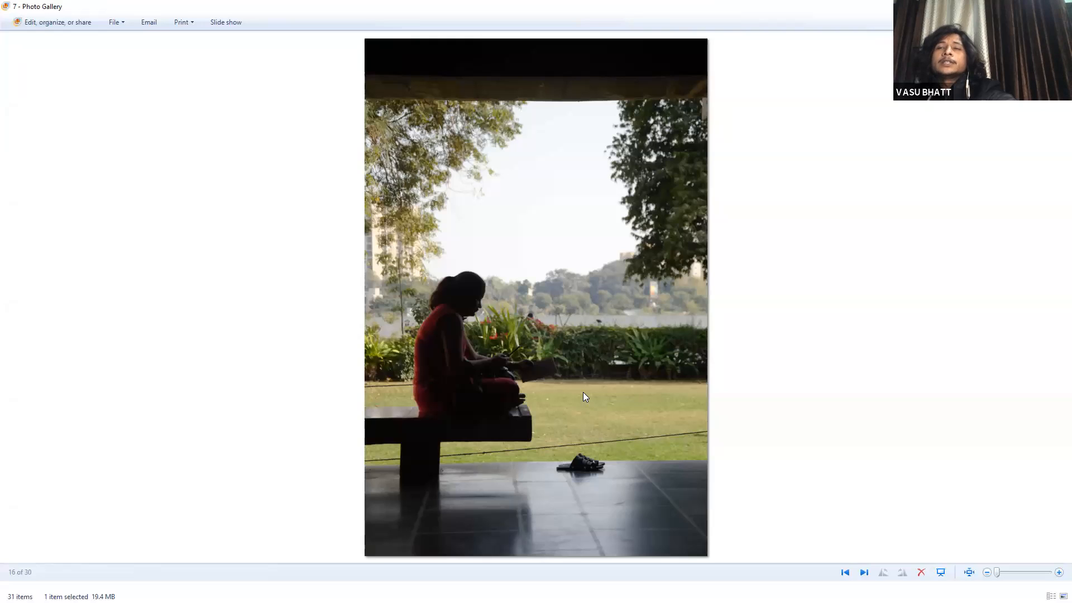
key(Right)
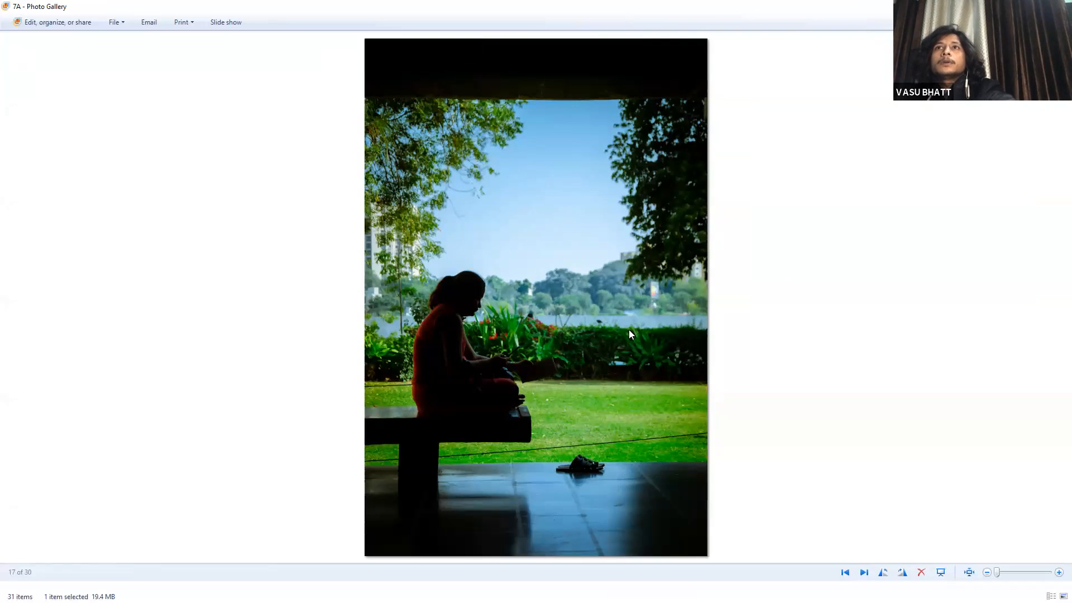
Compare the bridge photos 8 and 8A, and the photos 9 and 9A of the man reclining behind the bars.
key(Right)
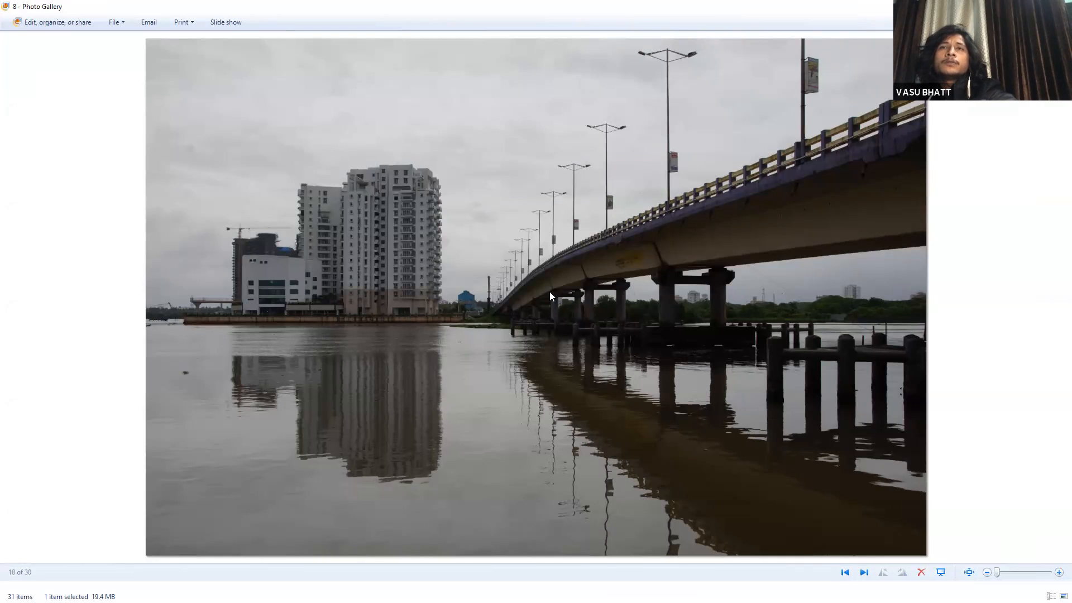
key(Right)
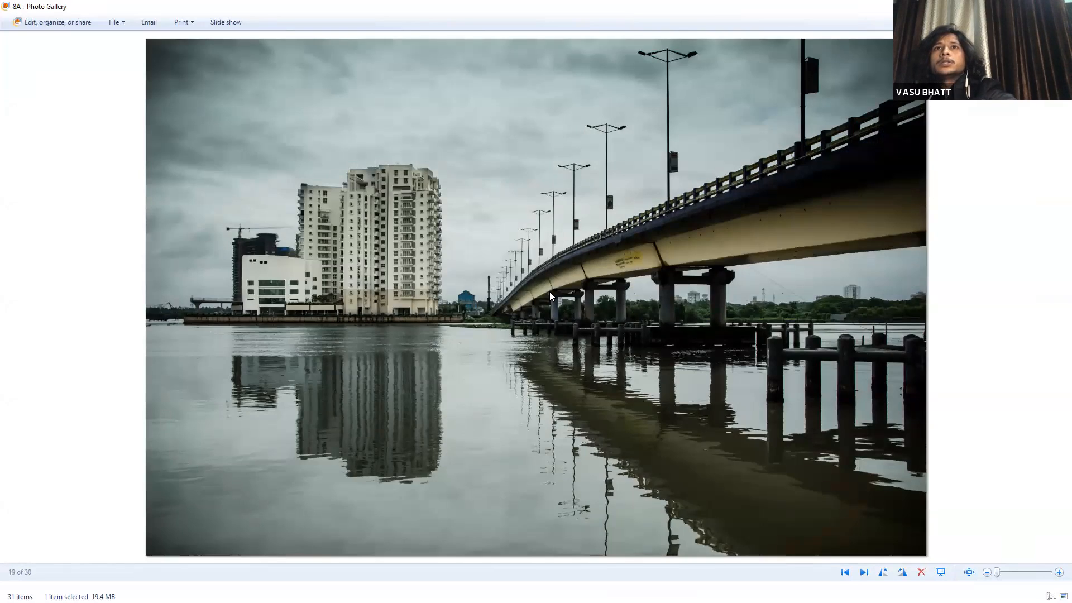
key(Right)
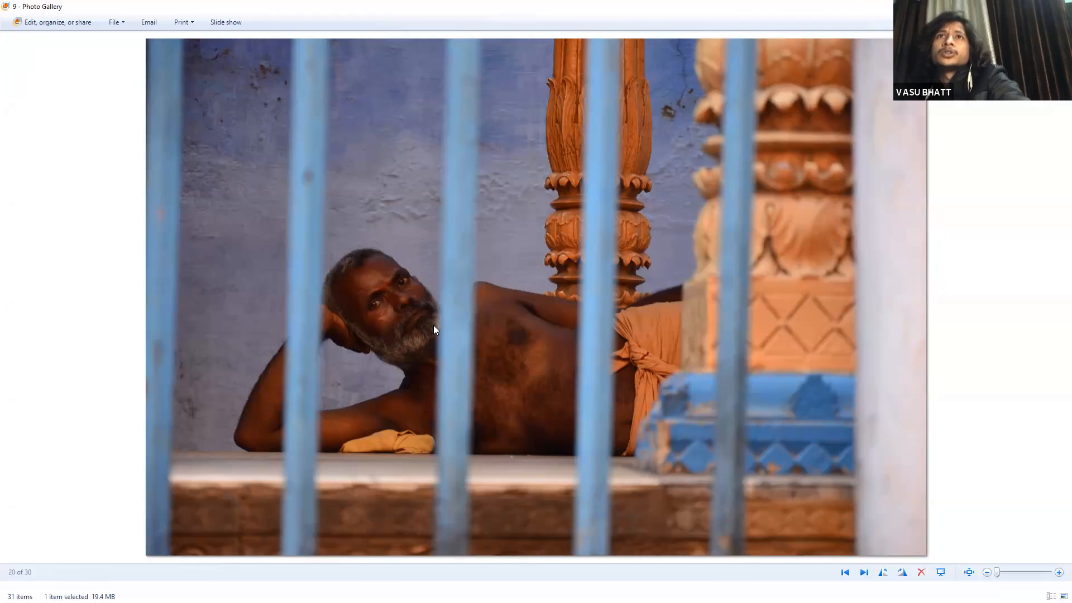
key(Right)
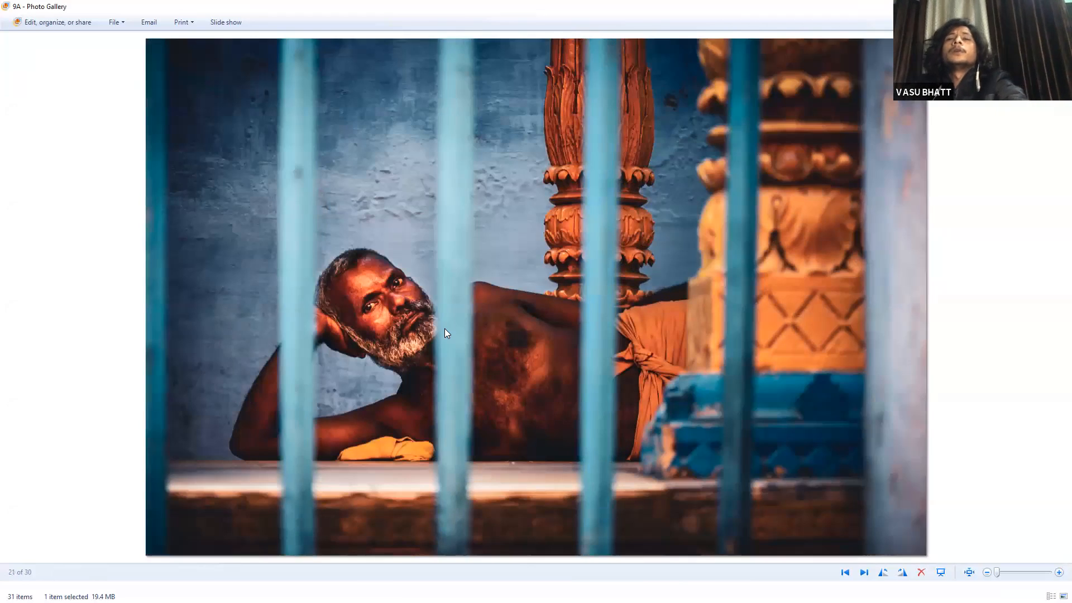
key(Left)
key(Right)
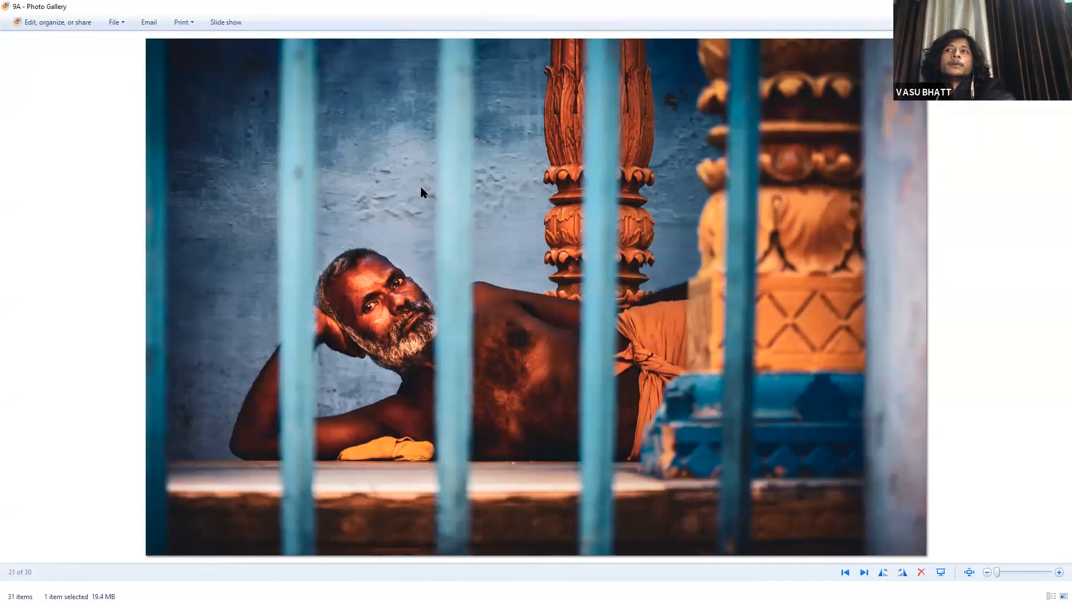
Compare photo 14 of the man sleeping below the mural with its edited version 14A, switching between them repeatedly.
key(Right)
key(Right)
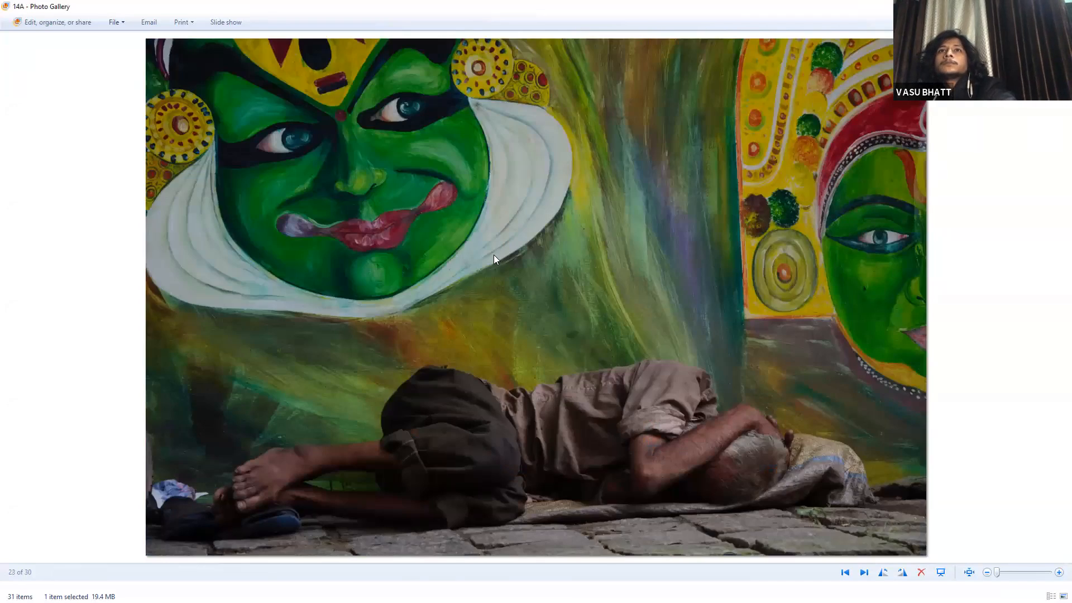
key(Left)
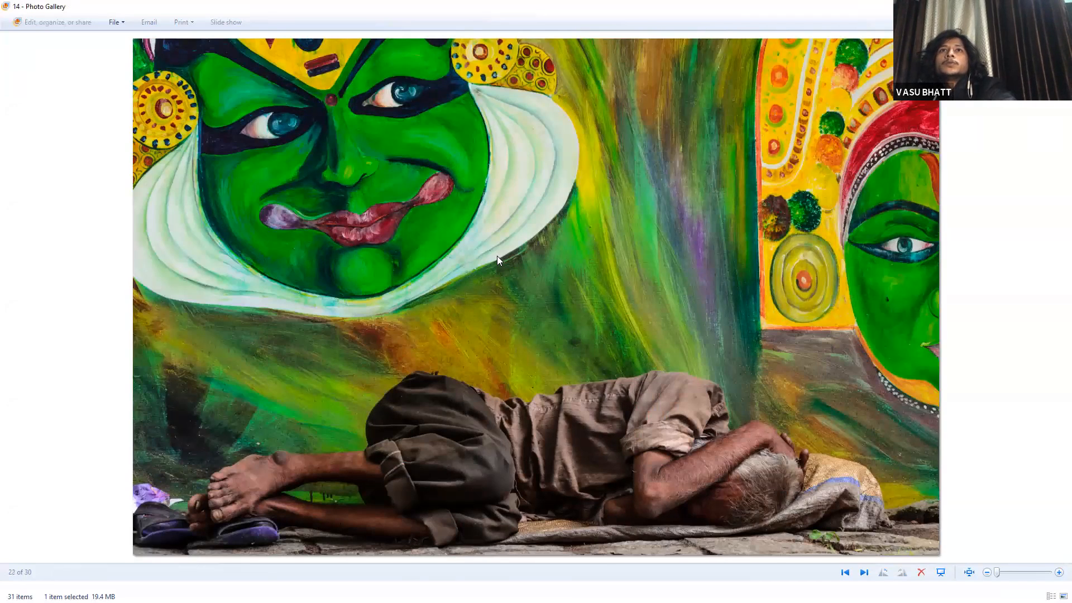
key(Right)
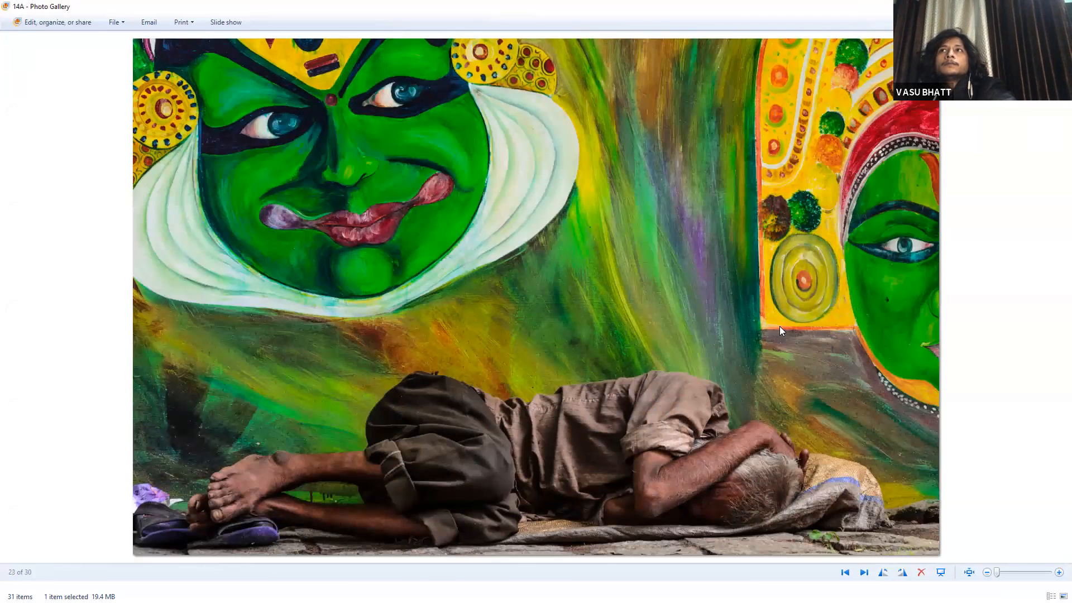
key(Left)
key(Right)
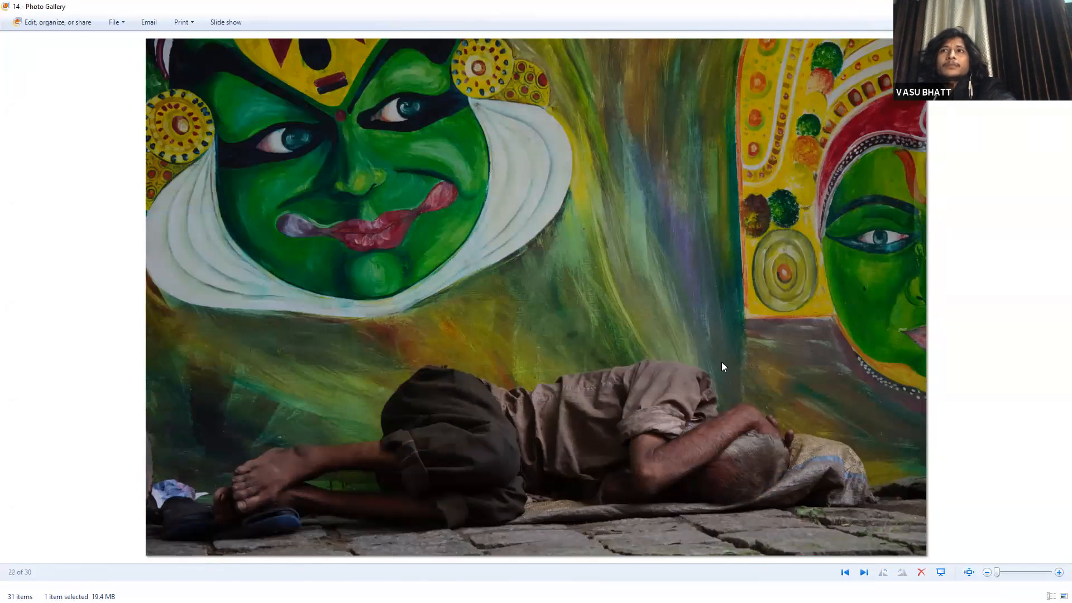
key(Right)
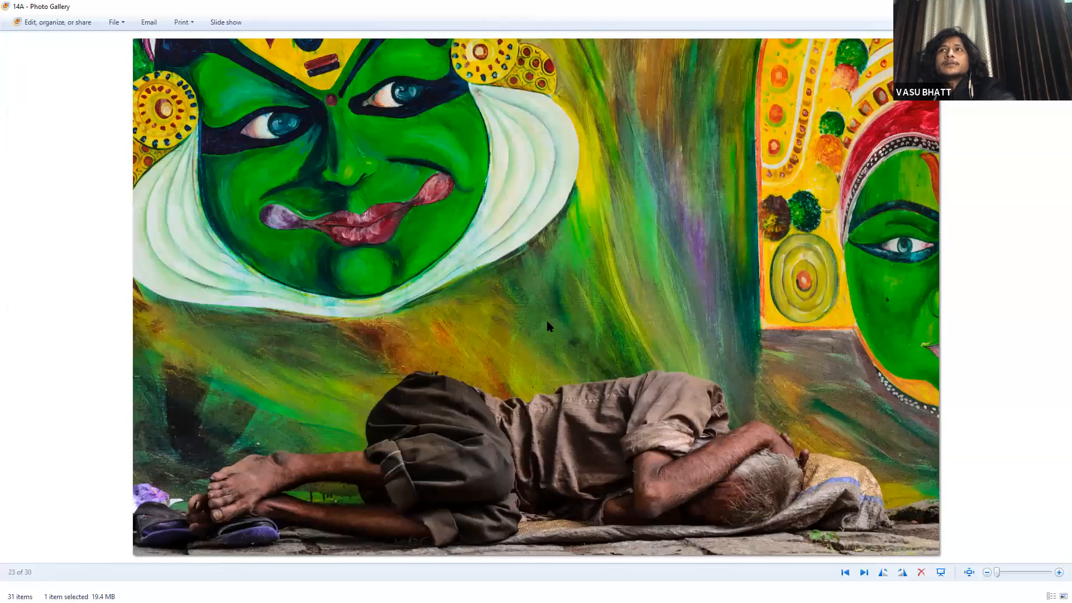
Compare the rooftop photos 15 and 15A, and view the shopkeeper portrait 16 and its edited version.
key(Right)
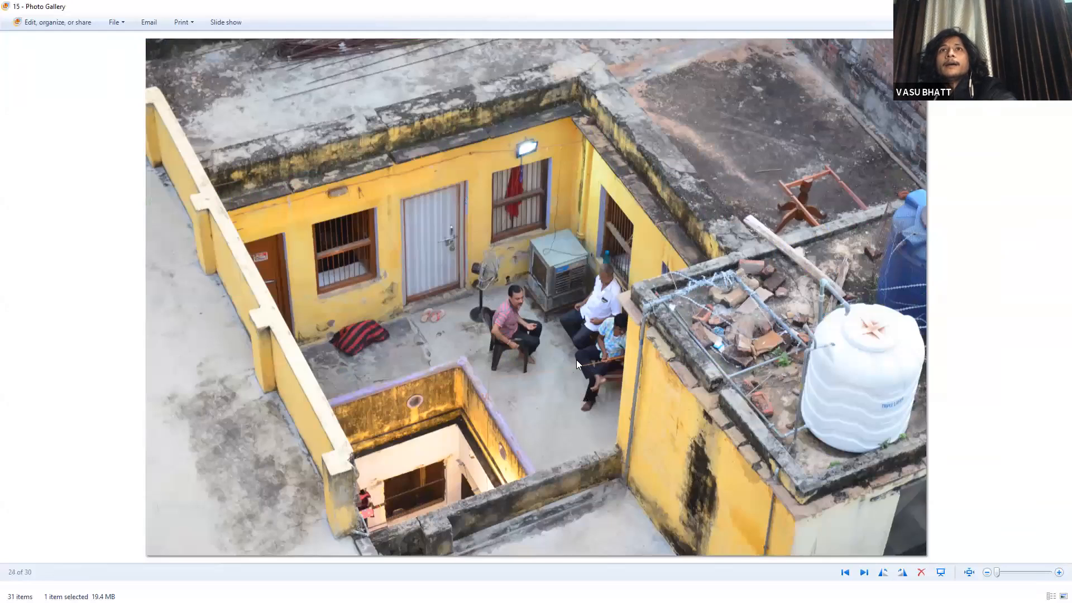
key(Left)
key(Right)
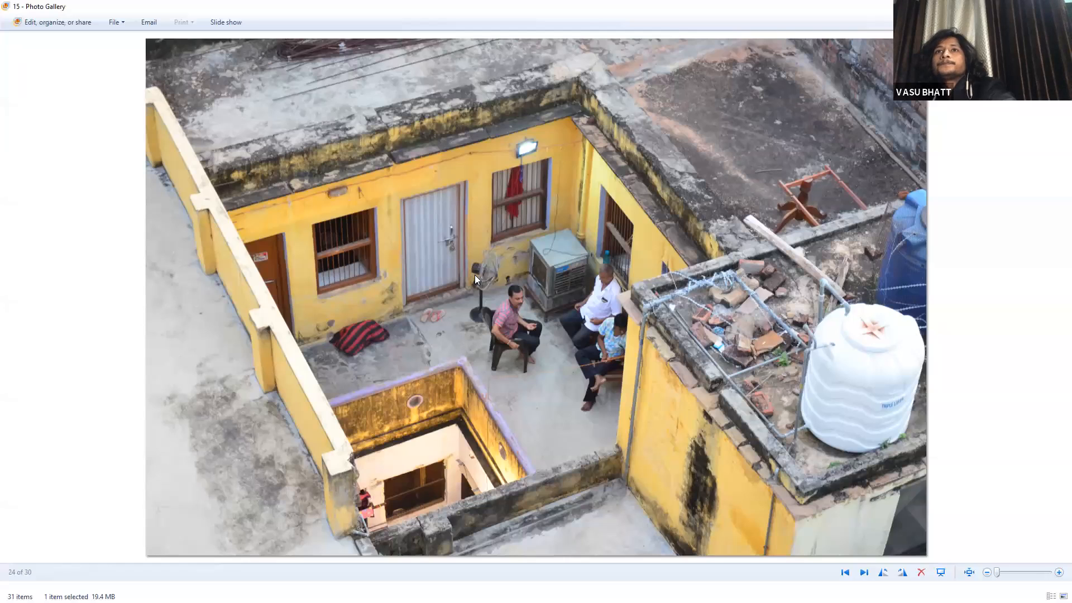
key(Right)
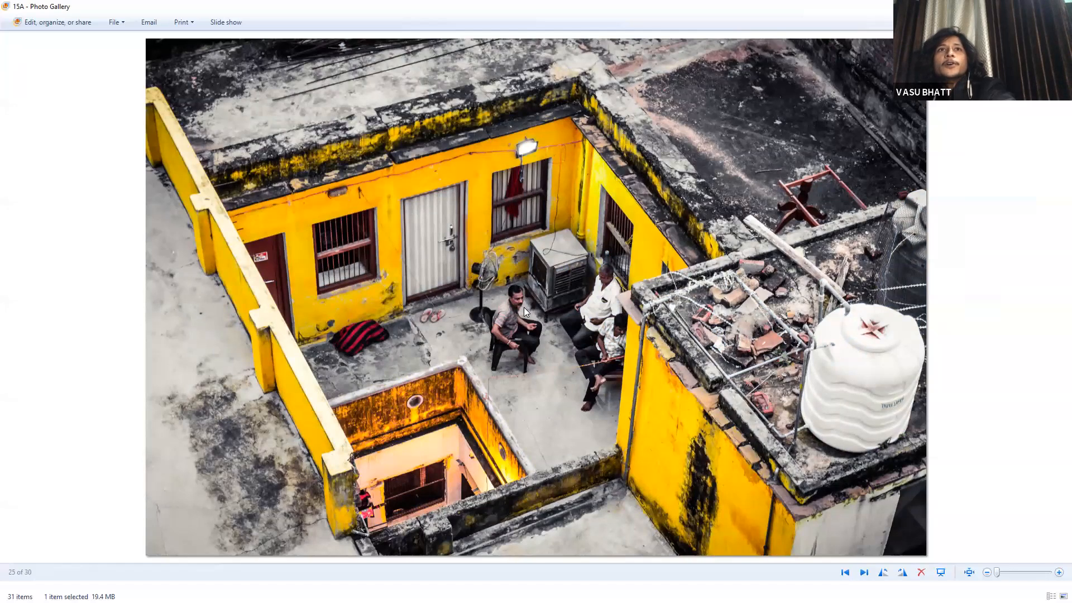
key(Right)
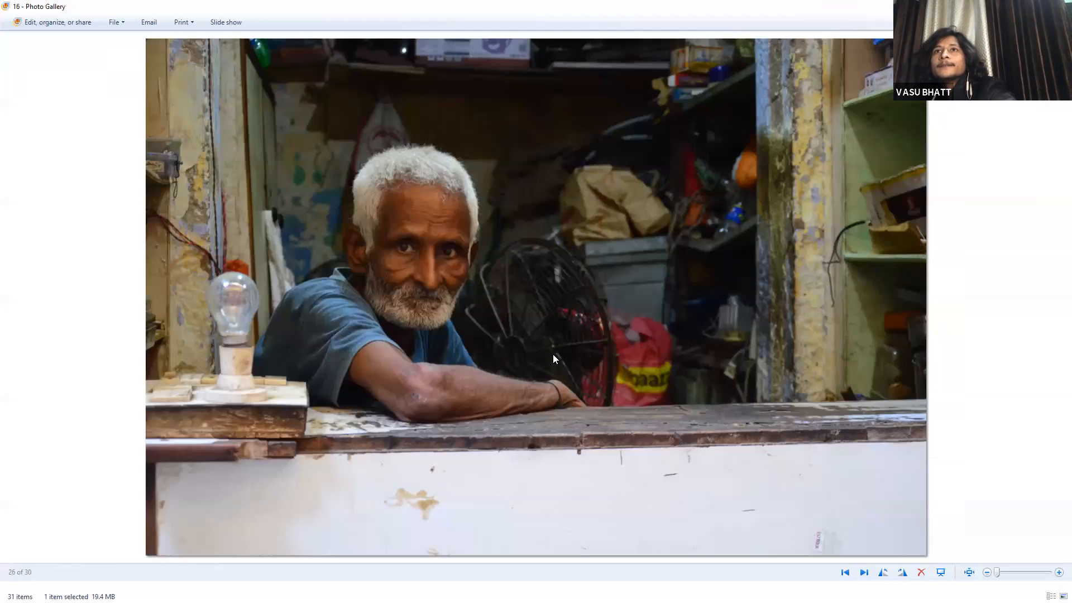
key(Right)
Compare the river bather photos 17 and 17A, and view the night shot maharastra before returning to the temple photo 1 (1).
key(Right)
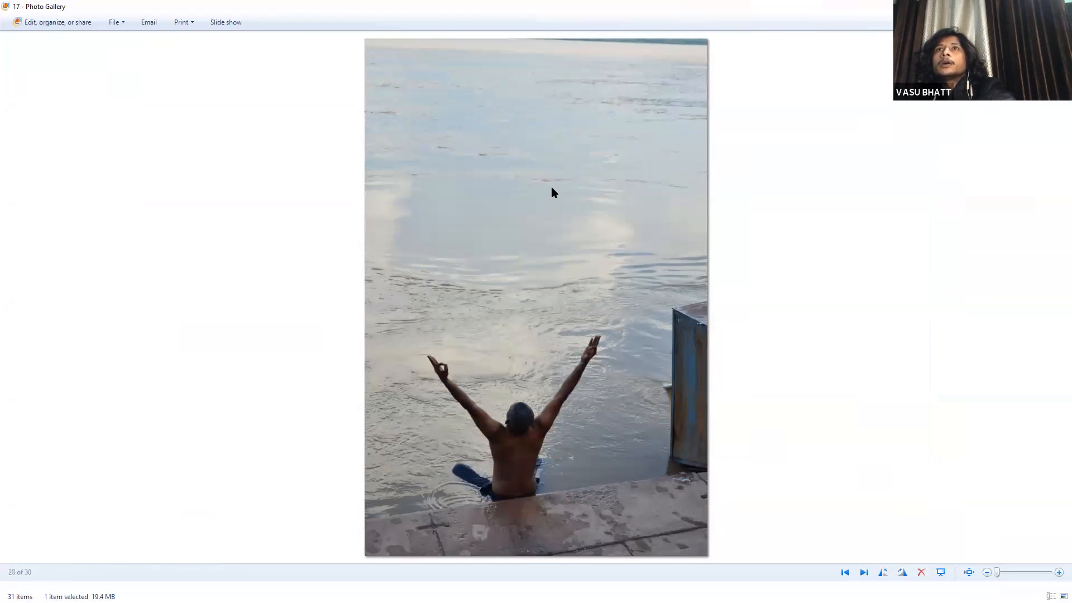
key(Right)
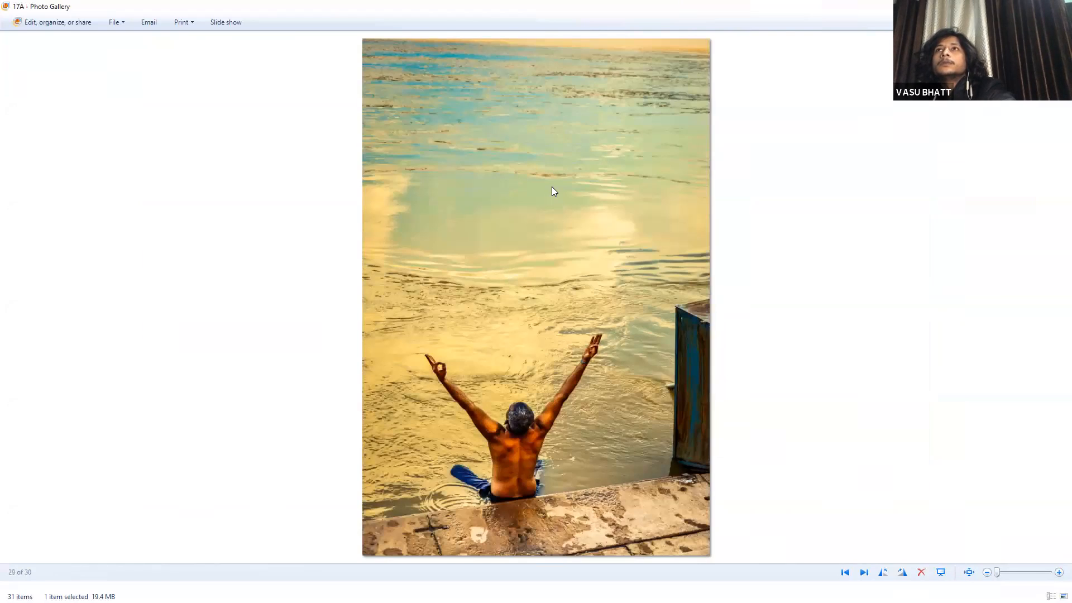
key(Right)
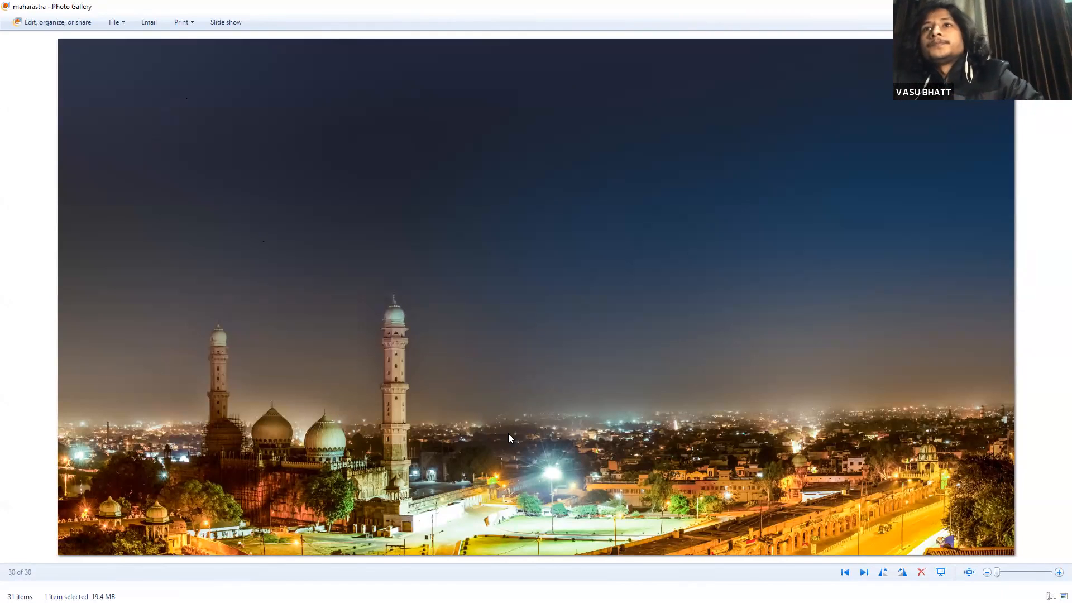
key(Right)
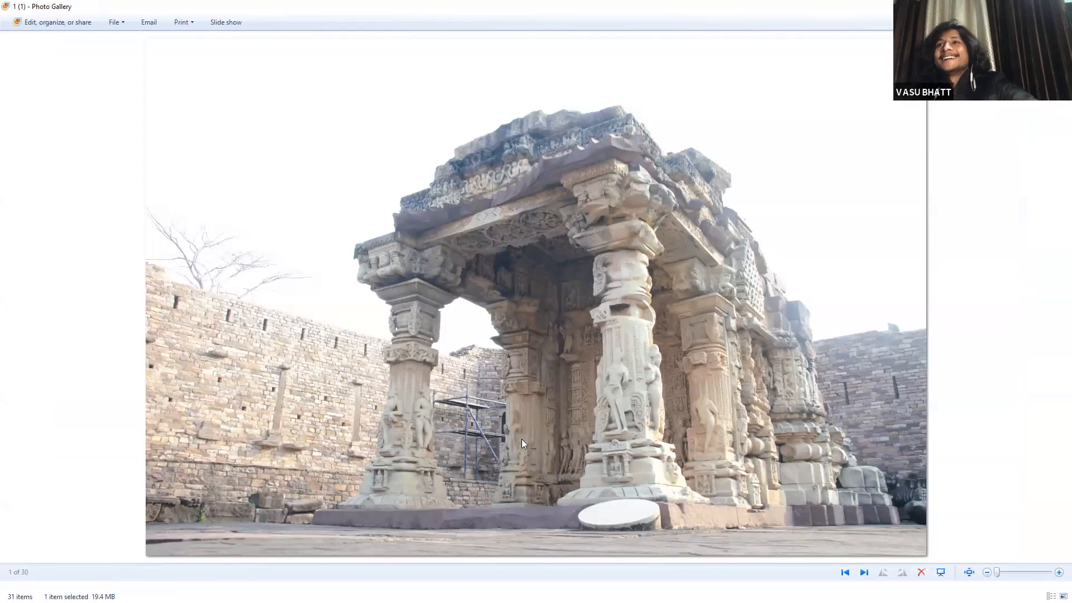
Examine the maharastra night photo enlarged around the mosque domes and minarets, and return it to full view.
key(Left)
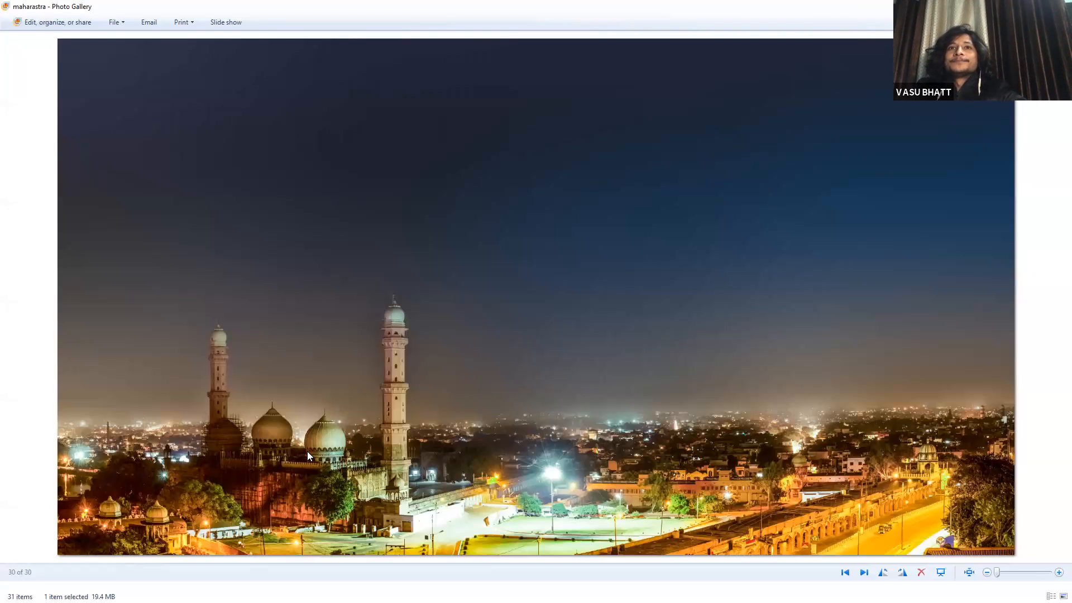
scroll(385, 395, up, 1)
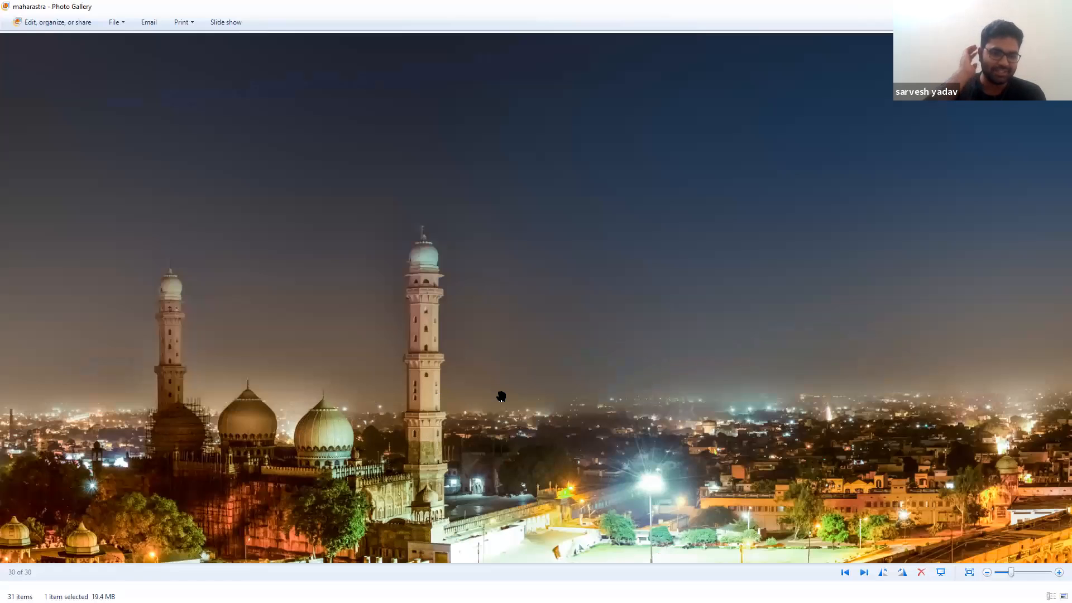
drag(501, 396, 597, 385)
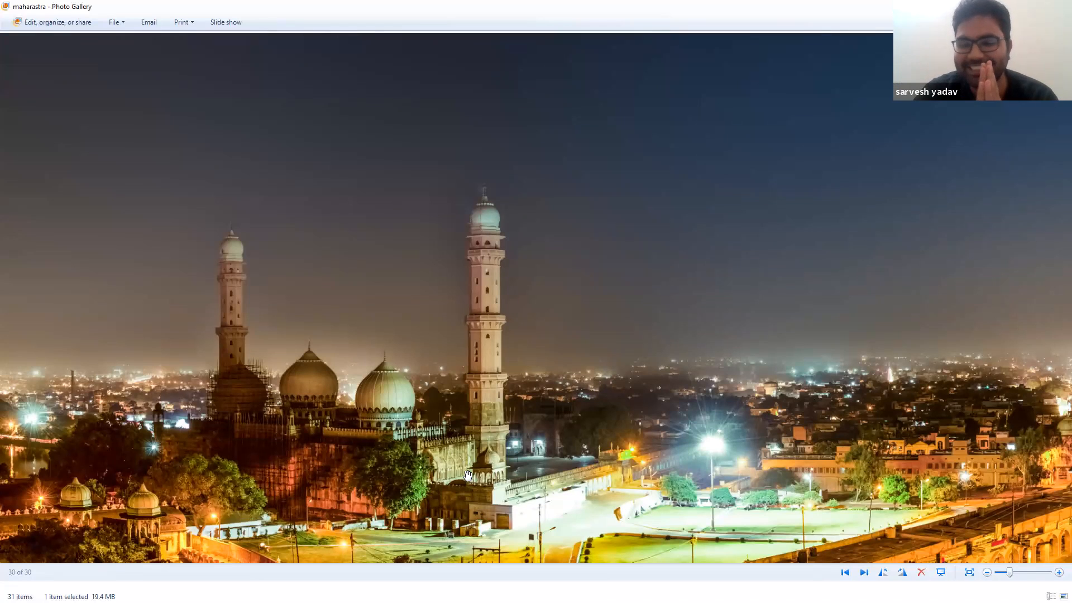
scroll(575, 426, down, 2)
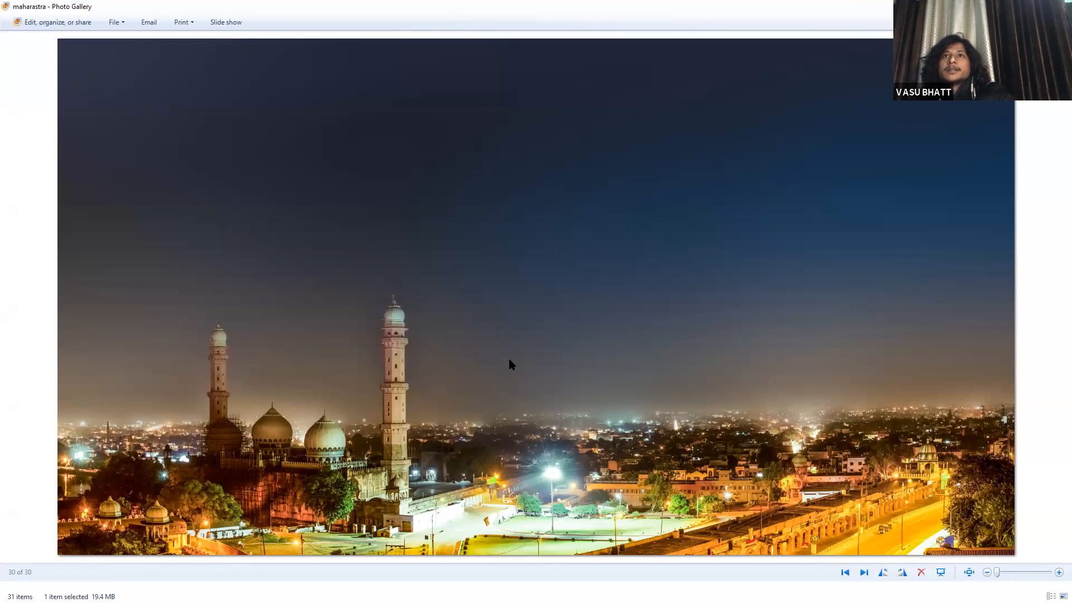
Switch to Lightroom Classic, reveal the hidden metadata and keywording area, and show the first photos of the library grid.
key(alt+Tab)
key(alt+Tab)
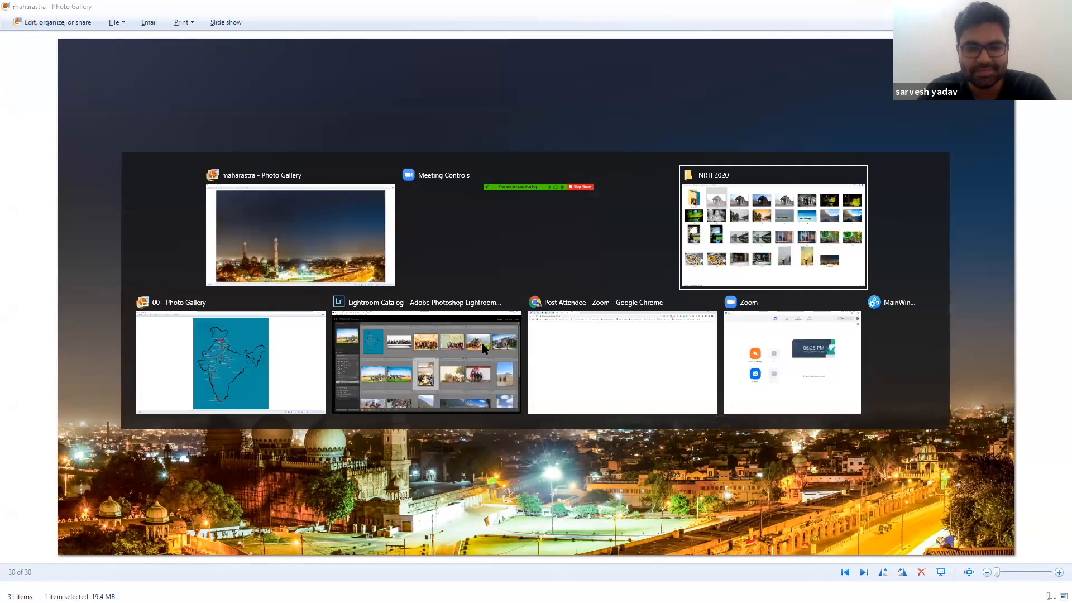
mouse_move(483, 342)
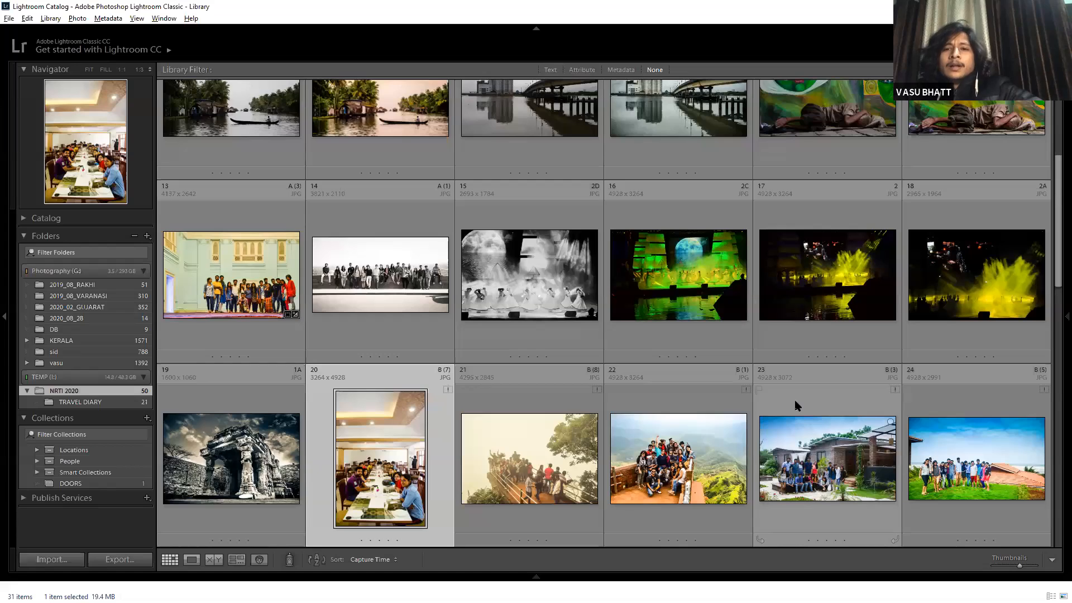
mouse_move(1066, 296)
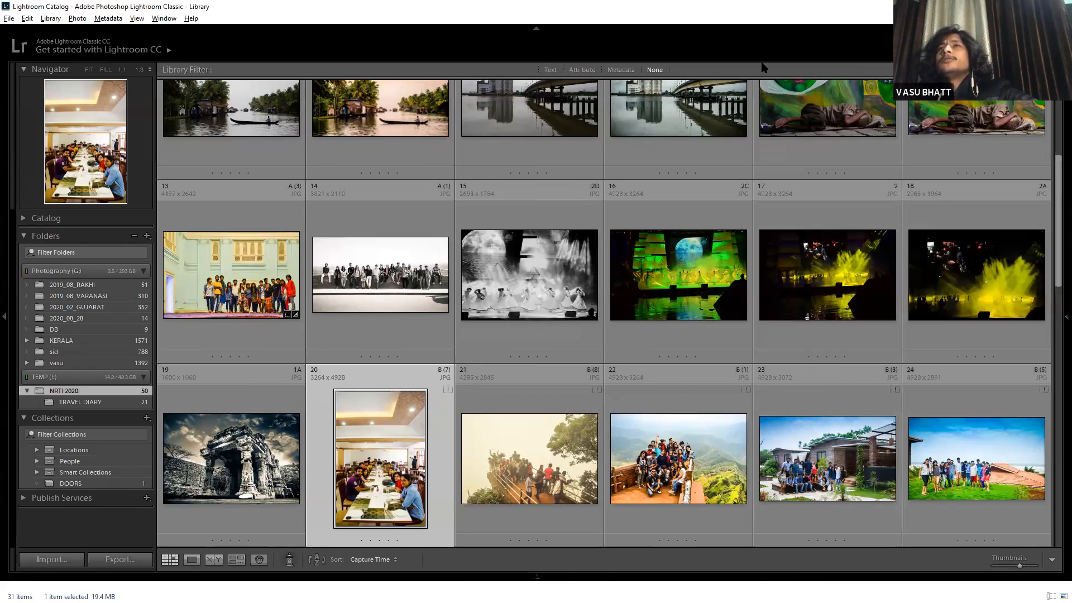
click(1065, 215)
scroll(455, 301, up, 5)
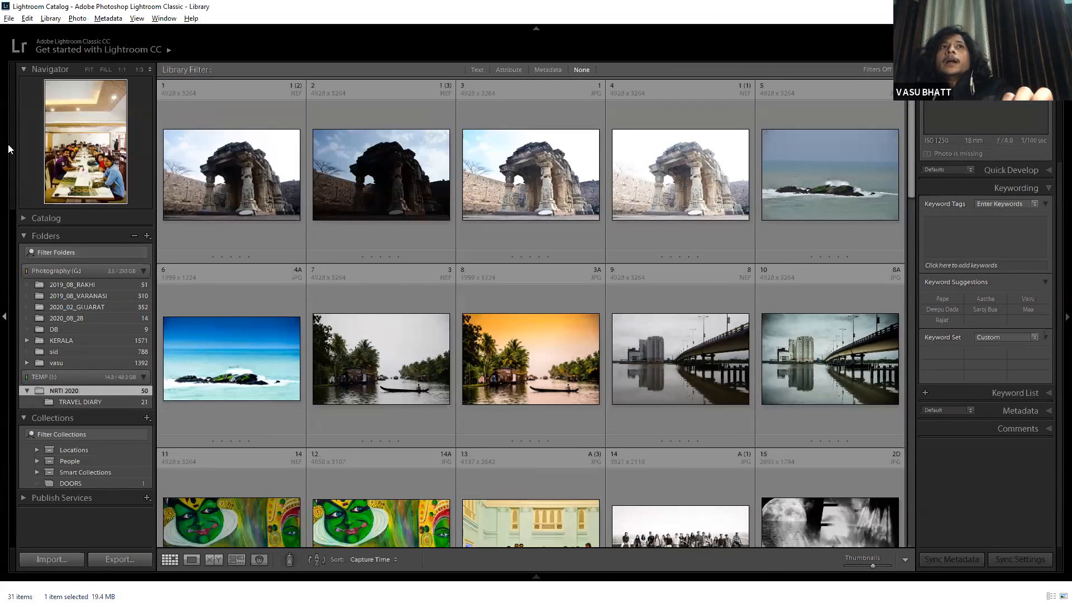
Collapse the Navigator, Folders and Collections sections.
click(24, 69)
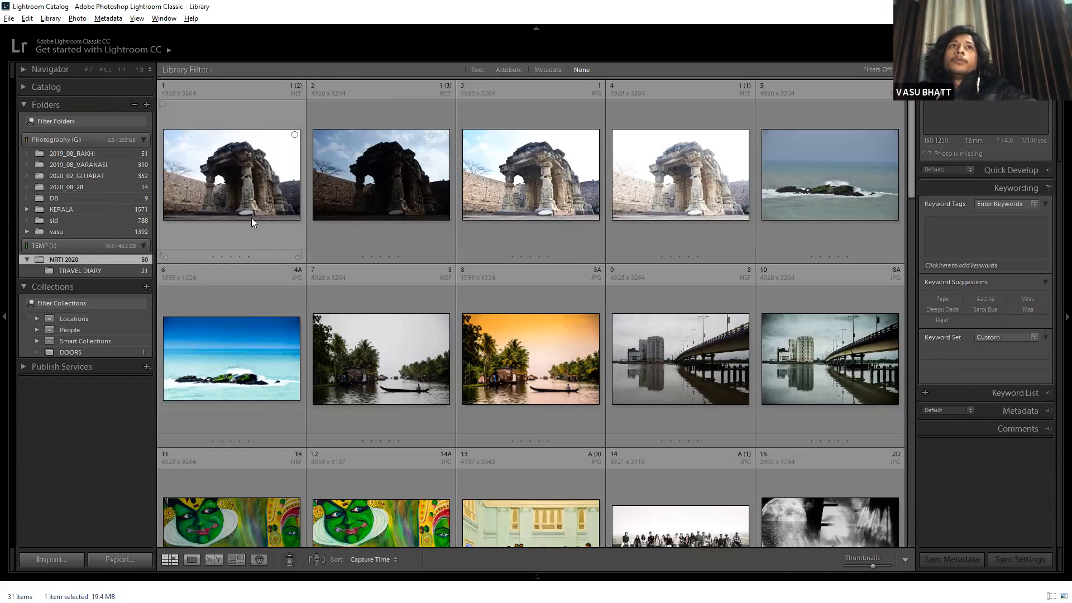
click(42, 104)
click(39, 122)
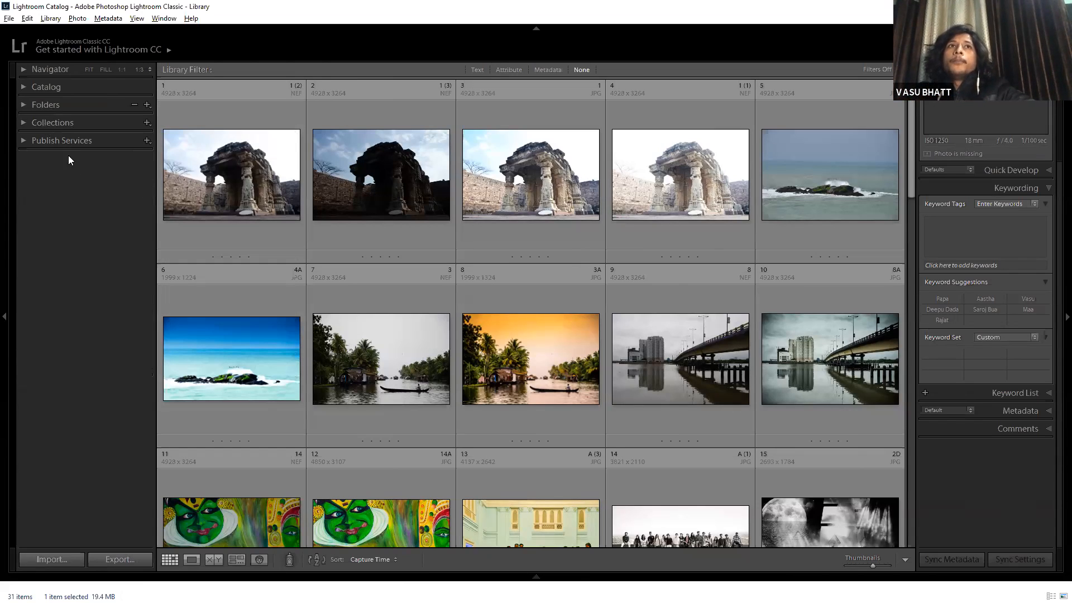
Import the new photos from NRTI 2020 > TRAVEL DIARY, excluding A.jpg, B (10).JPG, B (11).JPG and D (9).JPG.
click(42, 557)
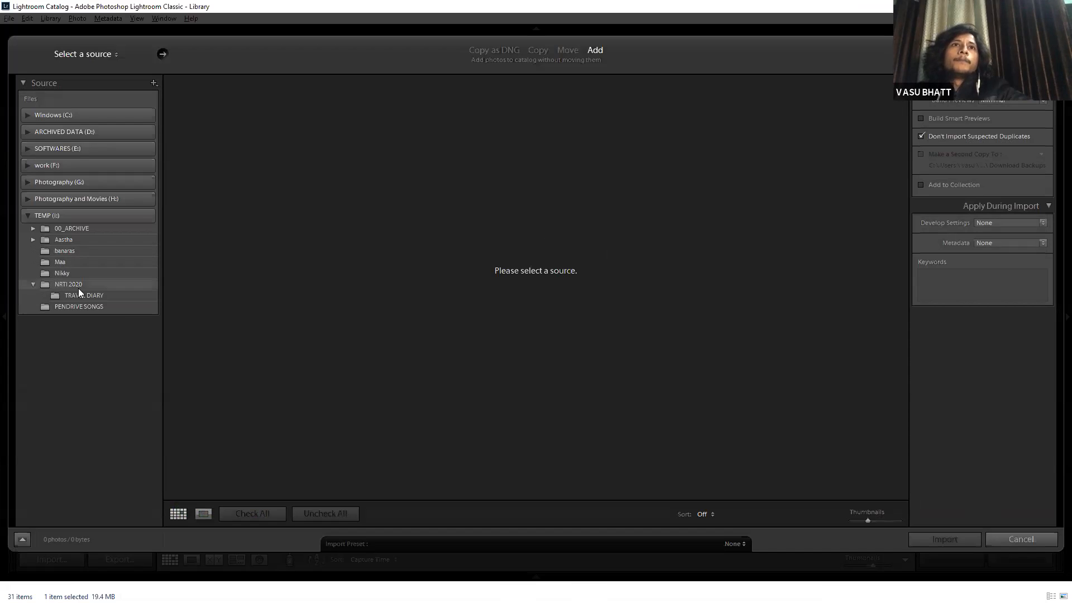
click(78, 297)
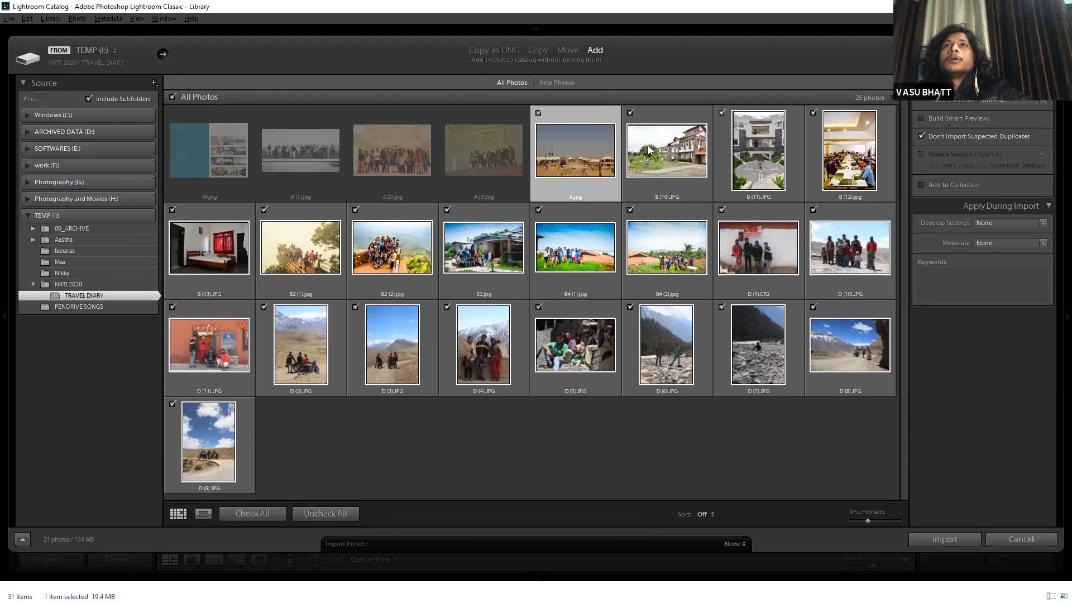
click(630, 111)
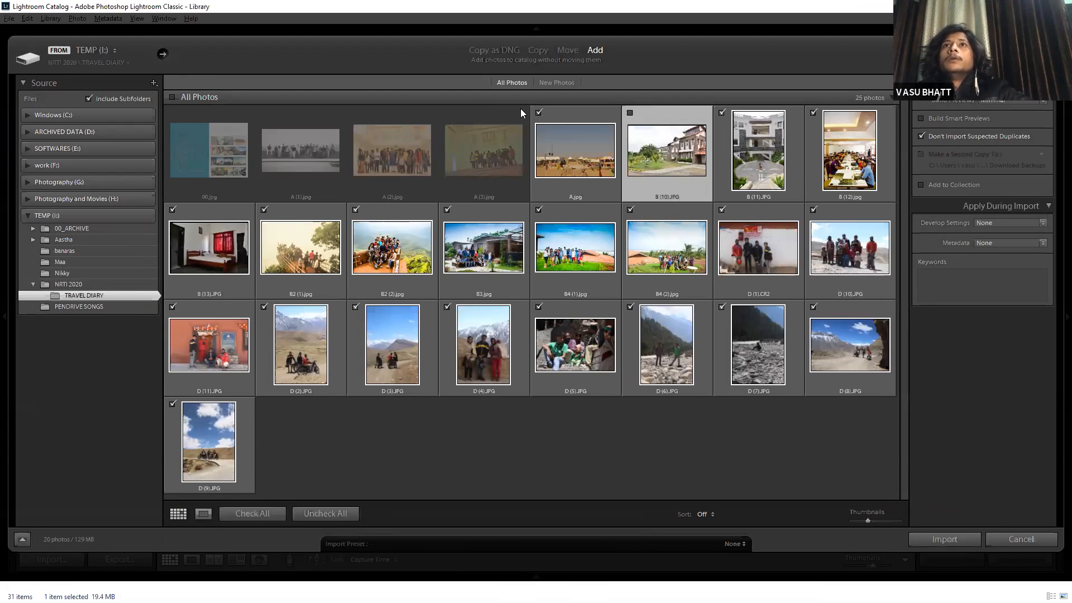
click(538, 113)
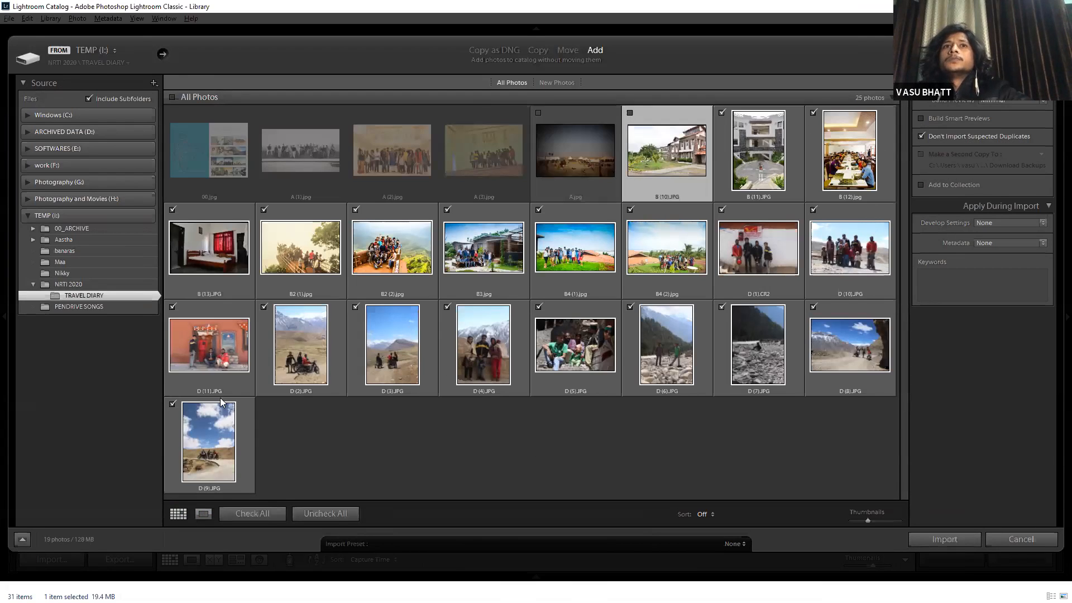
click(721, 112)
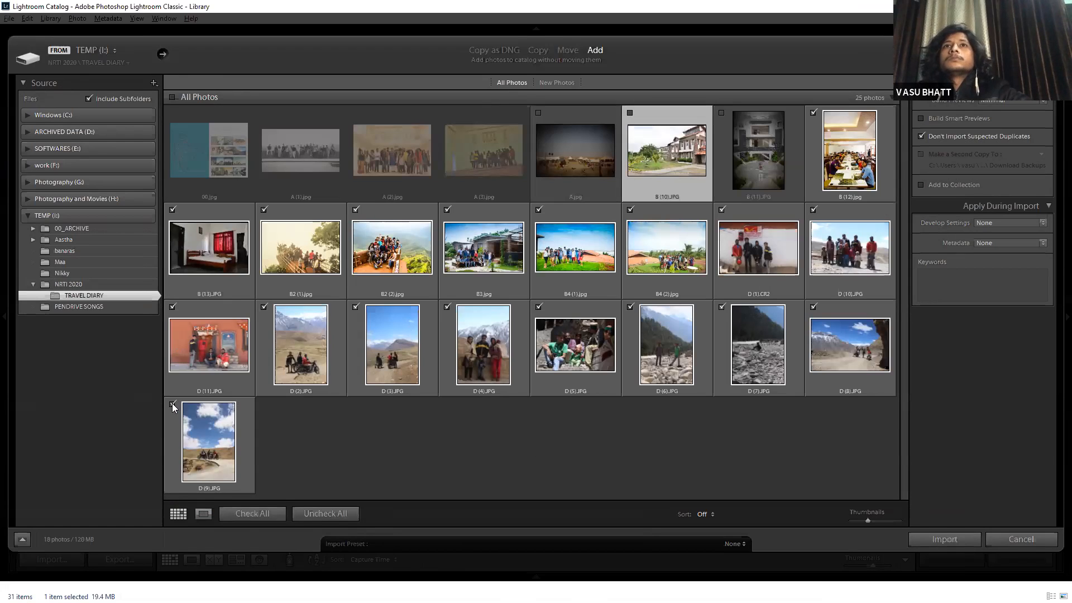
click(940, 541)
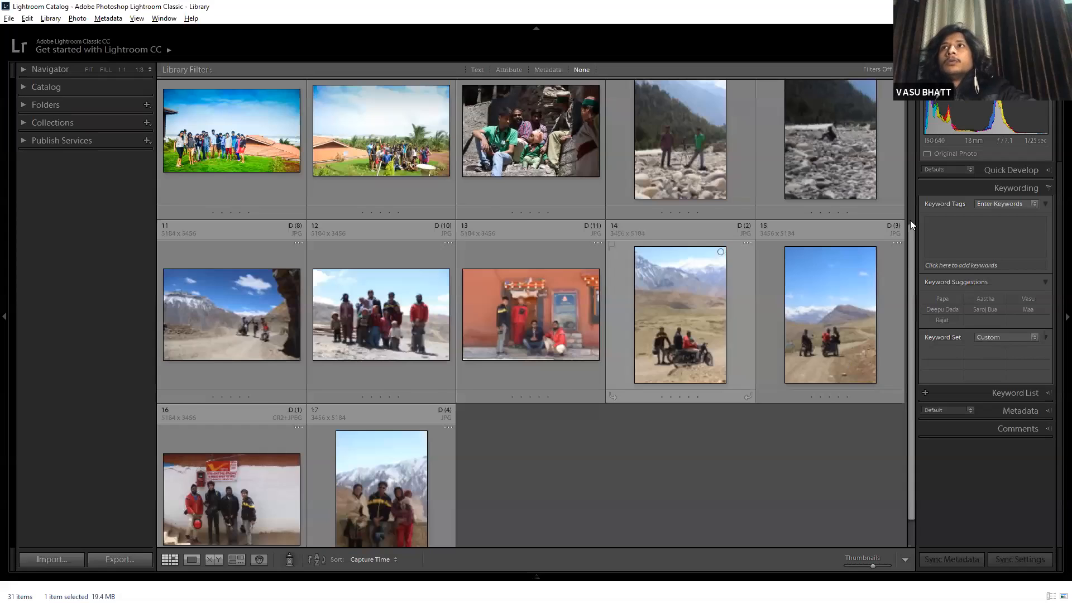
Show the first imported photos and expand the Collections, Folders and Catalog sections.
drag(910, 221, 910, 75)
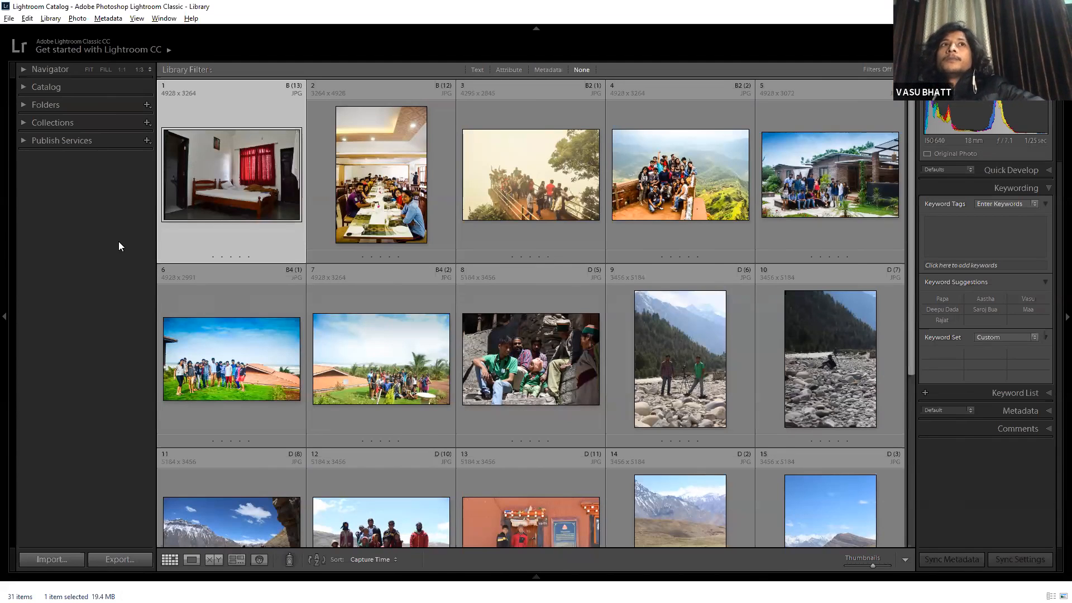
click(22, 122)
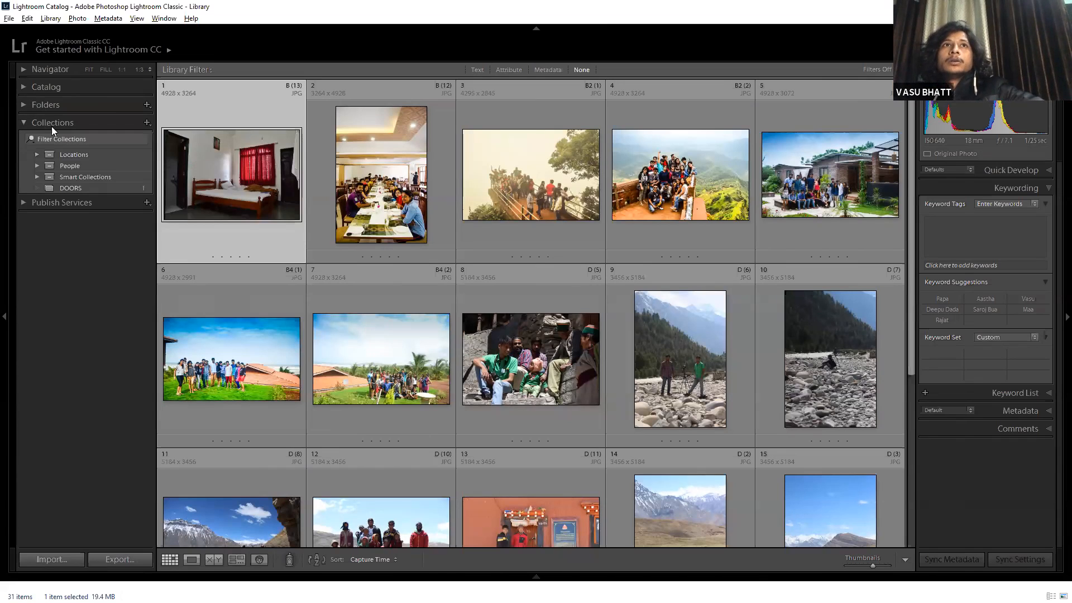
click(46, 104)
click(46, 87)
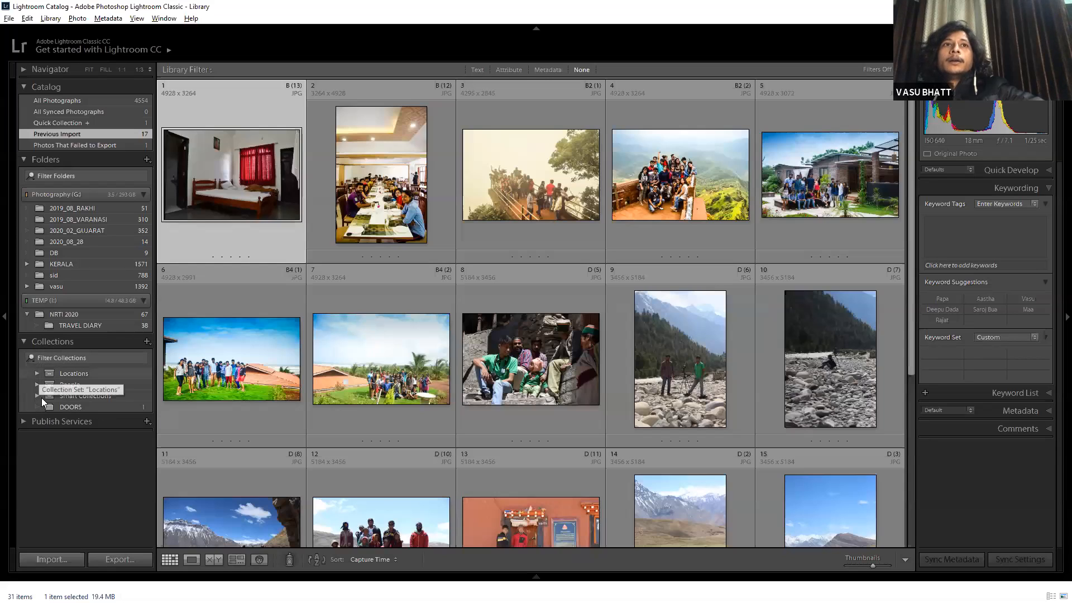
Collapse the Photography (G:) drive's folder list and display the photos in the NRTI 2020 folder.
click(146, 341)
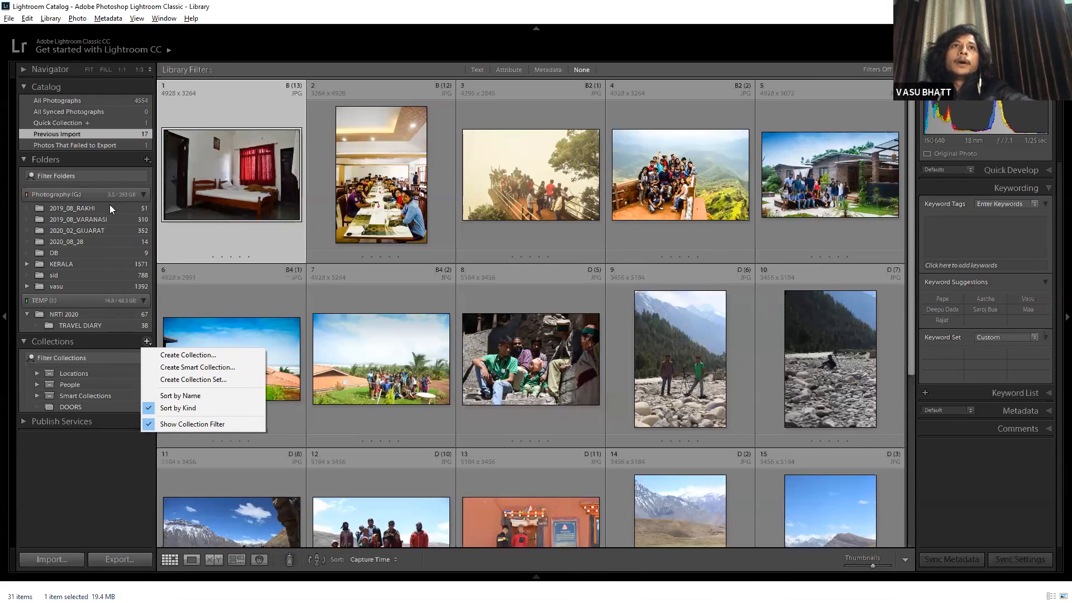
click(40, 196)
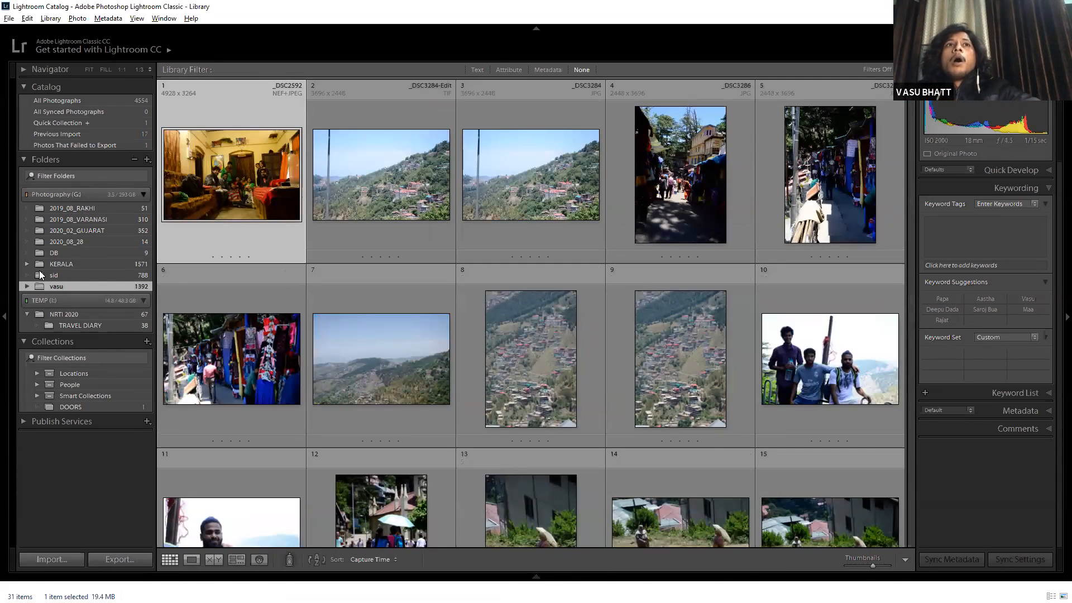
click(56, 194)
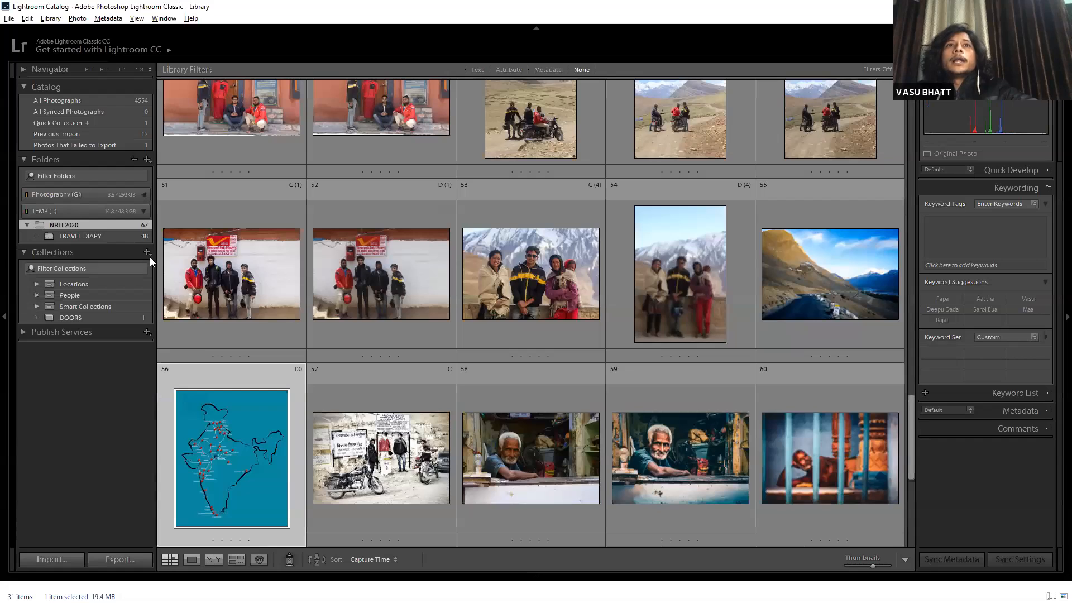
Create a collection named mountains that includes the selected India map photo.
click(148, 253)
click(167, 266)
text(mo)
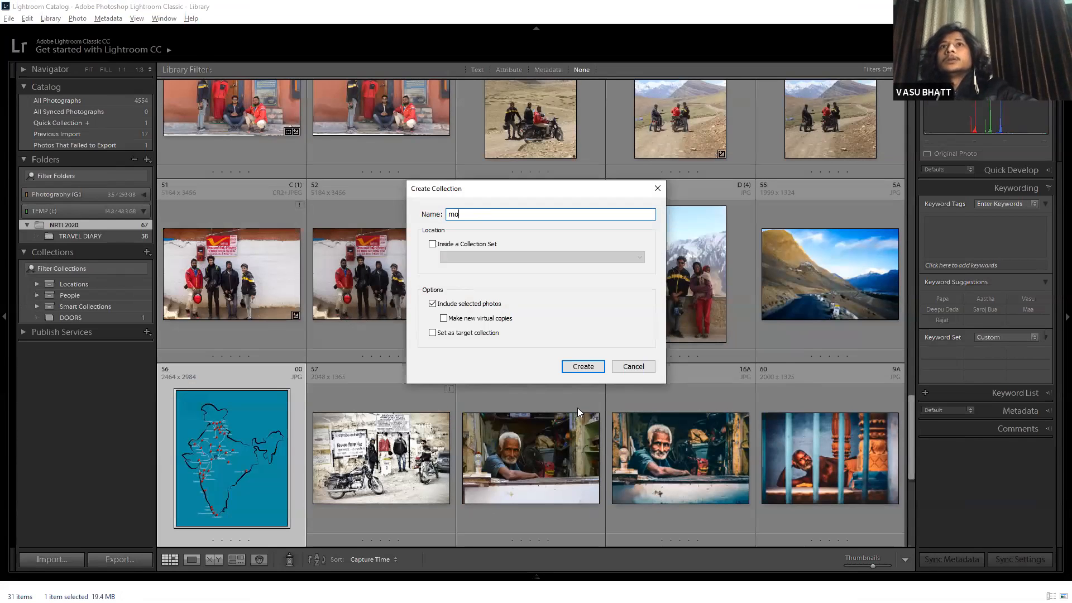
text(untains)
key(Return)
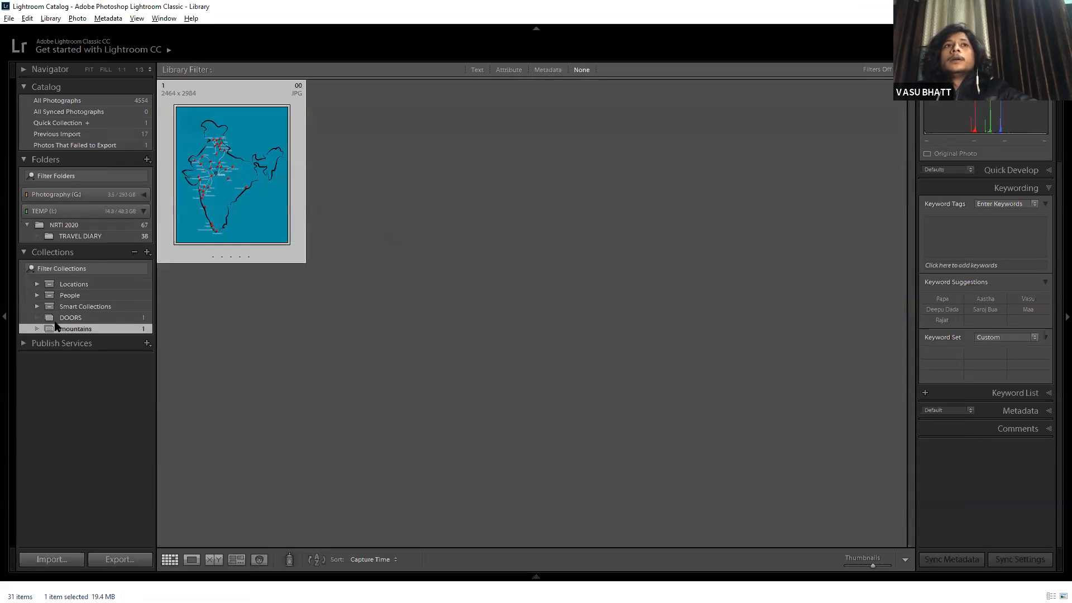
Add the motorcyclists photo C (2) from the TRAVEL DIARY folder to the DOORS collection and open that collection.
click(73, 233)
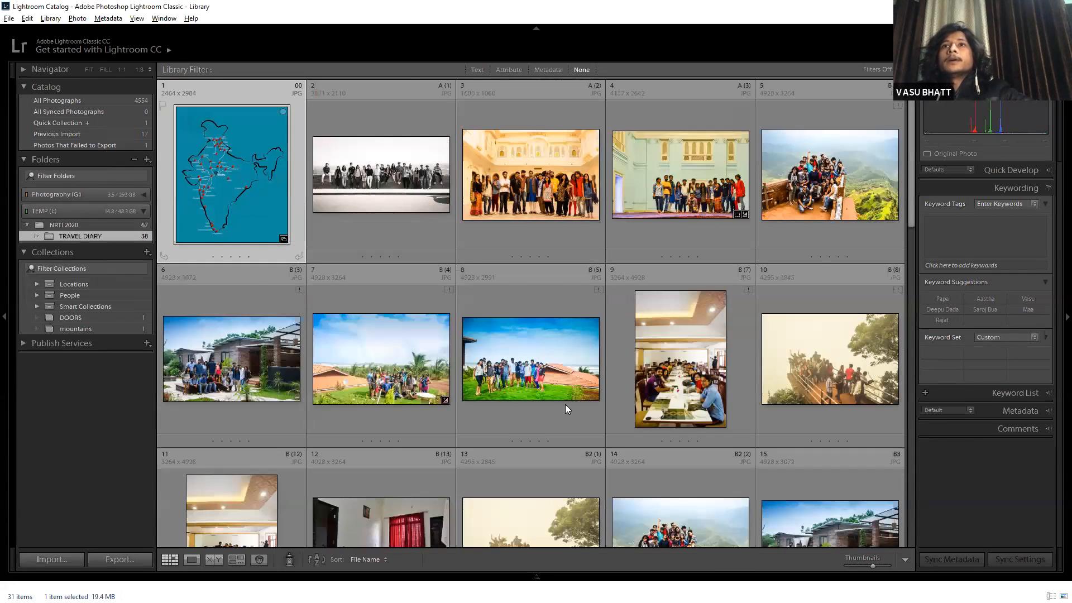
scroll(566, 408, down, 3)
drag(676, 318, 118, 320)
click(118, 318)
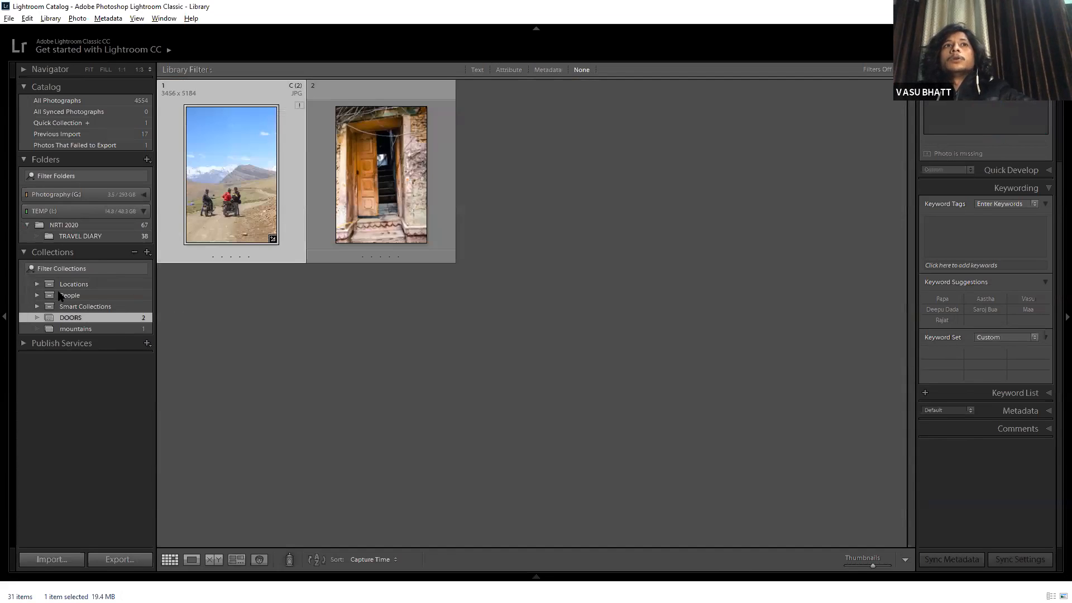
Add photo C (2) from the TRAVEL DIARY folder to the mountains collection and display the collection.
click(75, 329)
click(84, 236)
scroll(690, 387, down, 3)
drag(690, 394, 100, 330)
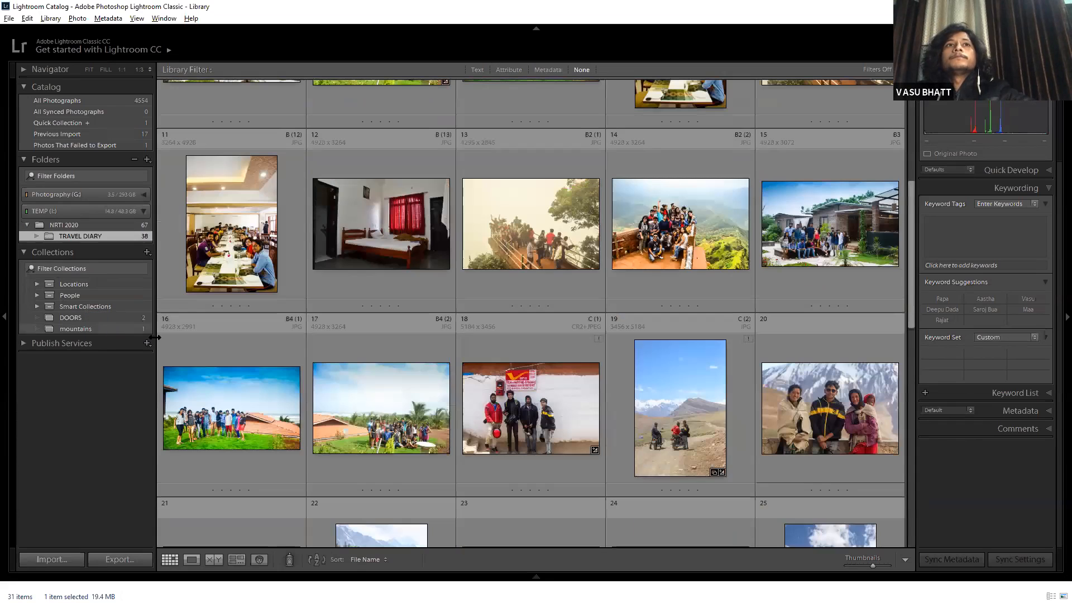
click(83, 329)
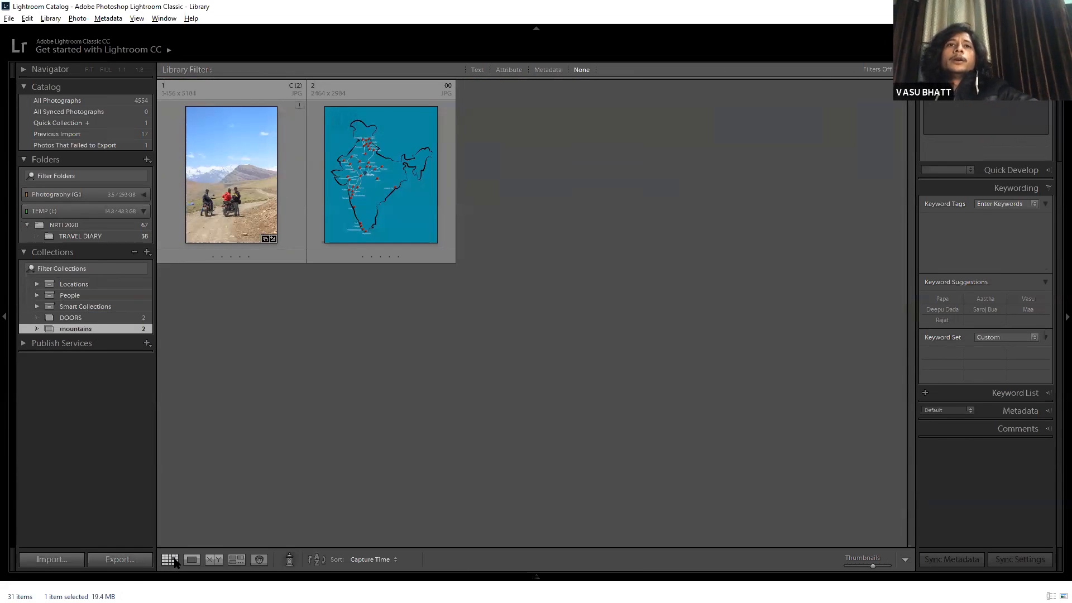
View the NRTI 2020 temple photo enlarged, and compare it side by side with different candidate photos.
click(112, 226)
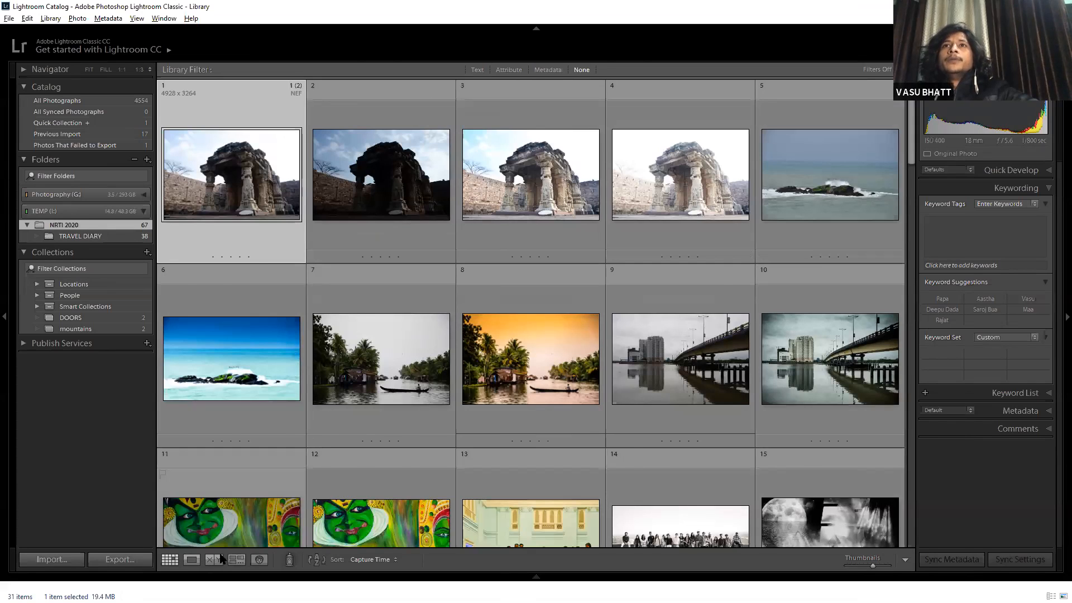
key(e)
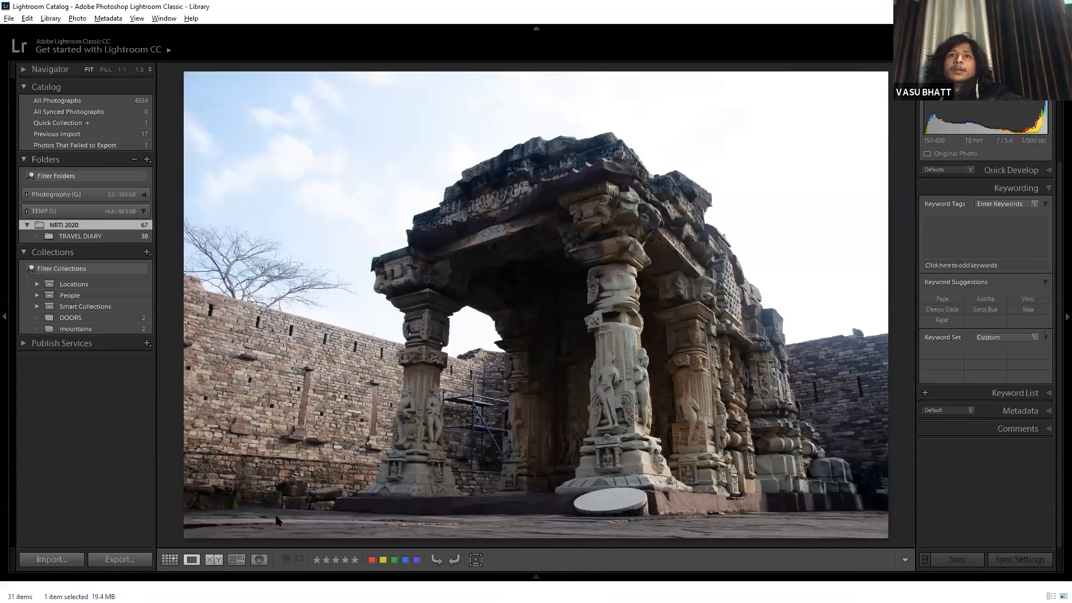
click(213, 560)
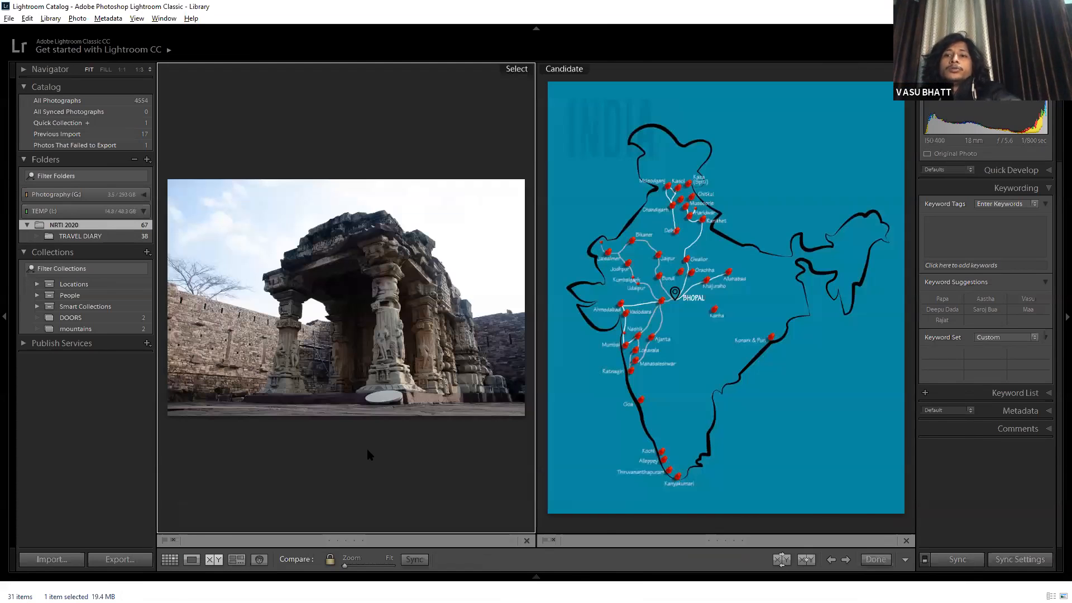
key(Right)
key(Right)
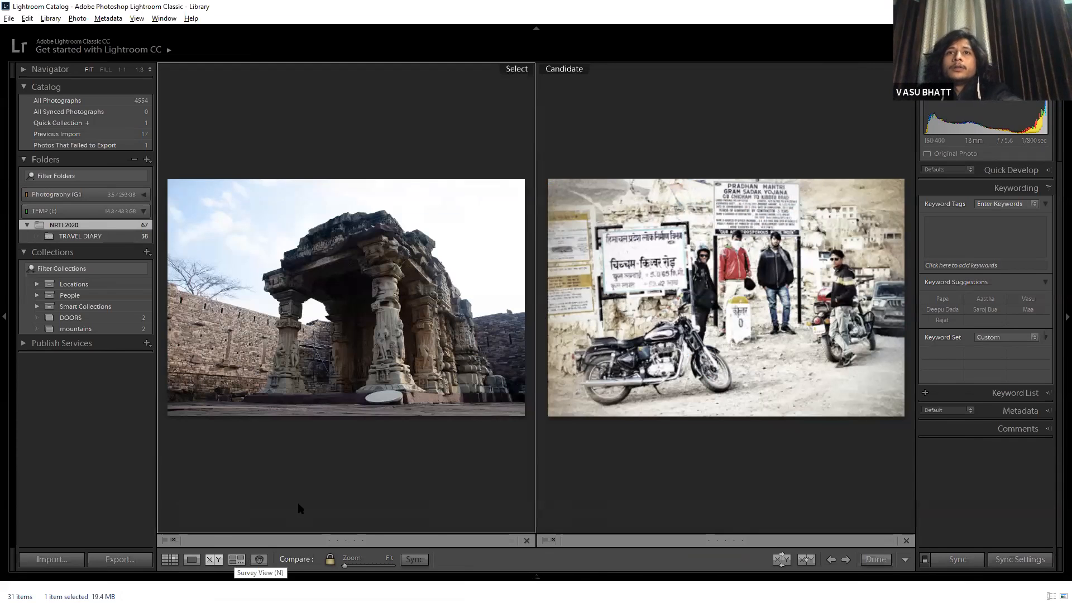
Show the Survey view and the faces in People view, and return to the NRTI 2020 photo grid.
click(236, 560)
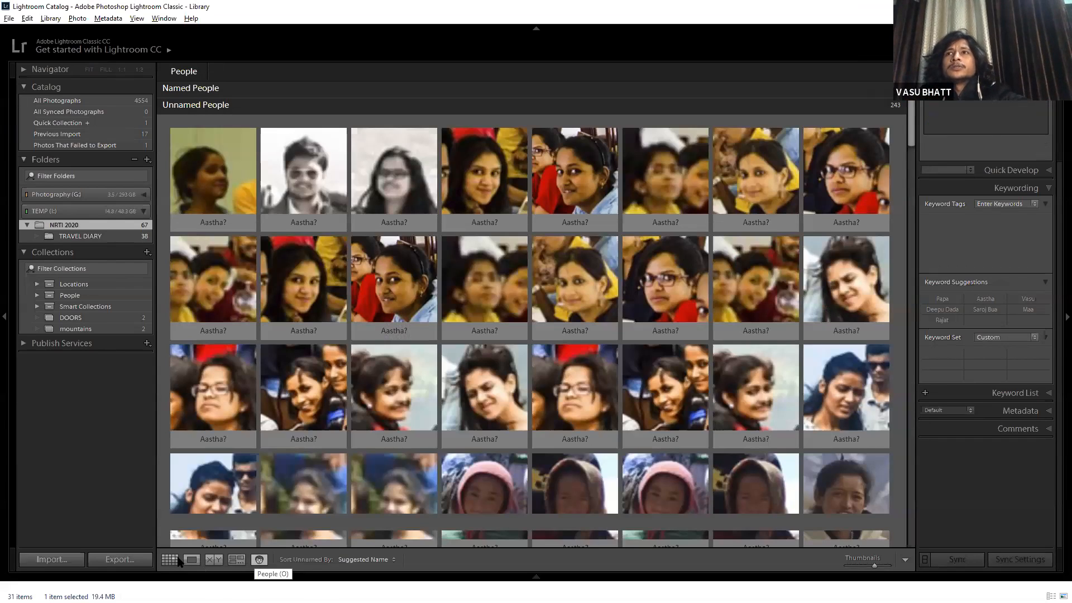
key(g)
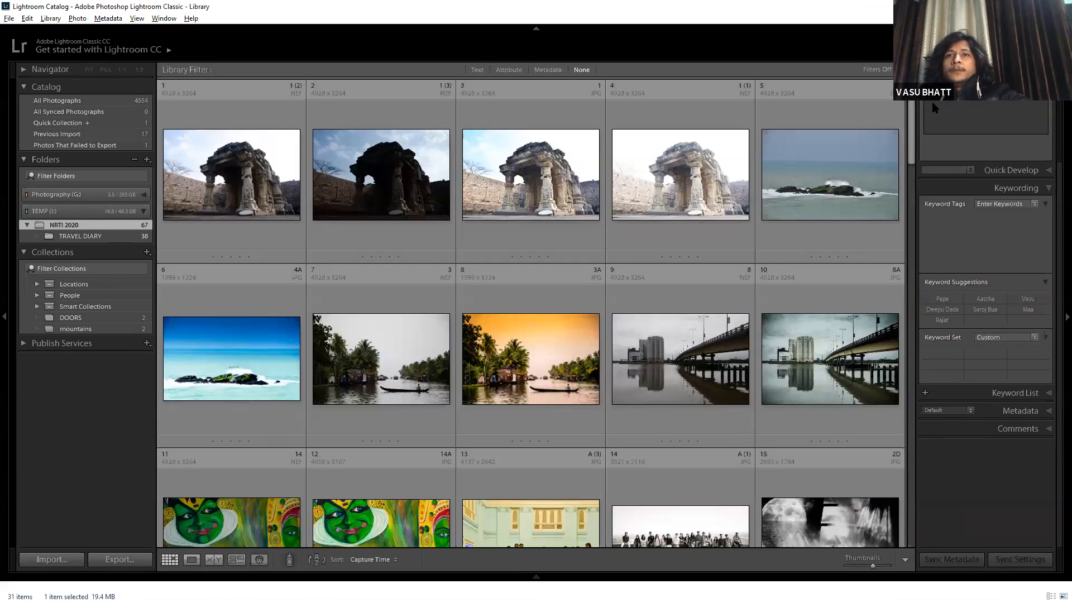
click(559, 241)
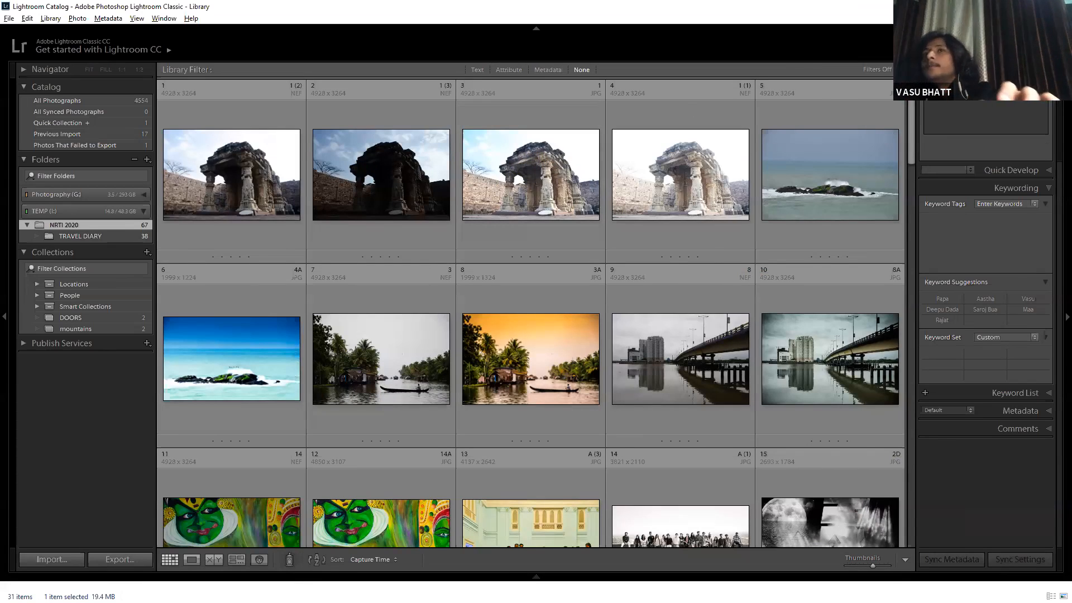
key(d)
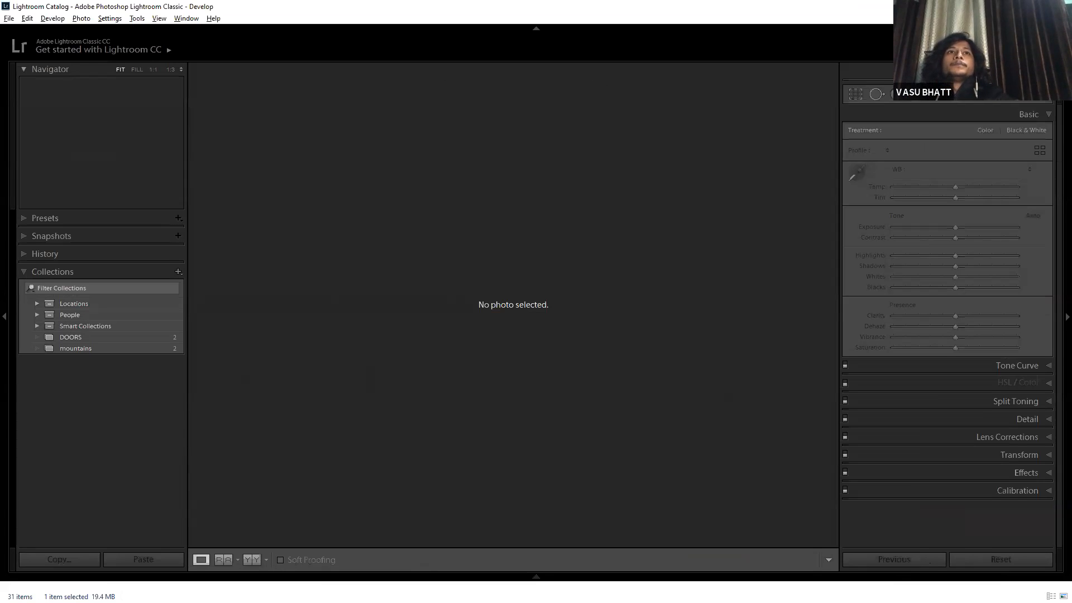
click(42, 237)
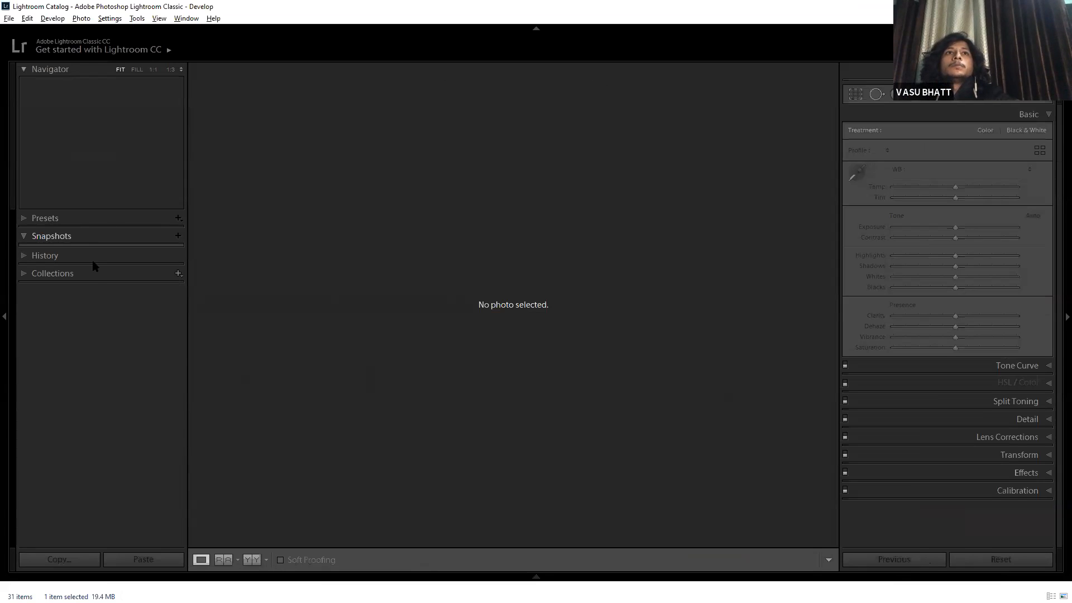
click(52, 236)
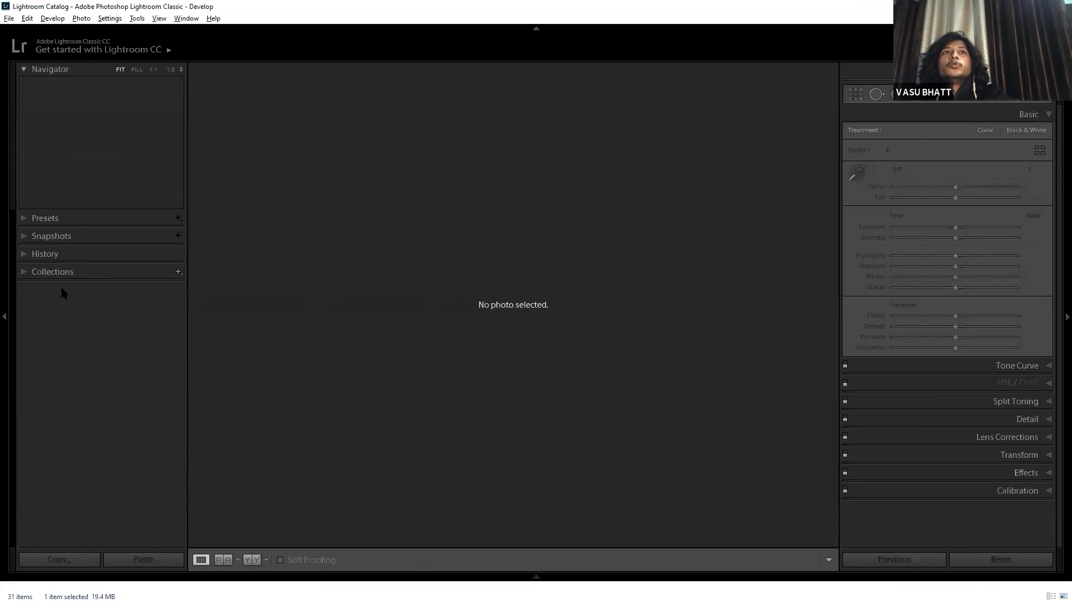
key(g)
Open the seascape photo with the wave-washed rocks from the NRTI 2020 folder in the Develop module.
click(74, 233)
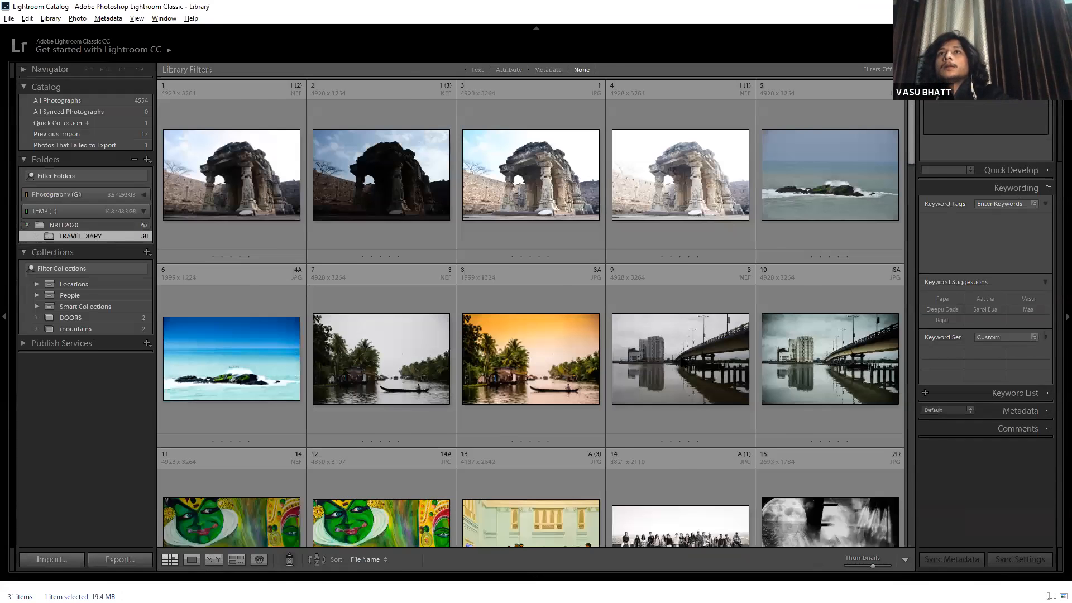
click(65, 224)
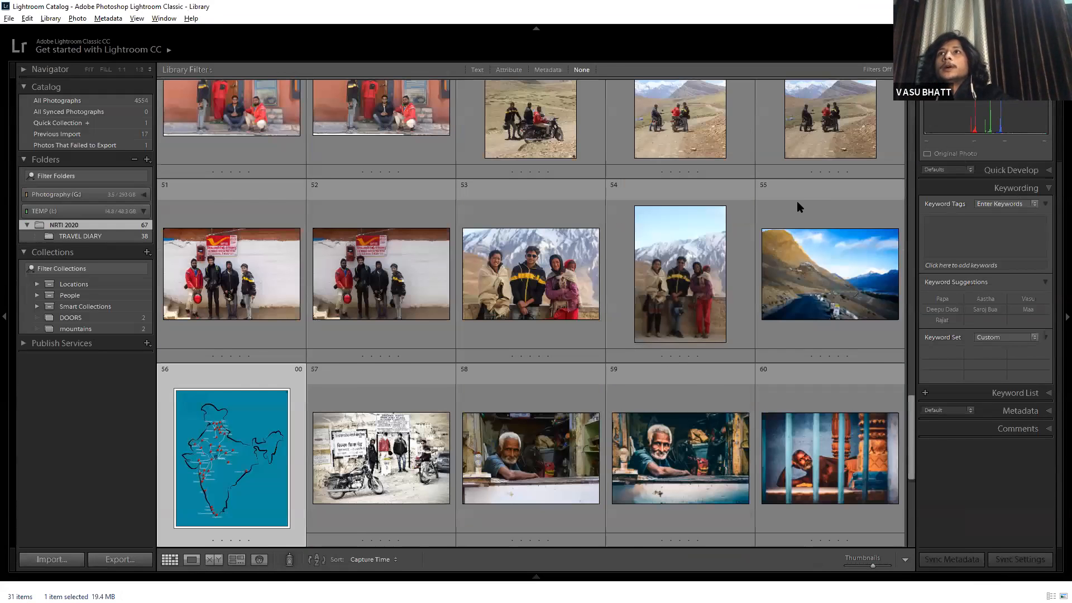
scroll(797, 202, up, 3)
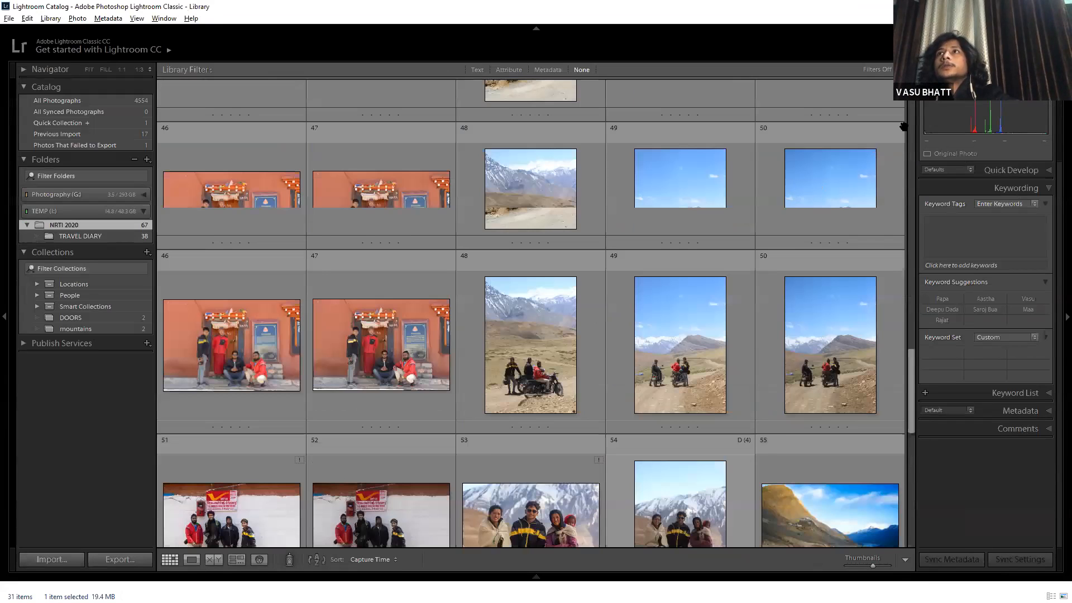
scroll(904, 127, up, 15)
key(z)
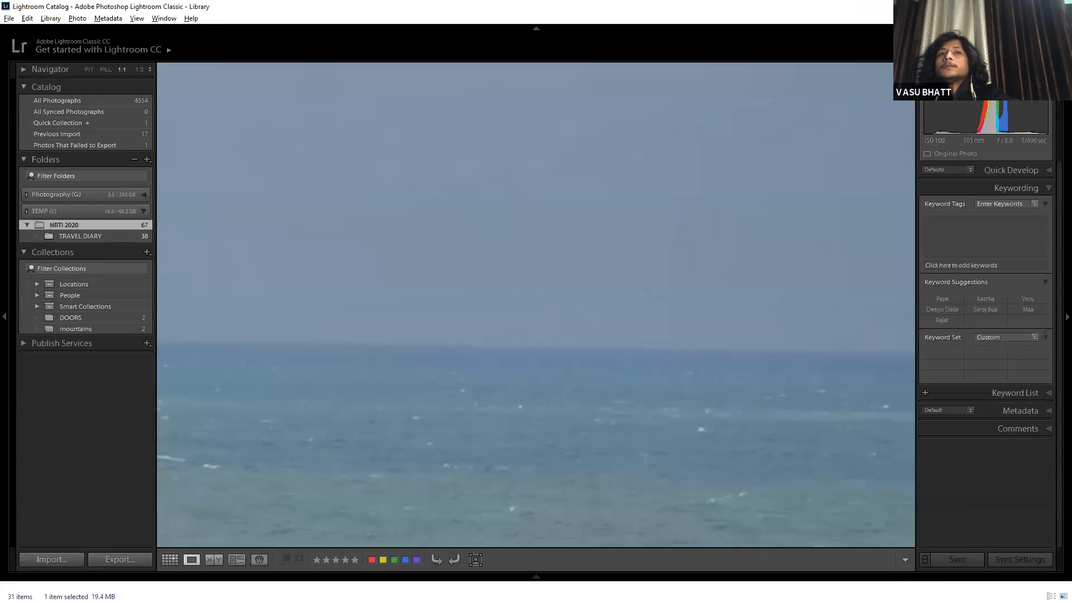
key(d)
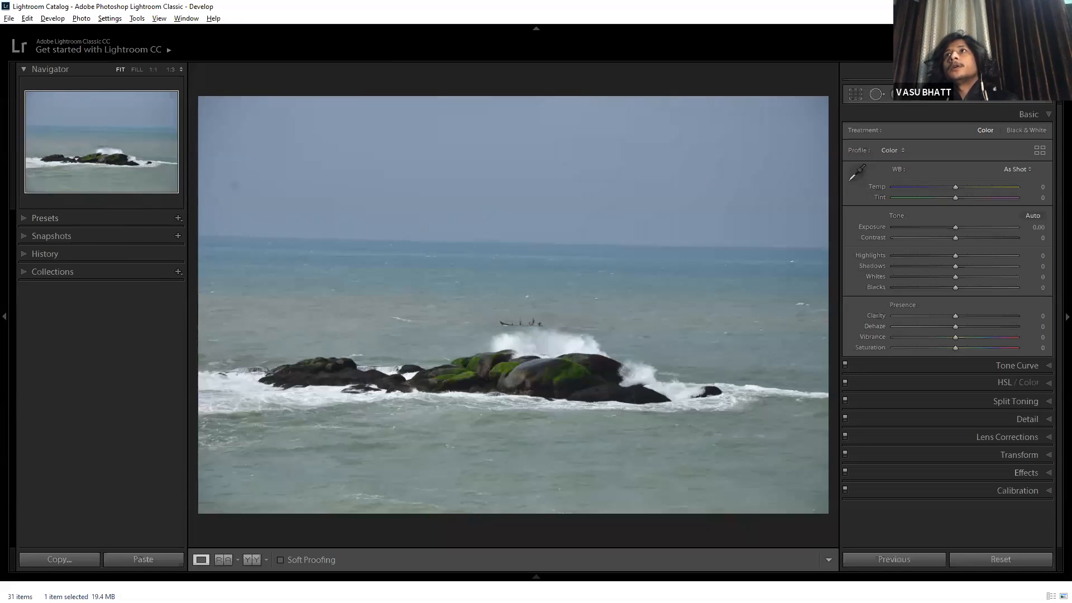
Show the seascape photo's histogram, the list of develop presets and the Basic adjustments.
key(ctrl+0)
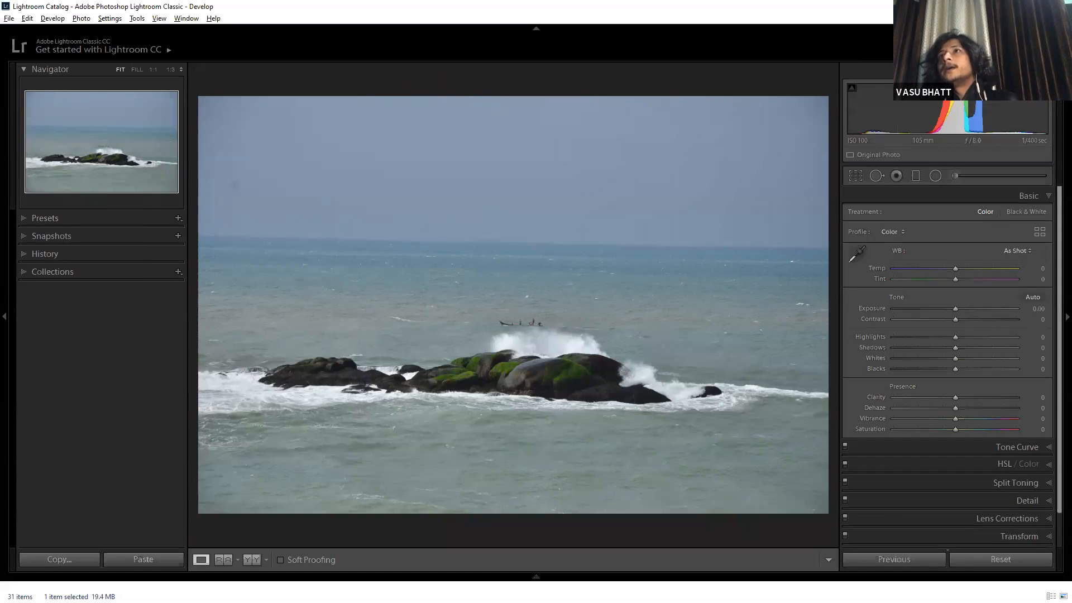
key(ctrl+0)
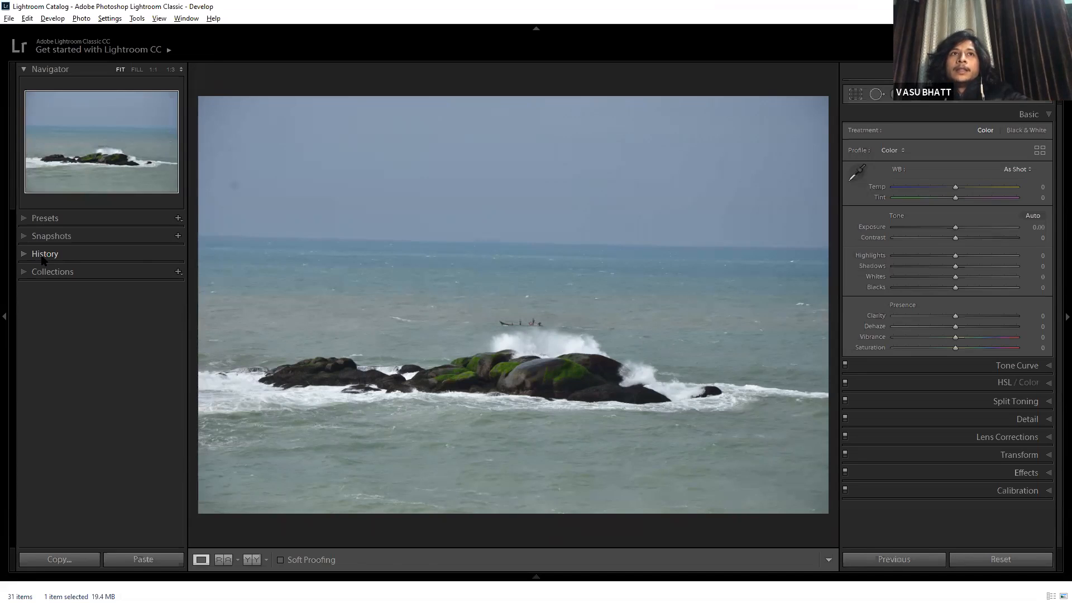
click(49, 220)
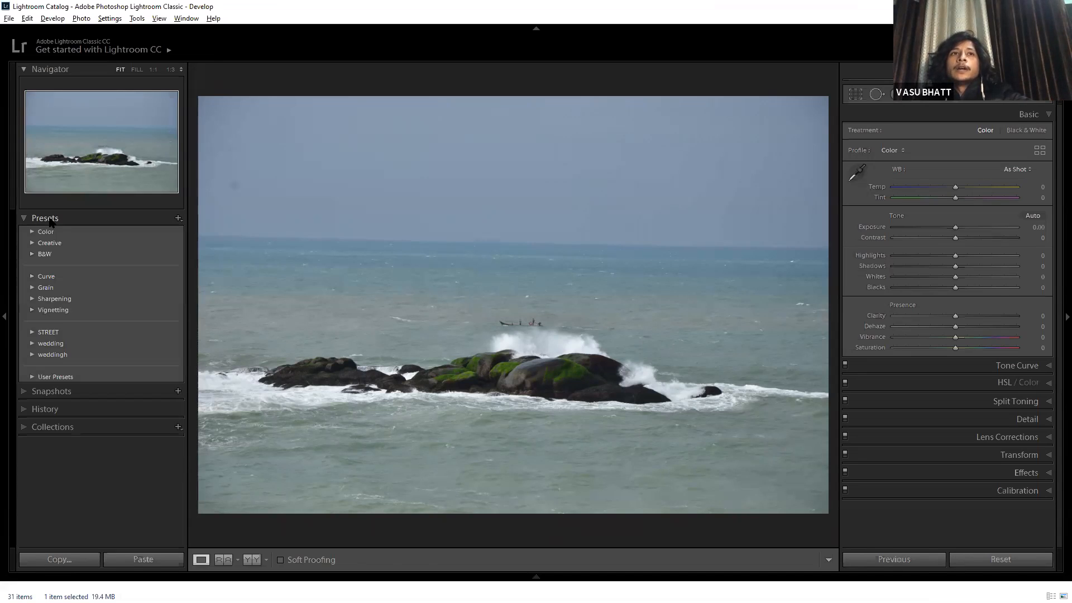
click(49, 219)
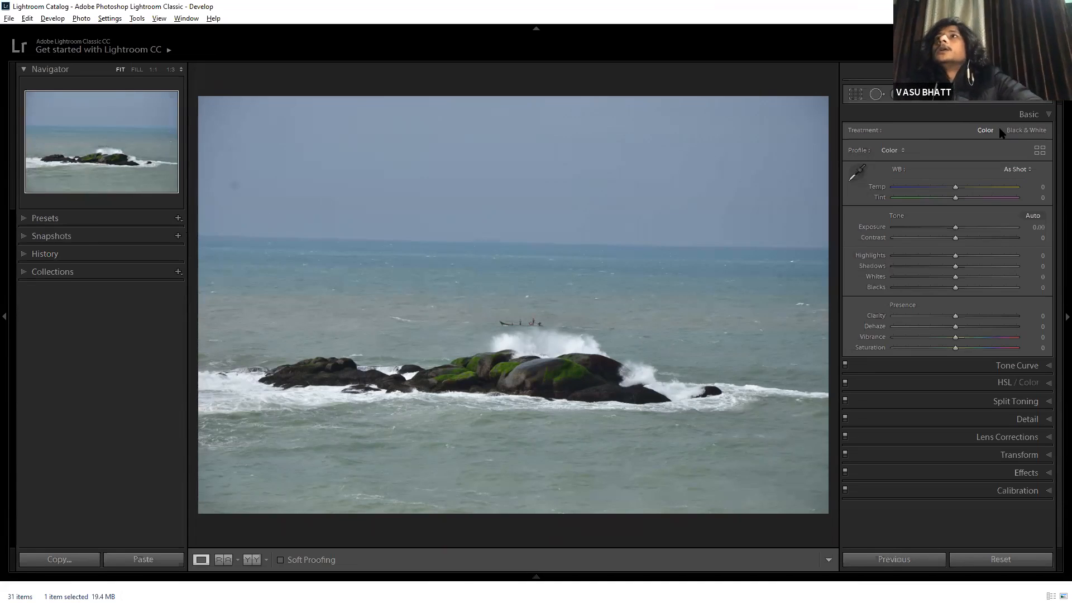
click(1049, 115)
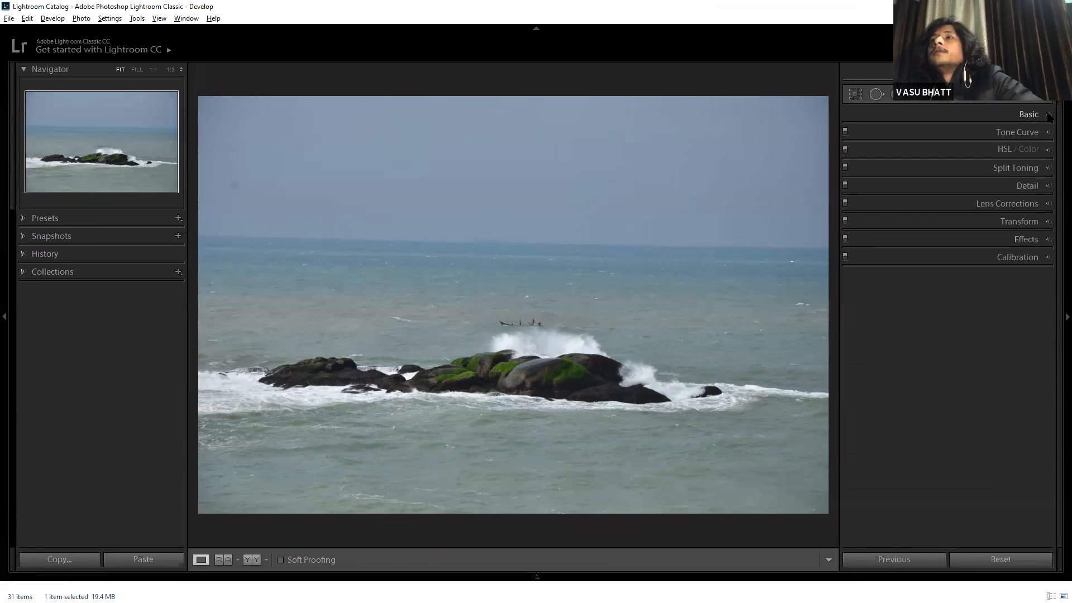
click(1049, 114)
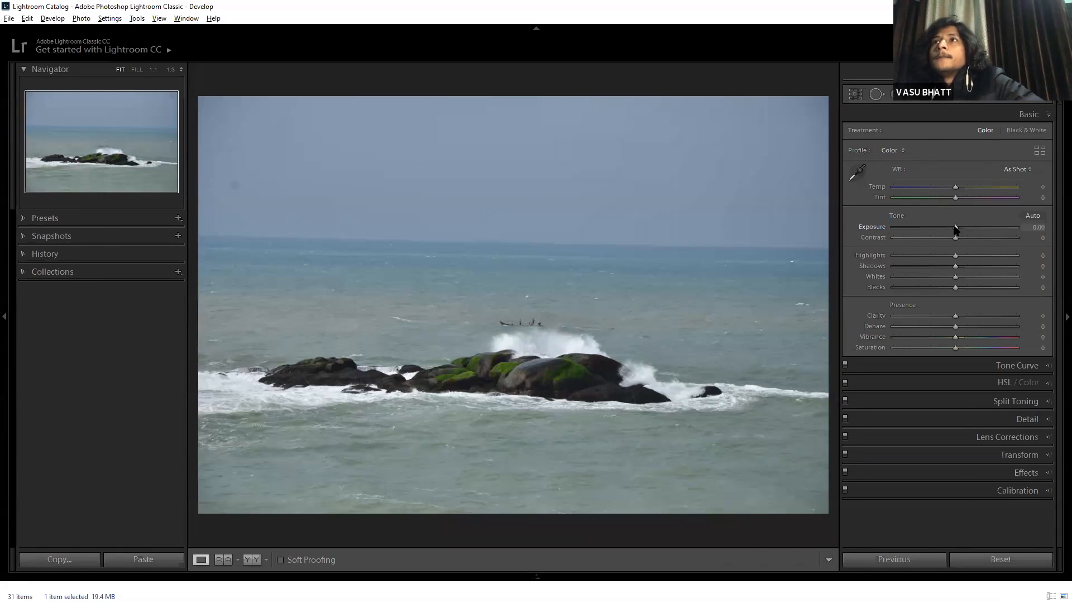
Try out strongly brightened and darkened exposures on the seascape photo and set the exposure to +0.75.
drag(932, 228, 956, 233)
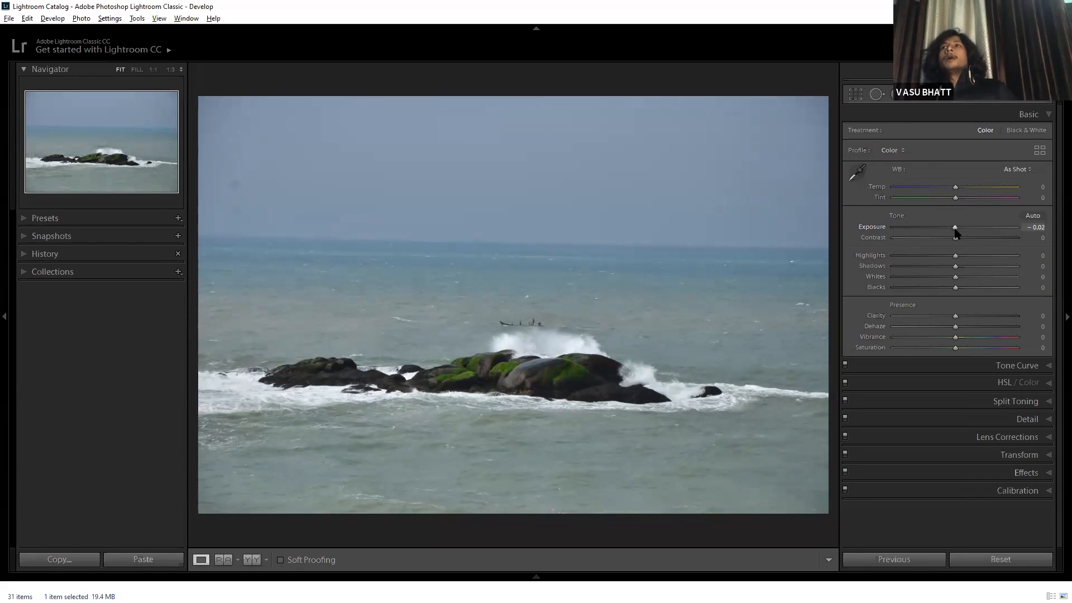
drag(956, 230, 1030, 224)
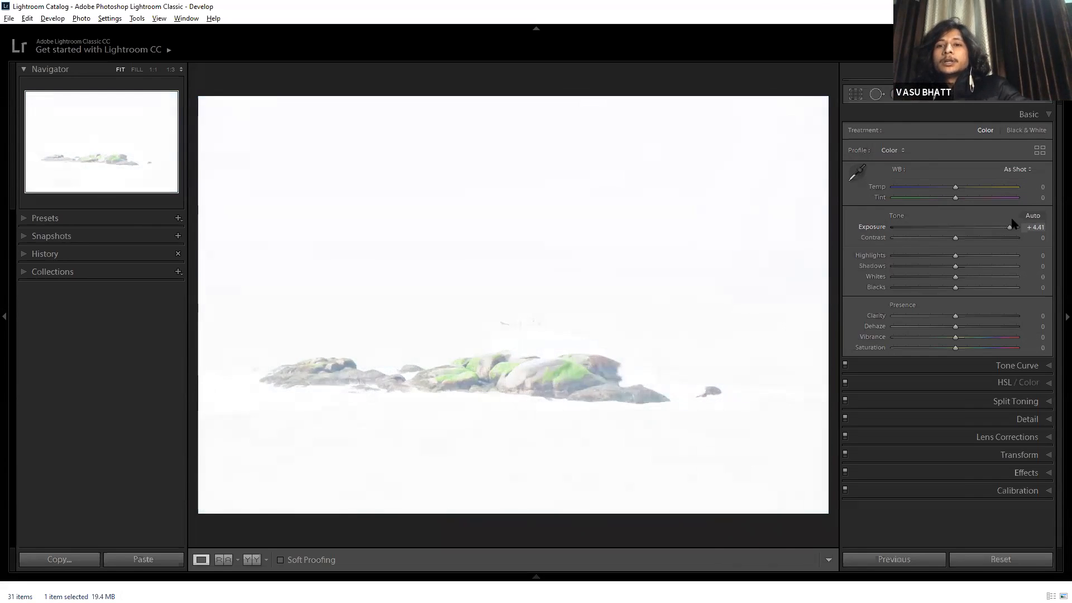
drag(910, 224, 966, 229)
key(ctrl+z)
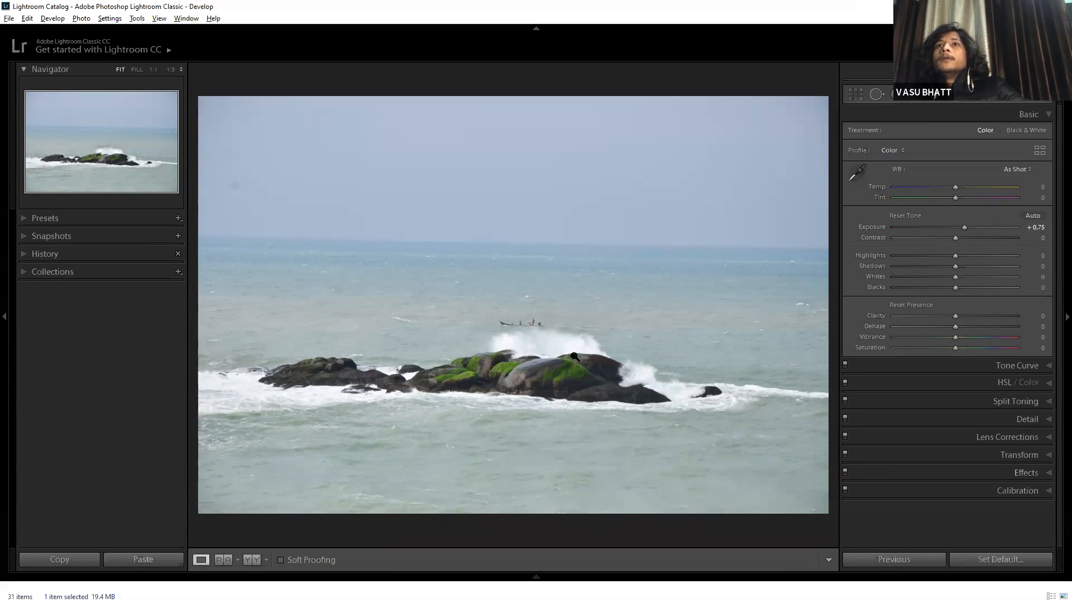
Try a contrast of +57 on the seascape, settle on +27, and set the highlights to +32.
drag(957, 239, 991, 240)
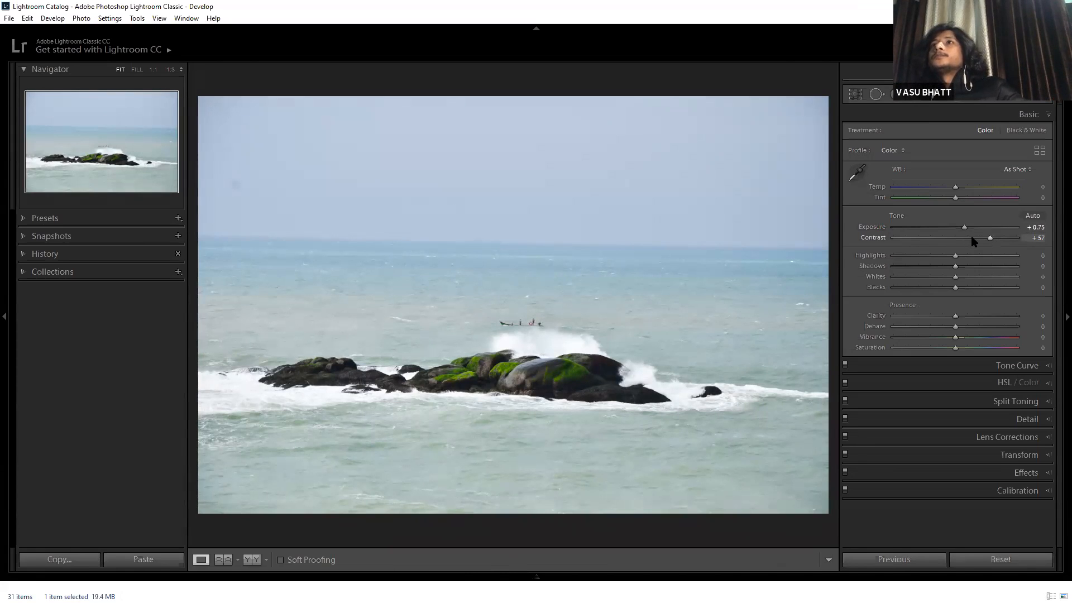
key(ctrl+z)
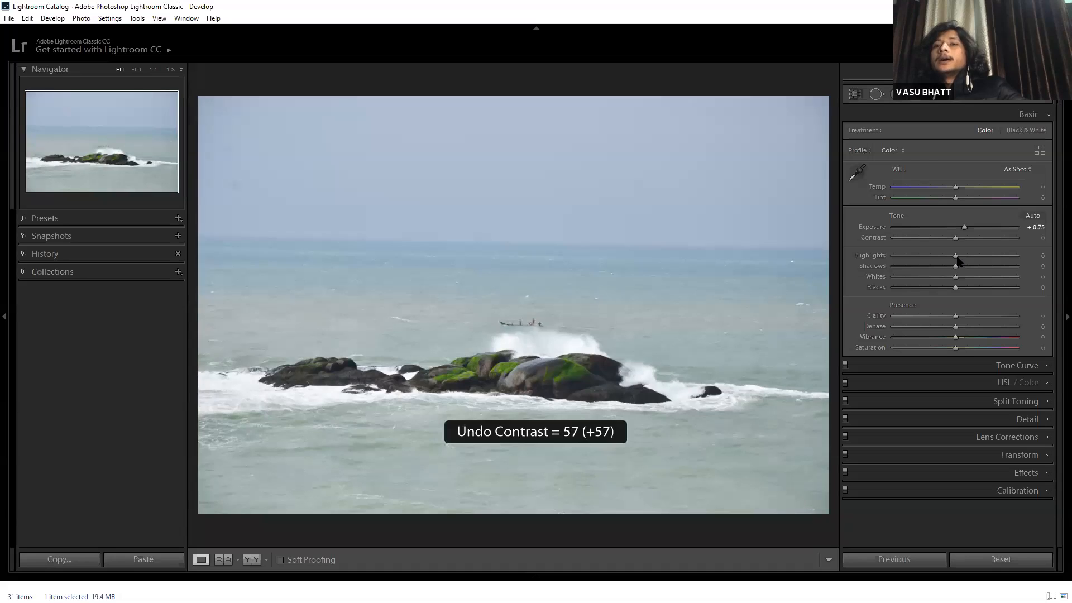
key(ctrl+y)
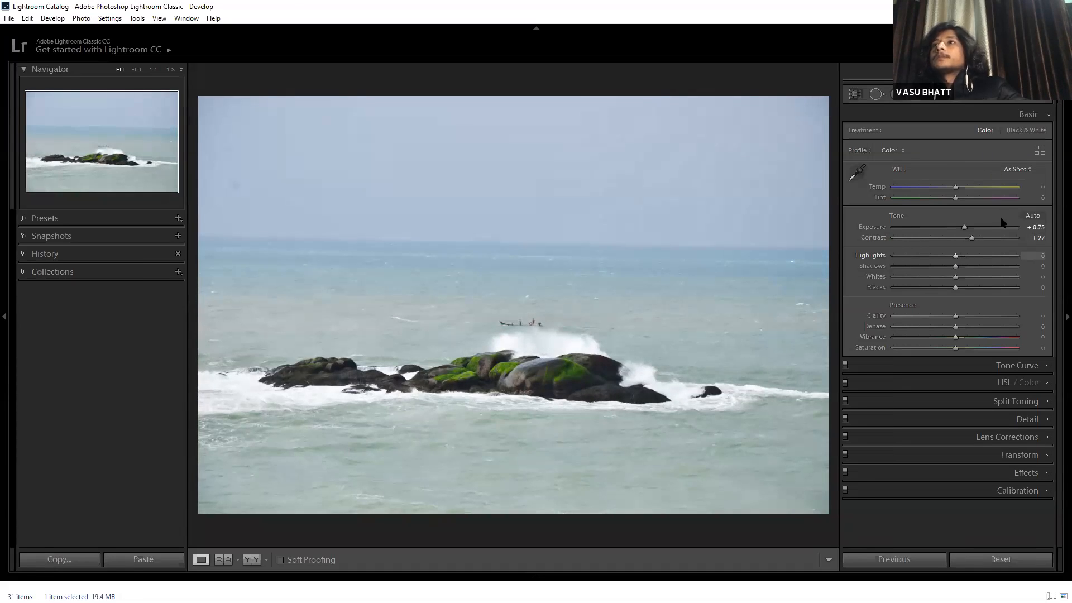
click(973, 253)
mouse_move(973, 255)
mouse_down()
mouse_move(993, 259)
mouse_move(953, 264)
mouse_move(972, 257)
mouse_up()
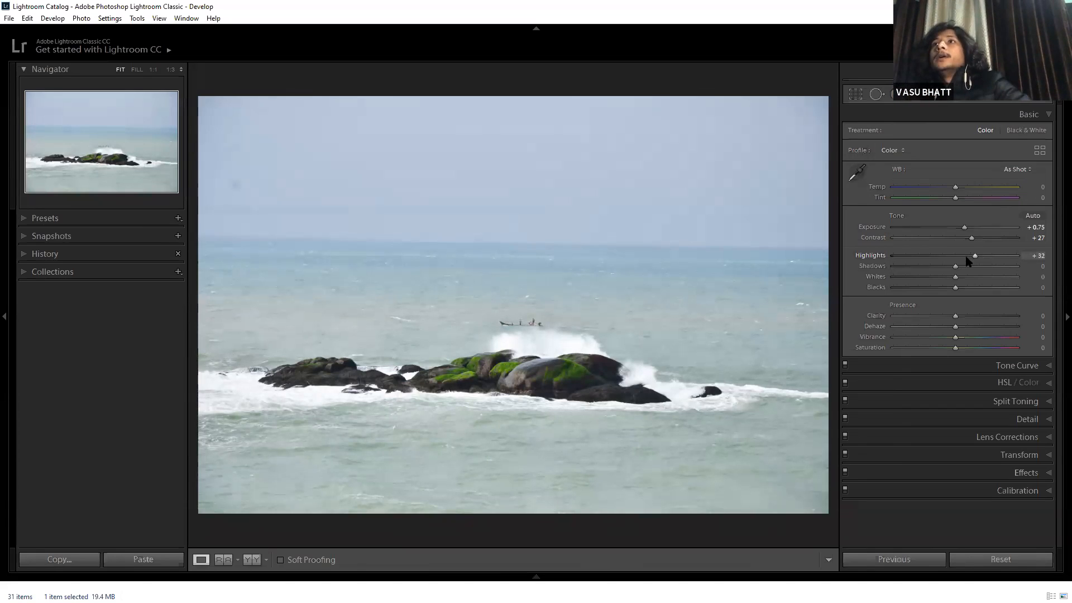
Set the seascape's shadows to −29 and its whites to +48, checking the white spray around the rocks enlarged.
drag(955, 266, 948, 268)
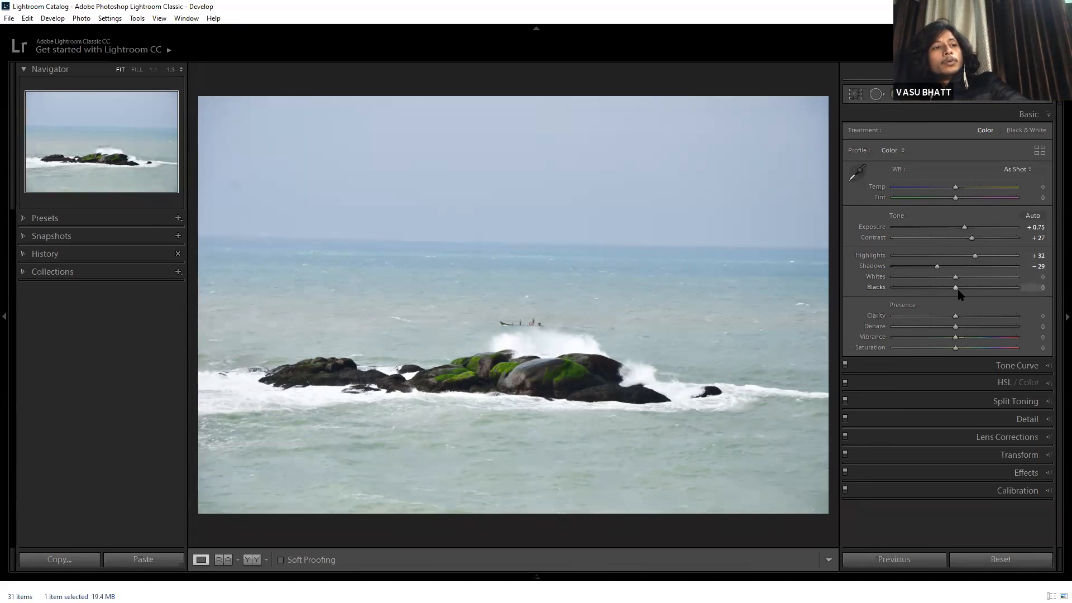
drag(955, 277, 957, 278)
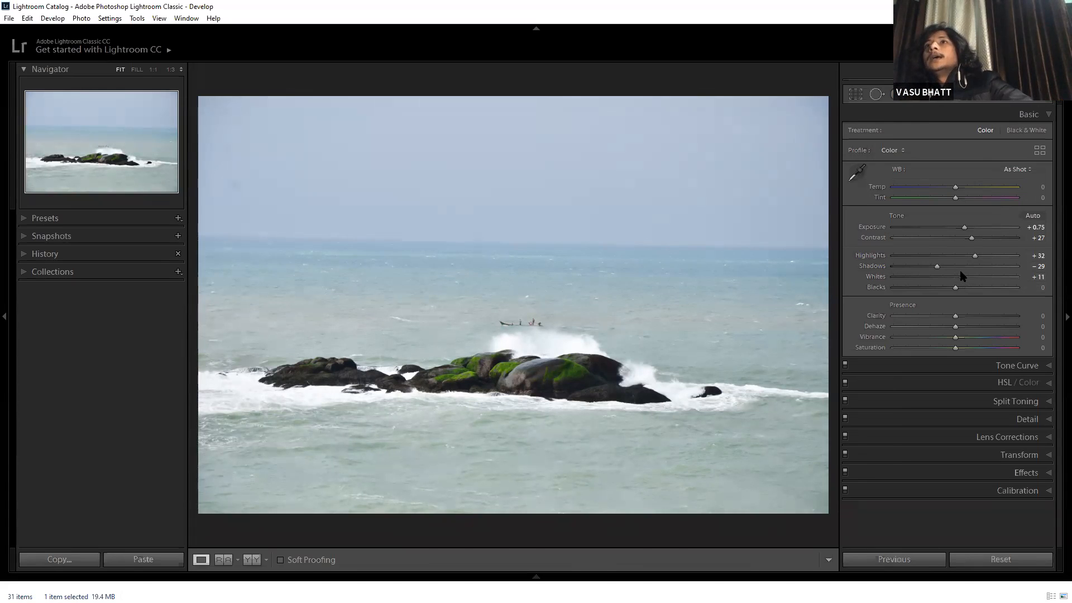
click(681, 395)
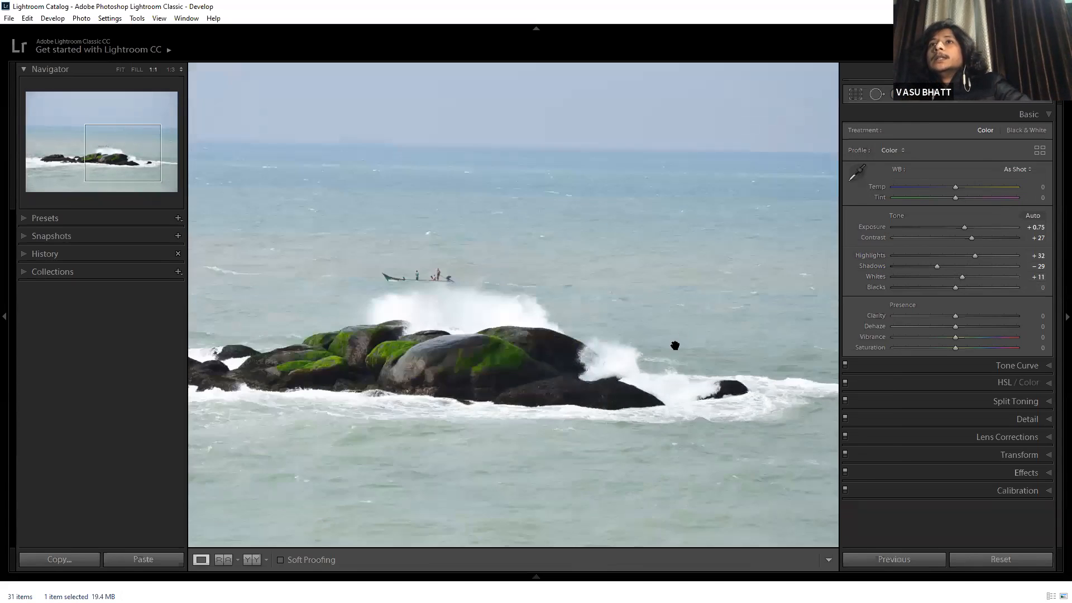
drag(977, 280, 985, 277)
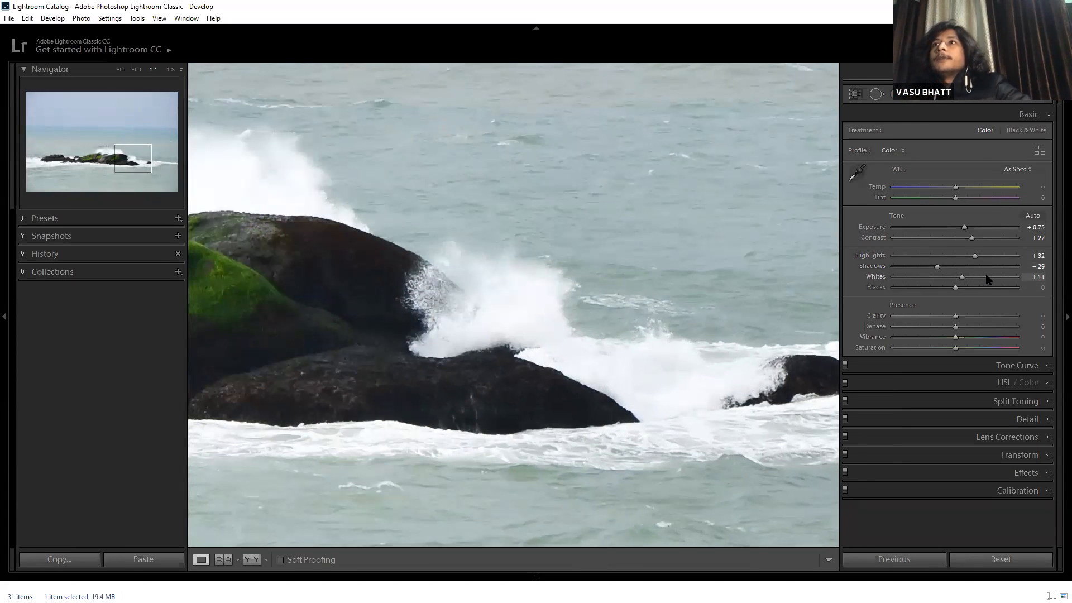
click(670, 376)
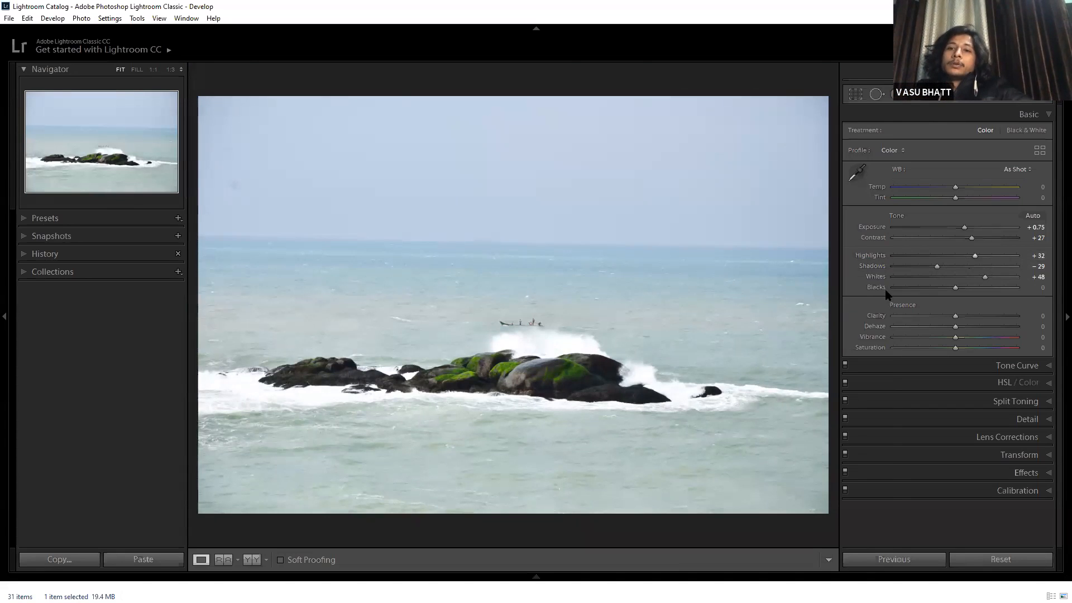
Try lowering the seascape's blacks to −77 and inspect the dark rocks enlarged.
click(677, 387)
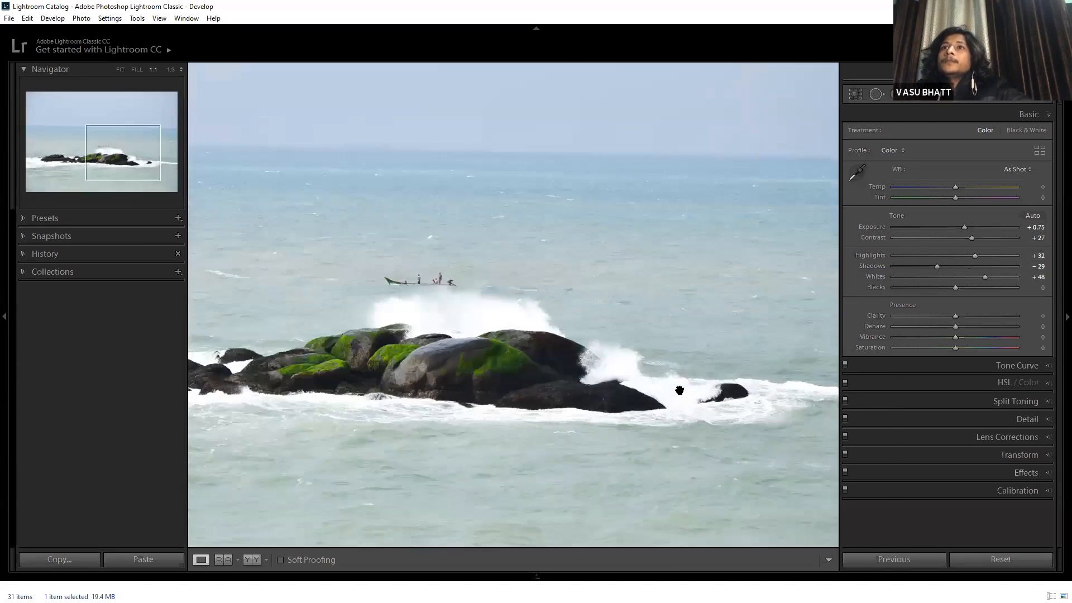
key(z)
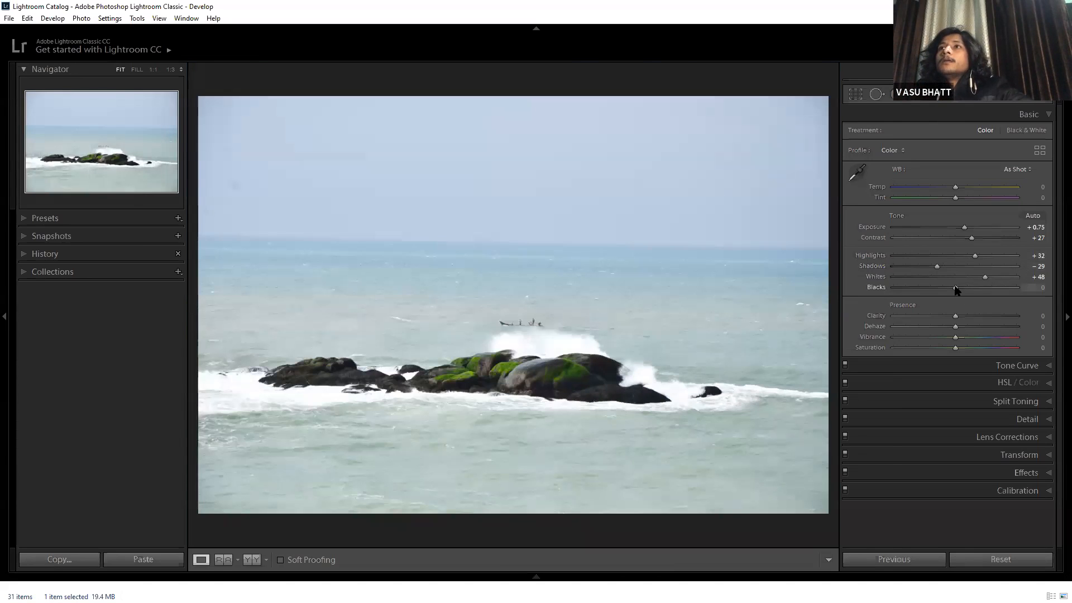
drag(956, 288, 910, 290)
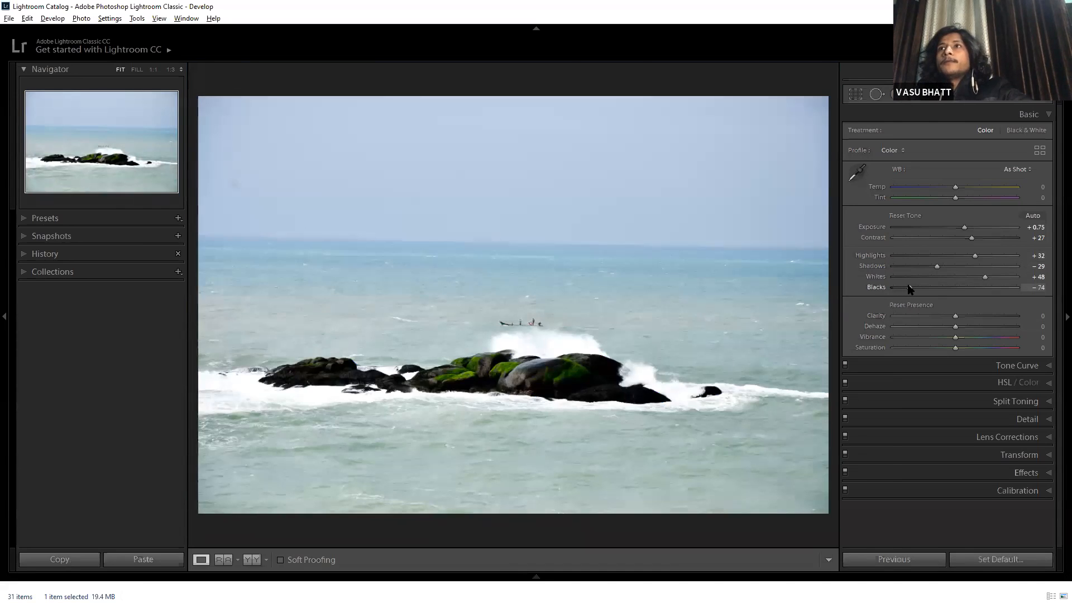
alt+drag(910, 287, 907, 288)
key(z)
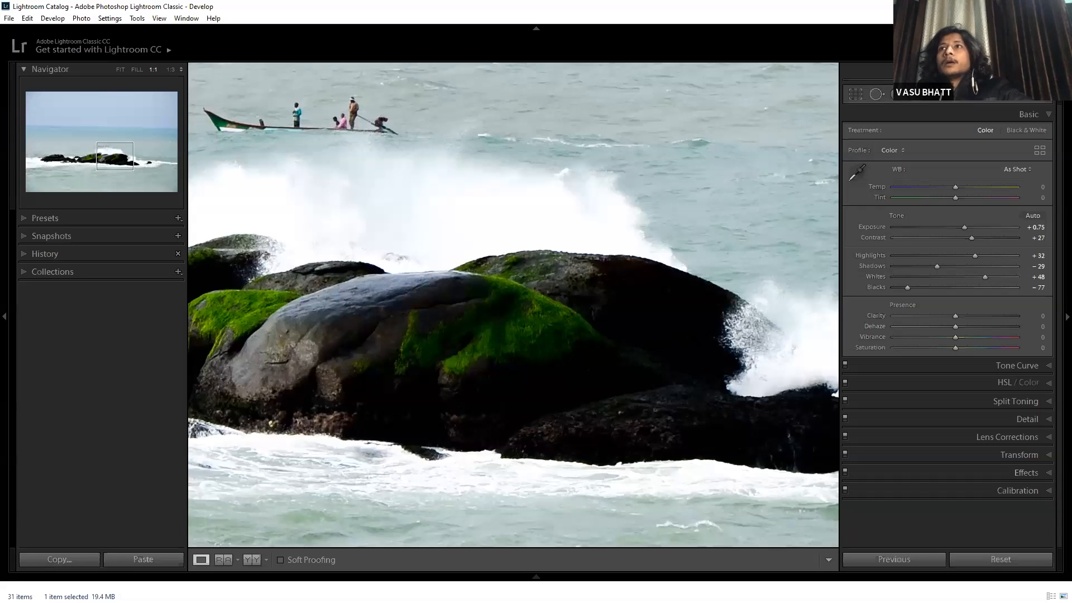
key(z)
Try raising the whites to +88 with the clipping preview, undo it, and set the blacks to −44.
alt+drag(985, 277, 893, 277)
alt+drag(1019, 277, 1006, 290)
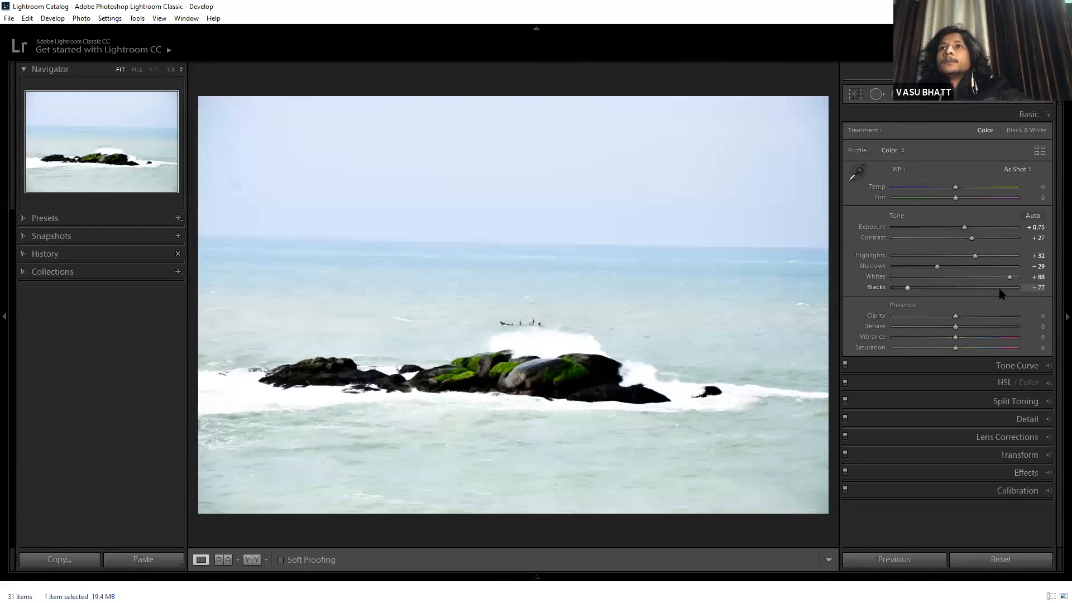
key(ctrl+z)
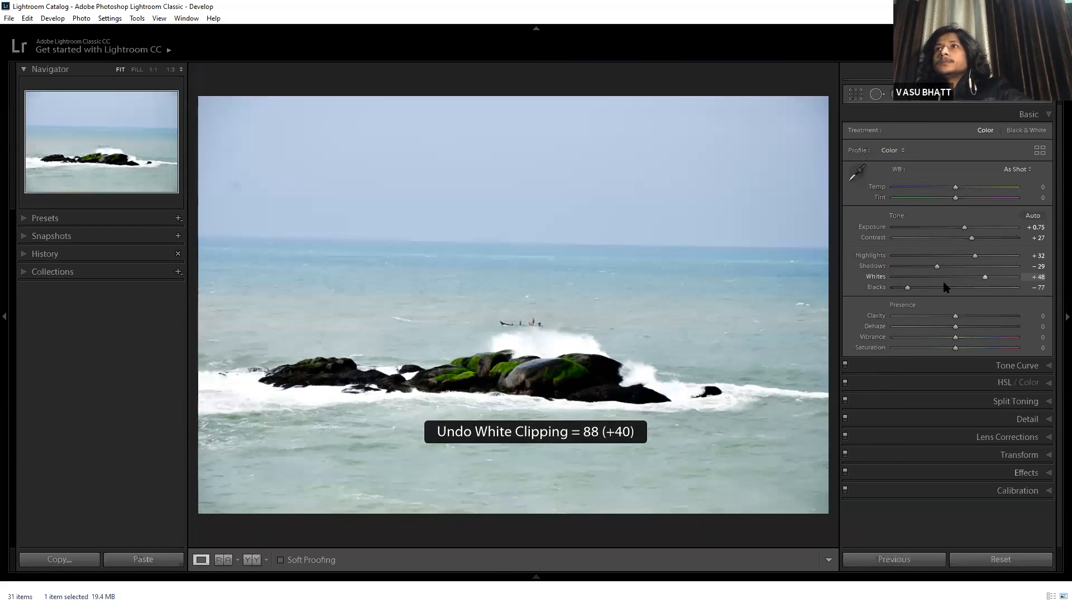
key(ctrl+z)
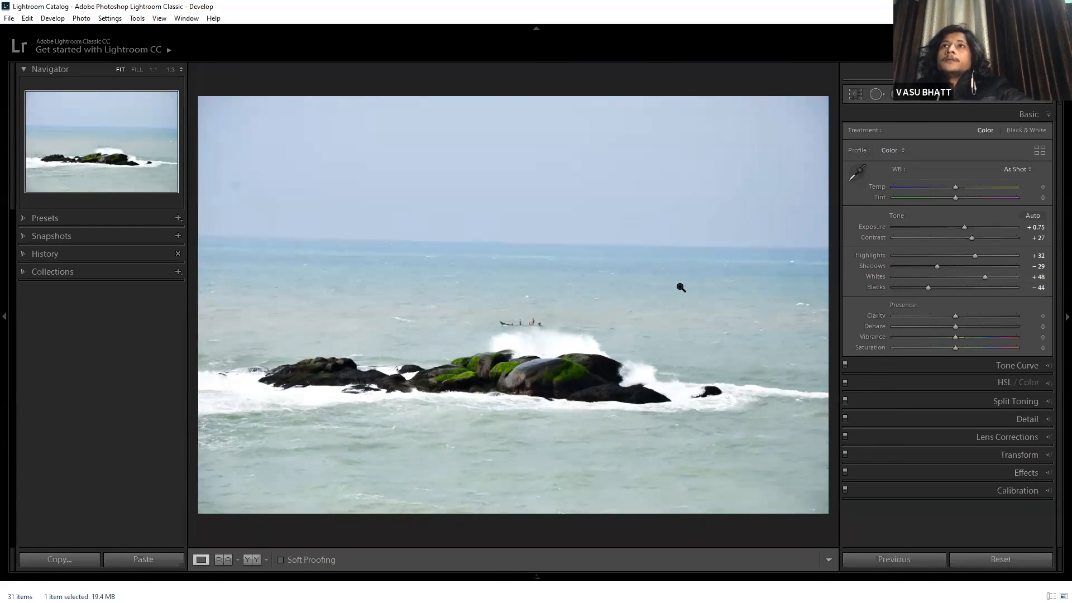
Set the seascape's exposure to +1.02, contrast to +31, highlights to −58, shadows to +21, whites to +53 and blacks to −53.
drag(964, 228, 923, 265)
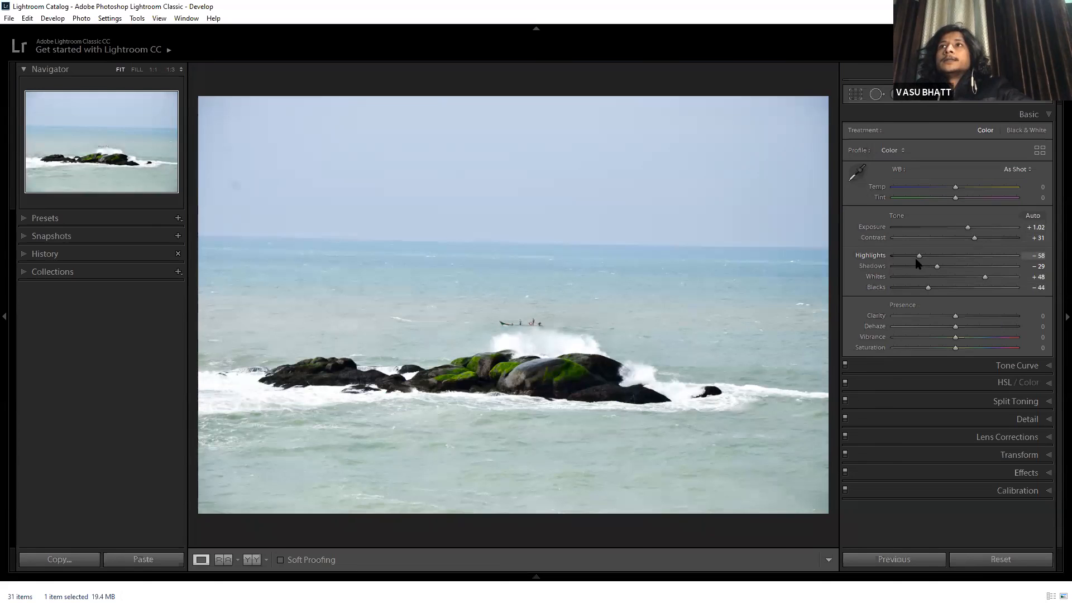
key(alt)
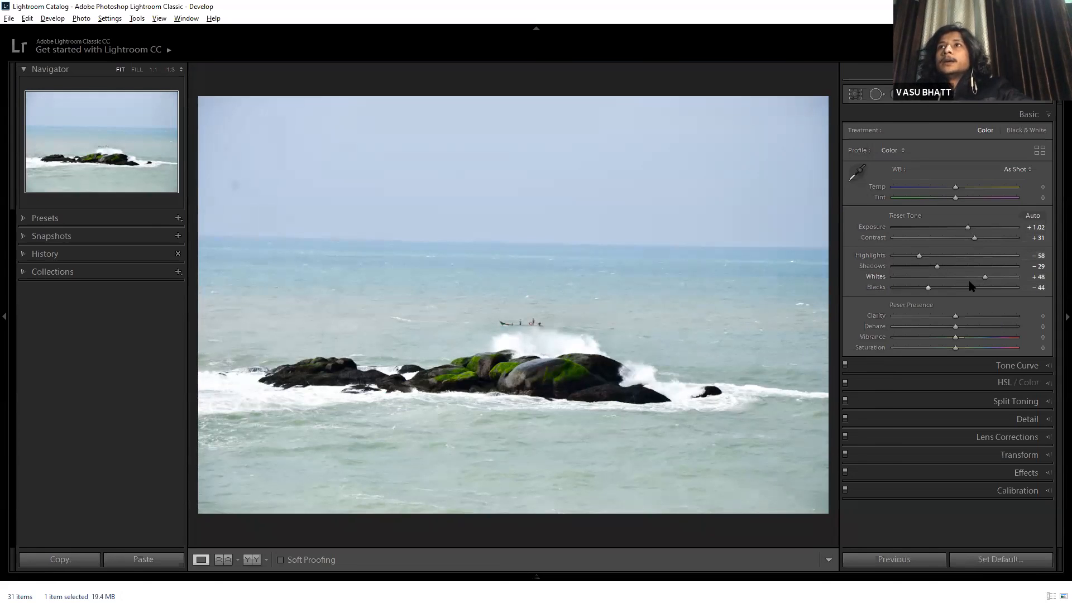
drag(985, 277, 922, 299)
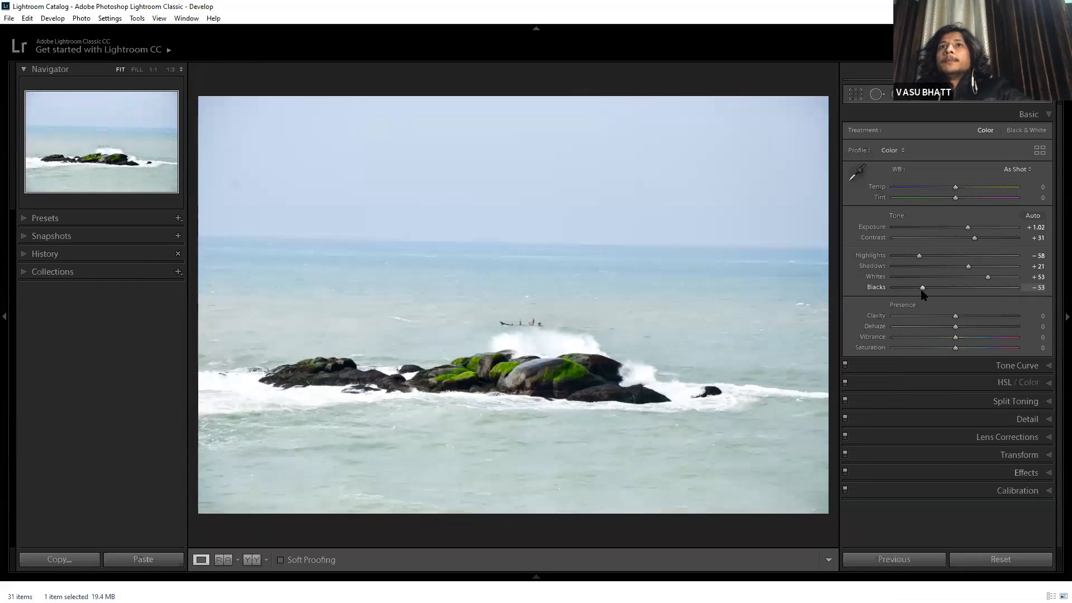
Compare the seascape before and after side by side, and try copying the before settings onto the edited version.
click(252, 560)
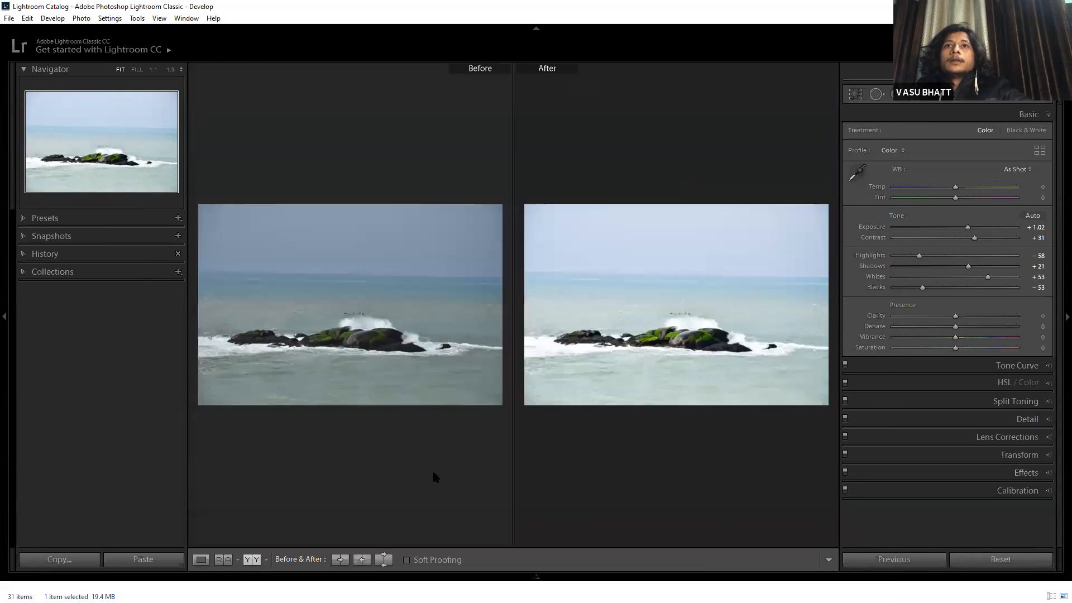
click(346, 562)
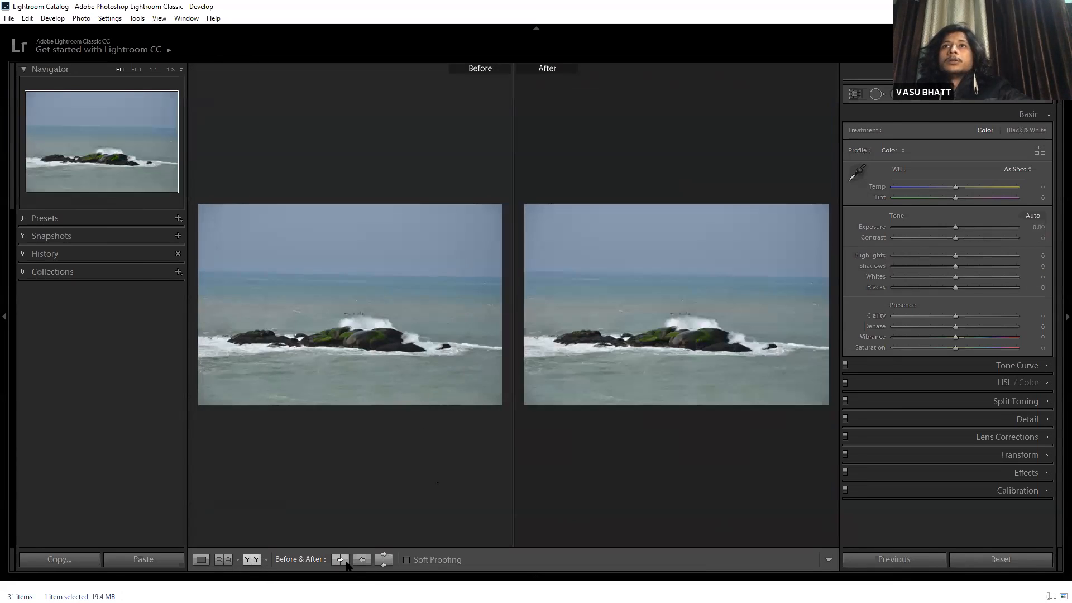
click(252, 559)
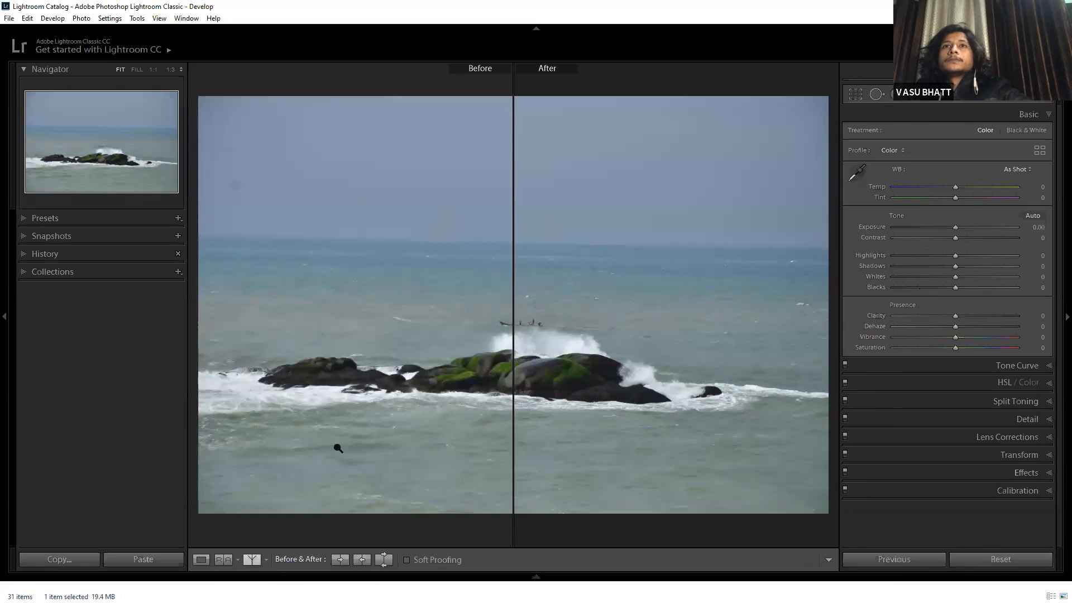
click(45, 254)
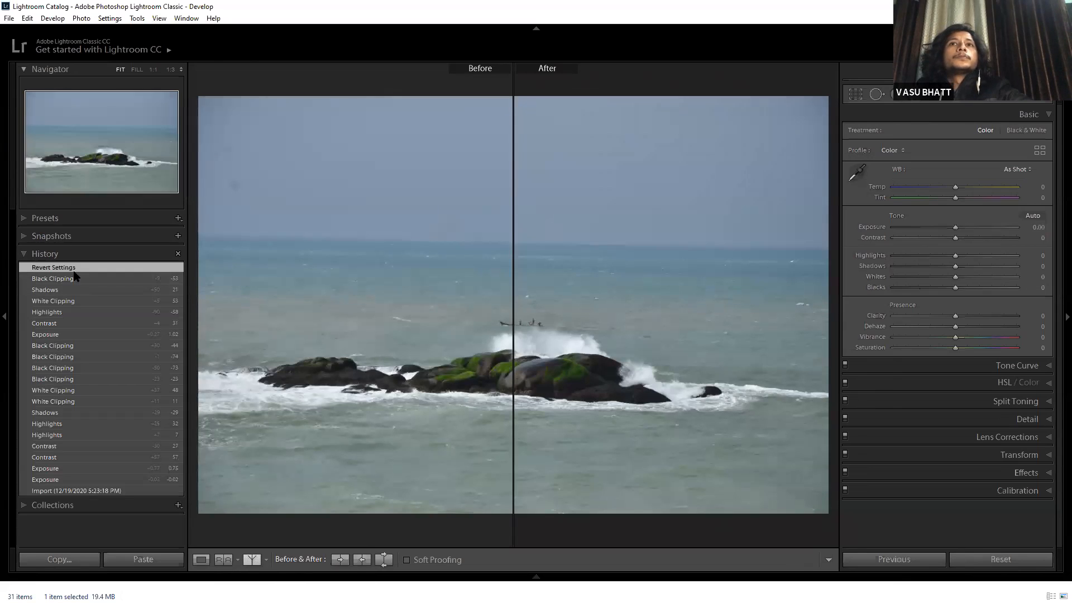
click(201, 559)
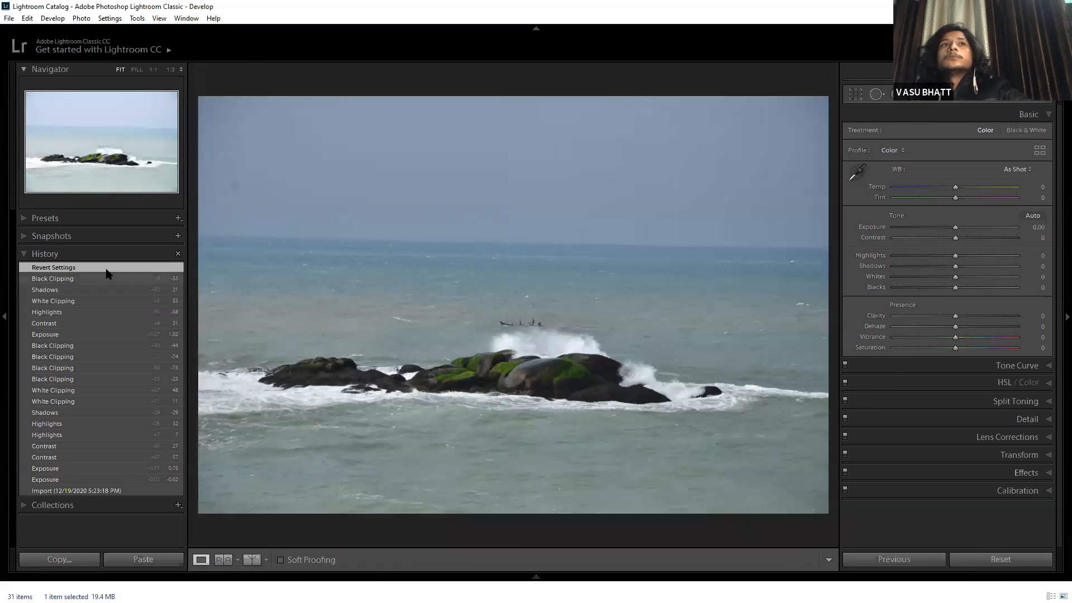
Undo the reverted settings and compare the original and edited seascape in a split before/after view.
key(ctrl+z)
key(ctrl+z)
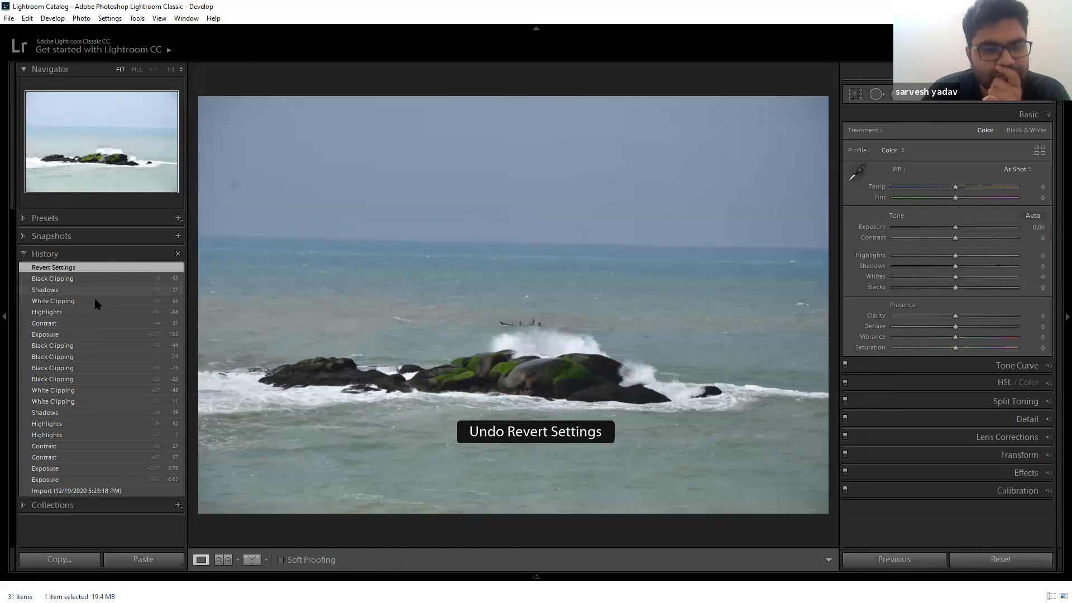
click(250, 561)
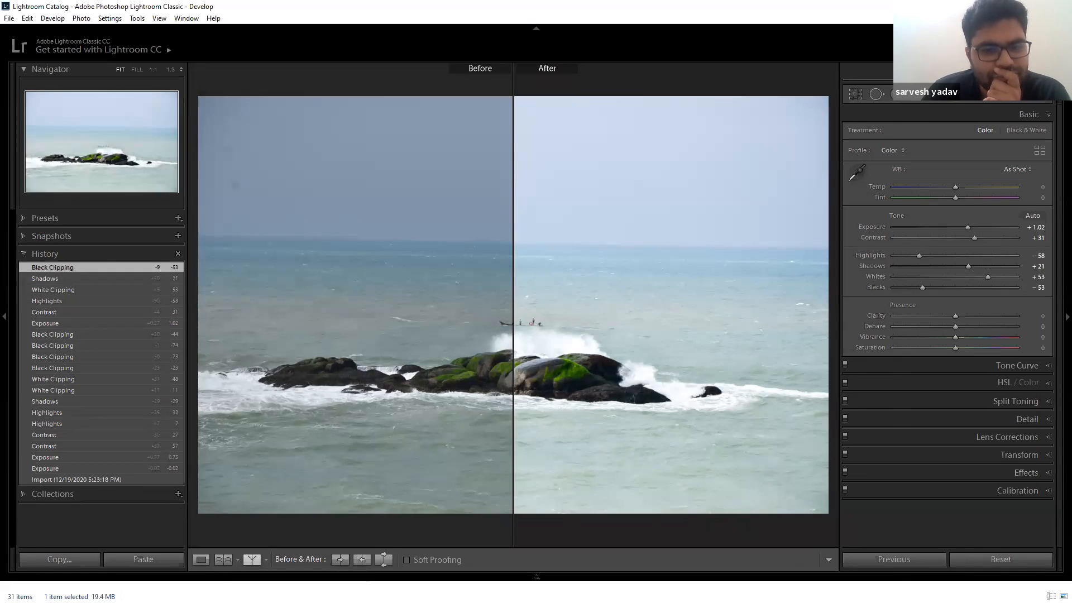
click(202, 560)
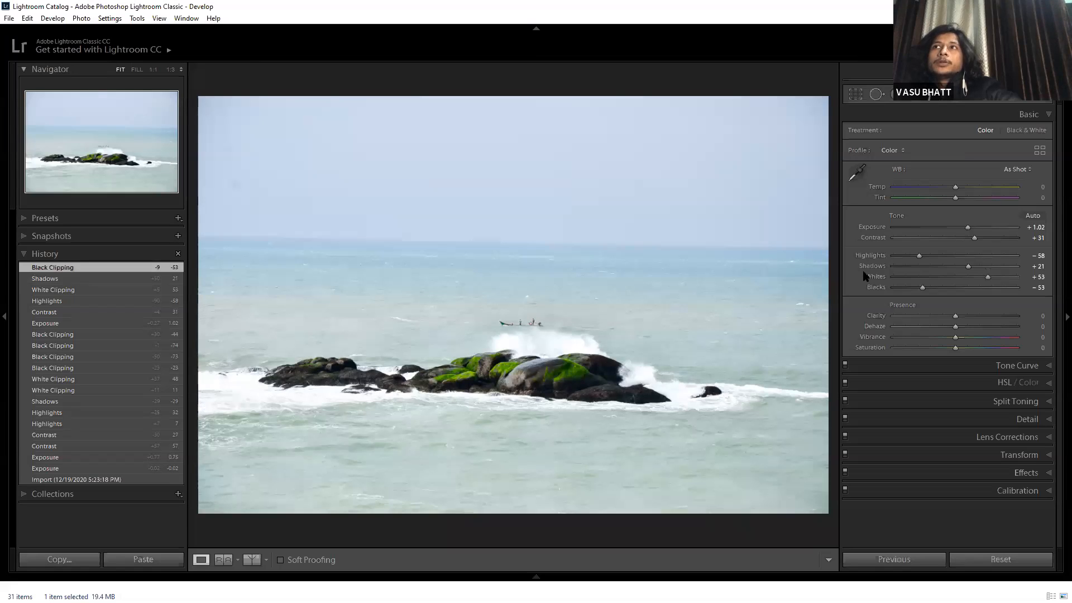
Try clarity values of +13, +100 and −100 while inspecting the rocks enlarged, and undo the two extreme values.
click(964, 316)
click(533, 369)
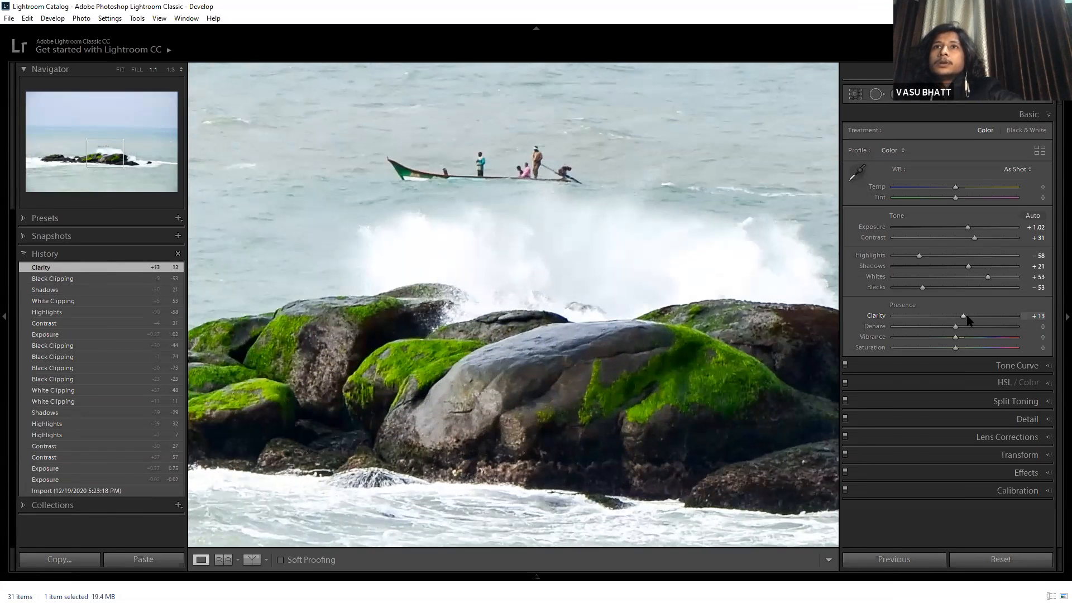
drag(996, 318, 1031, 316)
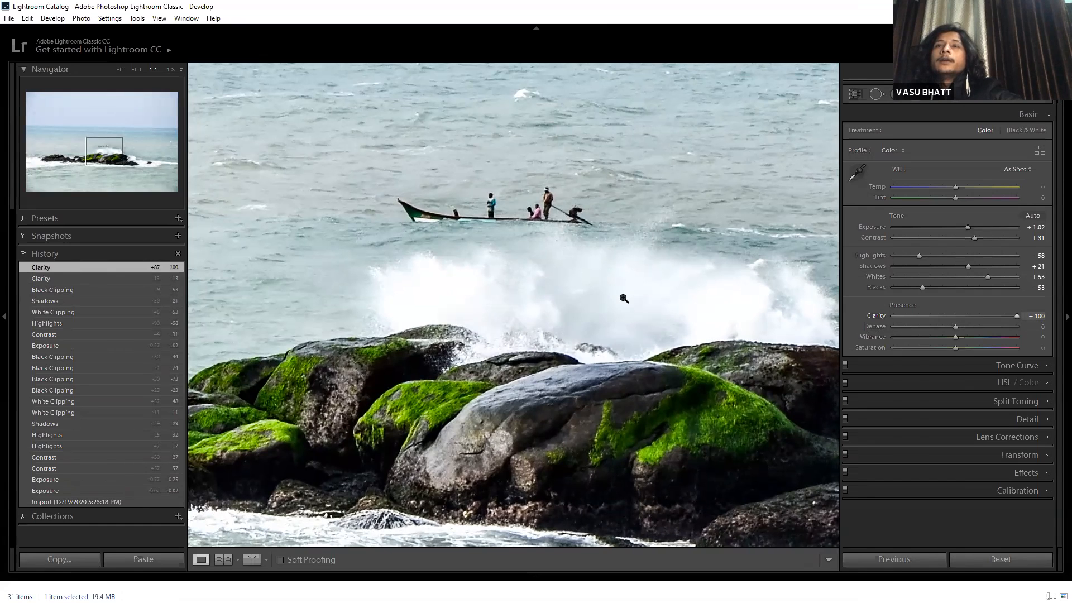
drag(1017, 316, 894, 316)
click(661, 335)
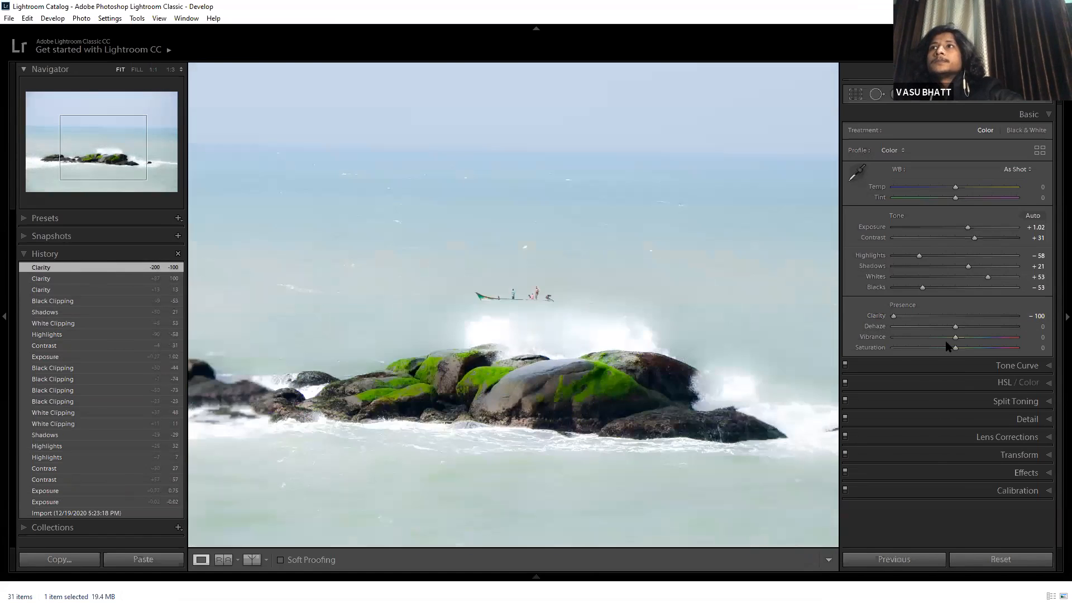
key(ctrl+z)
key(ctrl+z)
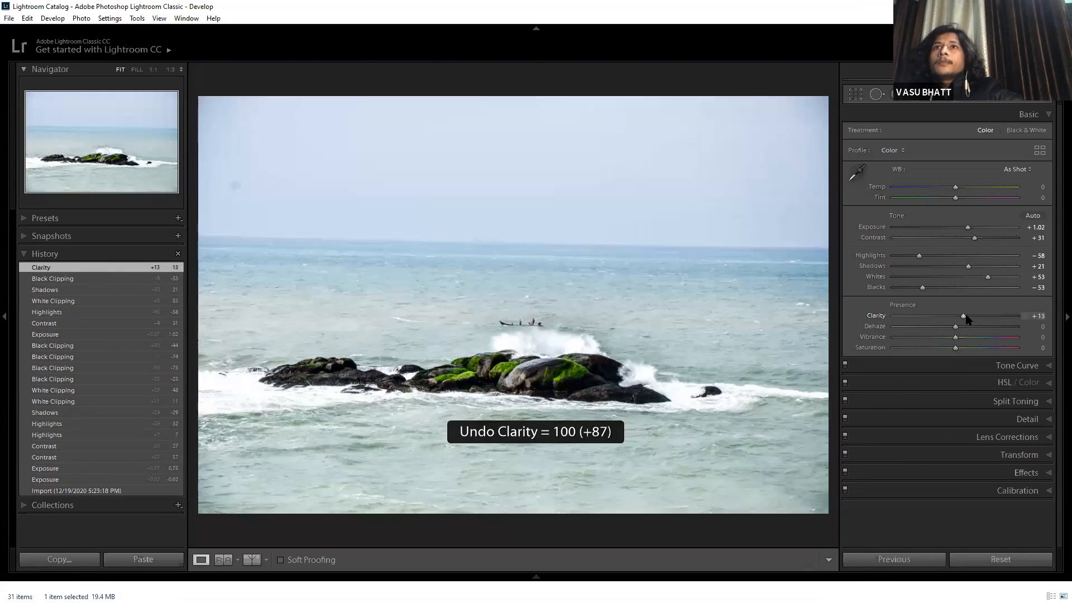
Try strong positive and negative dehaze on the seascape, then set clarity to +14 and dehaze to +10.
click(967, 316)
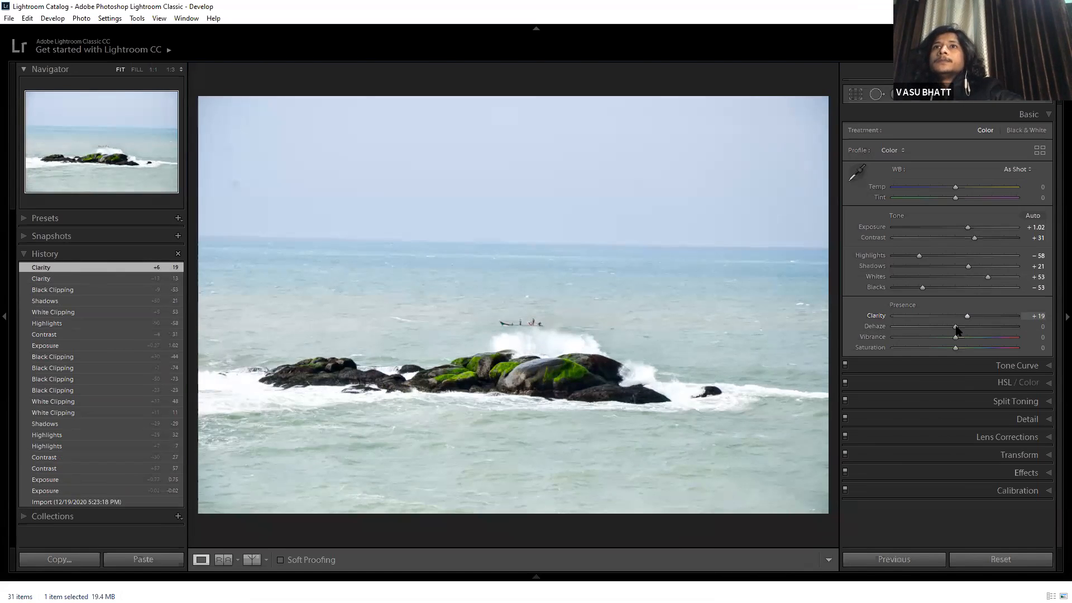
drag(1033, 325, 879, 340)
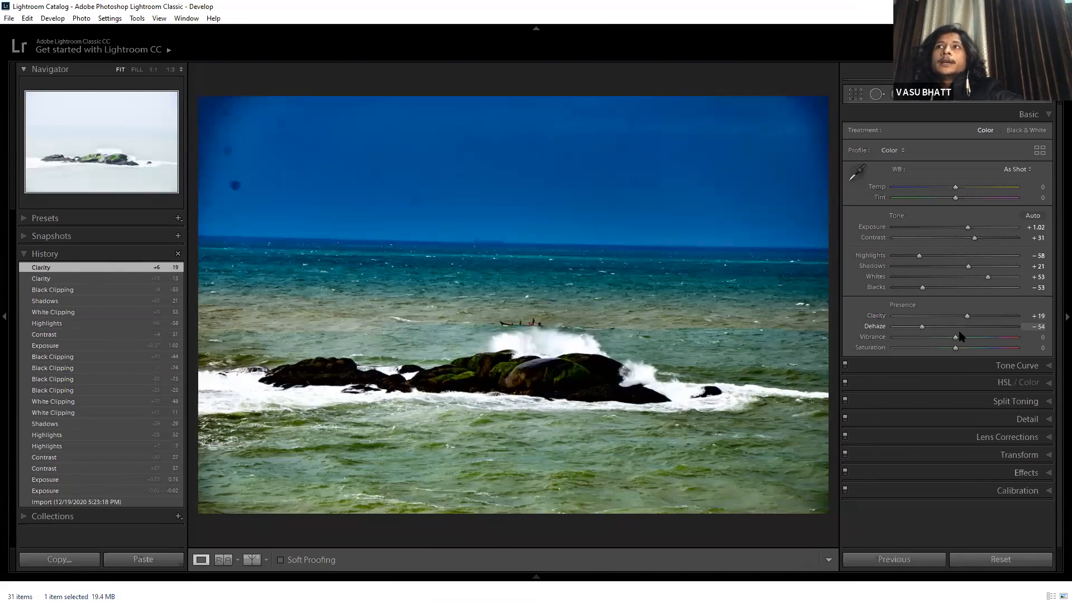
drag(961, 336, 961, 329)
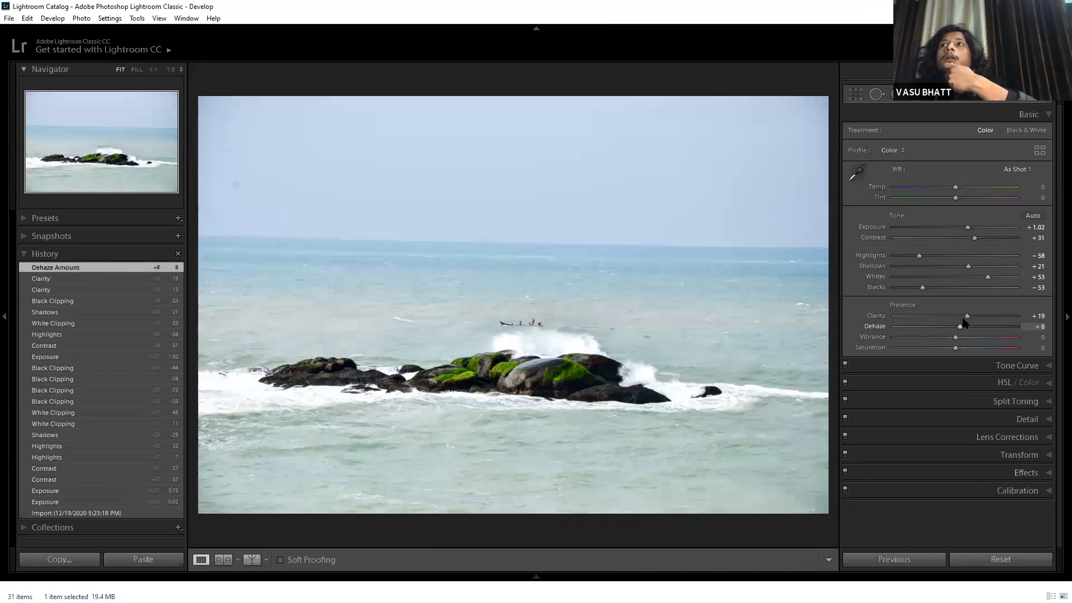
click(964, 317)
click(962, 326)
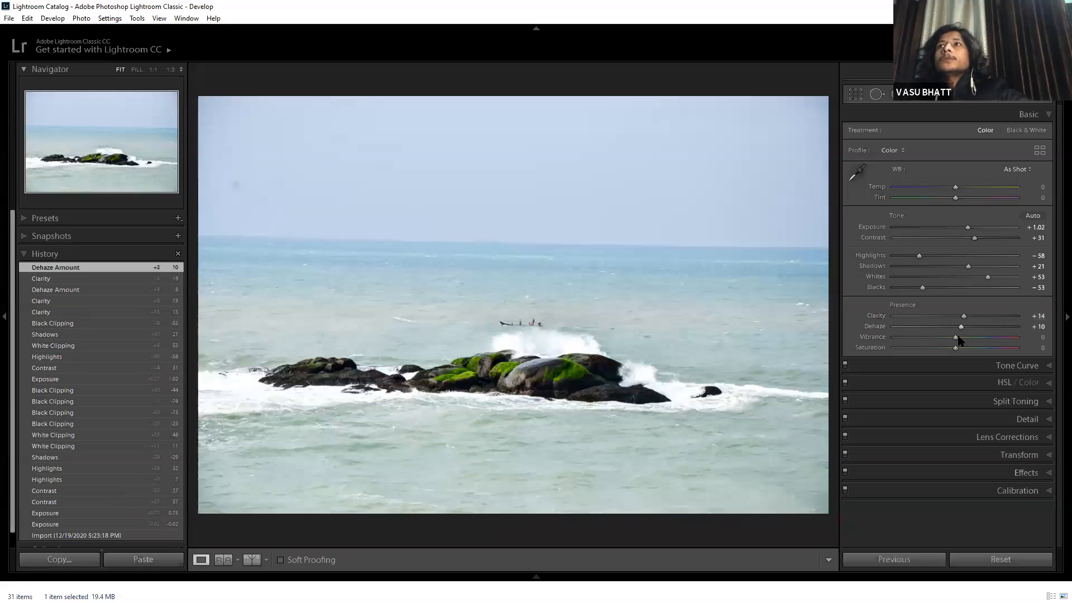
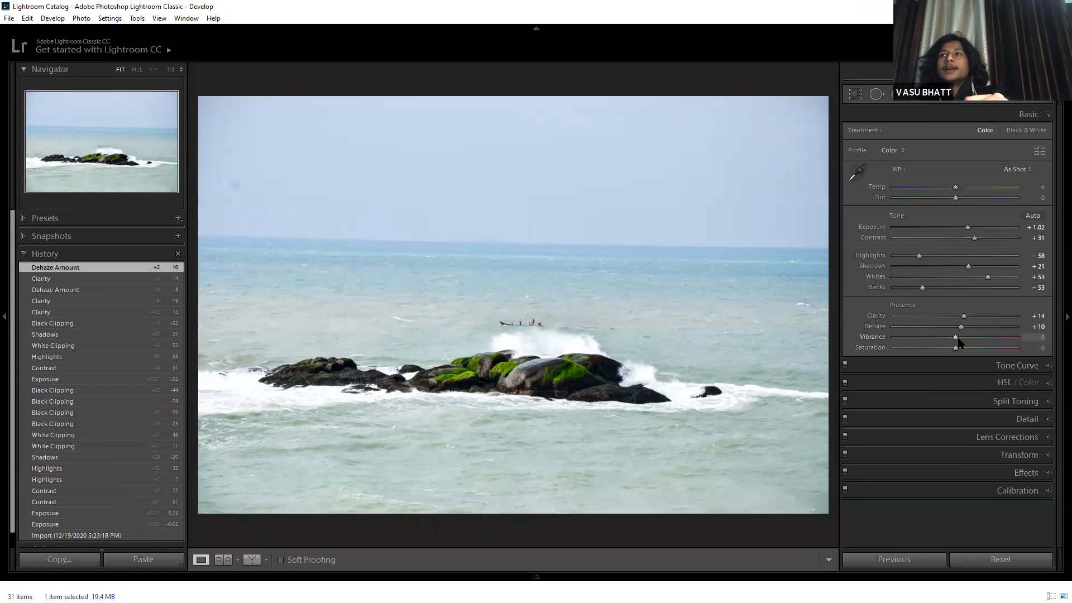
Try a saturation of +52 on the enlarged seascape, then set saturation to +19 and vibrance to +52.
drag(958, 339, 961, 342)
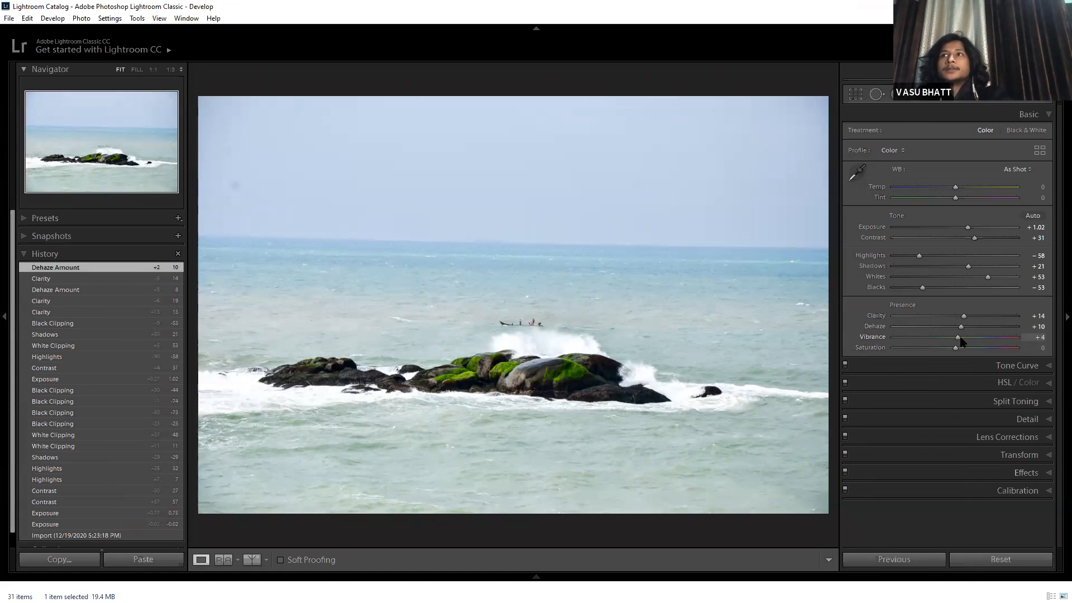
click(563, 371)
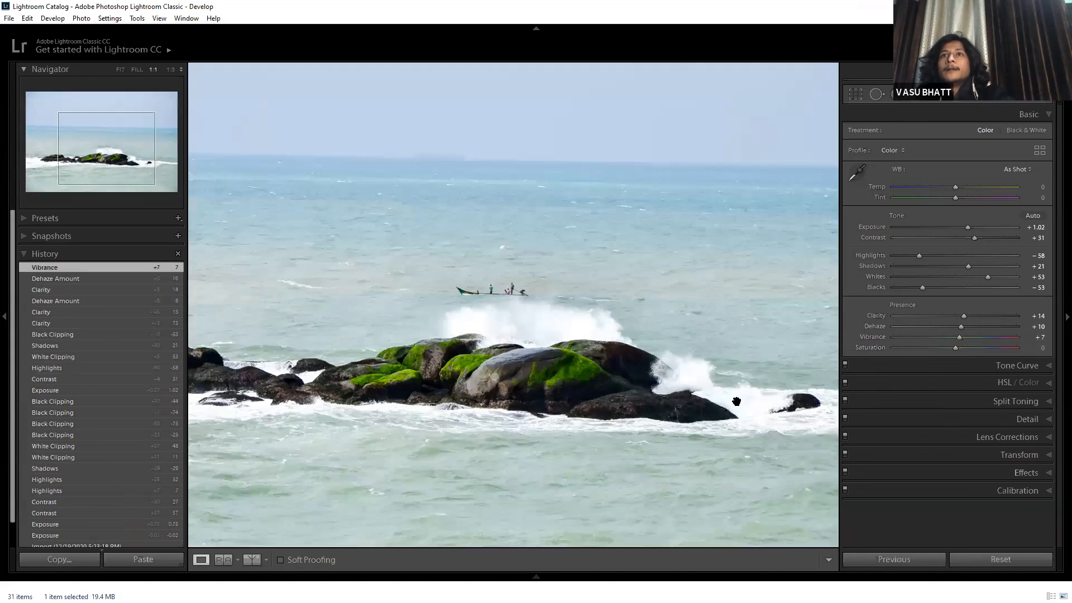
click(1003, 347)
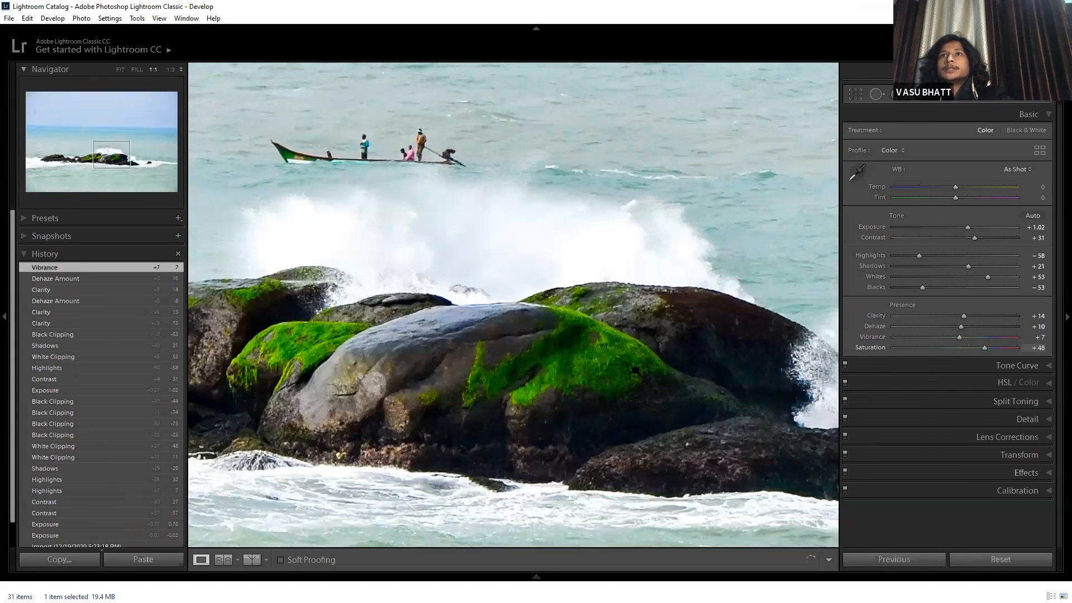
drag(969, 344, 963, 350)
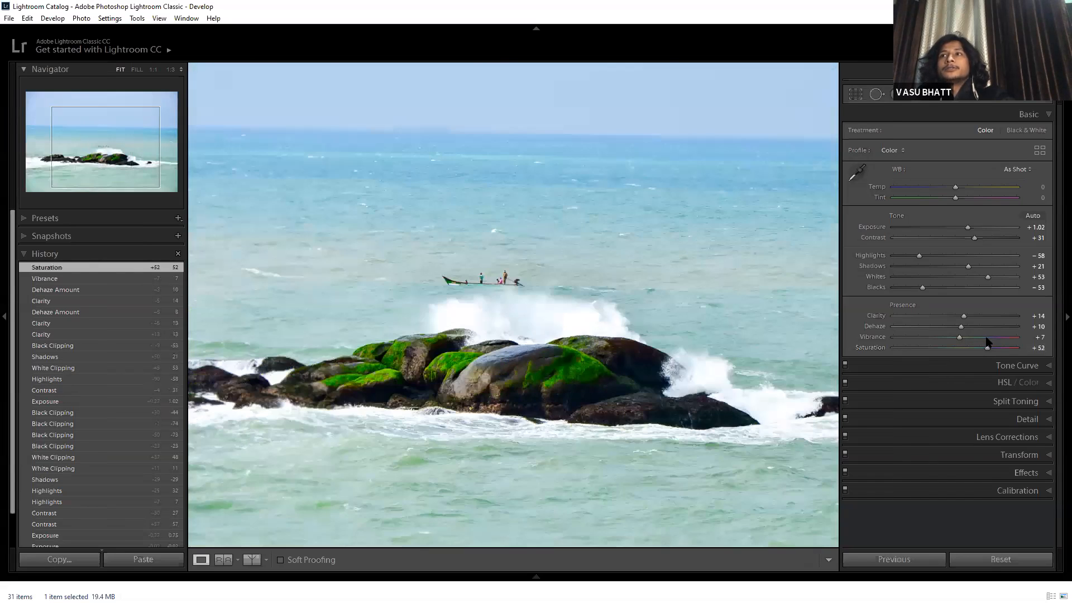
click(987, 338)
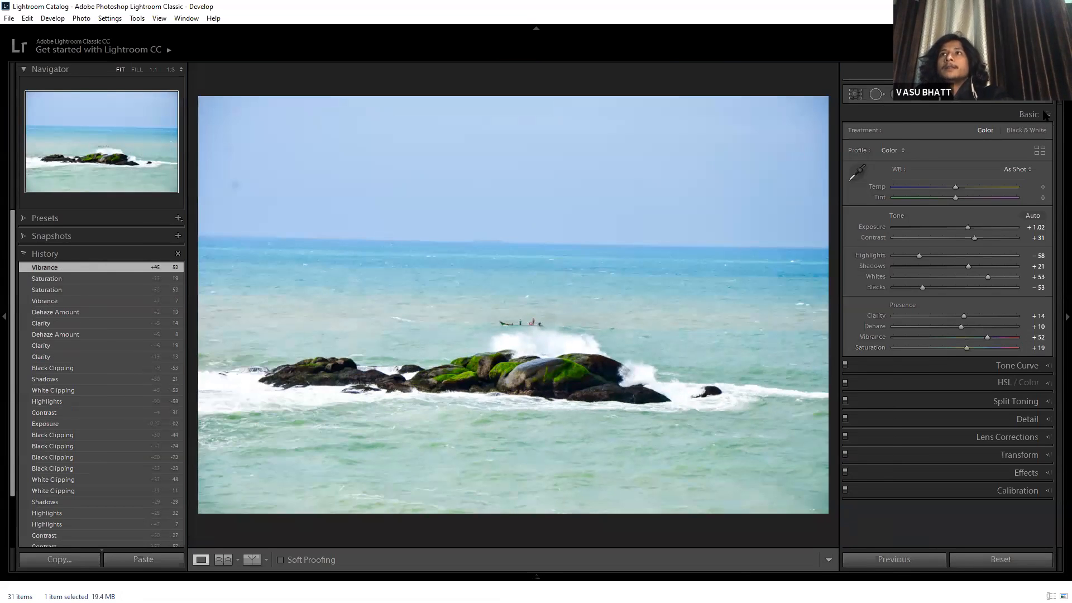
Try rotating the seascape by a crop angle of 1.99, then reset the angle and leave the crop tool.
click(1044, 114)
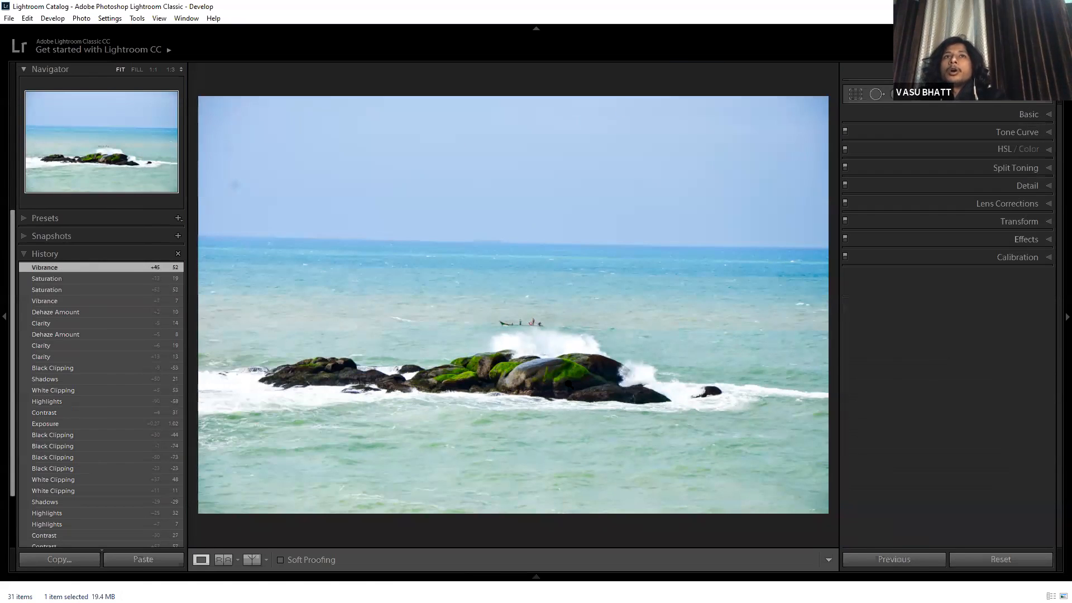
click(860, 93)
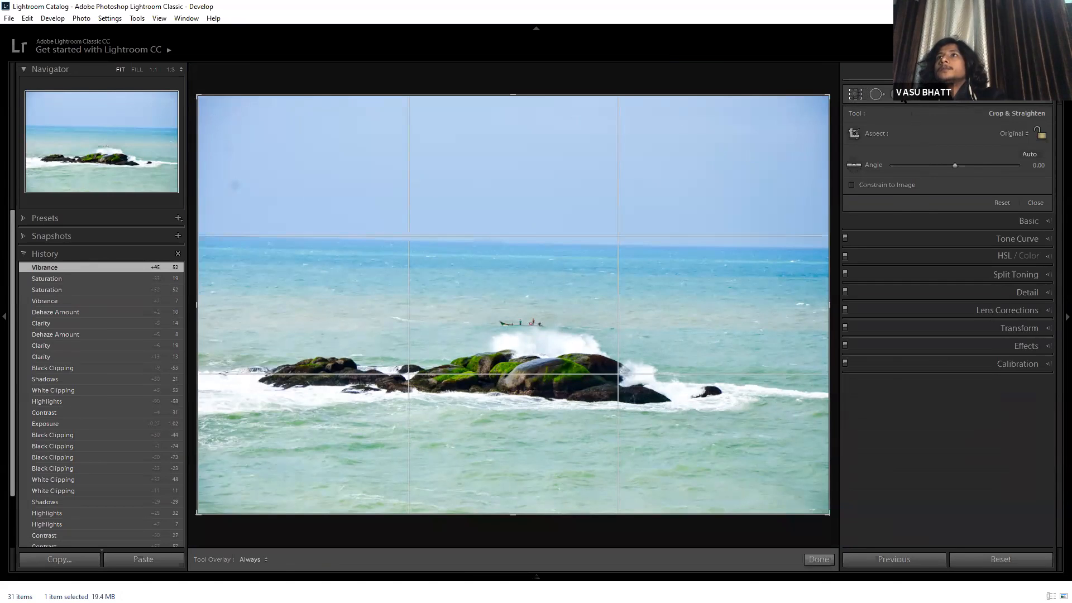
drag(955, 165, 958, 165)
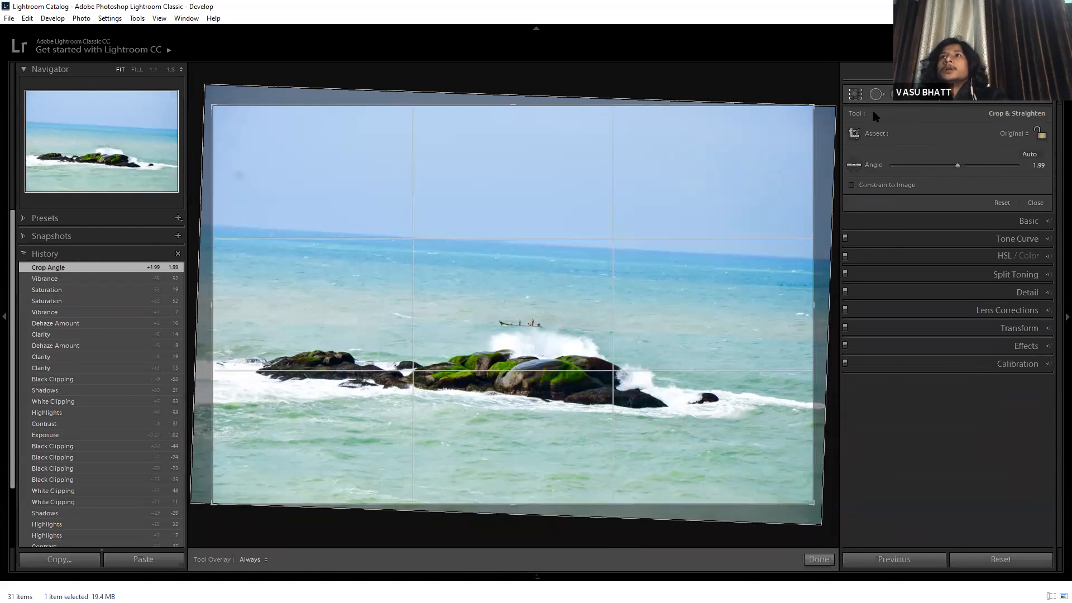
key(y)
click(855, 92)
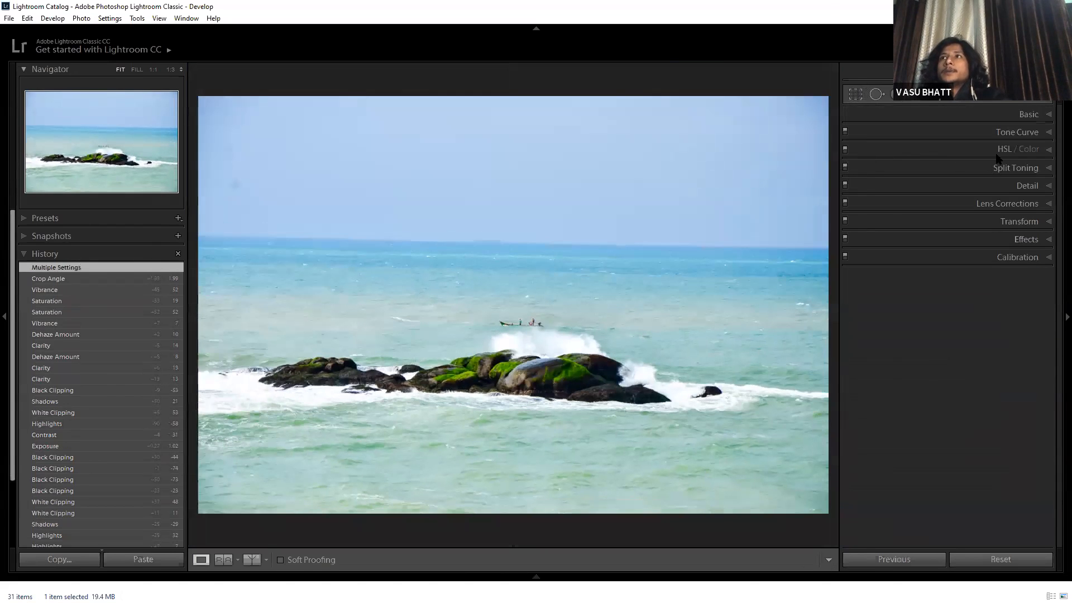
Try a freehand crop with a custom aspect on the seascape, undo it, and view the aspect ratio presets.
key(r)
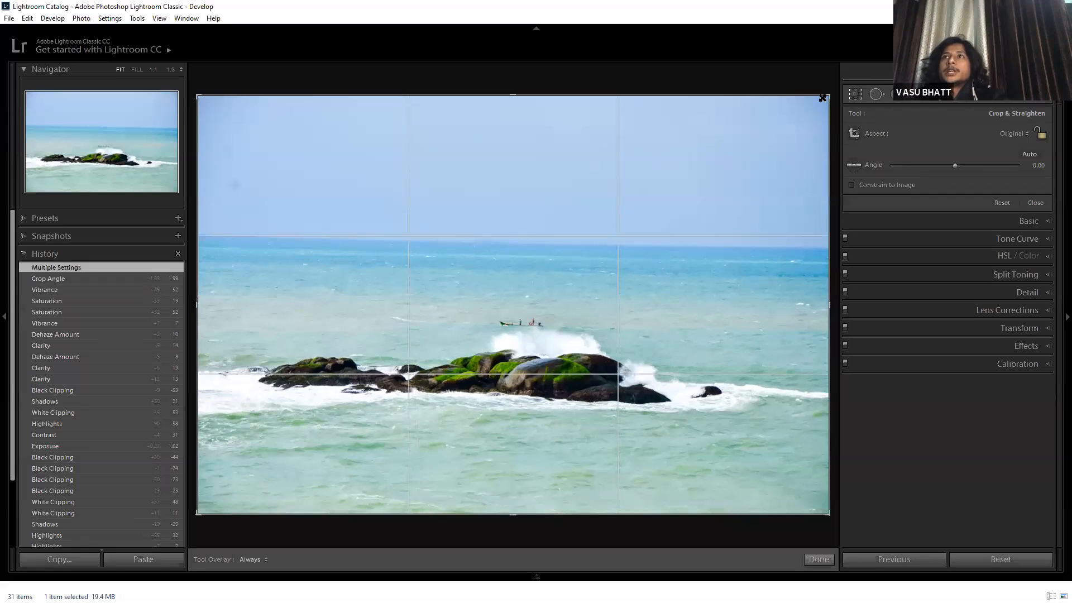
drag(753, 193, 1050, 128)
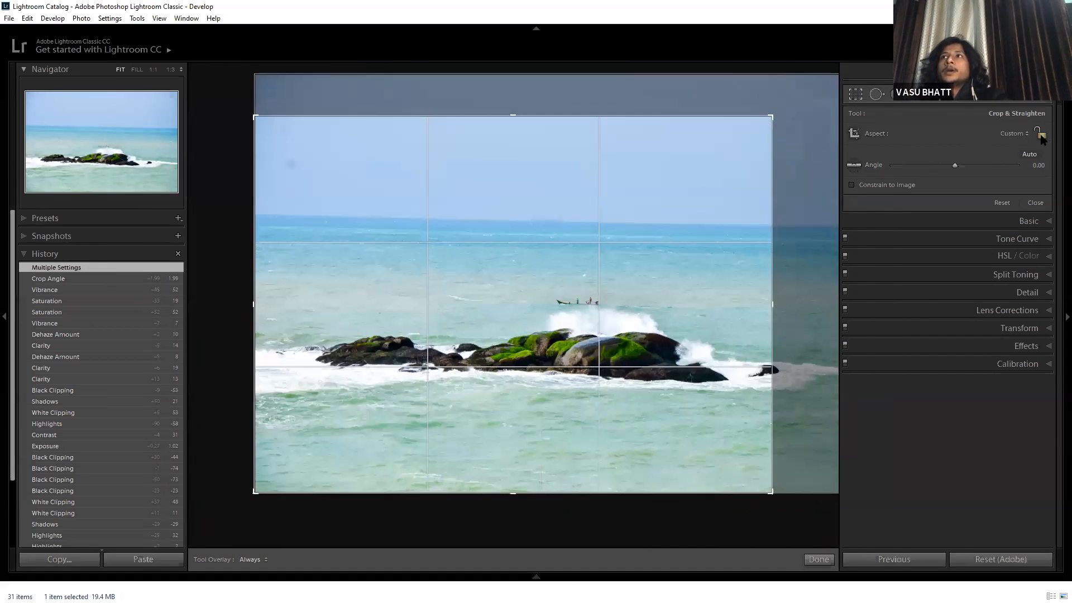
key(ctrl+z)
click(1014, 133)
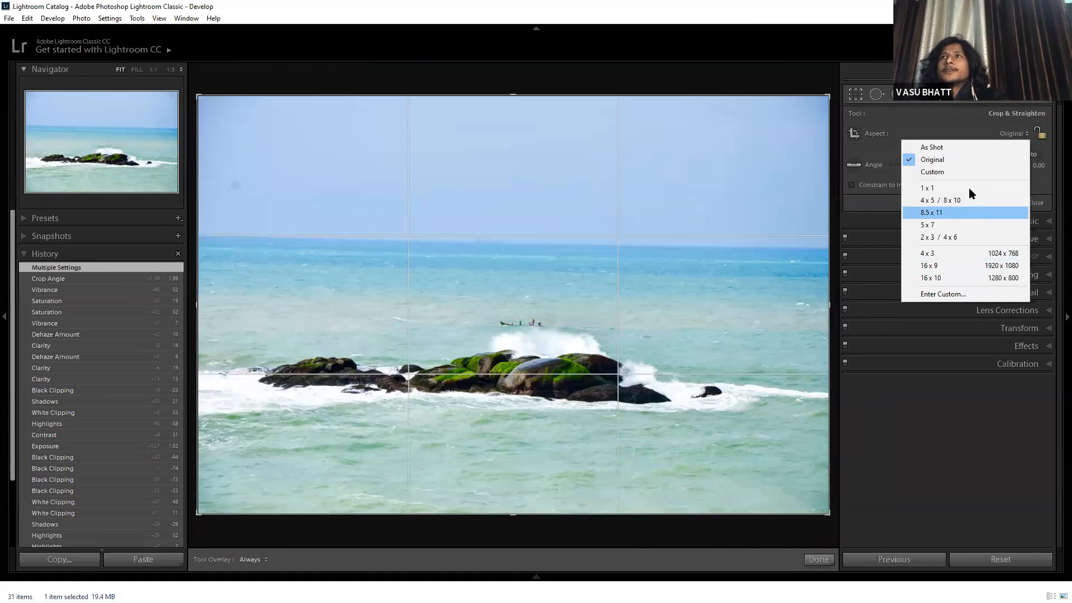
click(944, 130)
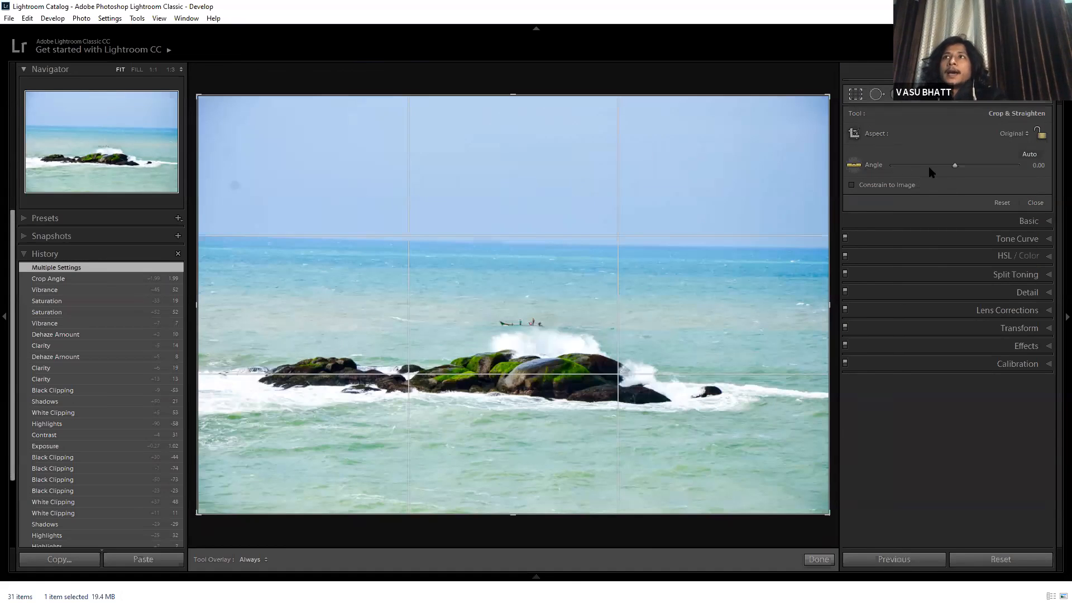
Tilt the seascape to a crop angle of −5.68 and straighten it with a line drawn along the horizon.
drag(942, 170, 919, 174)
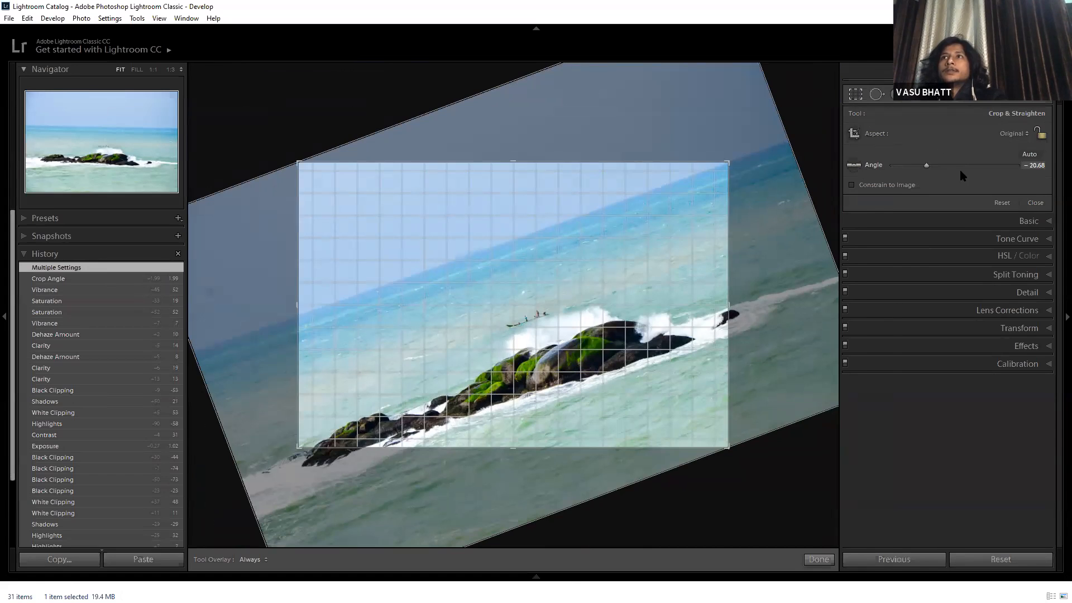
click(854, 166)
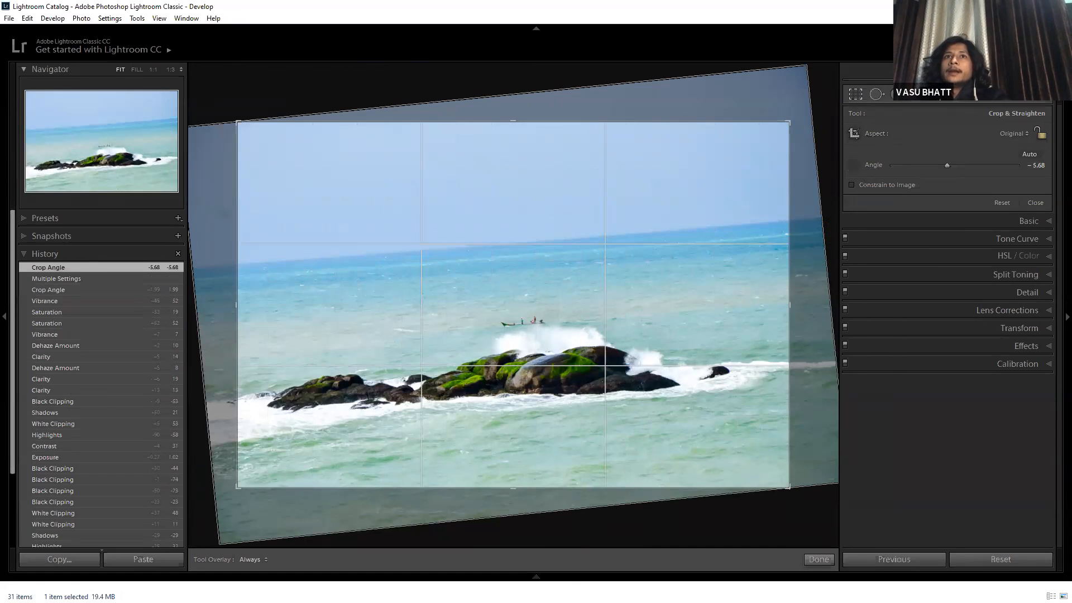
drag(823, 215, 188, 268)
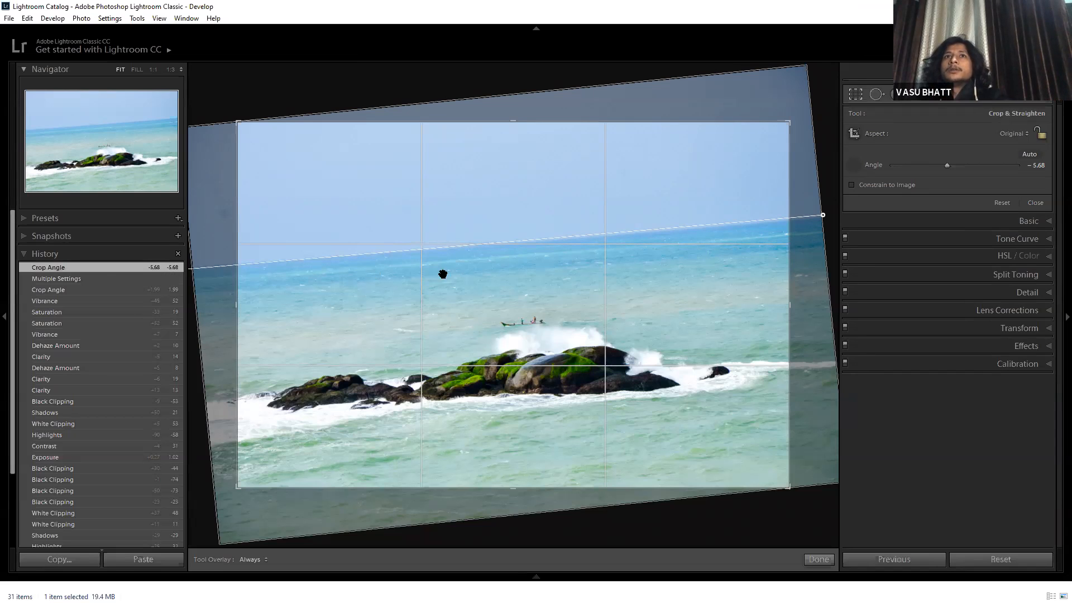
Reposition the straightened seascape within the crop frame and adjust the frame's lower-right corner.
drag(724, 425, 565, 330)
drag(789, 487, 772, 479)
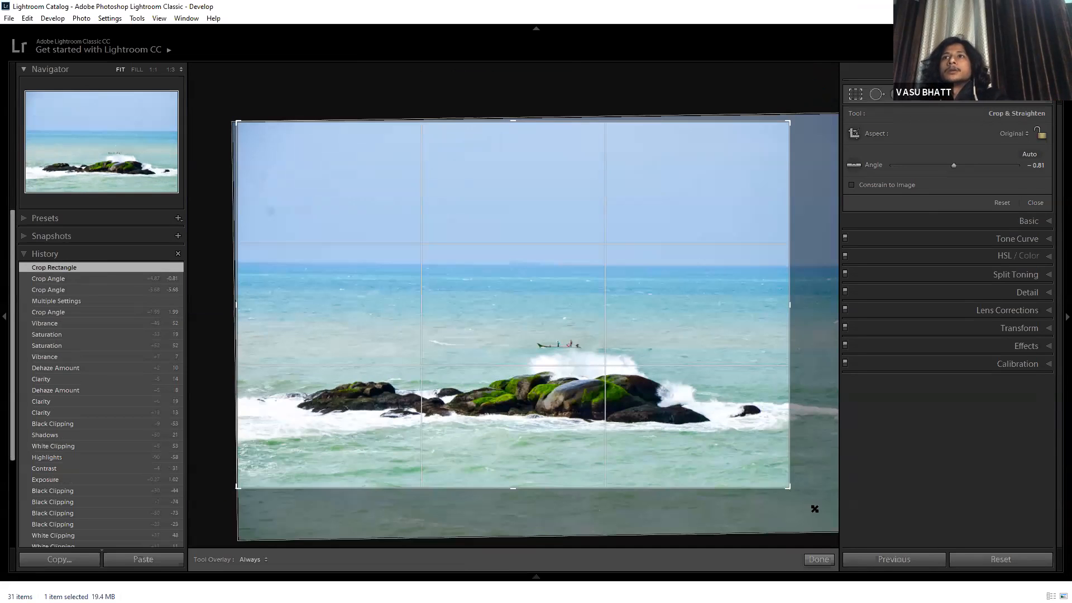
Lock the crop to the photo's original aspect ratio and apply the crop.
click(1041, 133)
click(1024, 134)
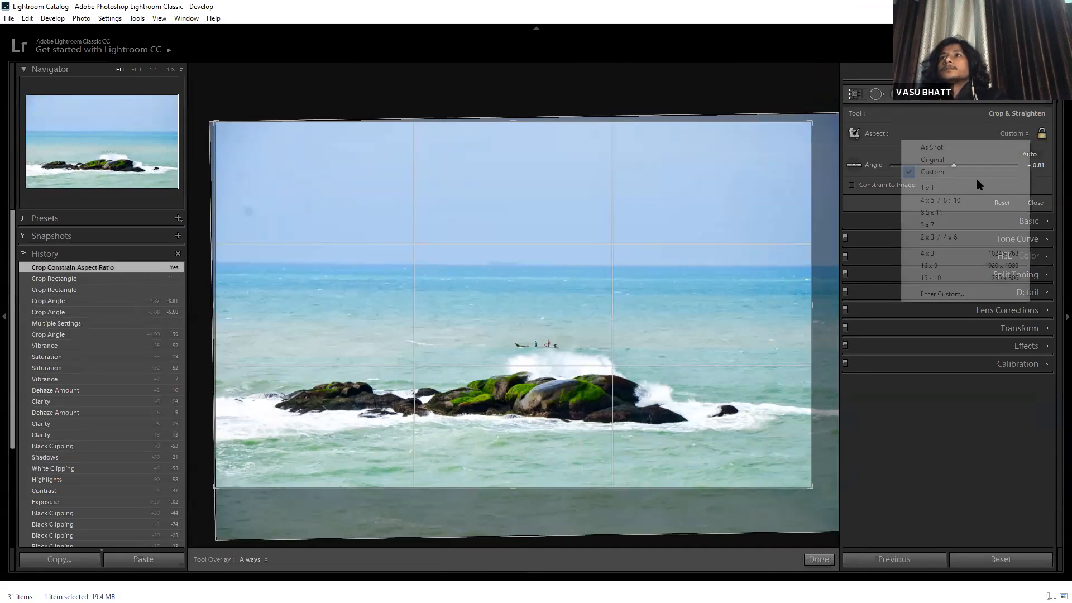
click(966, 160)
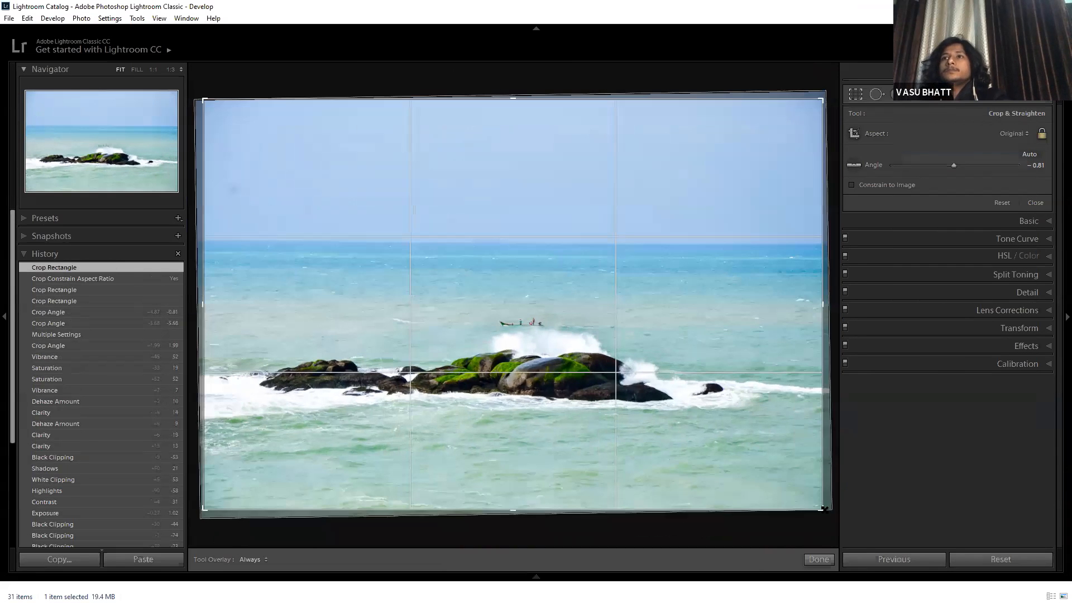
click(827, 559)
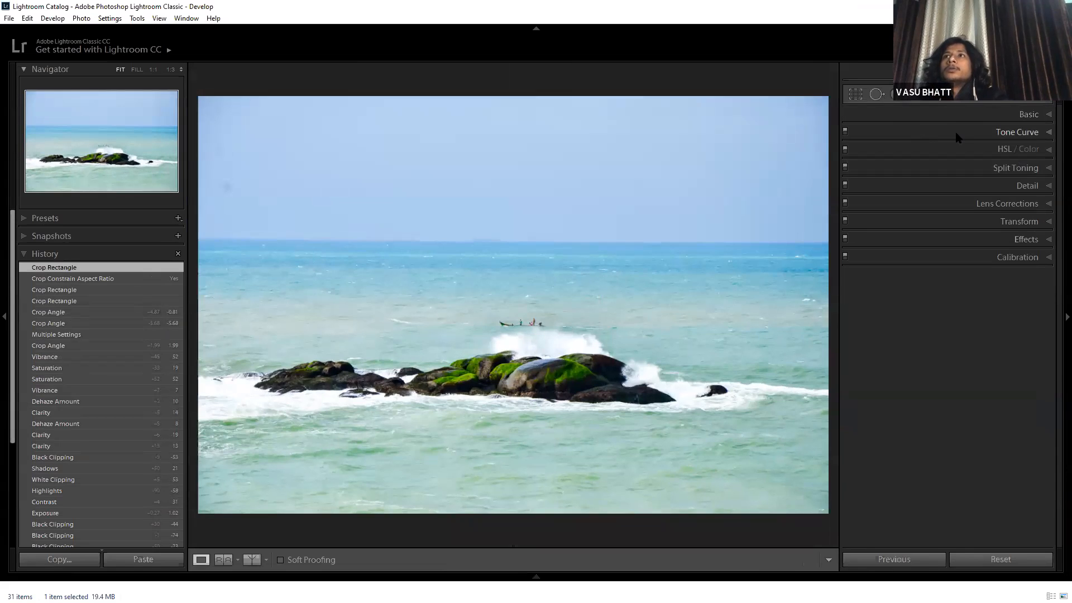
Try raising the green saturation to +100 in the HSL adjustments while viewing the mossy rocks, and undo it.
click(897, 134)
click(897, 134)
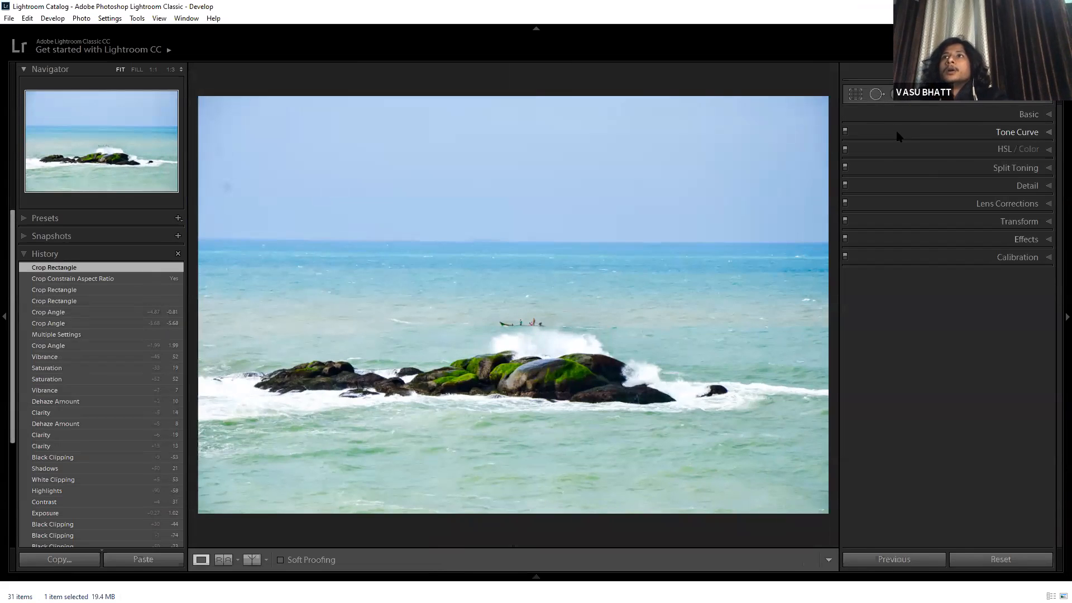
click(926, 156)
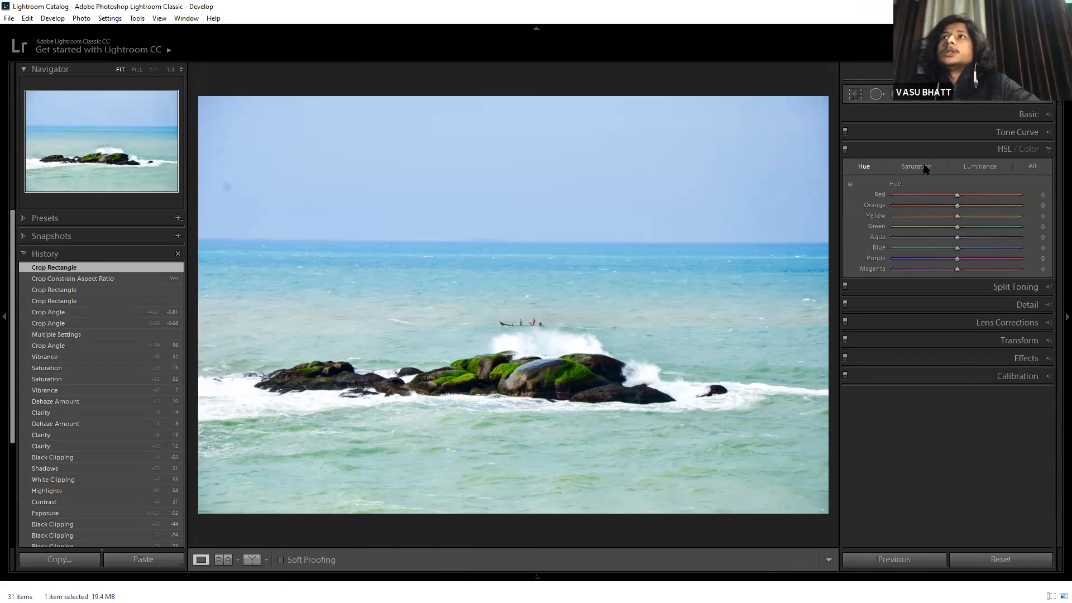
click(921, 169)
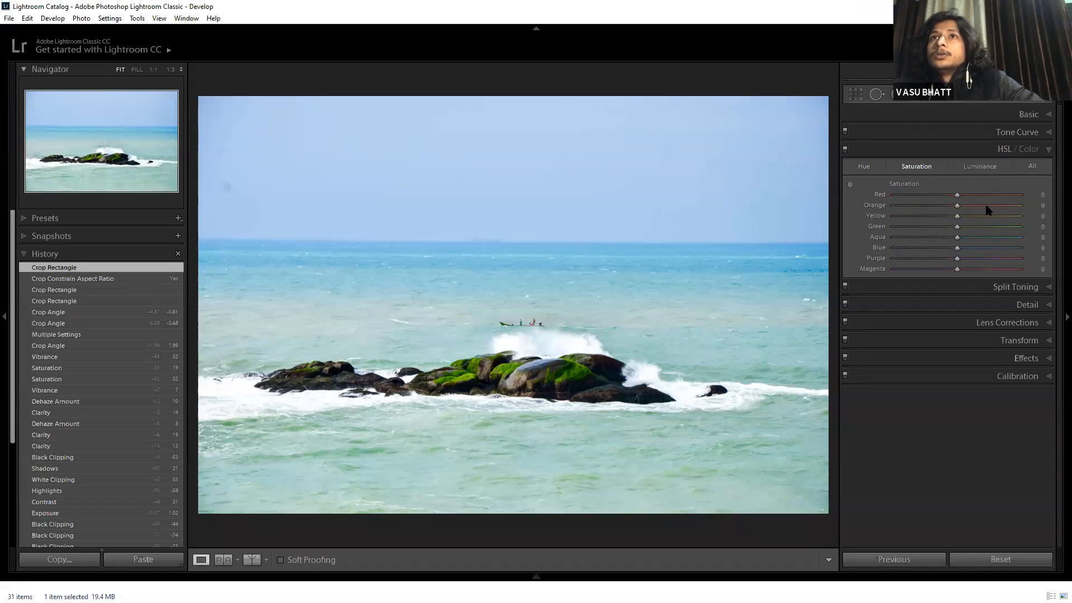
click(566, 376)
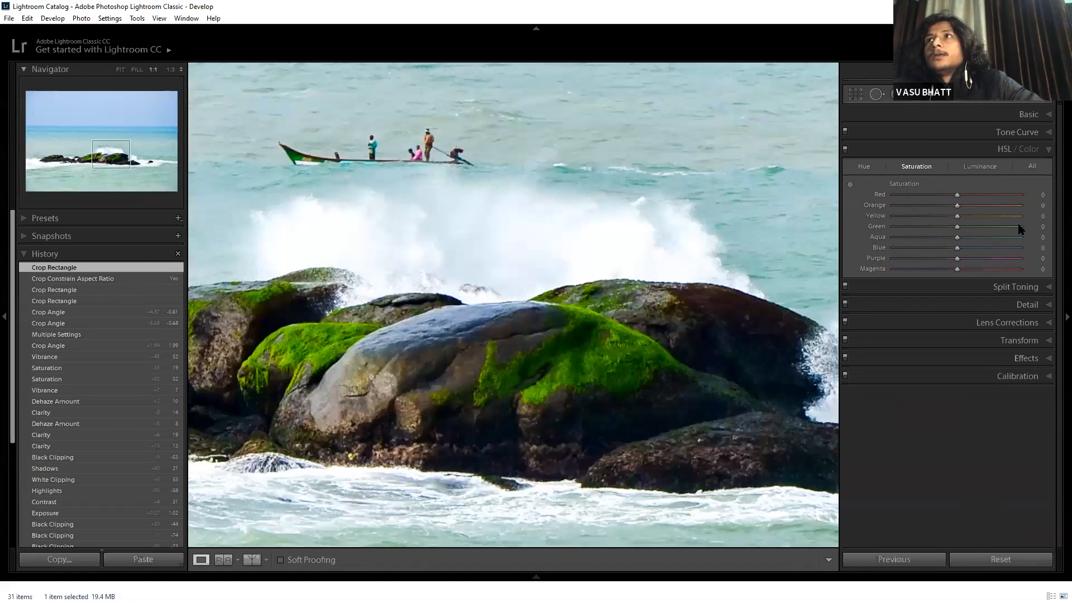
drag(1018, 227, 1030, 226)
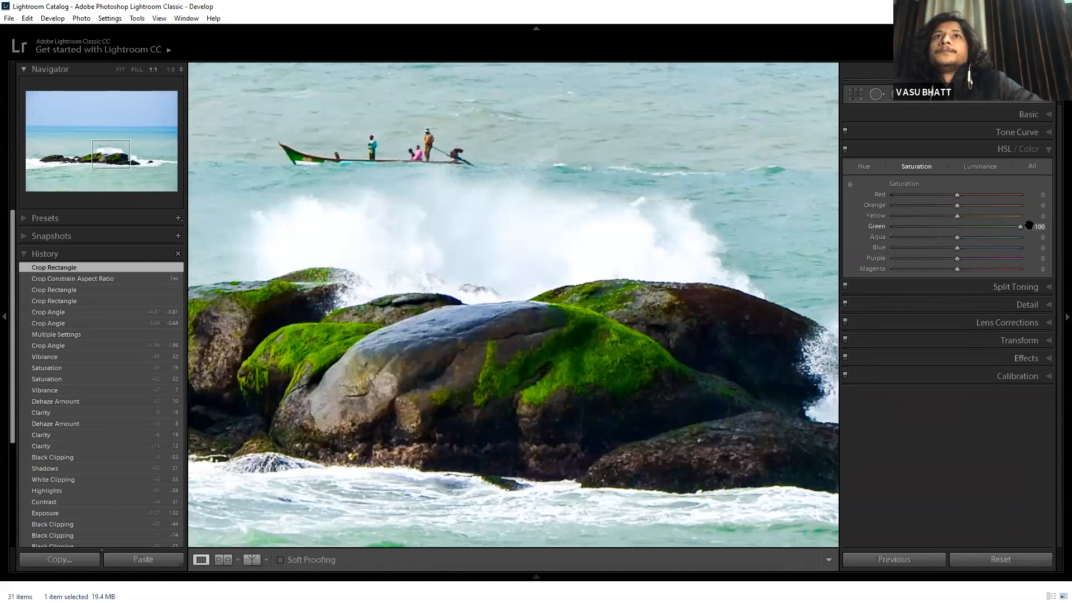
key(z)
key(ctrl+z)
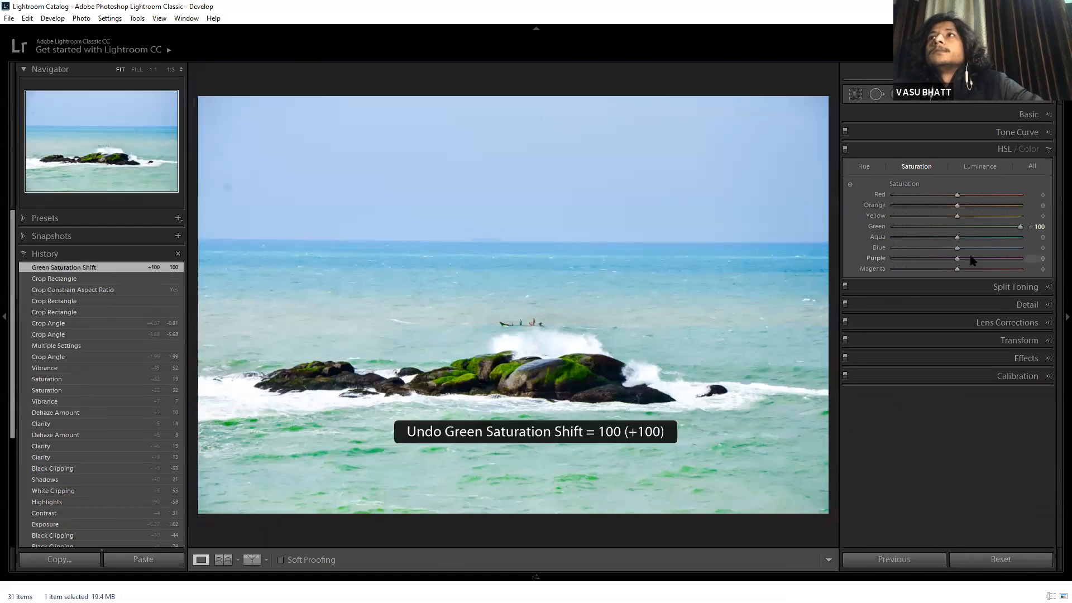
Try the blue saturation at +100 and -100 and a stronger aqua saturation, undoing each change.
drag(972, 252, 1028, 249)
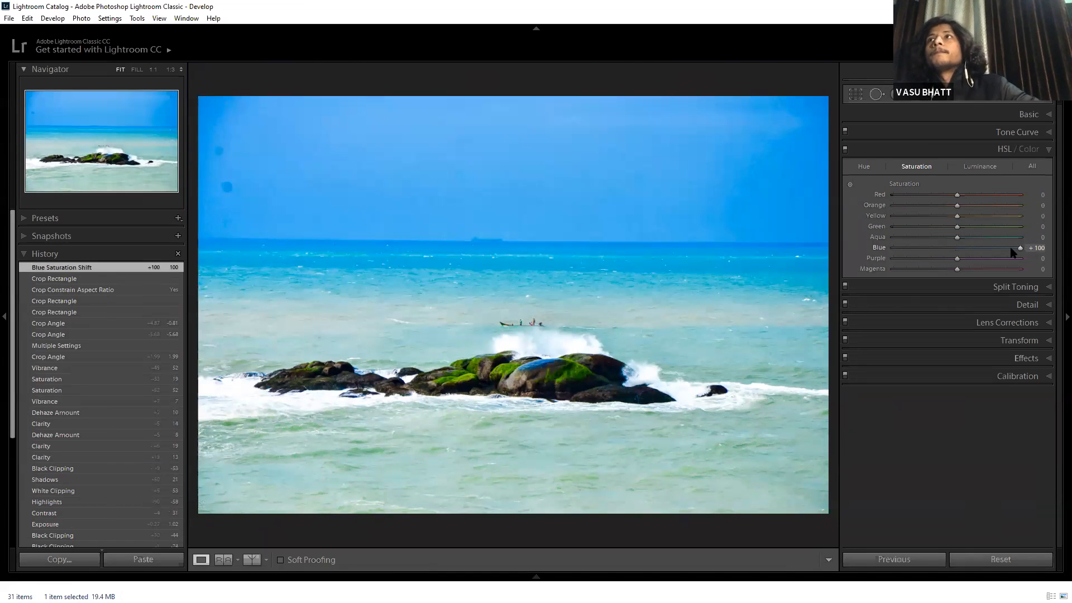
key(ctrl+z)
drag(982, 237, 1035, 236)
key(ctrl+z)
drag(944, 248, 870, 251)
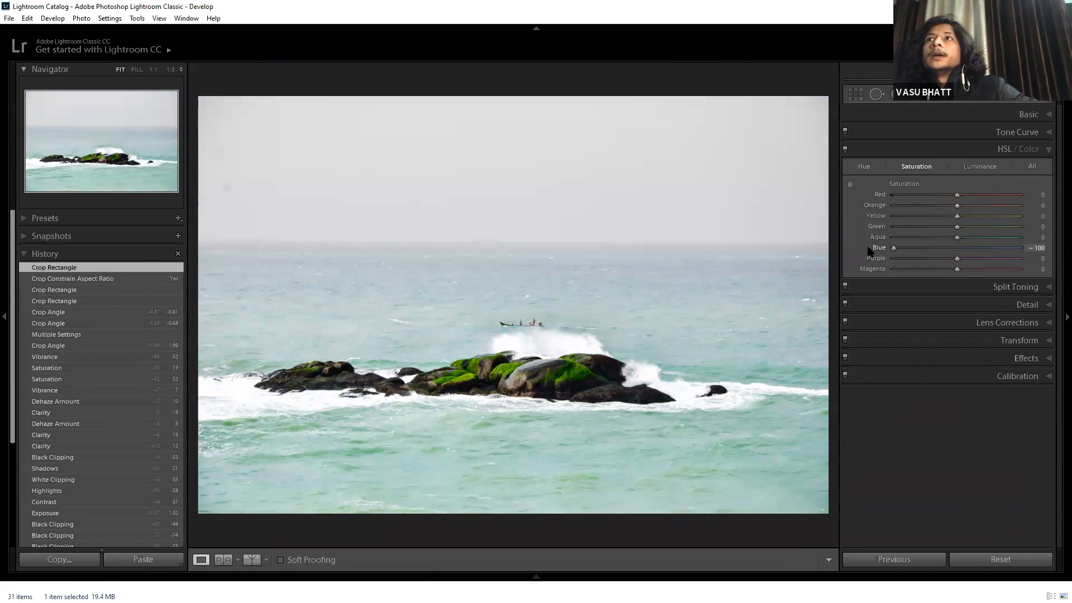
key(ctrl+z)
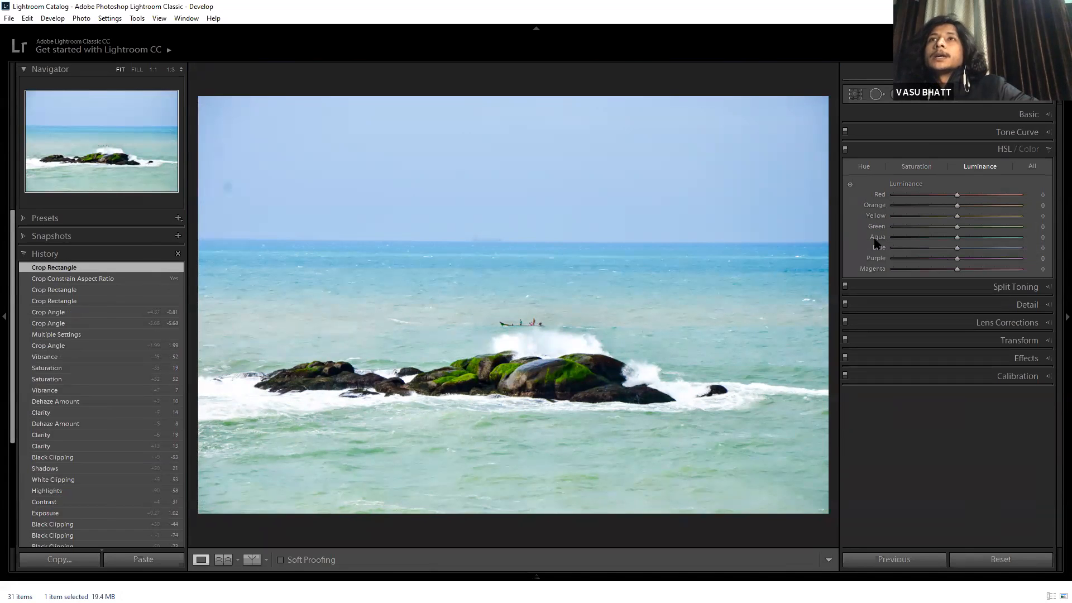
Compare the effect of blue luminance with blue saturation by trying each at +100, and undo the changes.
drag(925, 251, 951, 251)
key(ctrl+z)
click(917, 166)
drag(983, 247, 1028, 253)
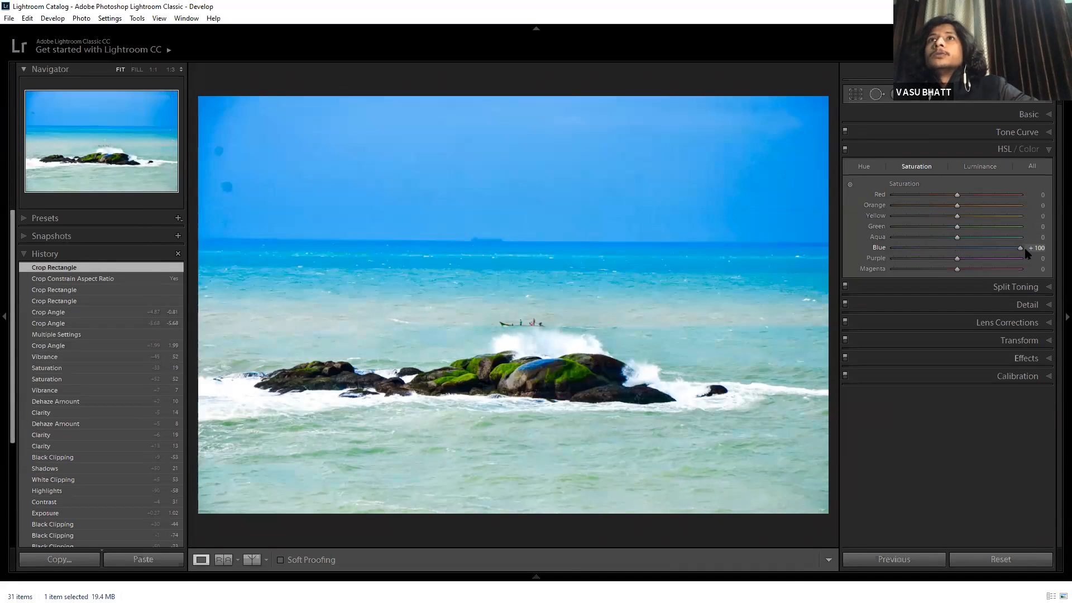
click(980, 166)
key(ctrl+z)
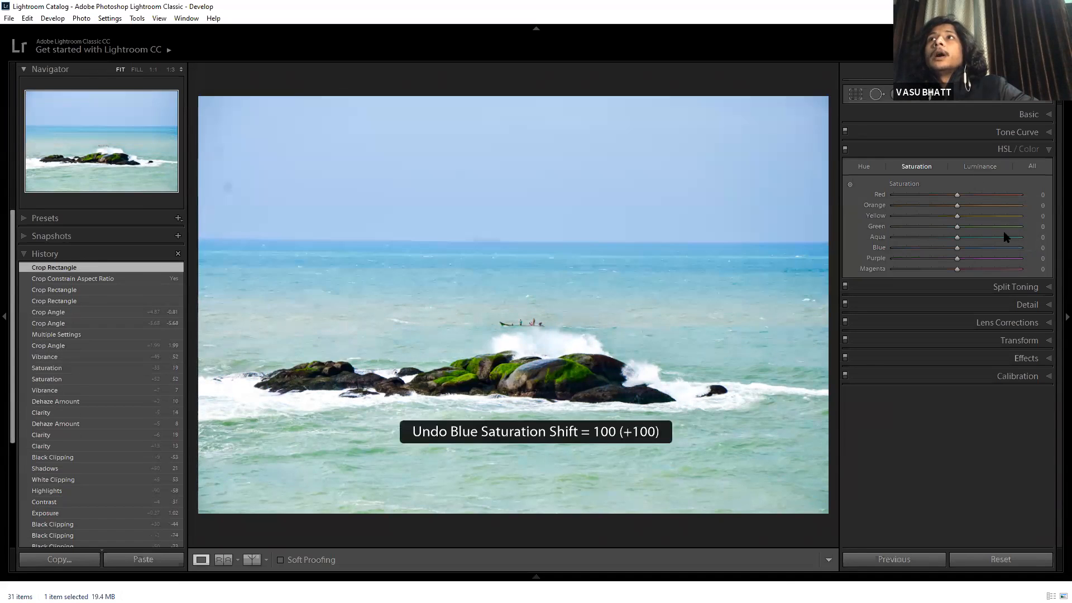
drag(1026, 252, 1031, 251)
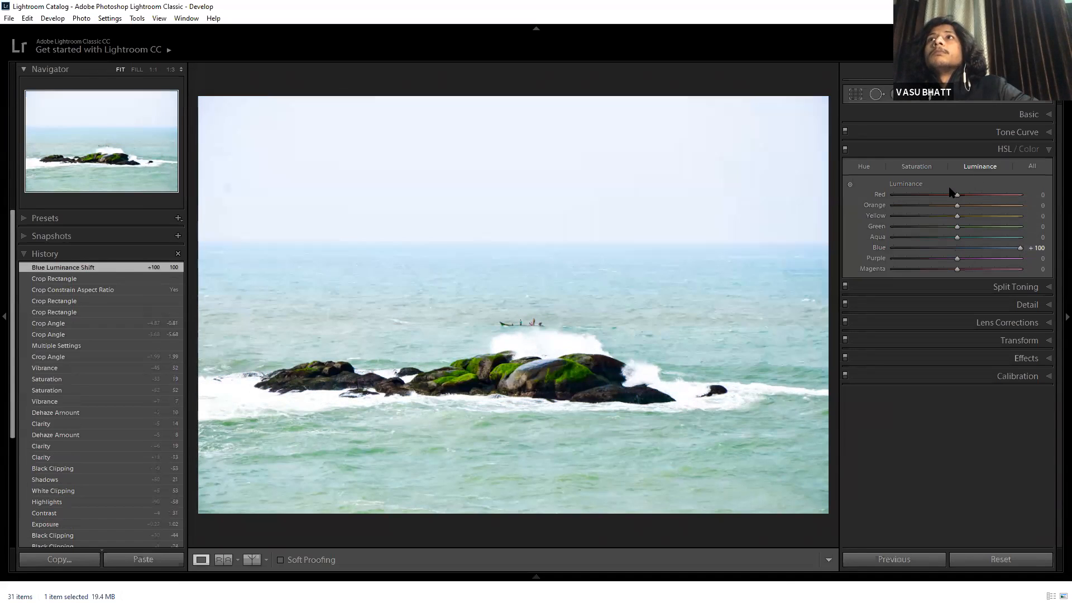
key(ctrl+z)
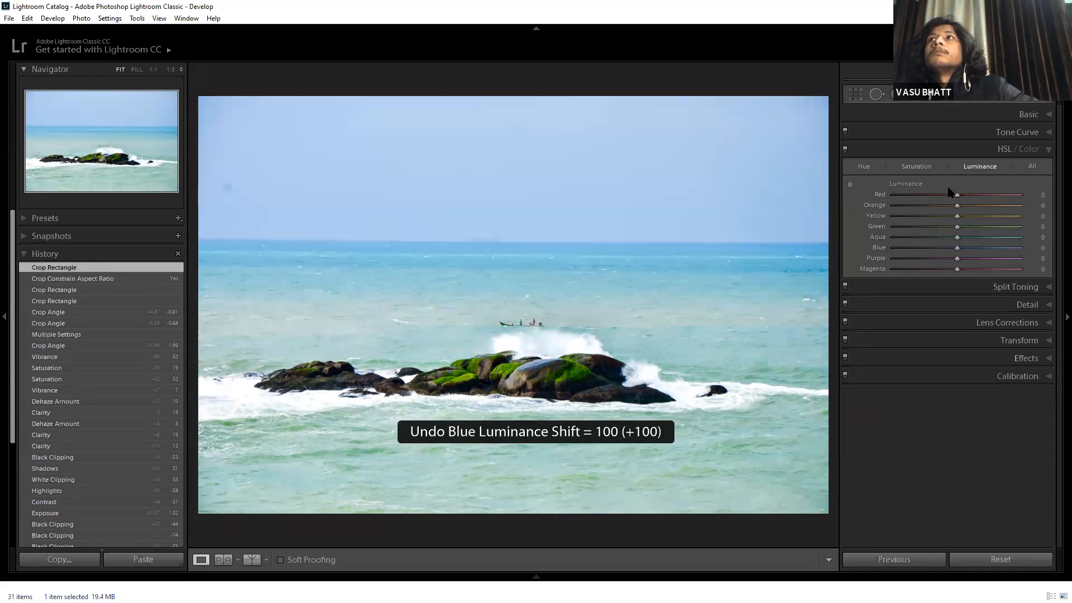
Try shifting the blue hue in both directions, ending at +100, and undo the shift.
click(864, 166)
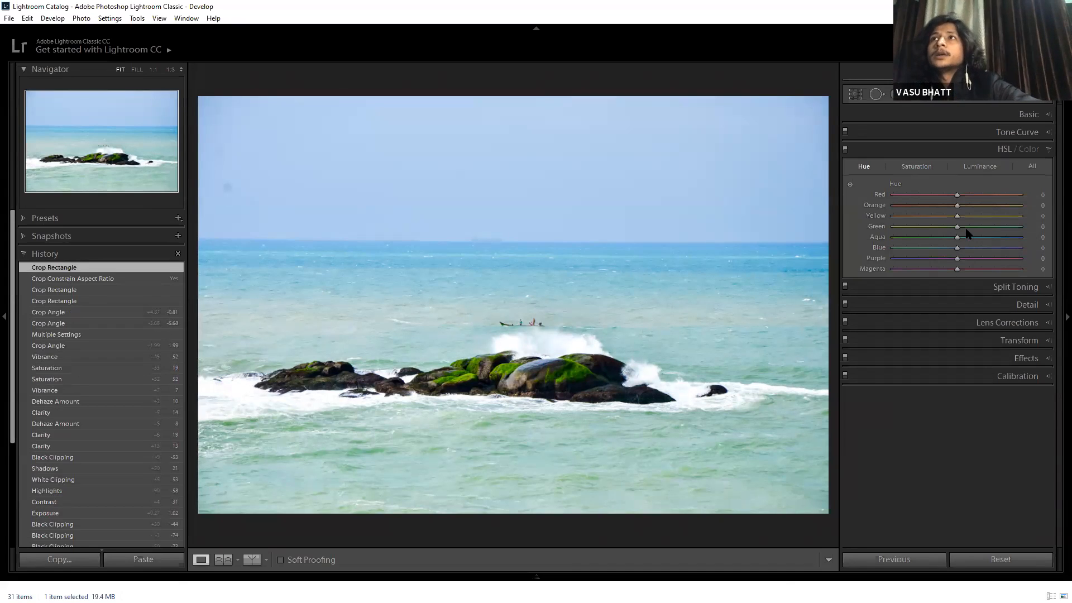
click(895, 249)
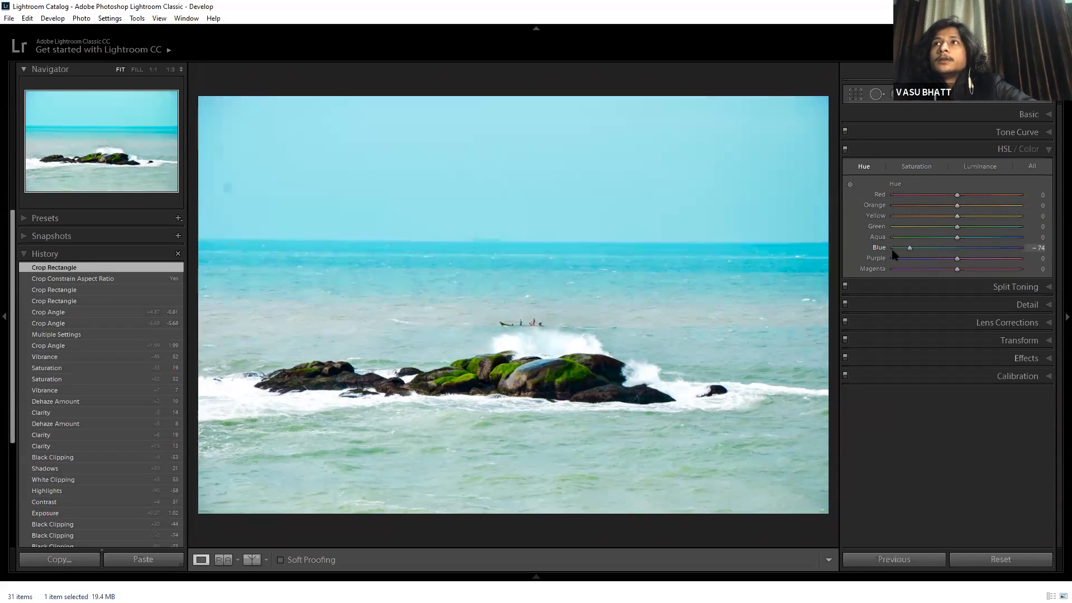
drag(1020, 247, 1020, 247)
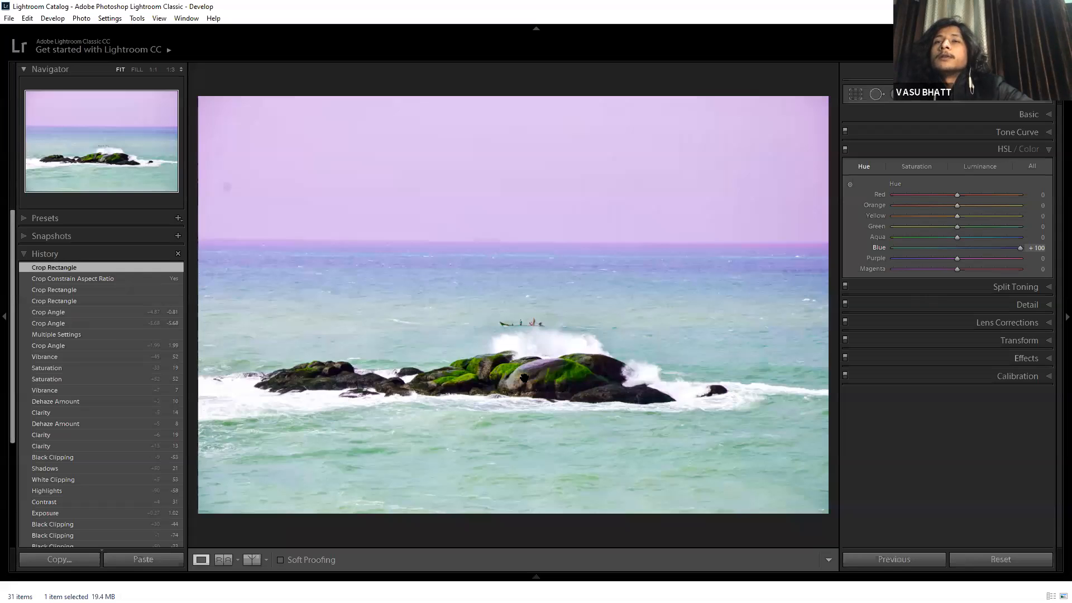
key(ctrl+z)
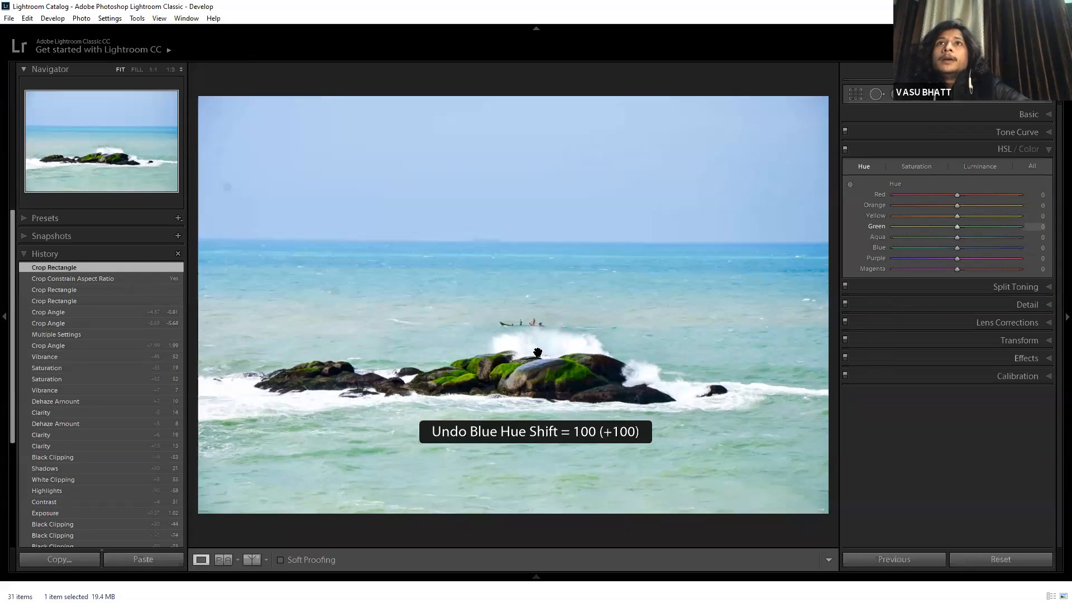
Set the green hue shift to -20 to warm the moss on the rocks.
drag(957, 226, 908, 227)
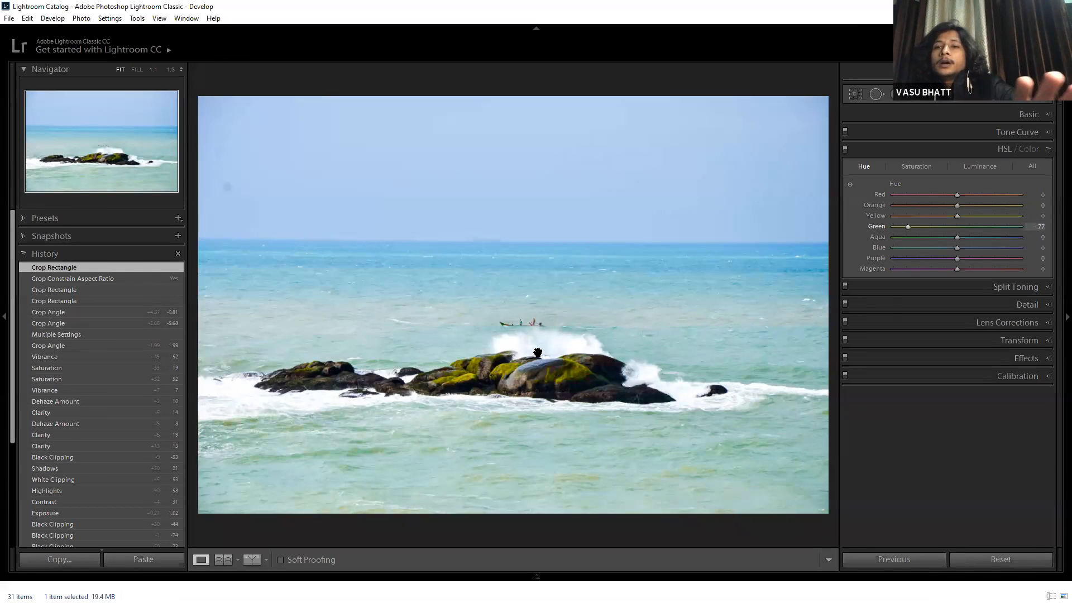
click(538, 352)
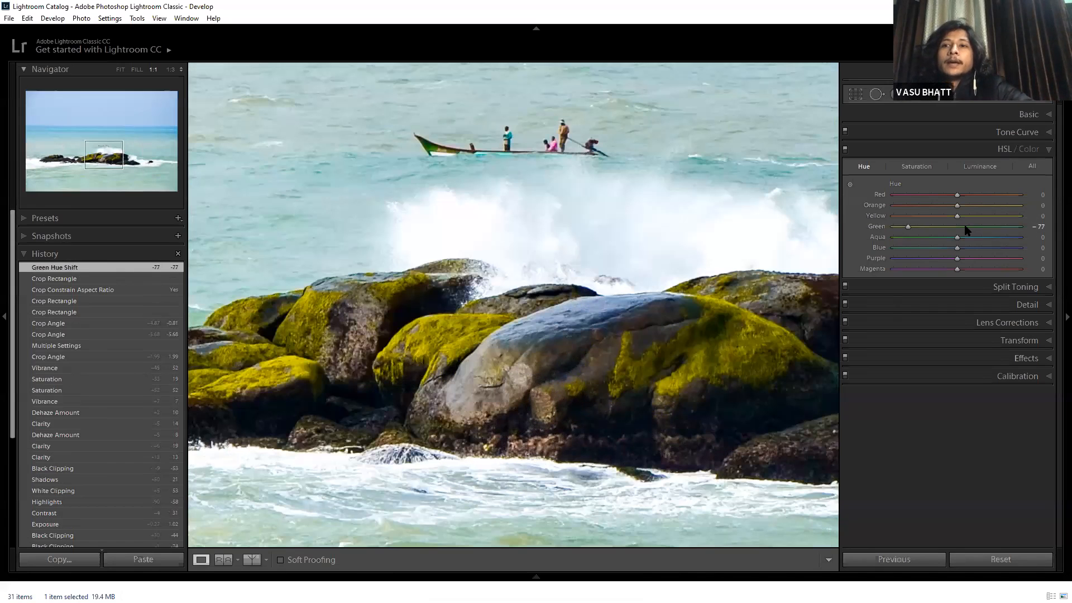
click(949, 227)
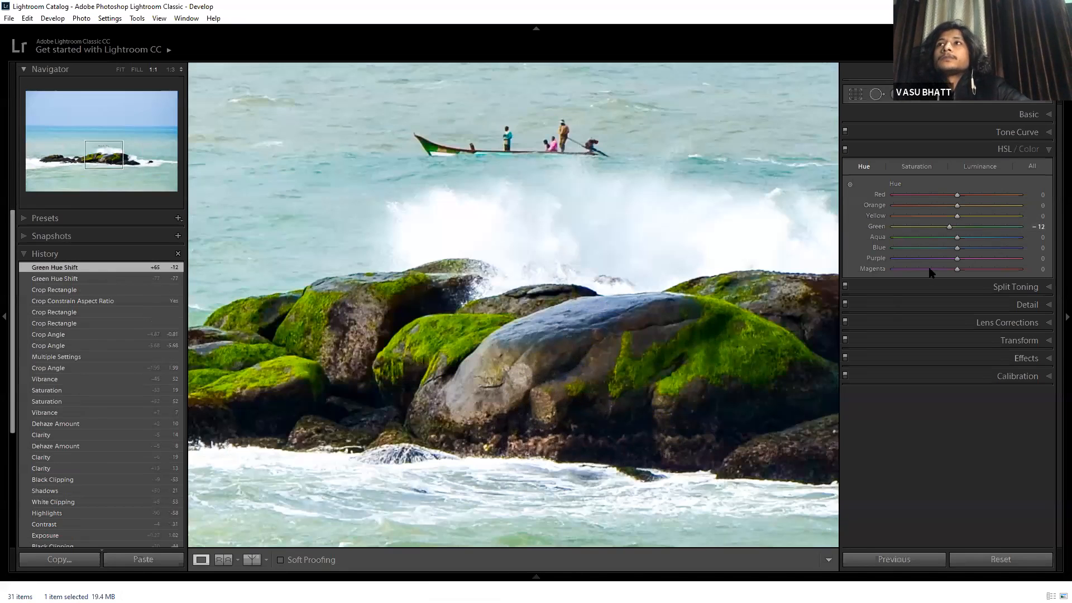
key(z)
click(944, 227)
drag(944, 231, 942, 231)
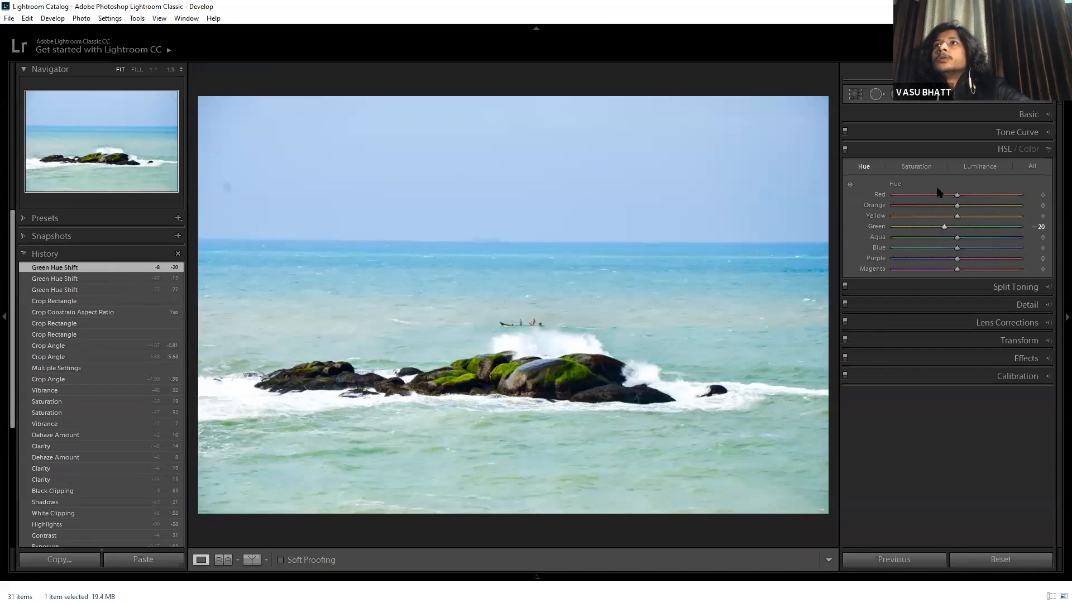
Set the blue saturation shift to +25.
click(973, 248)
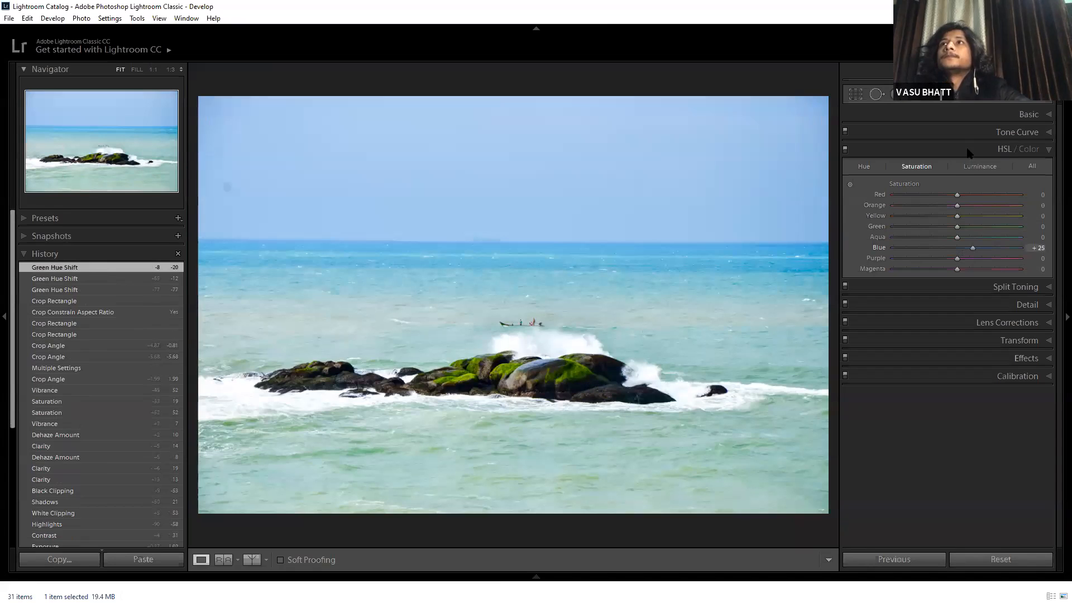
click(974, 169)
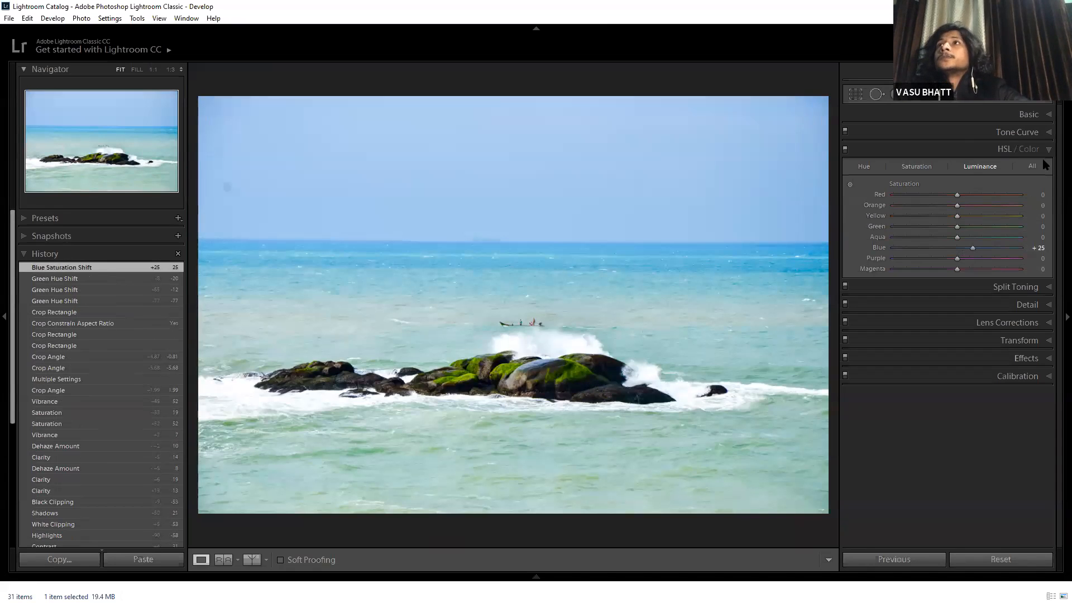
click(1042, 149)
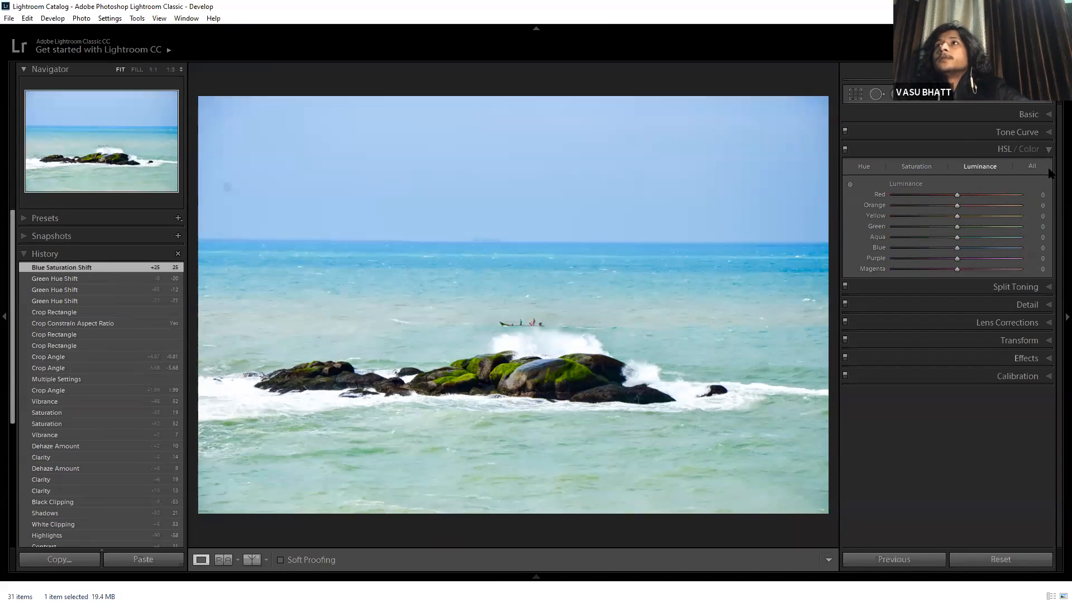
Split-tone the highlights with a hue of 62 and a saturation of 10.
click(1048, 168)
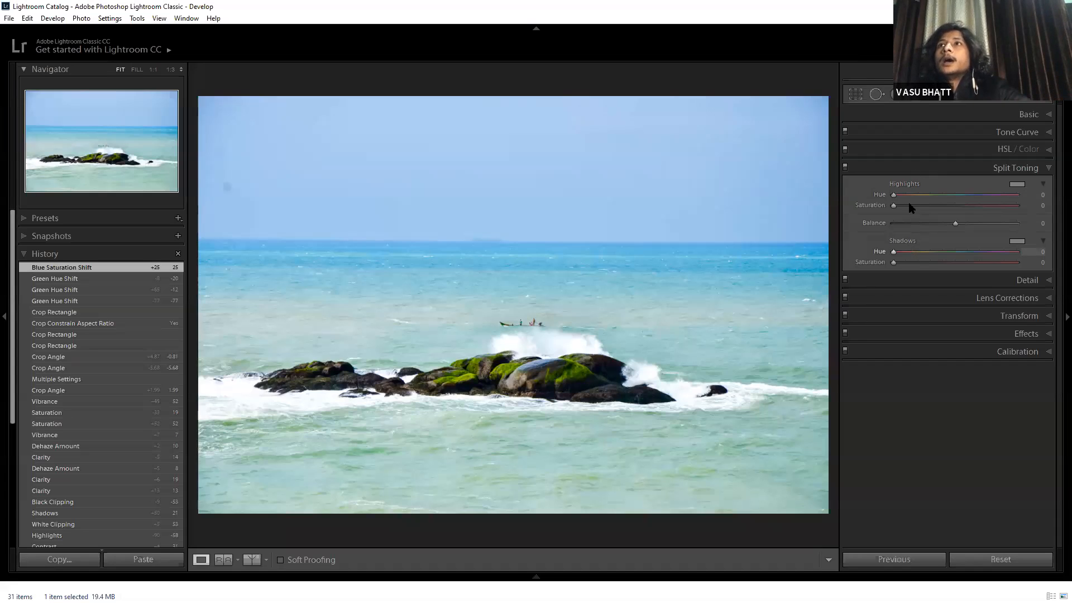
mouse_move(901, 199)
mouse_down()
mouse_move(961, 200)
mouse_move(914, 198)
mouse_move(906, 210)
mouse_move(900, 197)
mouse_move(979, 201)
mouse_move(921, 199)
mouse_move(902, 208)
mouse_move(952, 207)
mouse_move(886, 213)
mouse_move(914, 208)
mouse_up()
mouse_move(904, 206)
mouse_down()
mouse_move(1023, 208)
mouse_move(911, 222)
mouse_up()
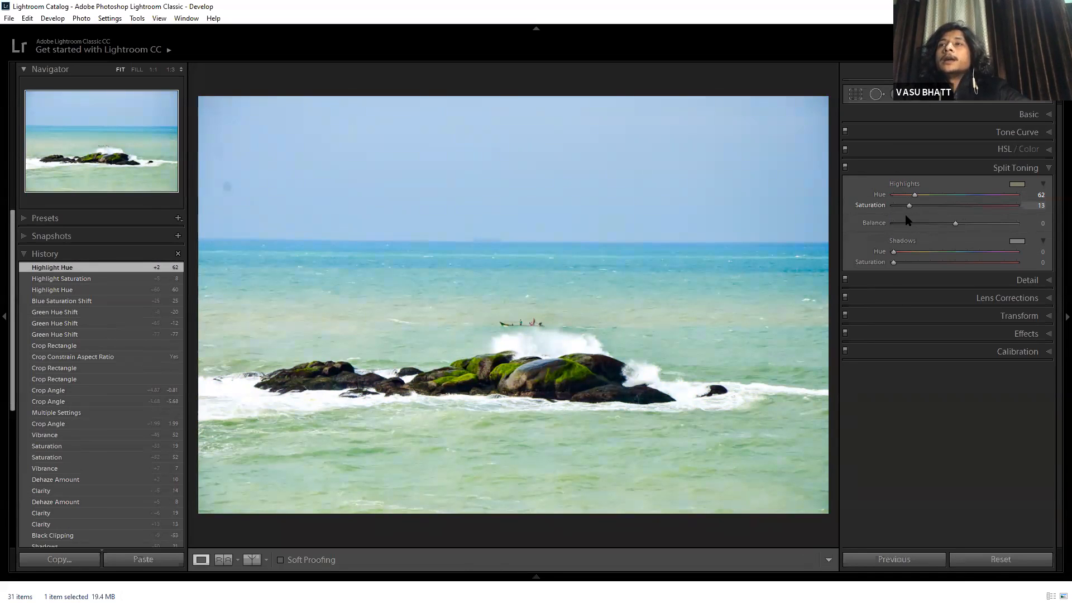
click(916, 206)
drag(914, 205, 906, 205)
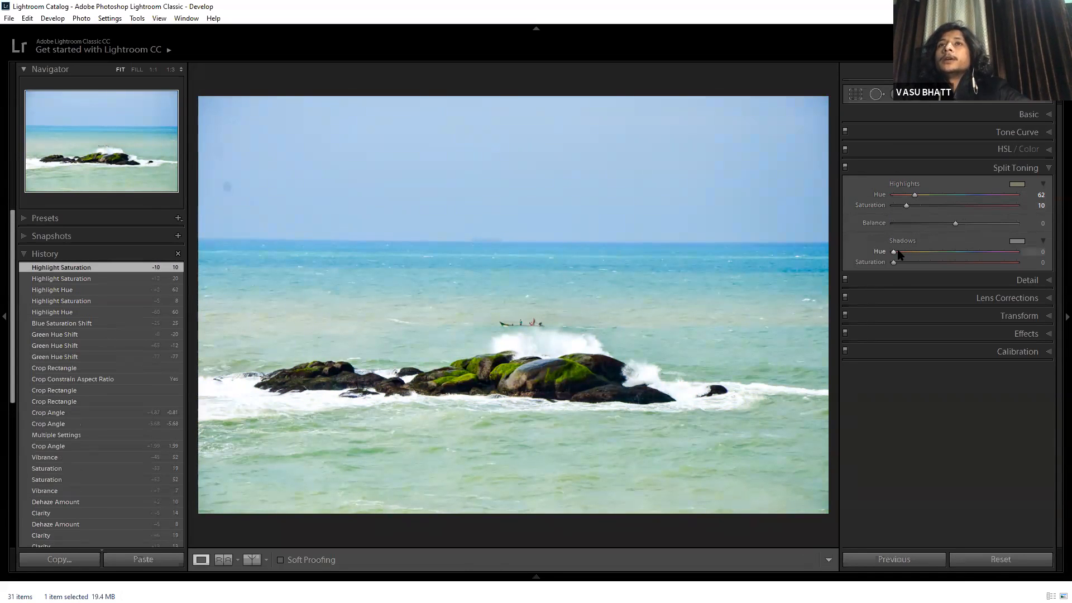
Split-tone the shadows with a hue of 209 and a saturation of 33, checking the rocks up close.
click(769, 394)
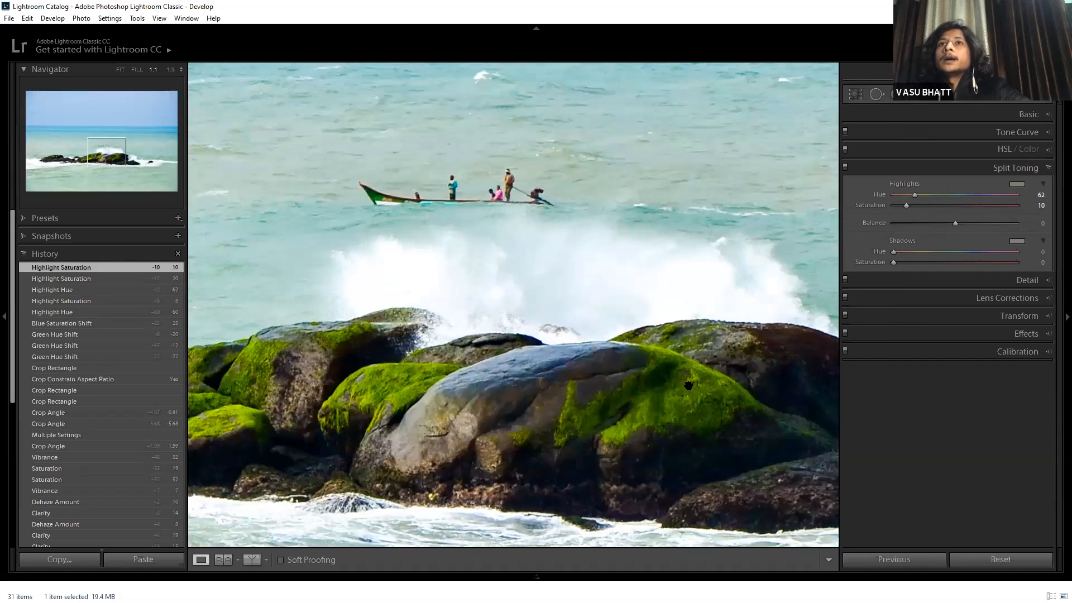
click(529, 382)
click(622, 404)
drag(893, 255, 972, 263)
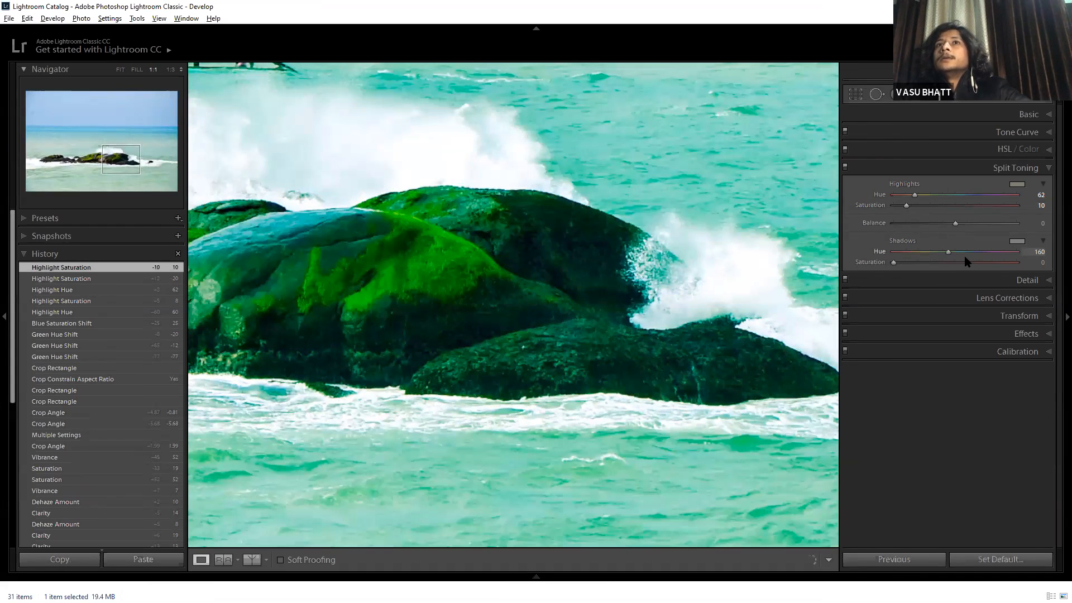
drag(966, 258, 933, 262)
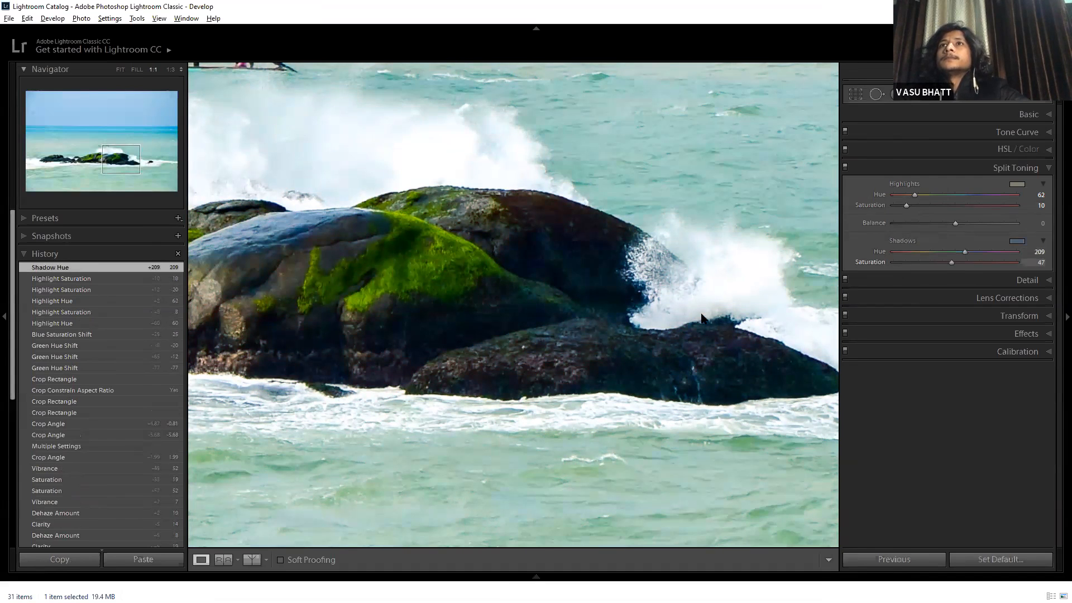
click(611, 337)
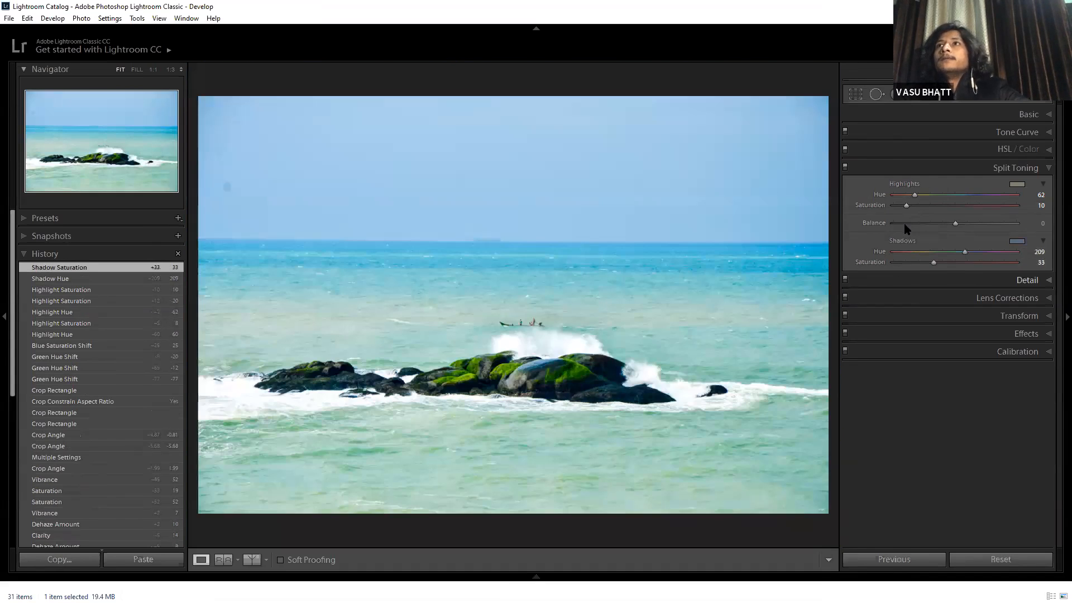
Set the split-toning balance to +30, shifting the toning towards the highlights.
click(897, 224)
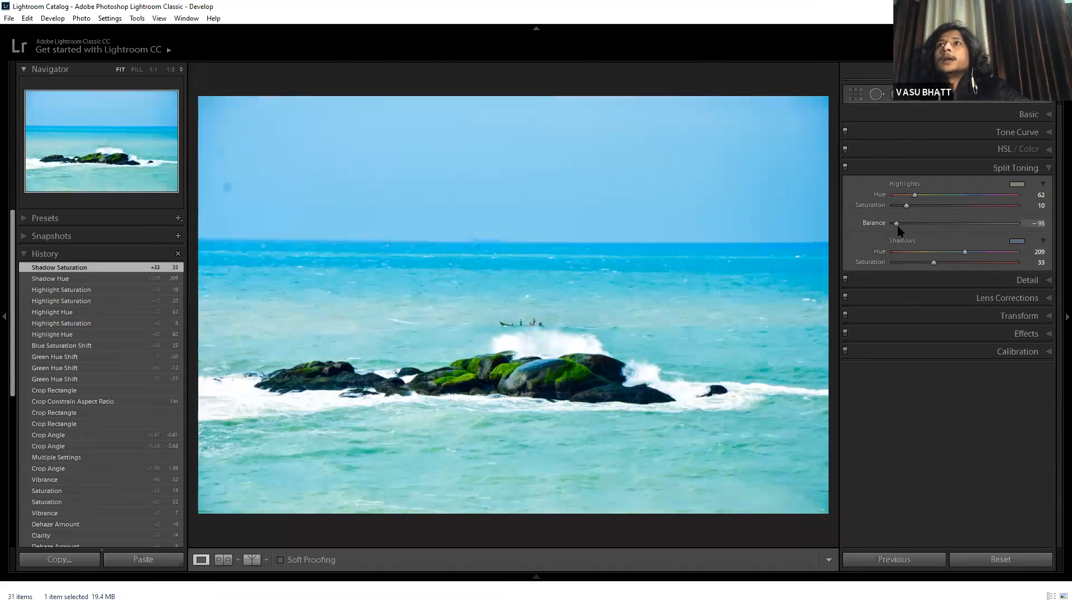
click(987, 223)
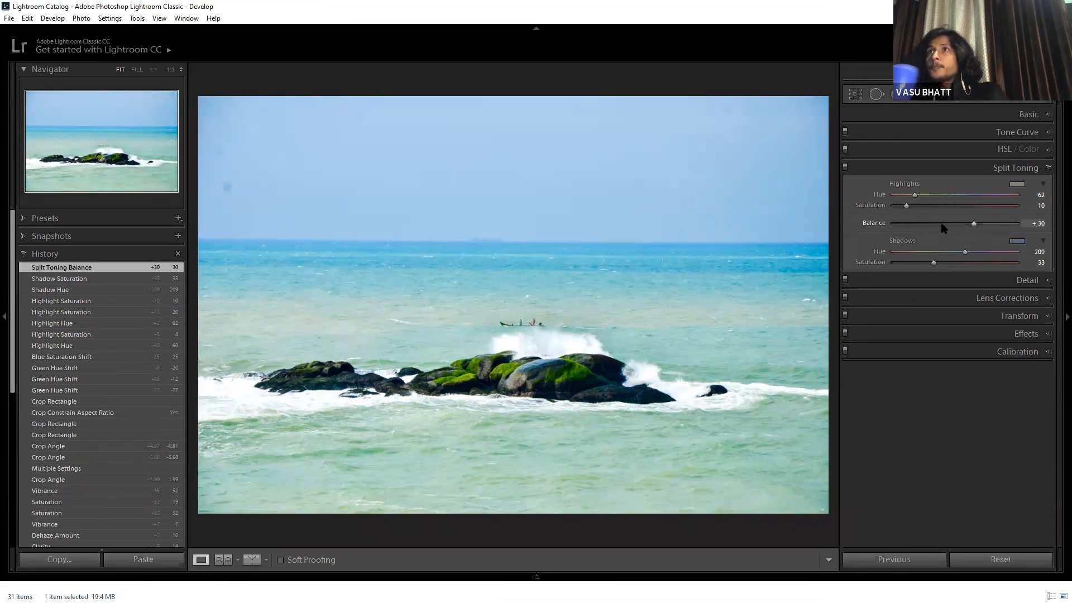
click(1049, 167)
Set the sharpening amount to 21, comparing the rocks and boat up close.
click(1049, 186)
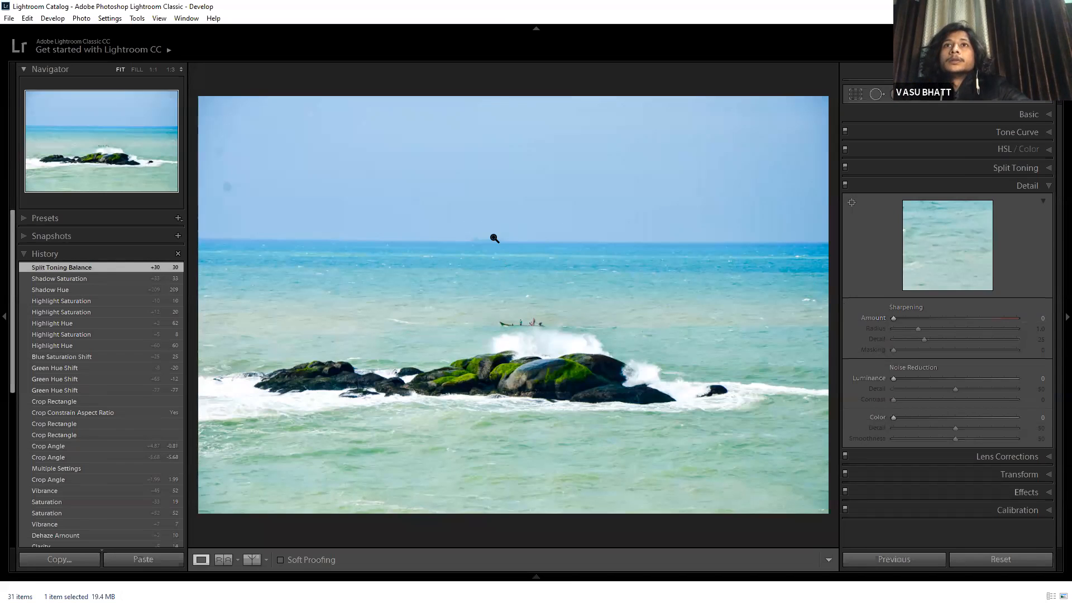
drag(509, 394, 497, 235)
drag(918, 322, 954, 319)
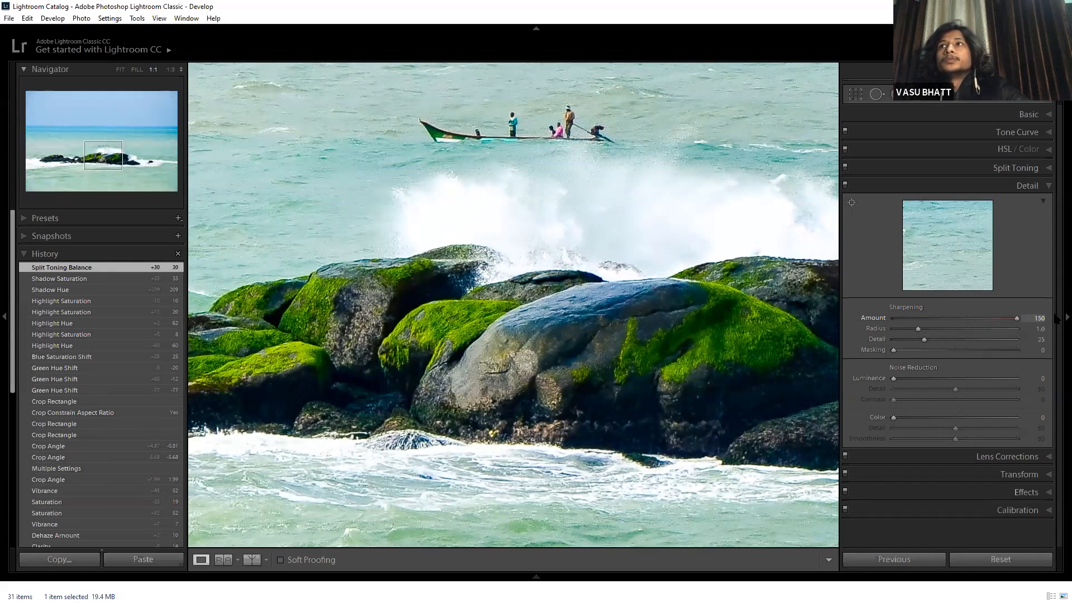
mouse_move(925, 322)
mouse_down()
mouse_move(967, 324)
mouse_move(914, 327)
mouse_up()
key(alt)
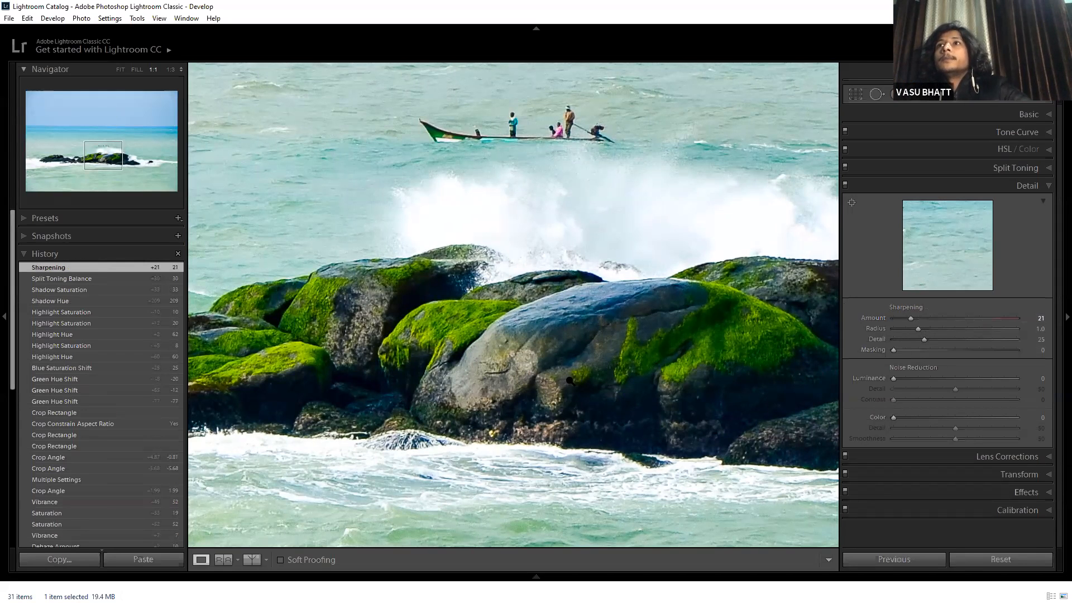
click(680, 382)
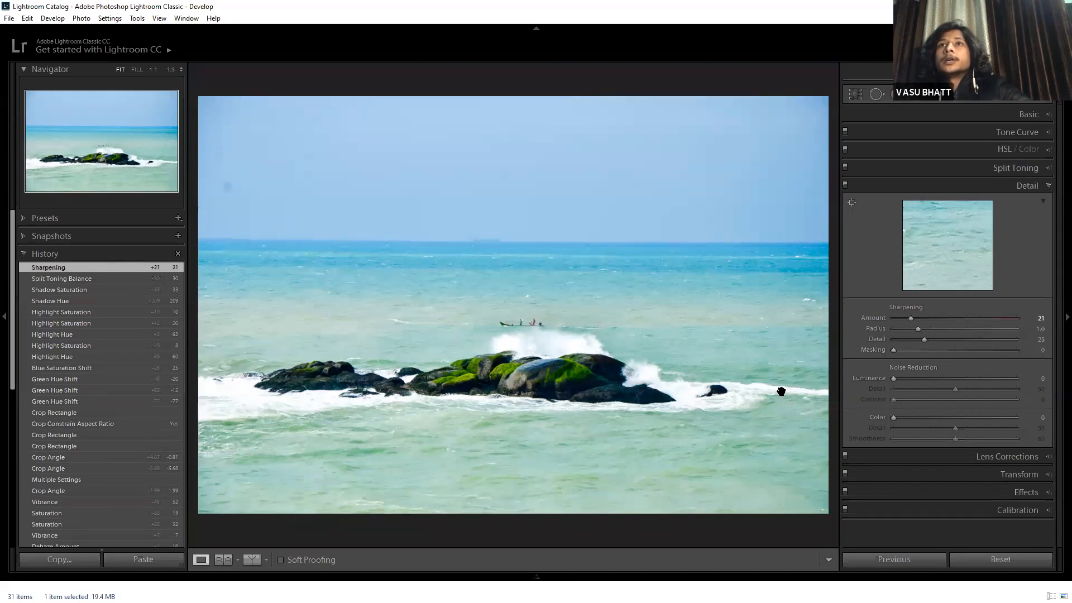
Try a sharpening radius of 3.0 on the rocks up close, and undo the change.
click(557, 363)
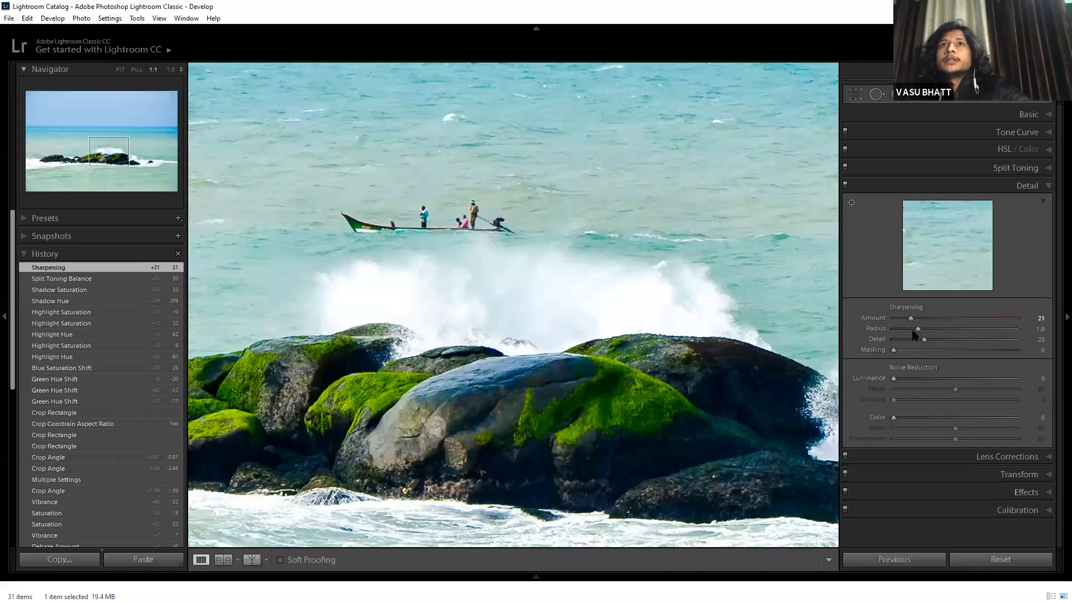
drag(919, 333, 1056, 282)
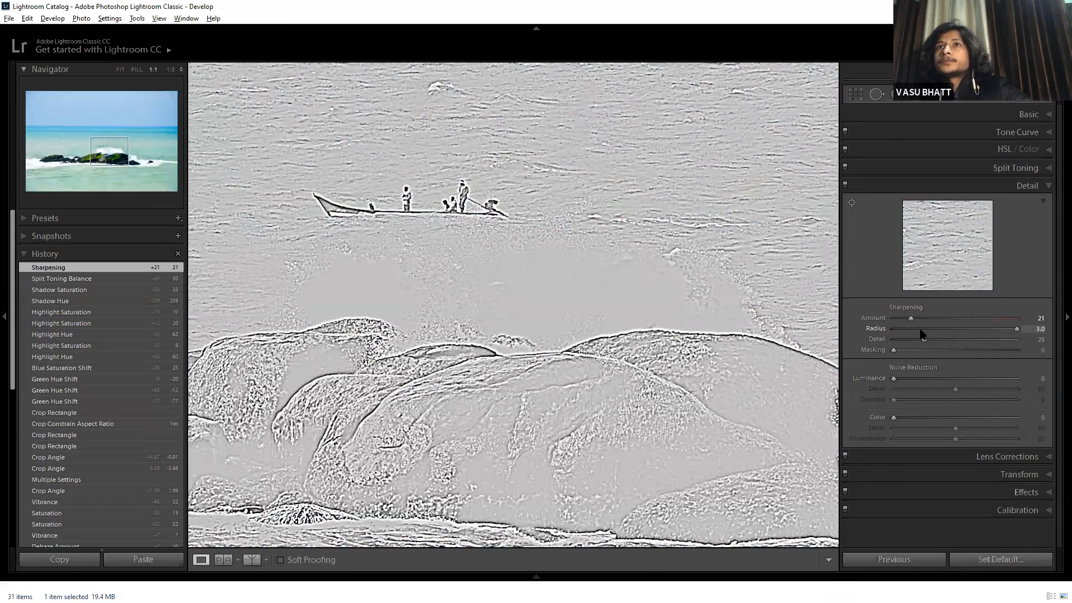
key(ctrl+z)
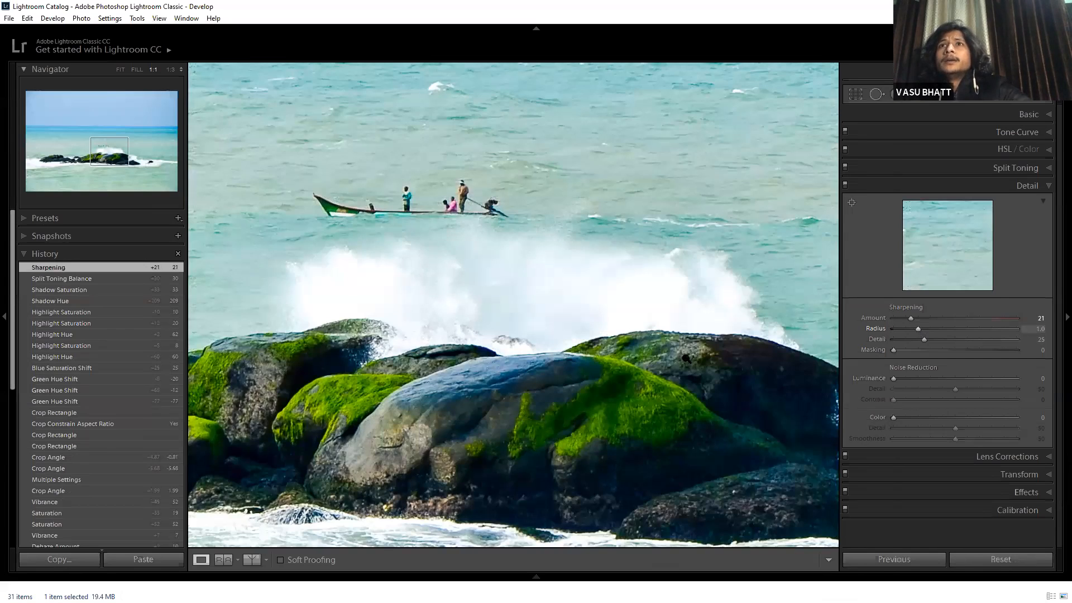
click(659, 368)
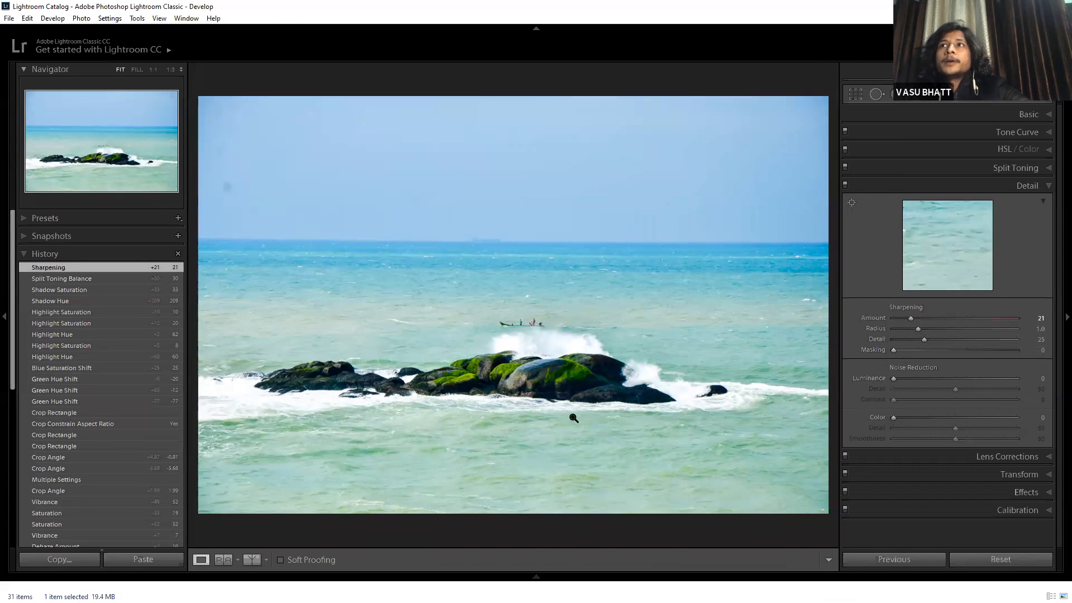
Set the sharpening amount to 12 with edge masking at 27, and check the rocks up close.
mouse_move(894, 350)
mouse_down()
mouse_move(996, 361)
mouse_move(961, 356)
mouse_move(1000, 357)
mouse_move(982, 323)
mouse_move(995, 333)
mouse_move(981, 350)
mouse_move(1005, 335)
mouse_move(888, 351)
mouse_up()
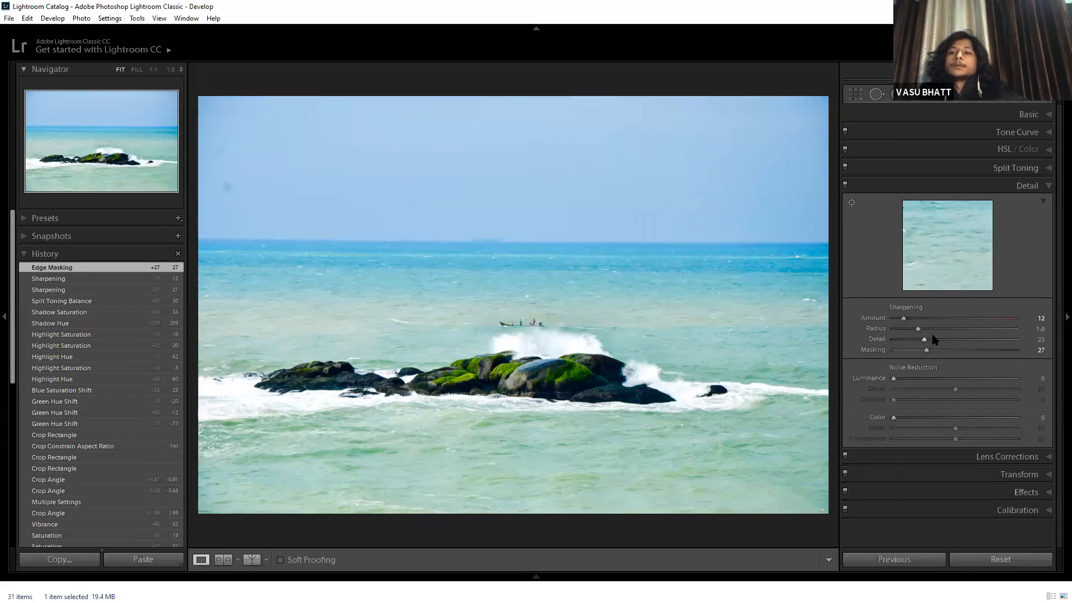
click(568, 412)
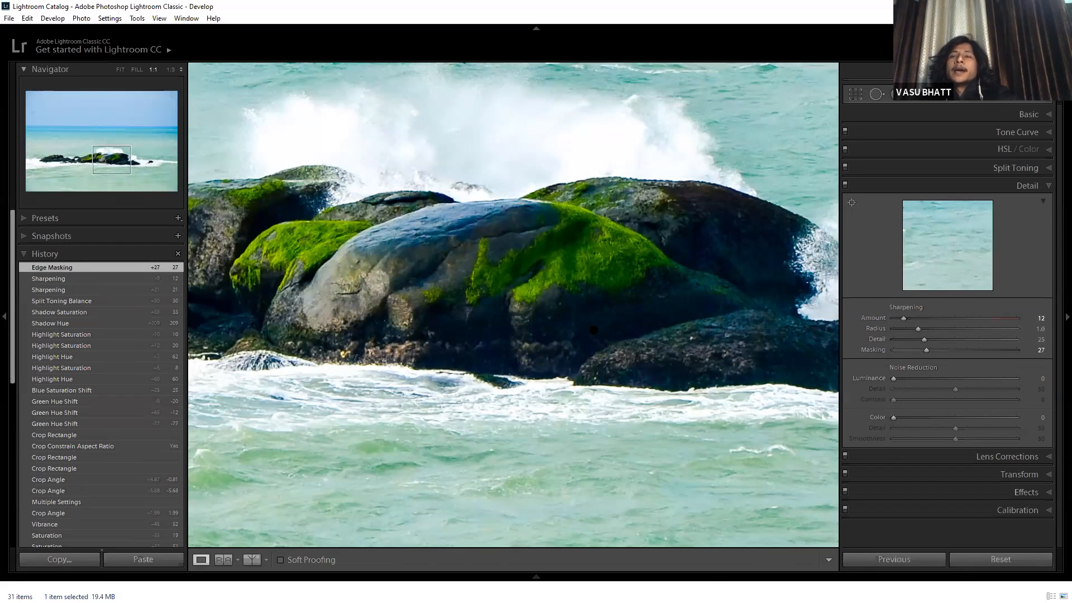
click(594, 330)
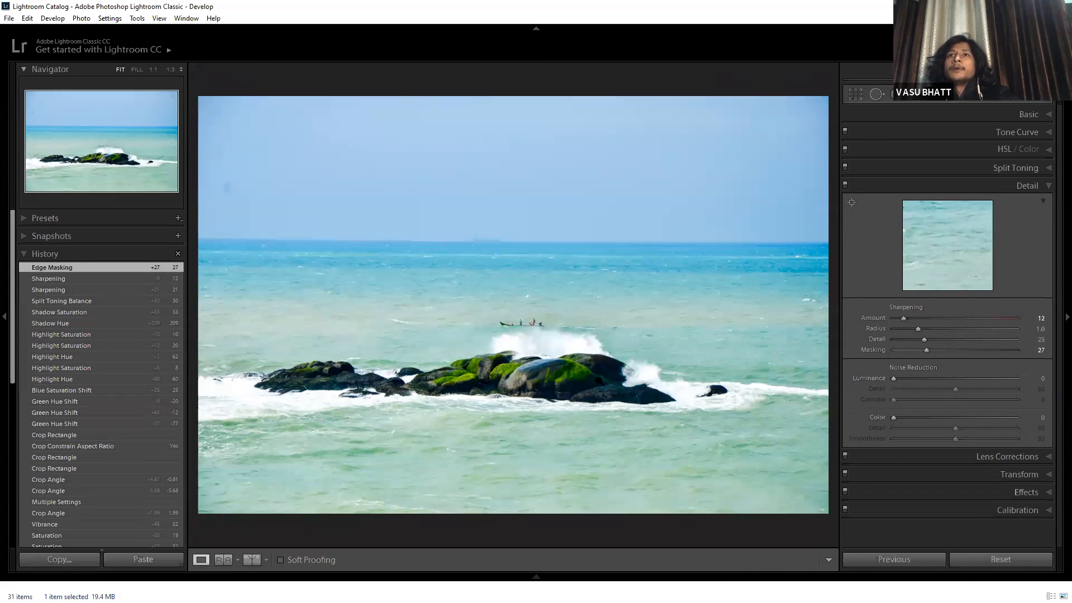
Set luminance noise reduction to 7 with its detail at 19, and colour noise reduction to 16.
key(z)
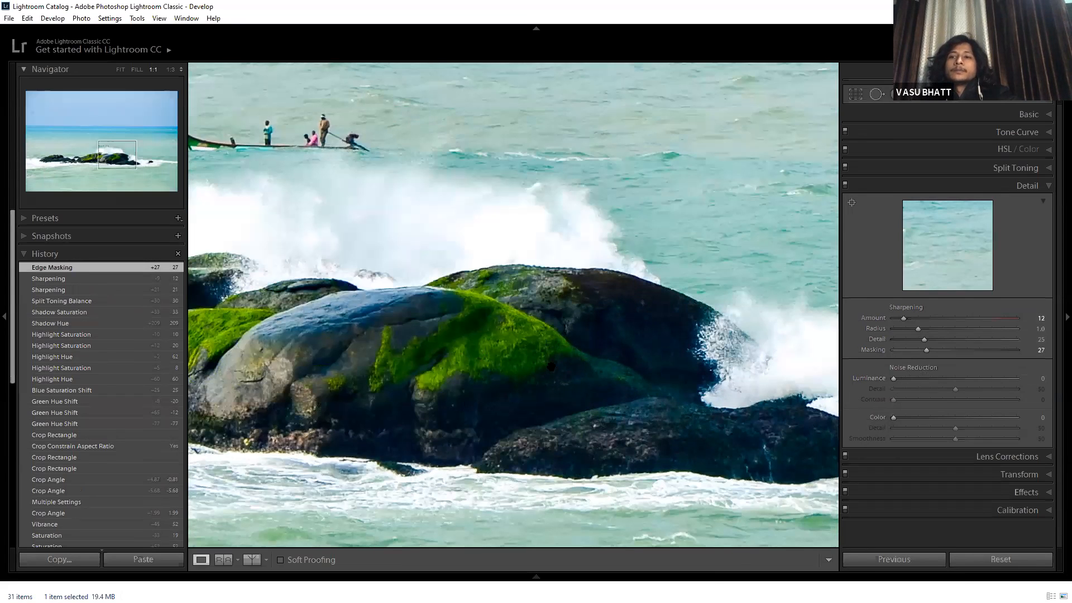
click(936, 380)
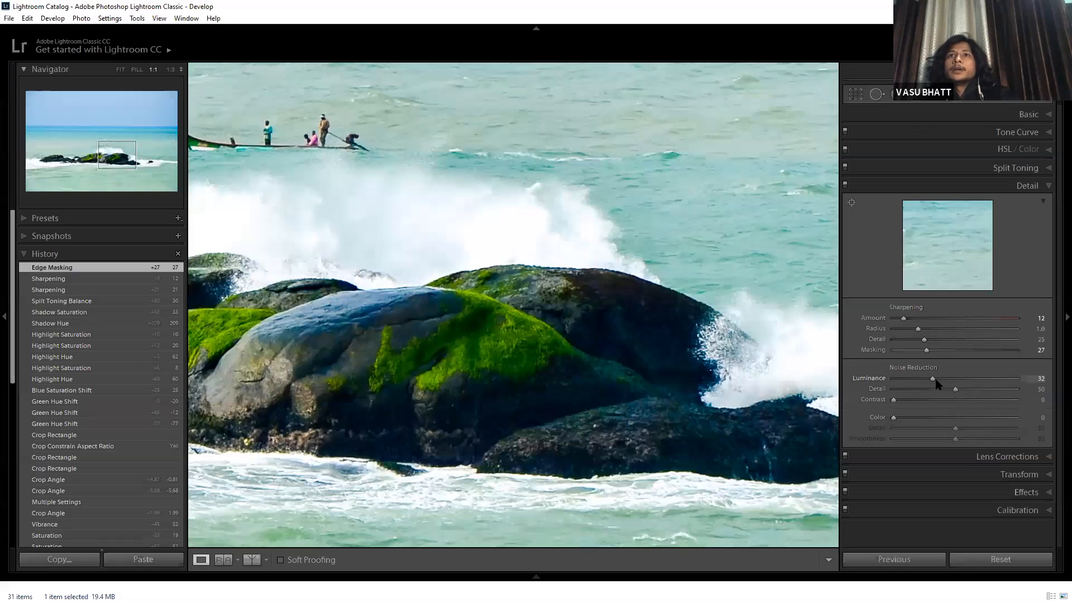
click(677, 397)
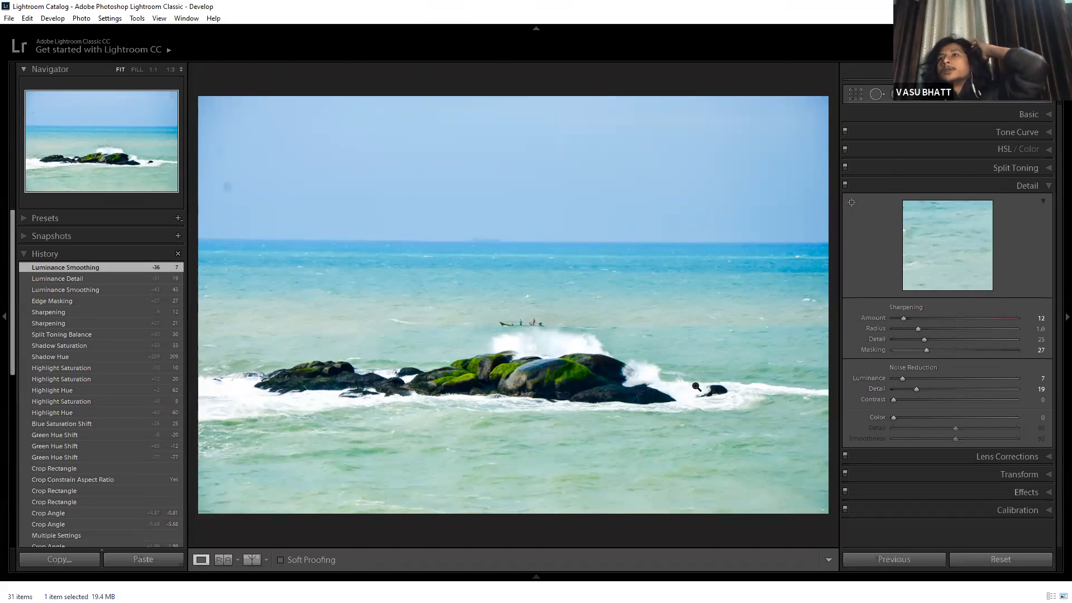
mouse_move(904, 420)
mouse_down()
mouse_move(922, 420)
mouse_move(905, 424)
mouse_up()
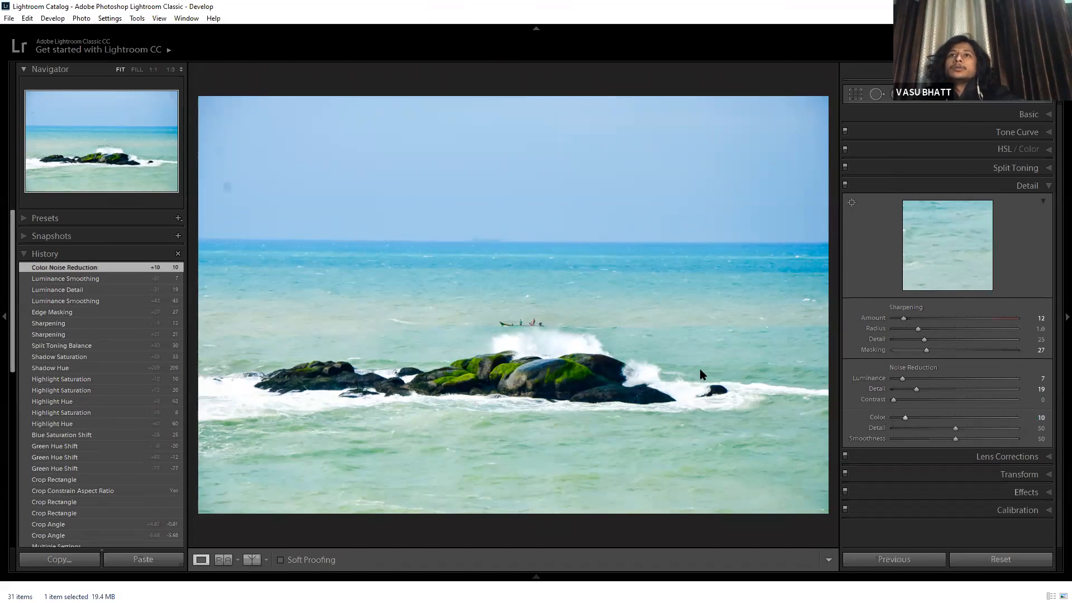
click(581, 373)
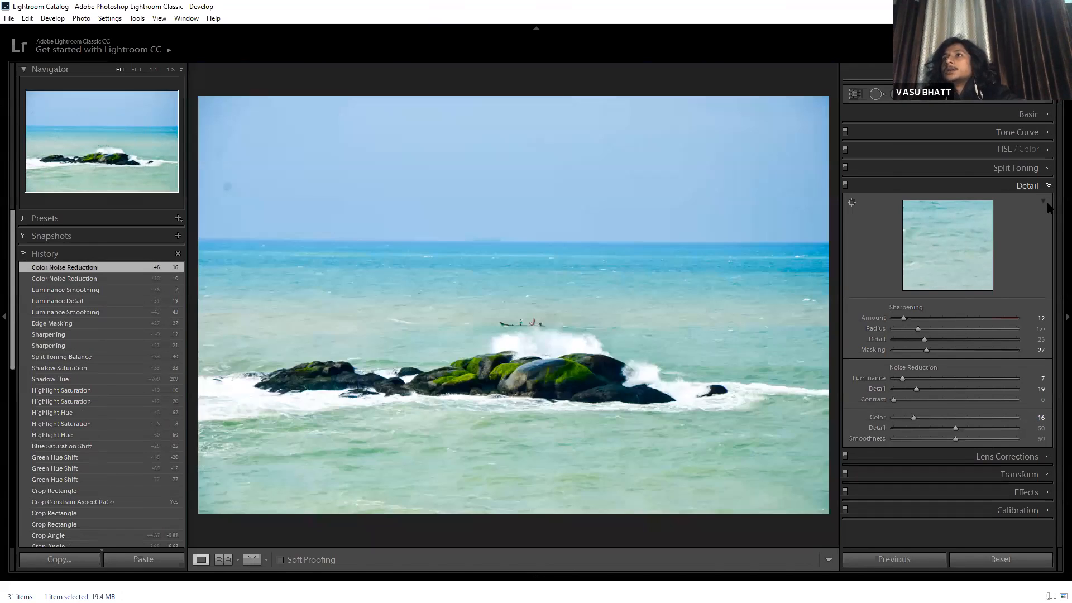
Enable lens profile corrections and chromatic aberration removal for the photo.
click(1049, 185)
click(1049, 204)
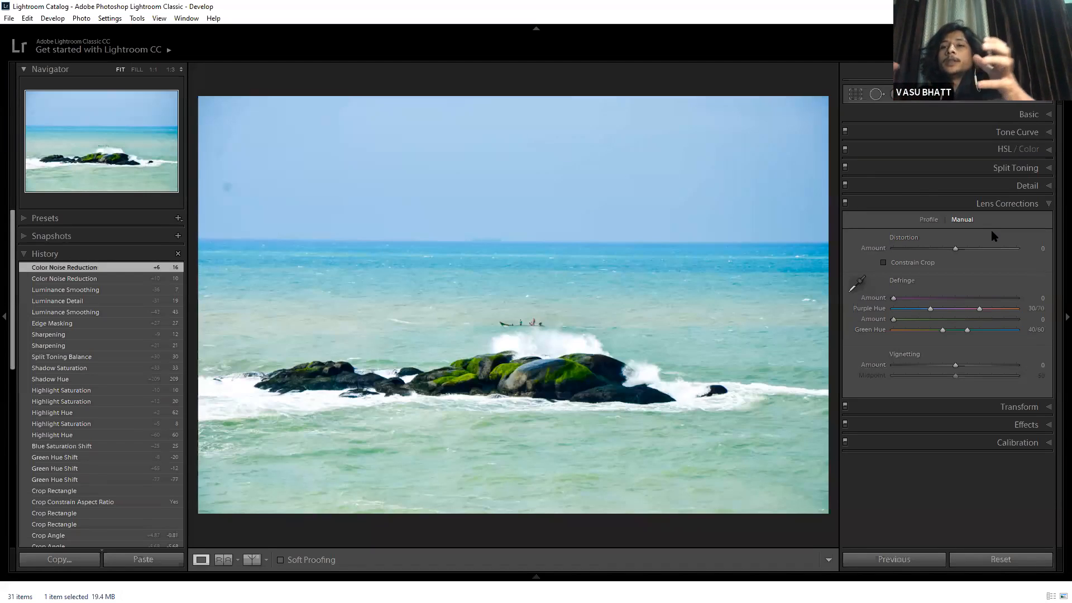
click(927, 220)
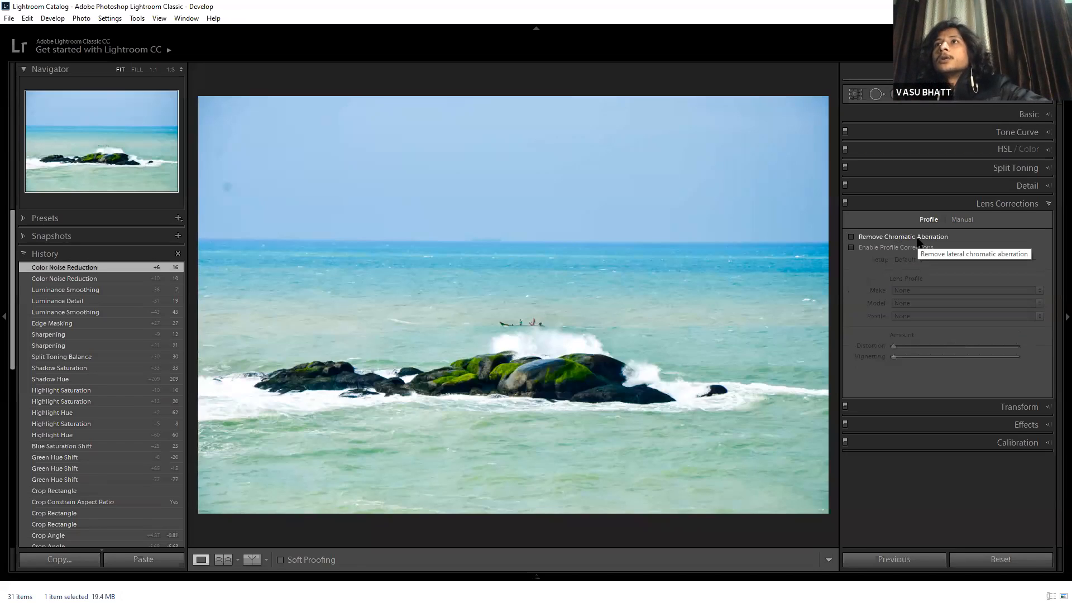
click(961, 221)
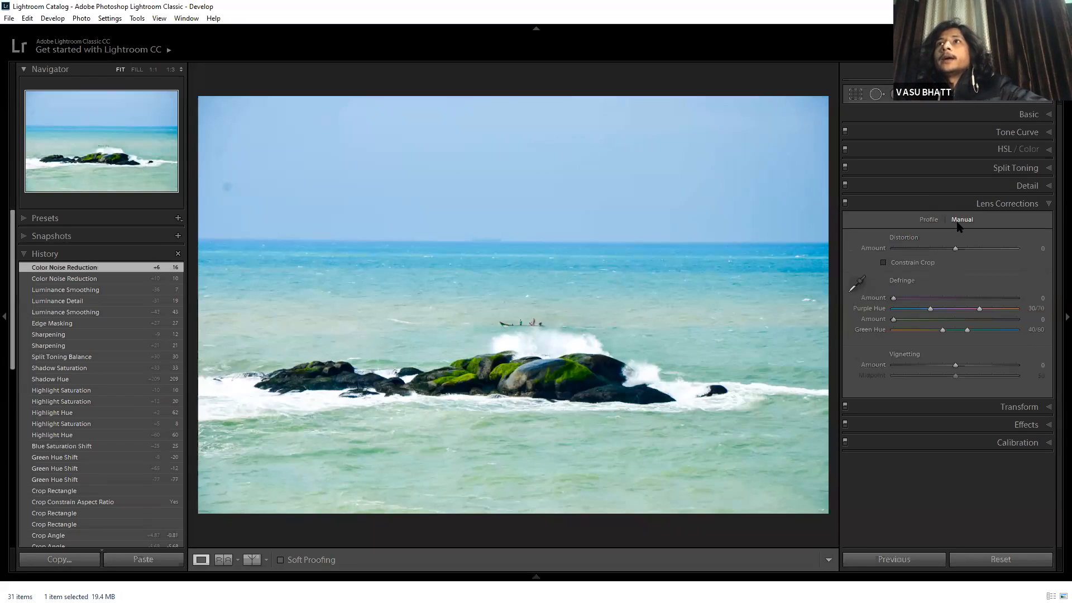
click(930, 221)
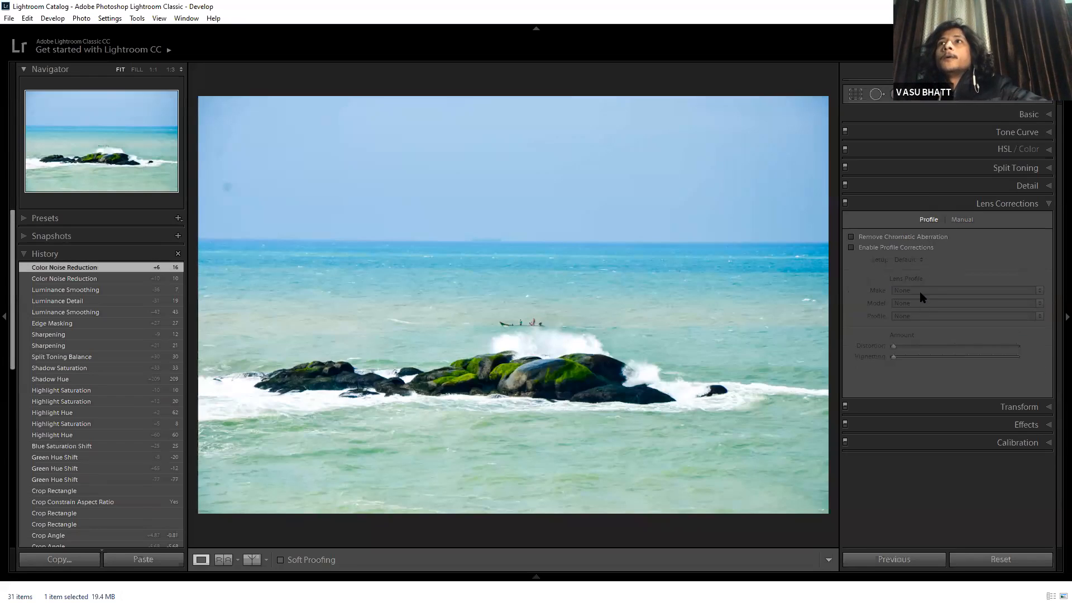
click(880, 247)
click(887, 237)
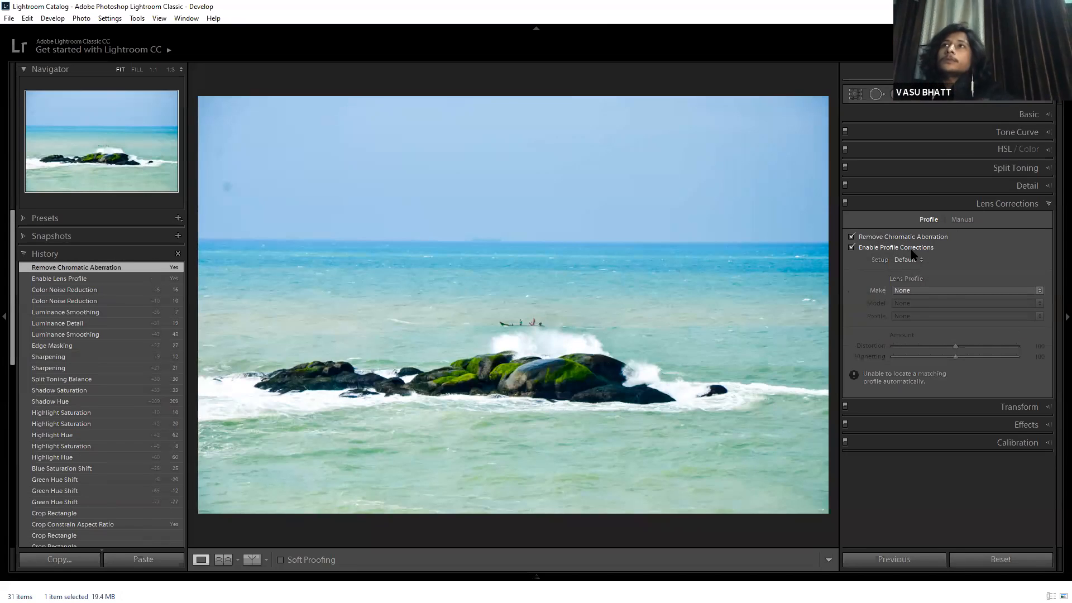
Choose the Nikon AF-S VR Zoom-Nikkor 70-200mm f/2.8G IF-ED lens profile, keeping the Custom setup.
click(961, 291)
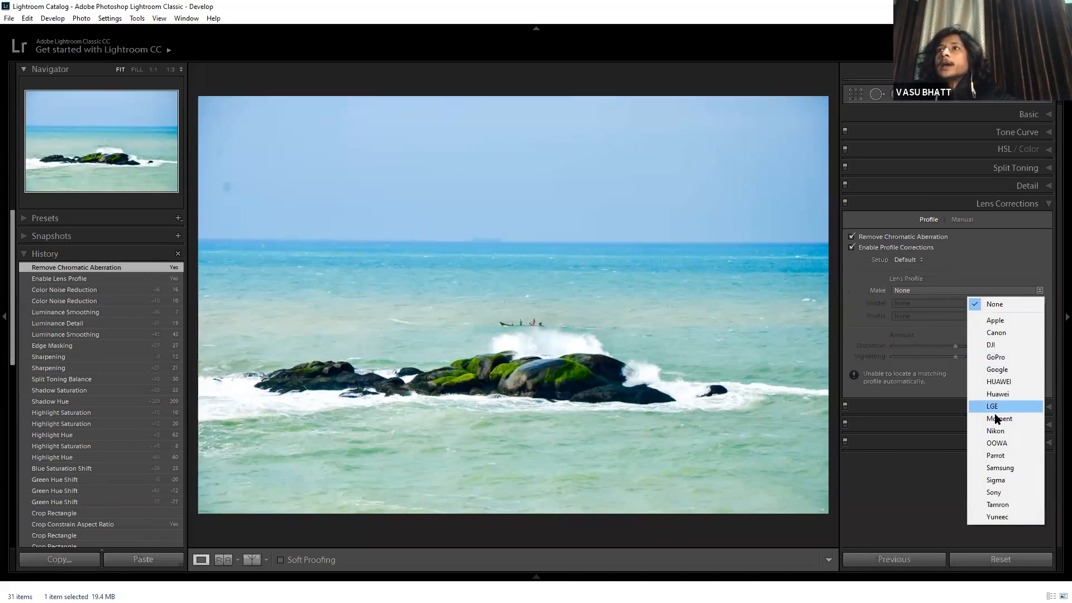
click(999, 428)
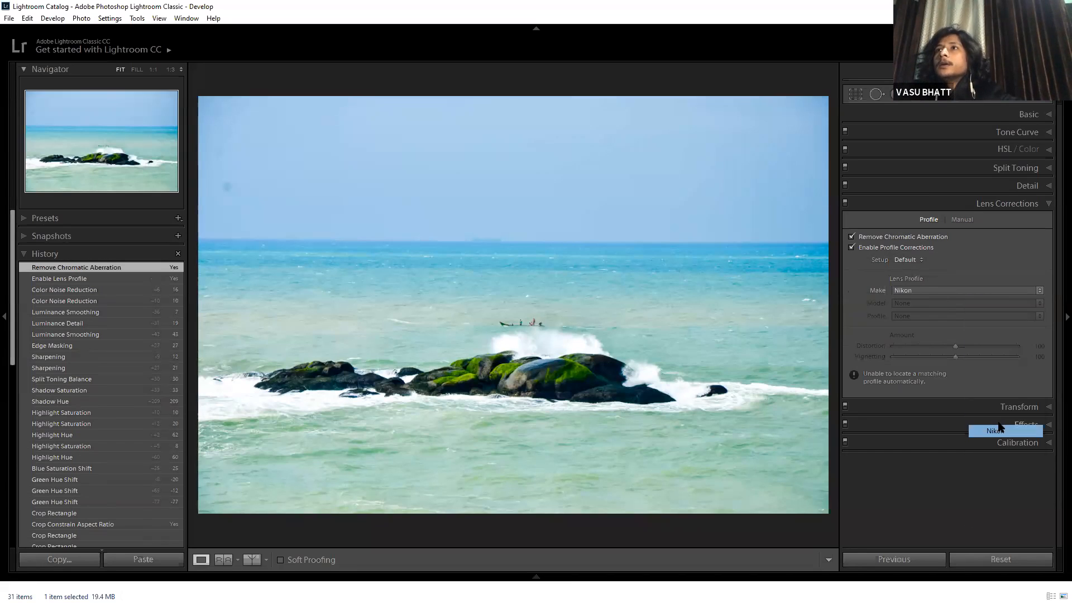
click(961, 303)
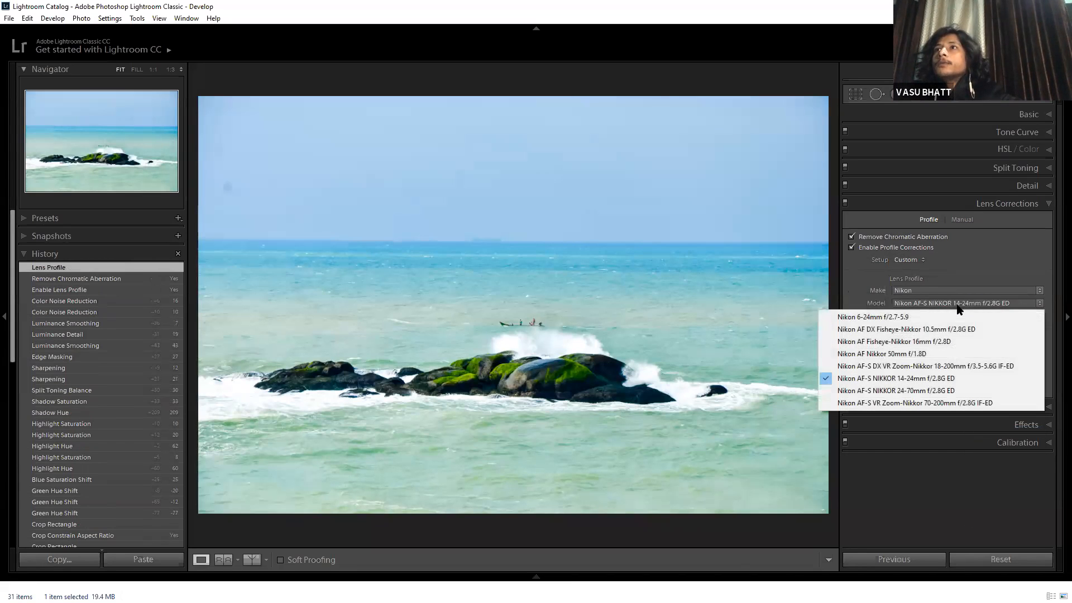
click(948, 403)
click(969, 316)
click(972, 329)
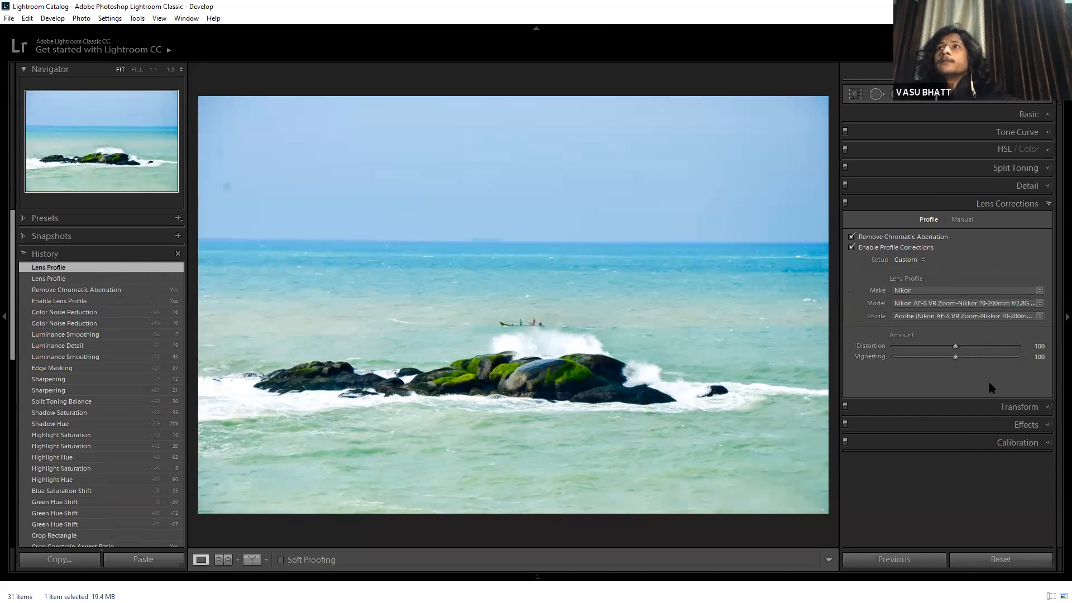
click(919, 261)
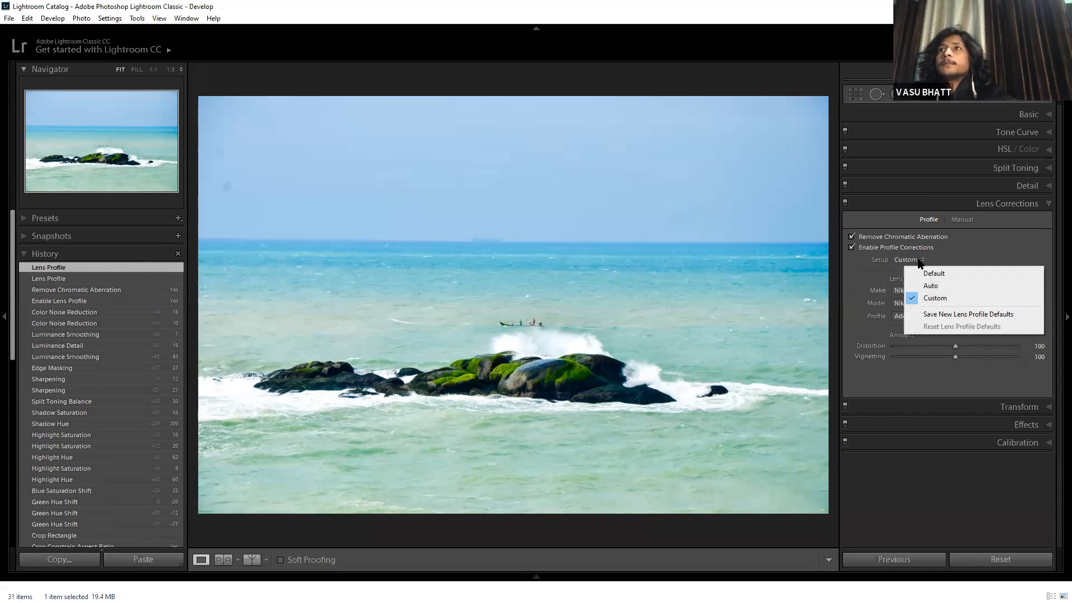
click(865, 268)
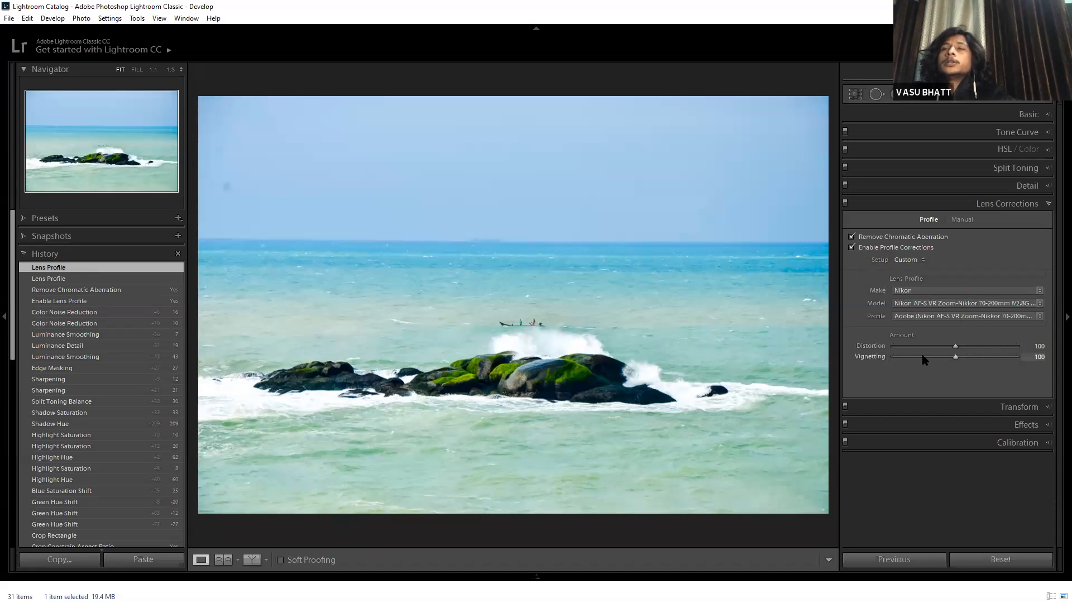
Try the lens profile's distortion correction at 0 and 196, and undo both changes.
click(945, 347)
drag(943, 349, 893, 350)
click(1003, 350)
key(ctrl+z)
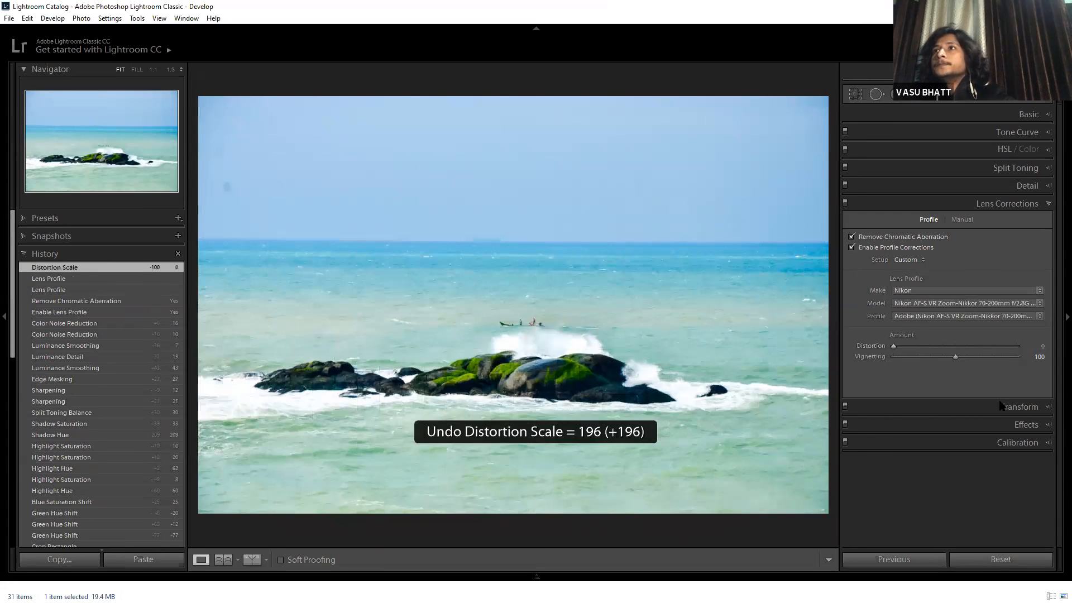
key(ctrl+z)
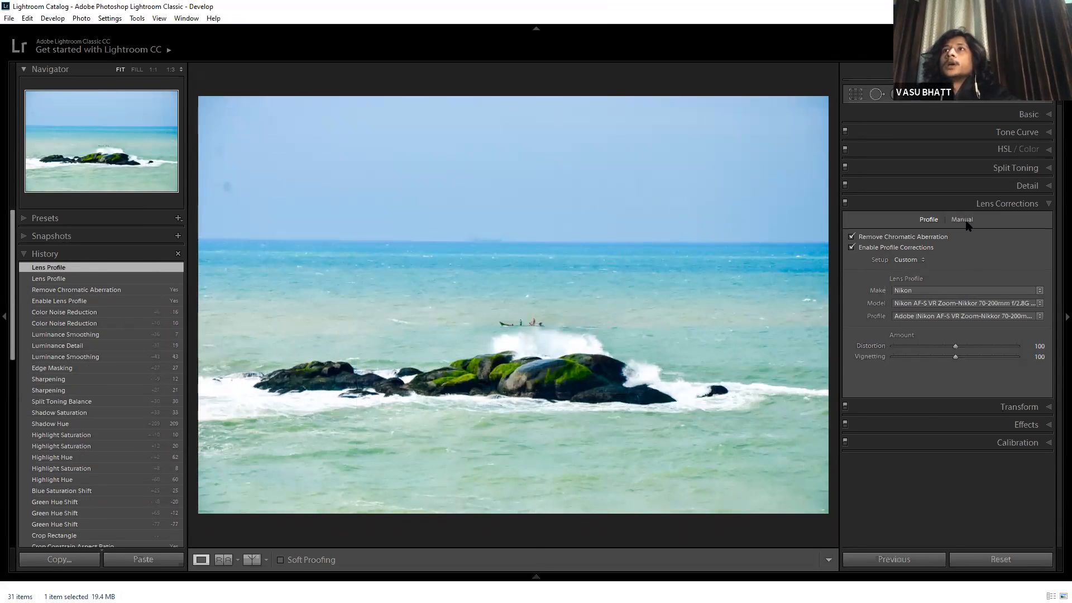
Set the purple defringe amount to 15 in the manual lens corrections.
click(735, 237)
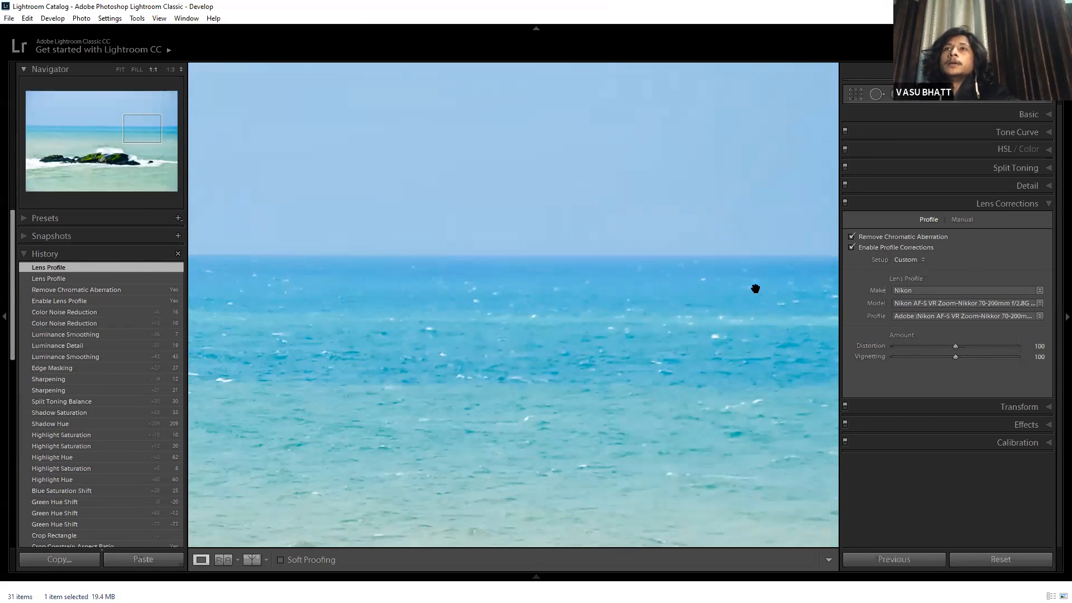
click(962, 222)
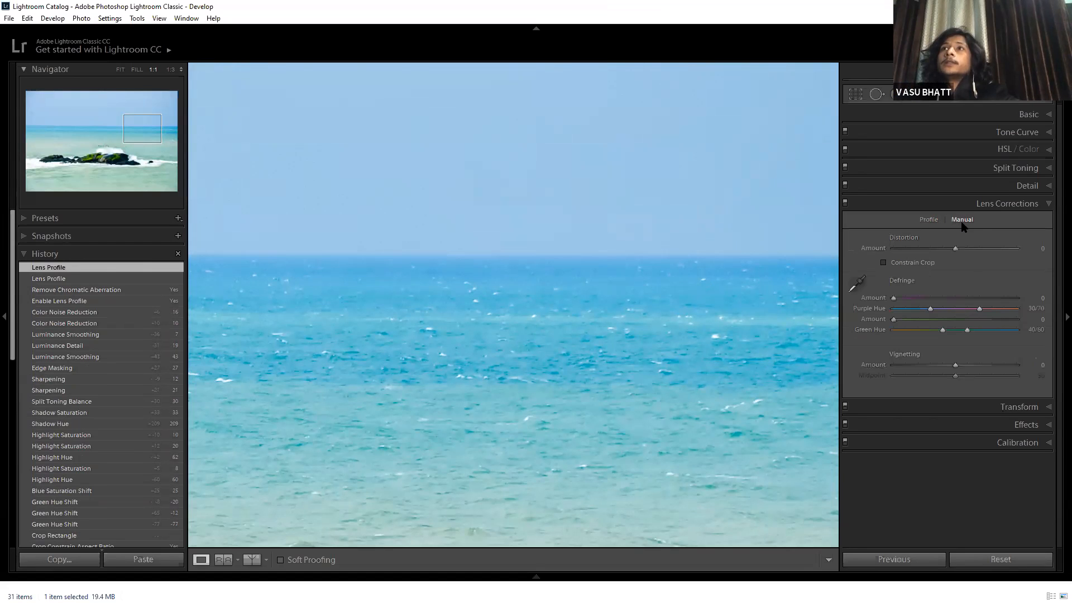
click(933, 222)
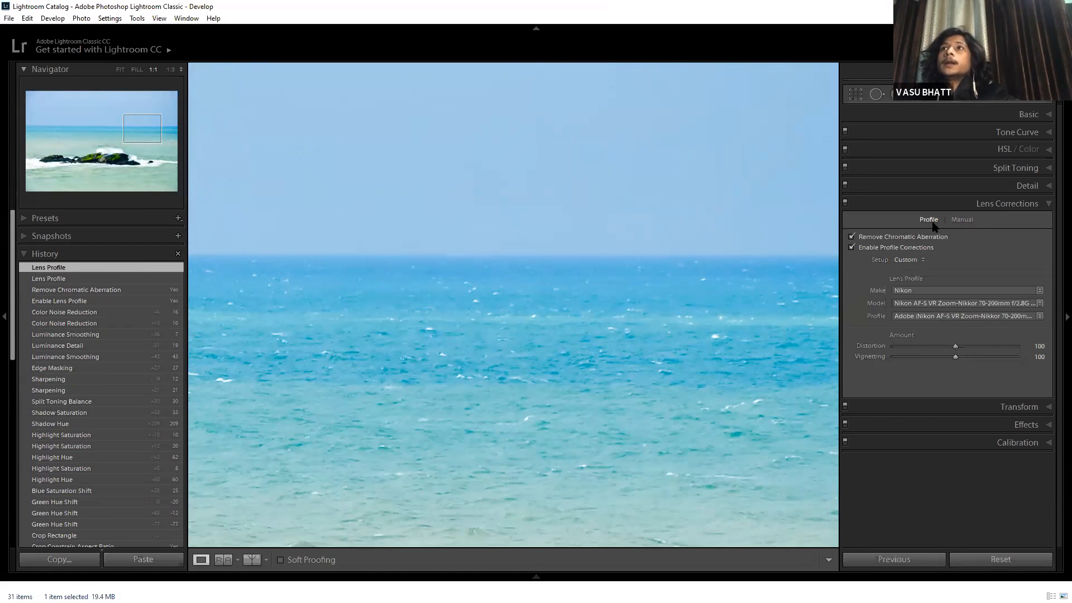
click(962, 220)
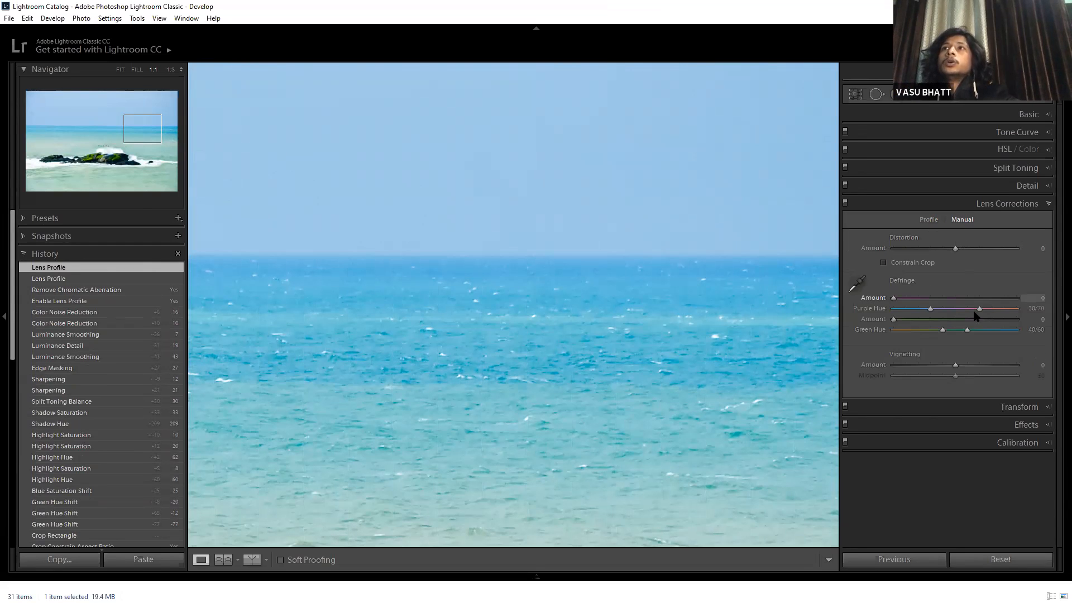
mouse_move(970, 299)
mouse_down()
mouse_move(998, 302)
mouse_move(937, 305)
mouse_move(987, 301)
mouse_up()
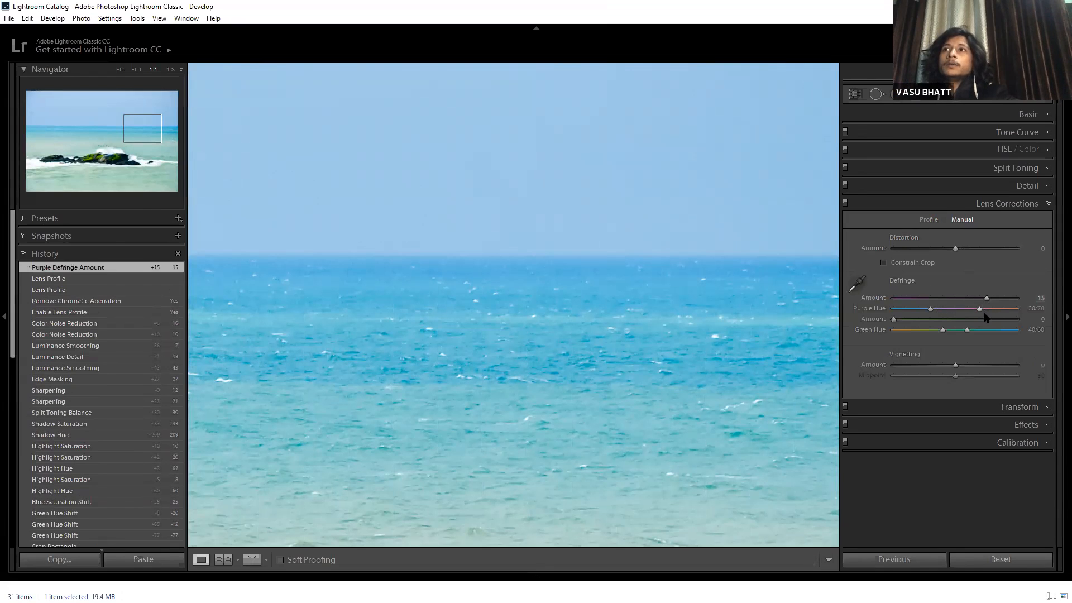
click(1042, 206)
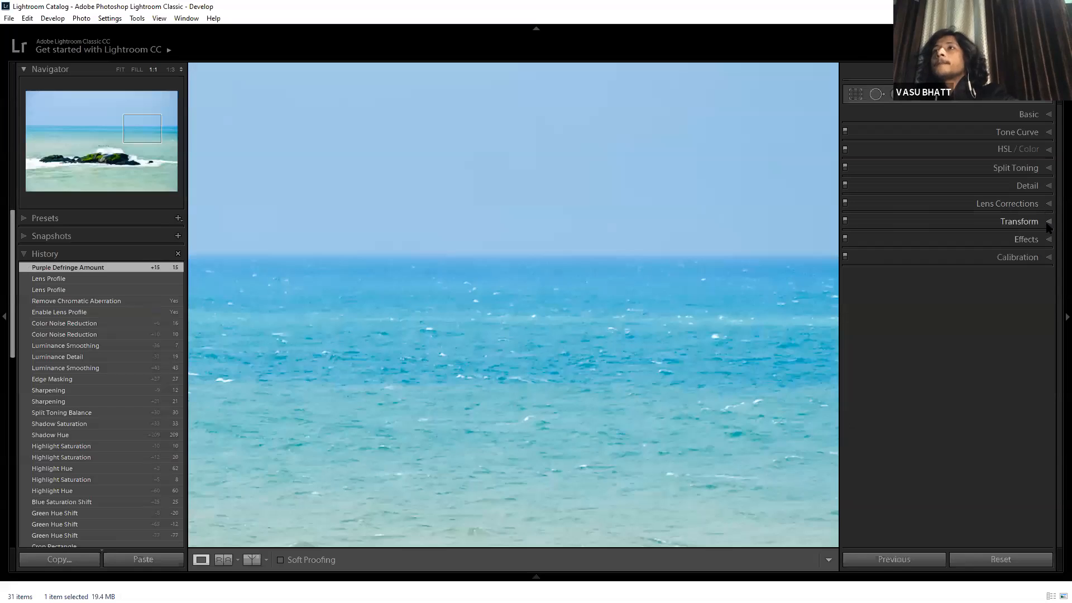
Try a vertical perspective of -76 and an X offset of about -48.4 on the whole photo, and undo both changes.
click(1047, 223)
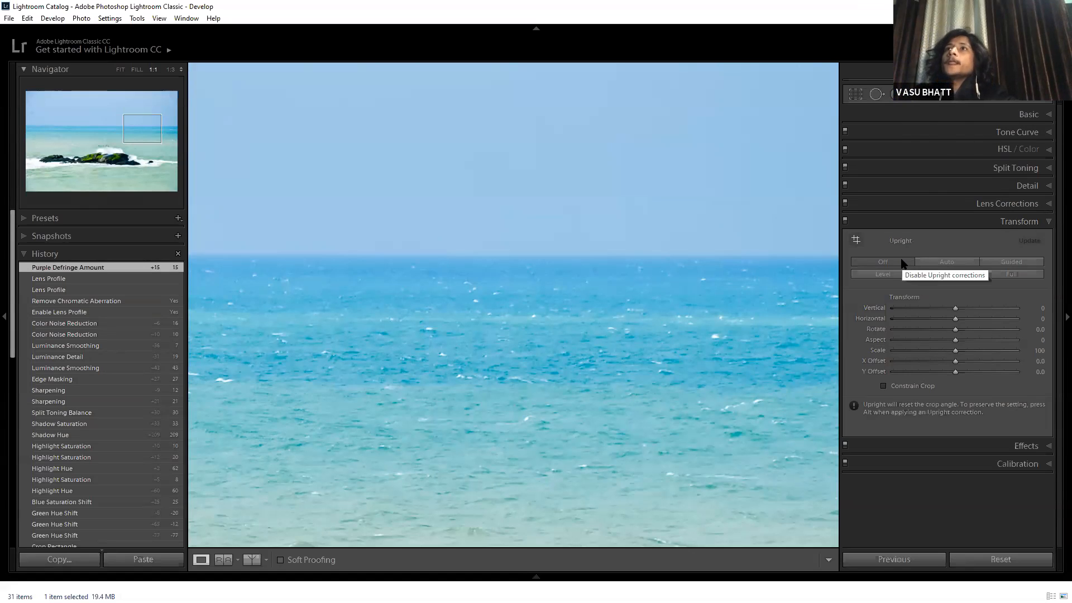
click(584, 273)
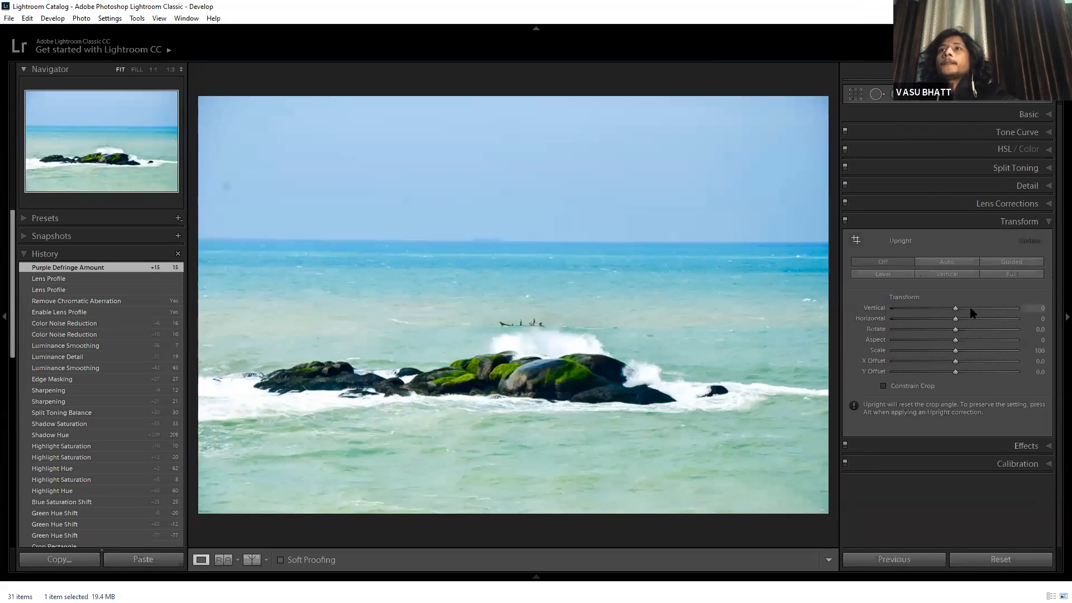
drag(930, 311, 906, 312)
key(ctrl+z)
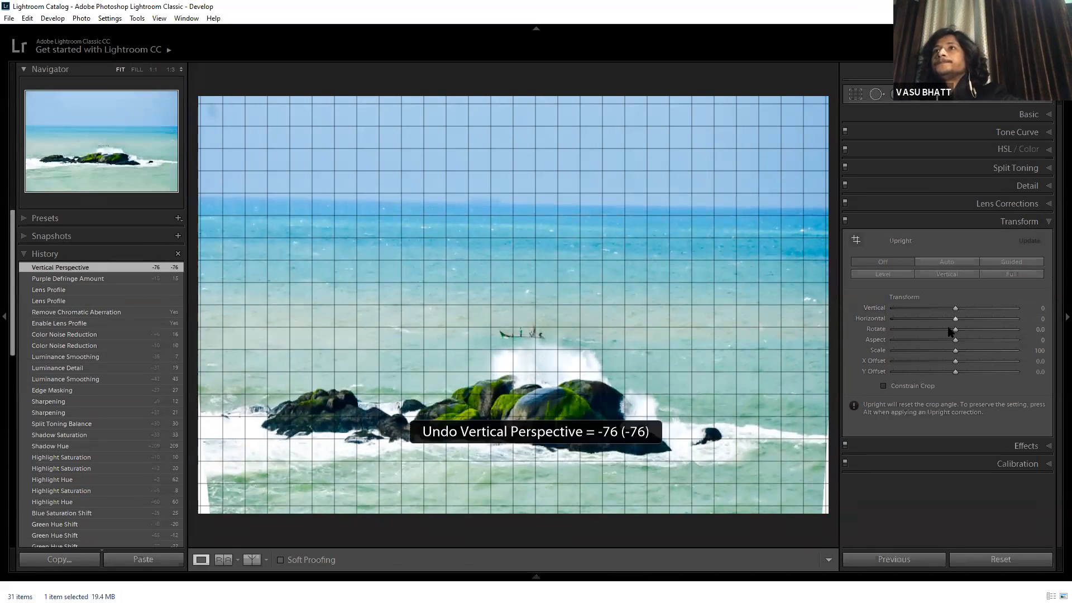
click(929, 362)
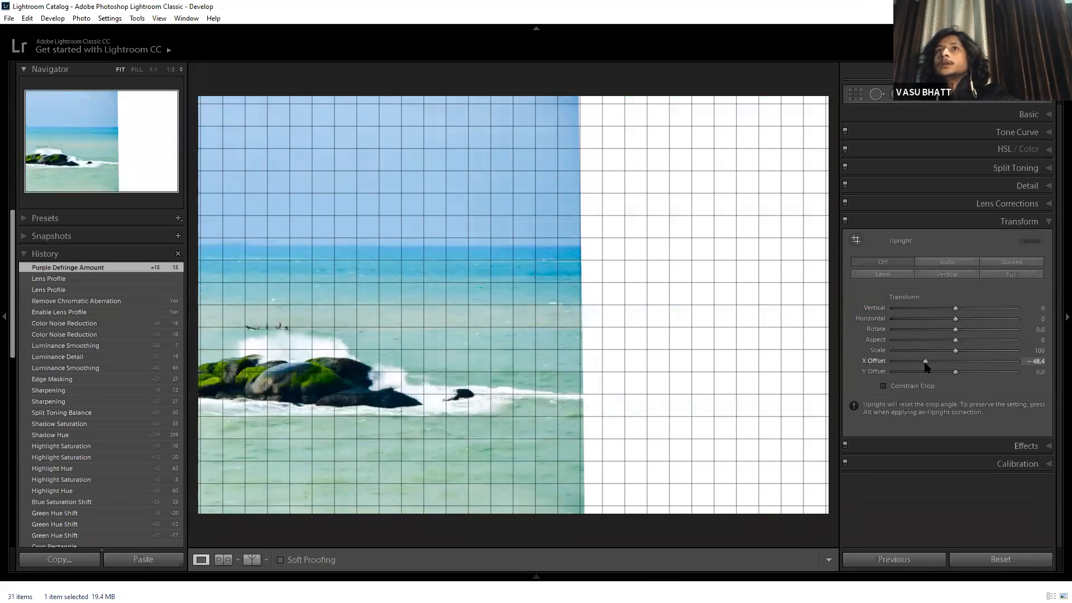
key(ctrl+z)
Try a vertical perspective of -52 combined with horizontal perspective values of +24, +64 and +27.
drag(930, 312, 971, 320)
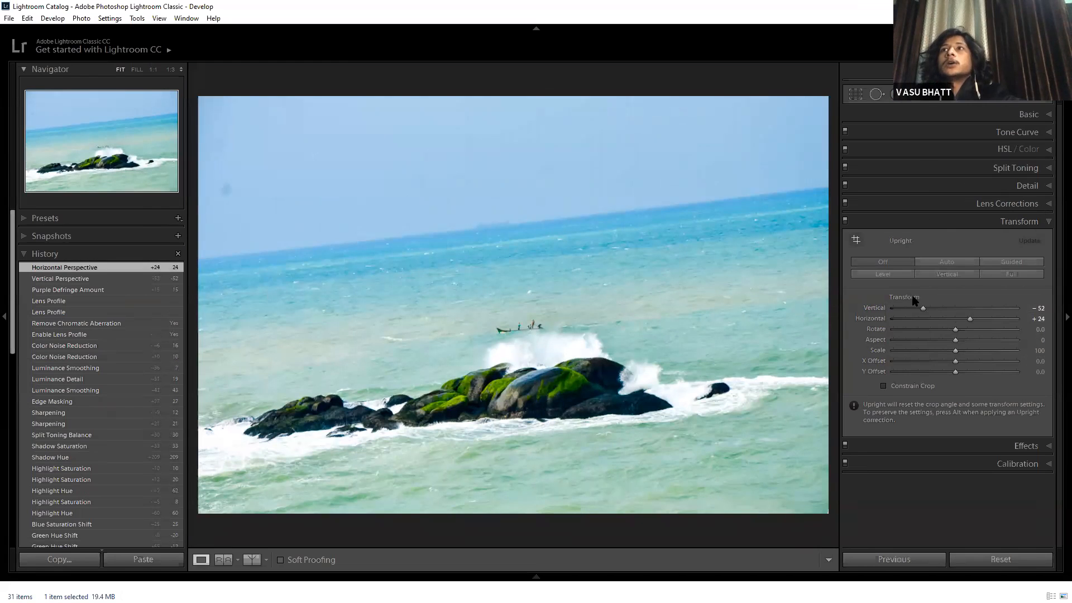
drag(973, 320, 998, 321)
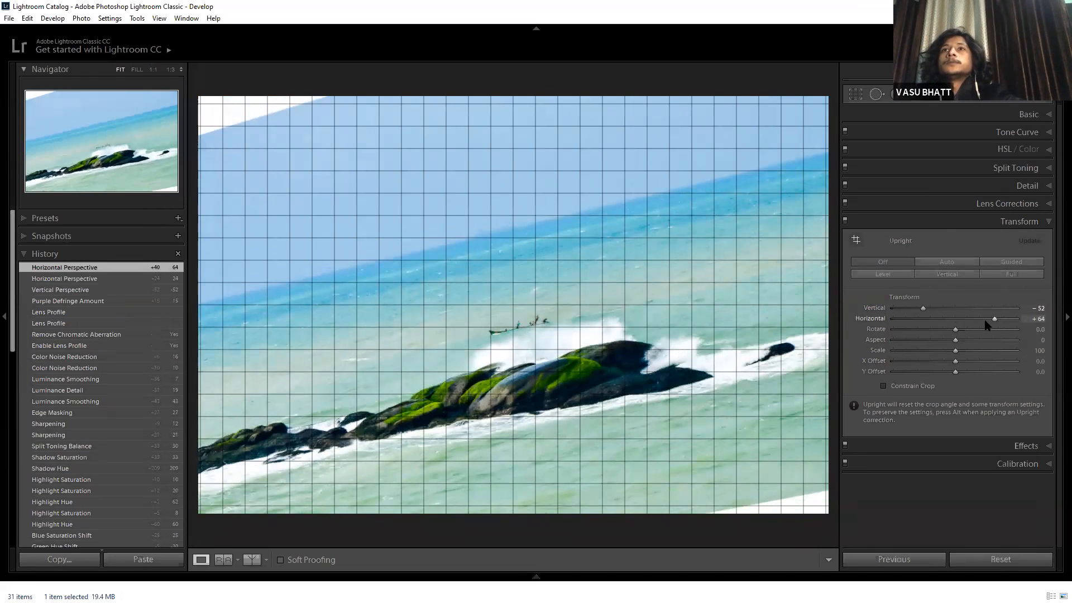
click(972, 319)
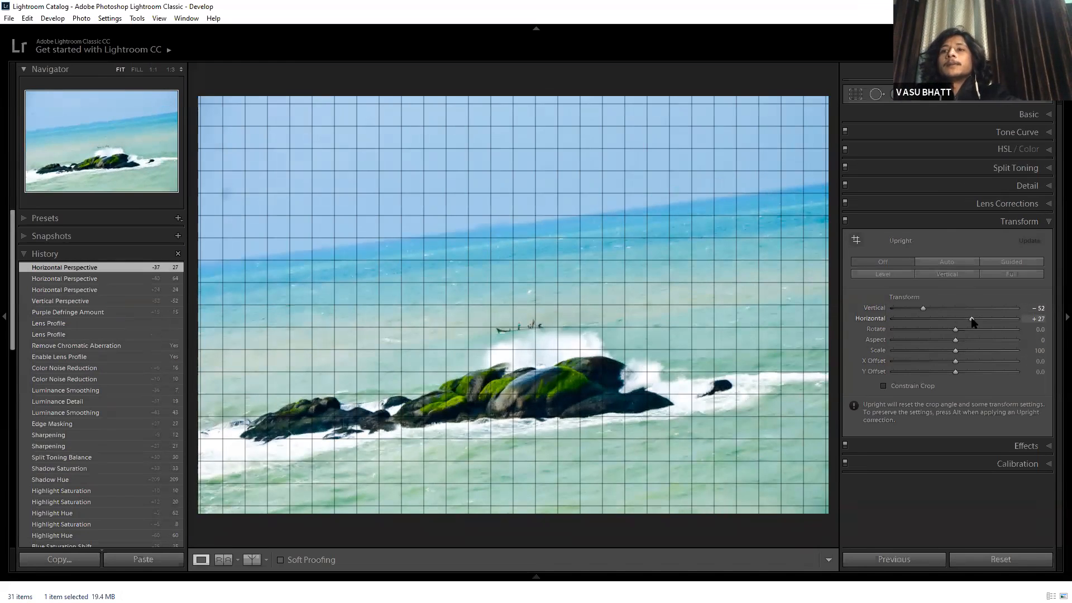
Apply the Auto Upright perspective correction and set the vertical transform to +21.
click(960, 262)
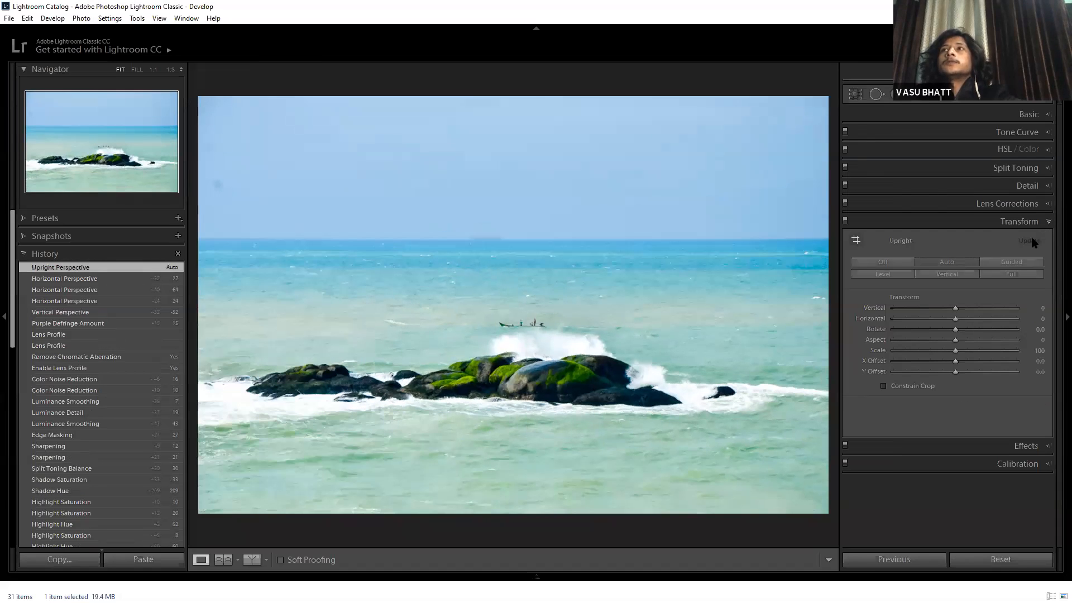
mouse_move(955, 309)
mouse_down()
mouse_move(943, 310)
mouse_move(968, 311)
mouse_up()
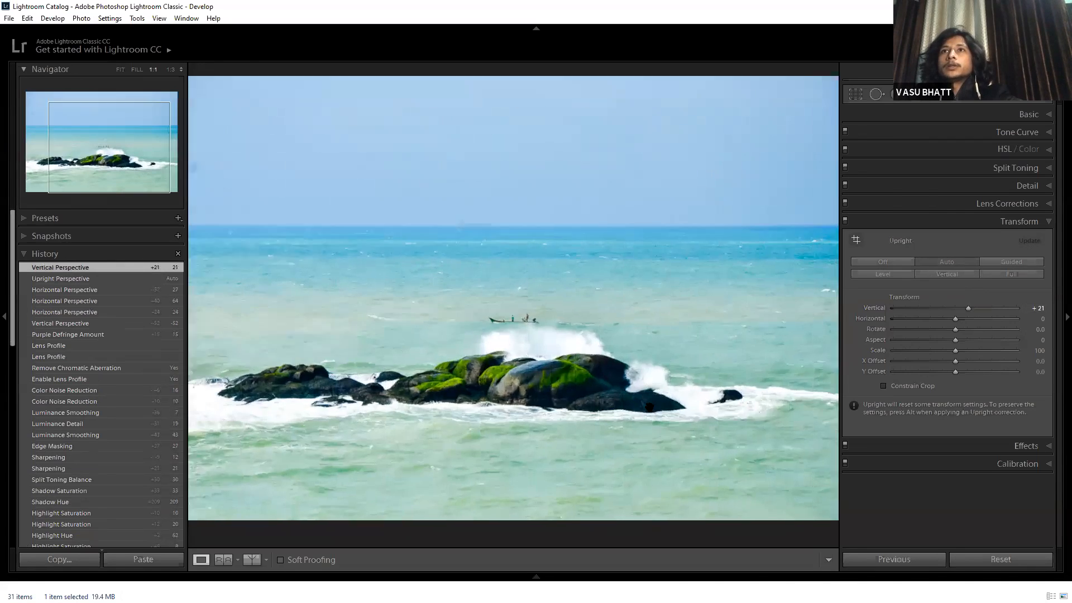
click(651, 410)
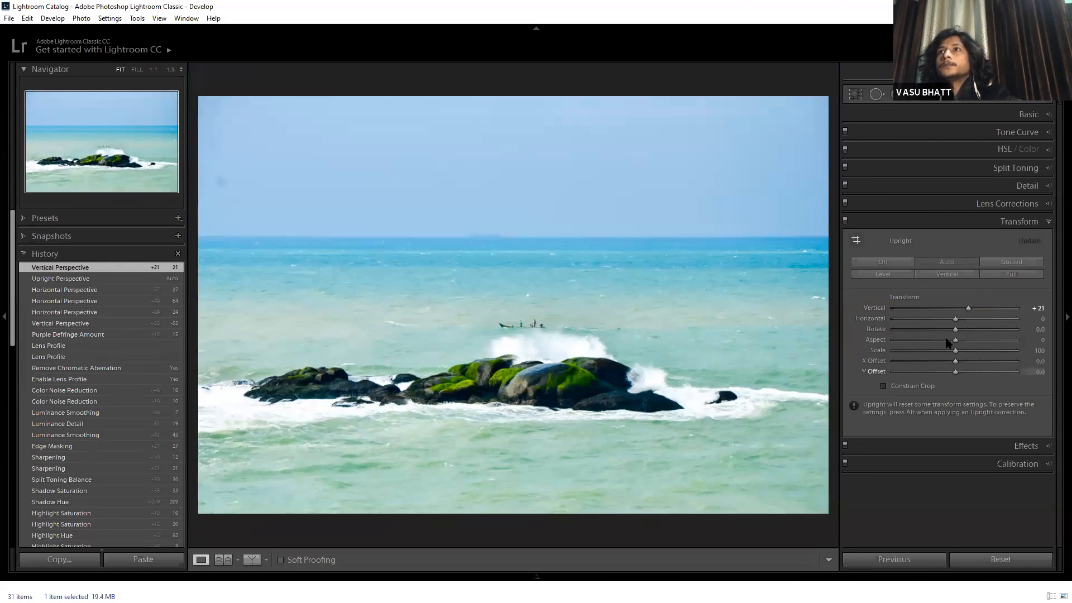
Try shrinking the transformed photo to a scale of 71 and 73.
drag(956, 350, 919, 353)
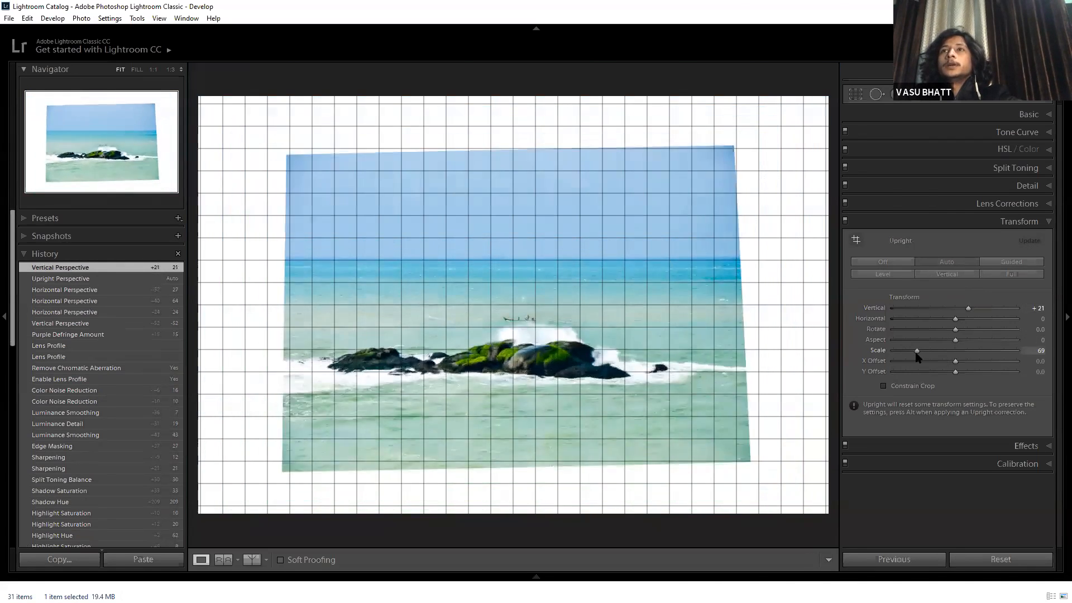
click(968, 310)
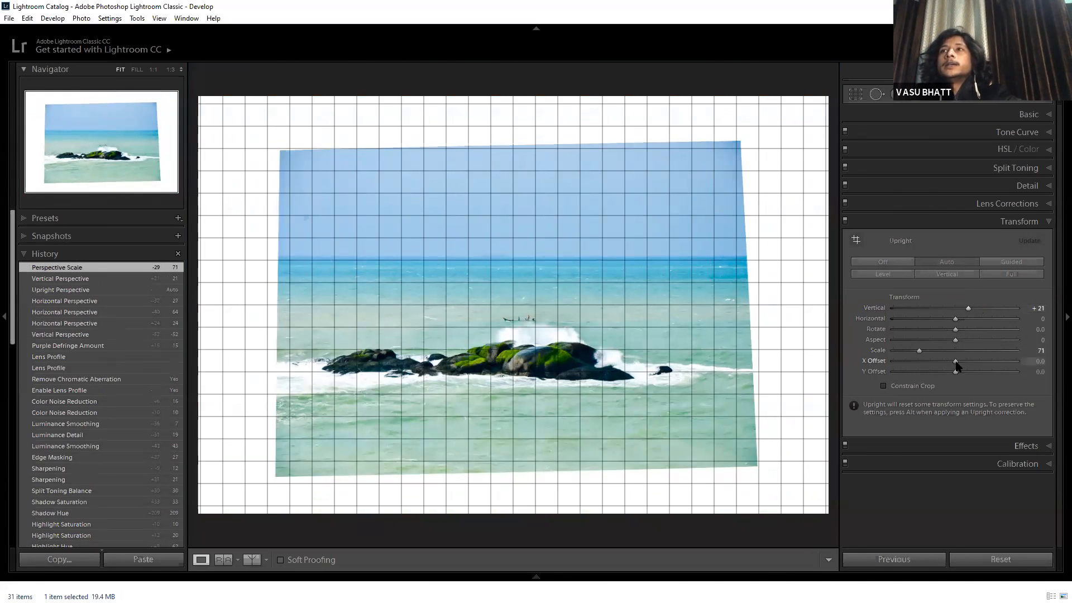
mouse_move(920, 353)
mouse_down()
mouse_move(906, 358)
mouse_move(922, 359)
mouse_up()
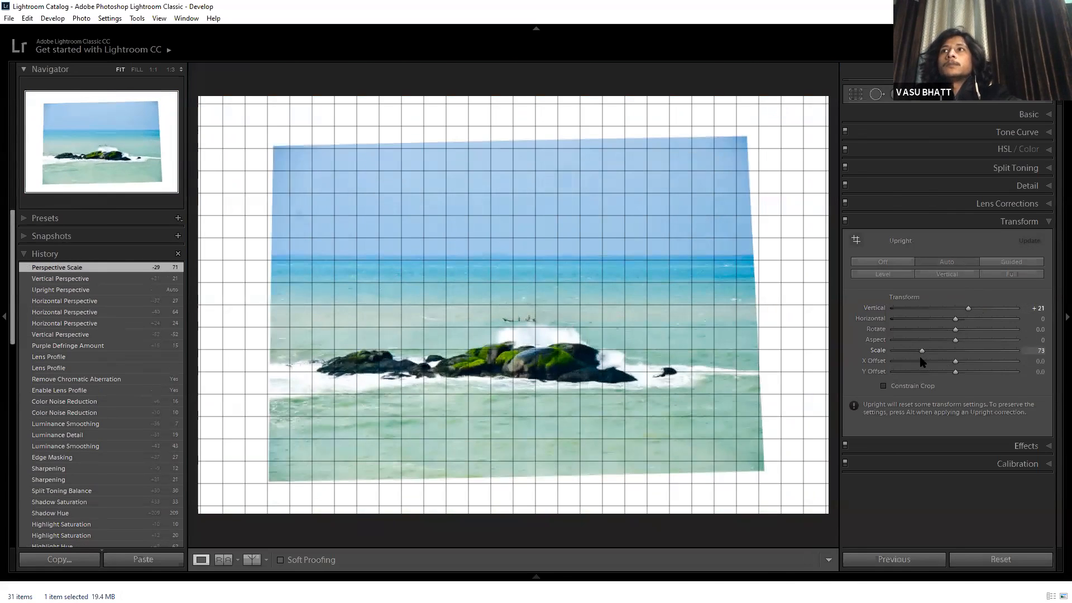
Set the vertical transform to +33 after trying -98, and undo a trial rotation of -1.
click(969, 308)
drag(978, 313, 893, 316)
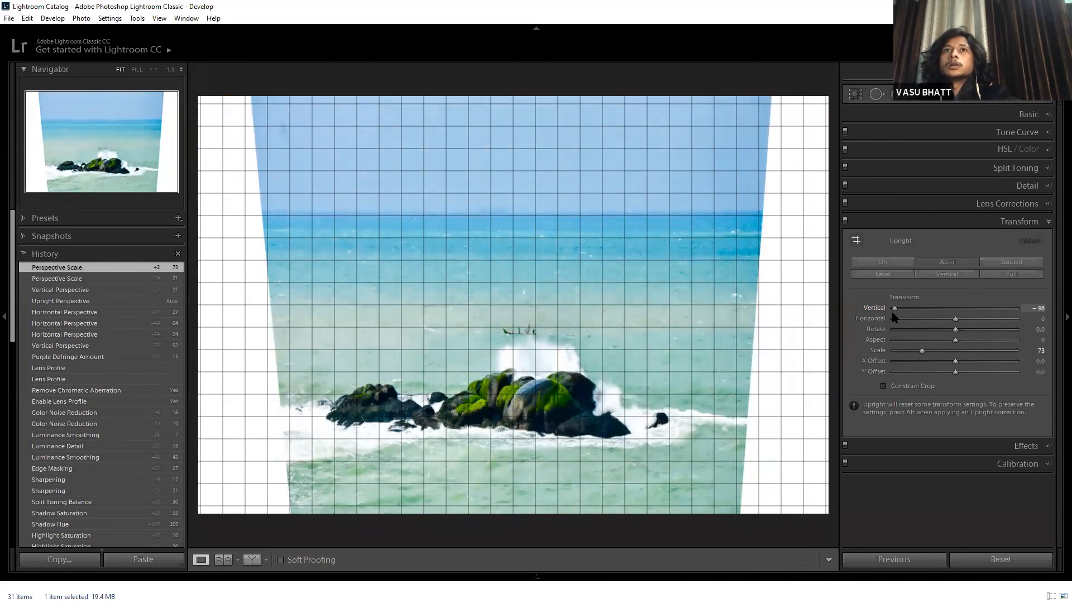
drag(894, 309, 949, 330)
key(ctrl+z)
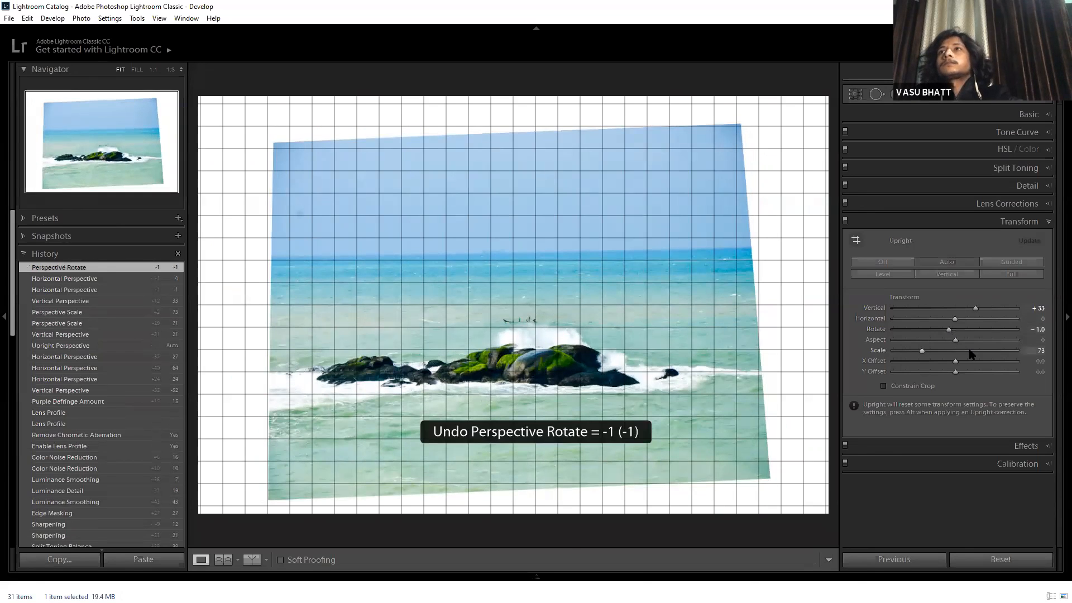
Try an aspect transform of +29 on the photo and undo it.
drag(956, 340, 896, 343)
drag(996, 357, 957, 354)
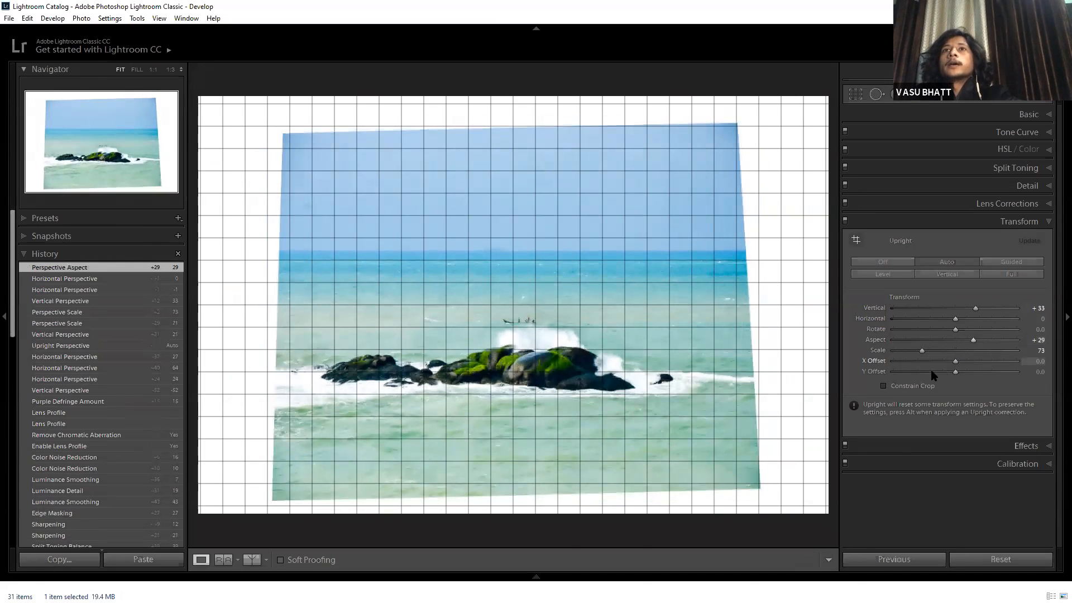
key(ctrl+z)
Set the transform scale to 103 so the photo fills the frame.
drag(965, 374, 954, 373)
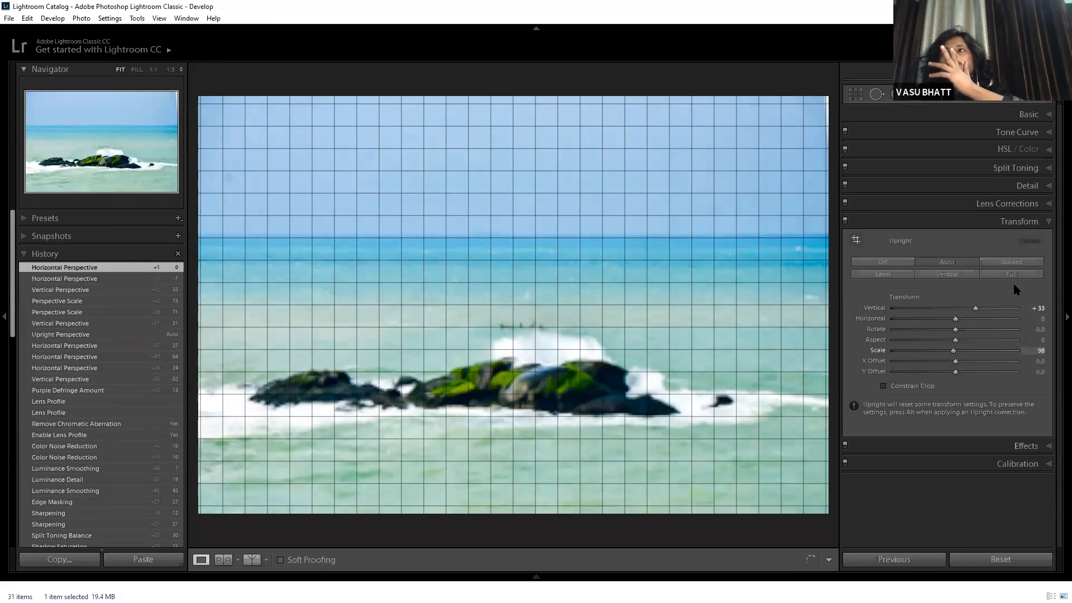
key(ctrl+z)
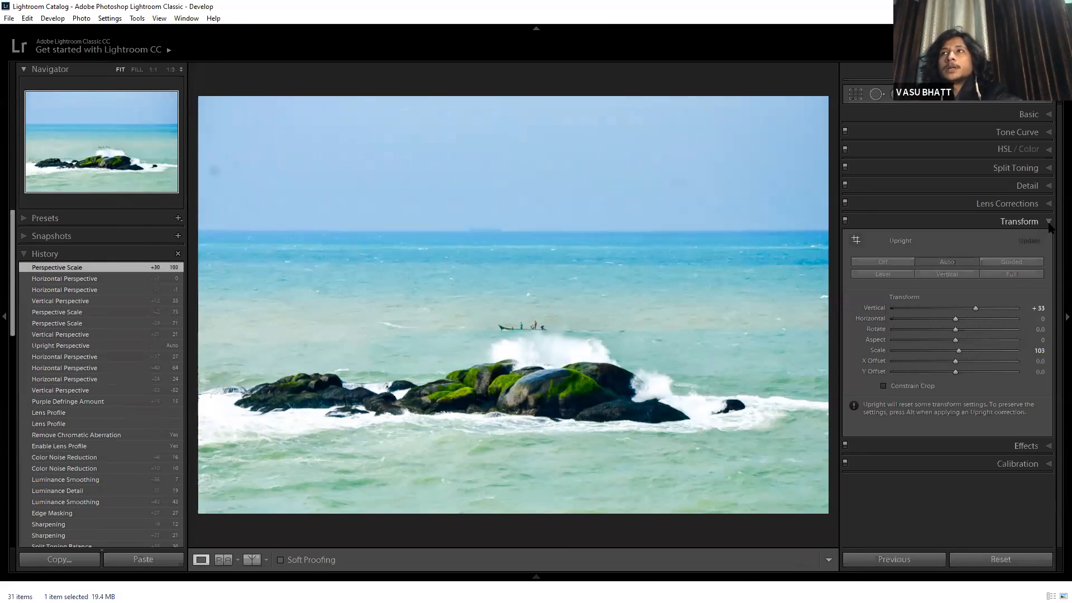
click(1049, 223)
Try a post-crop vignette amount of +14 in the Highlight Priority style and undo it.
click(1049, 240)
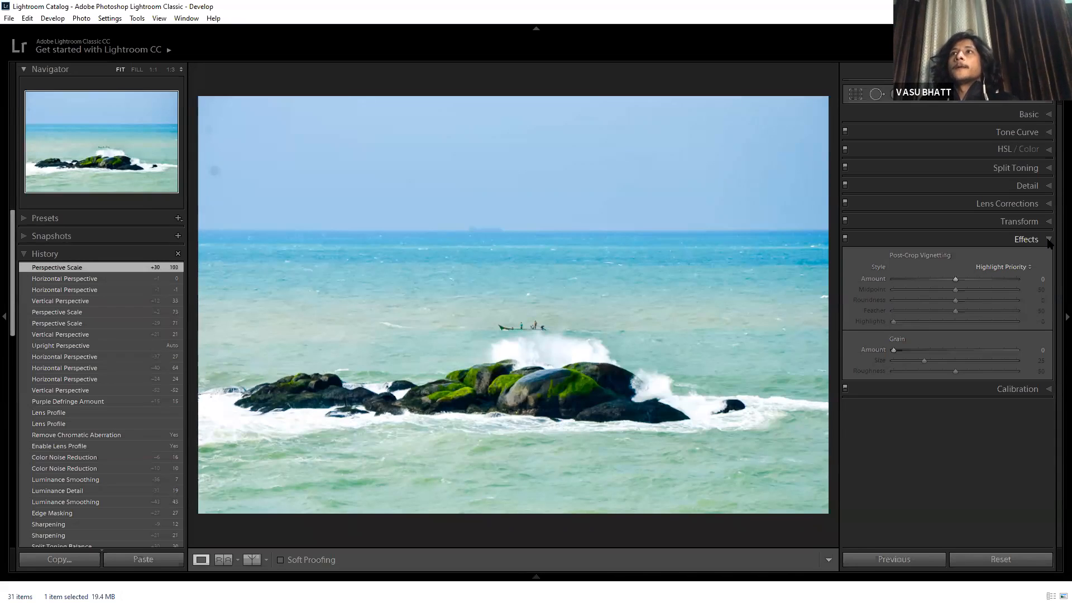
mouse_move(955, 281)
mouse_down()
mouse_move(942, 285)
mouse_move(962, 284)
mouse_up()
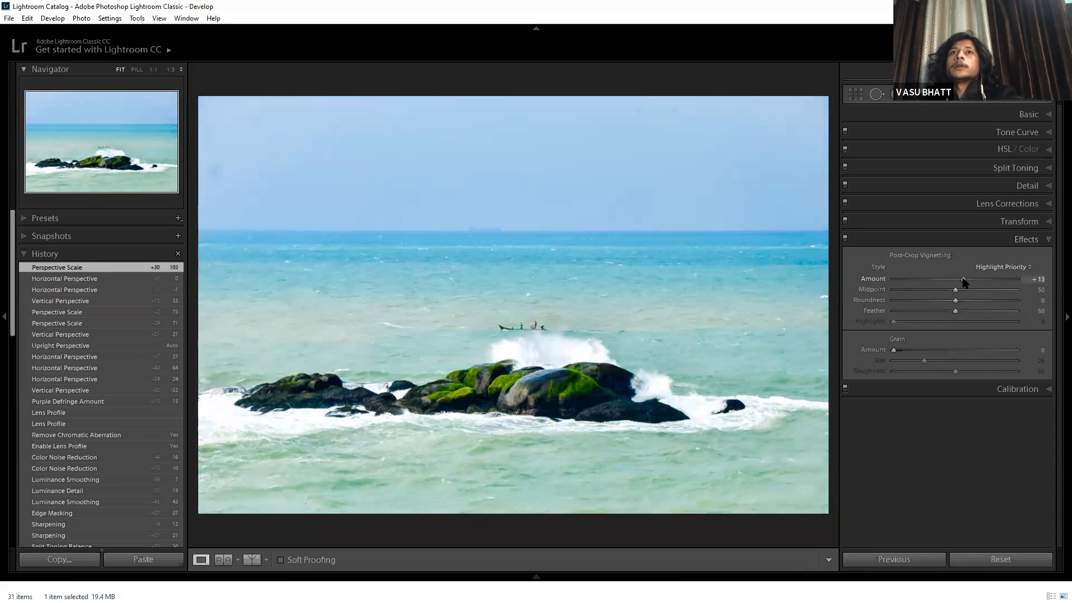
key(ctrl+z)
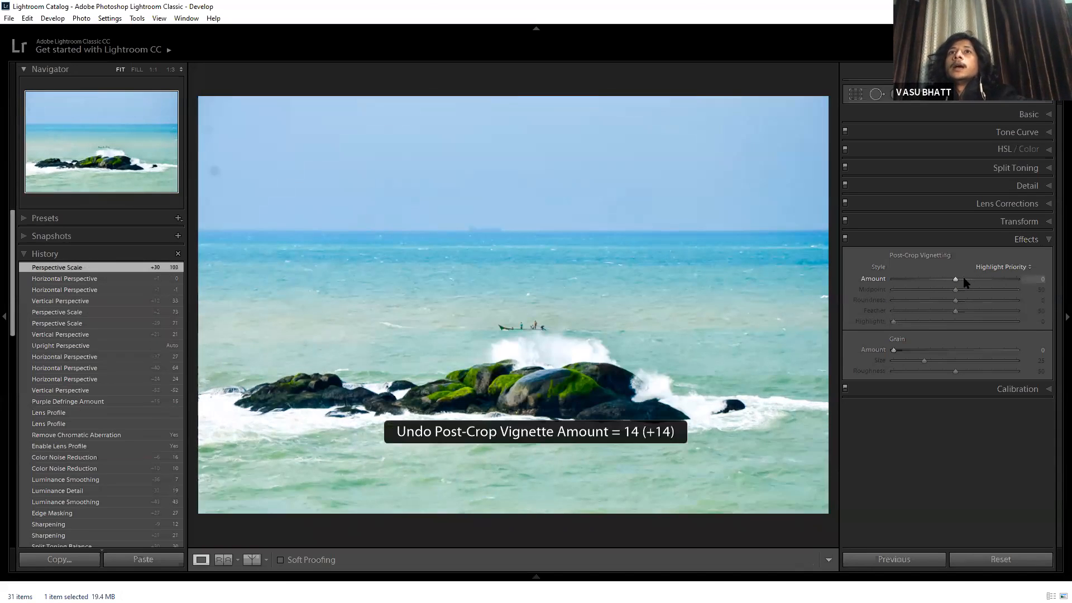
Set the post-crop vignette amount to -100 and its midpoint to 29.
drag(957, 284, 956, 285)
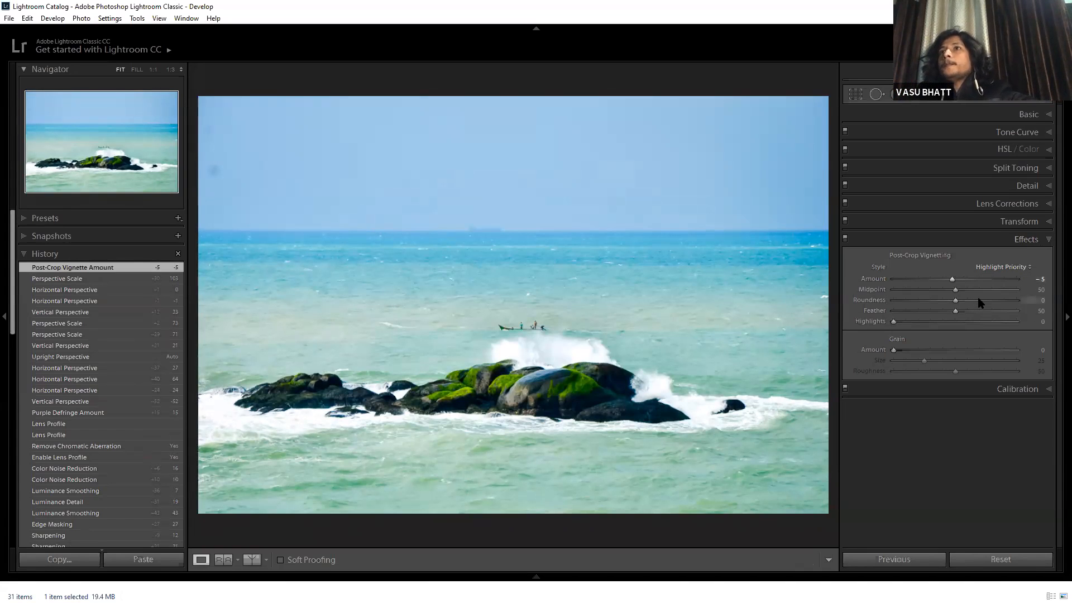
drag(948, 283, 893, 296)
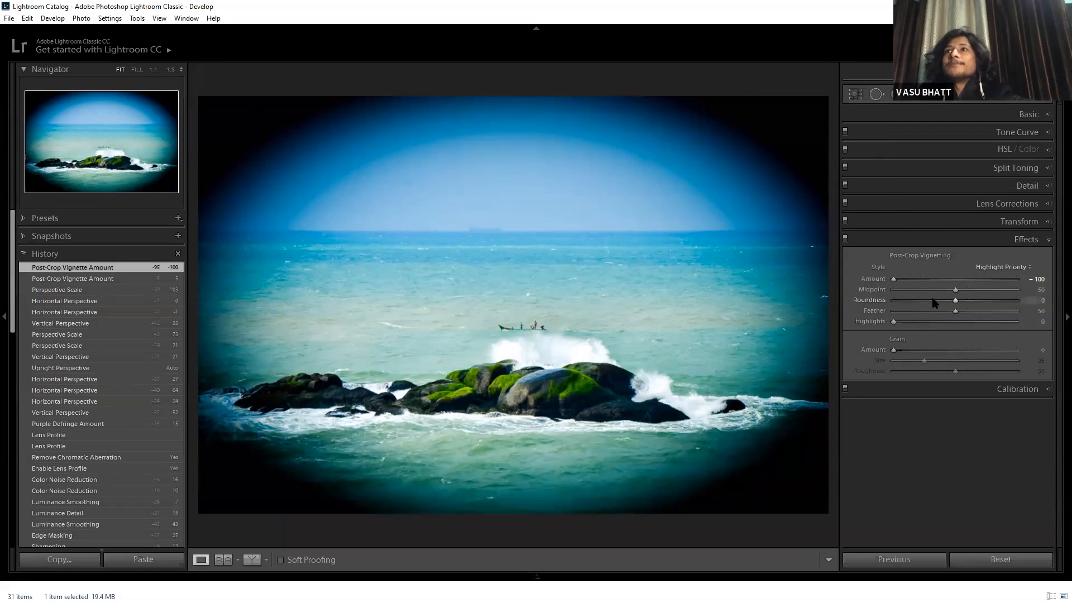
drag(956, 290, 1029, 290)
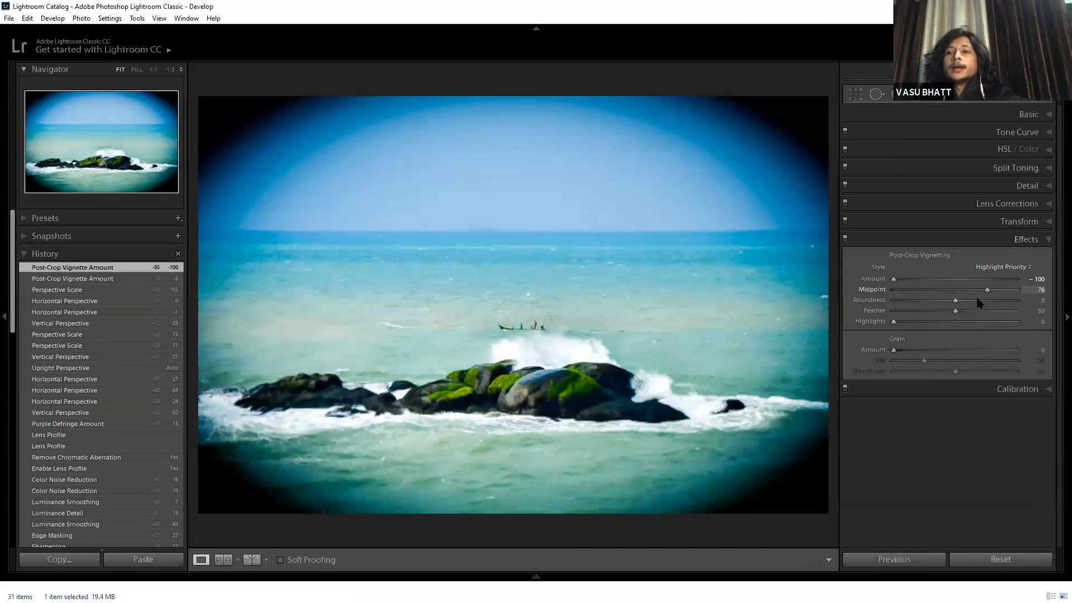
drag(996, 308, 945, 288)
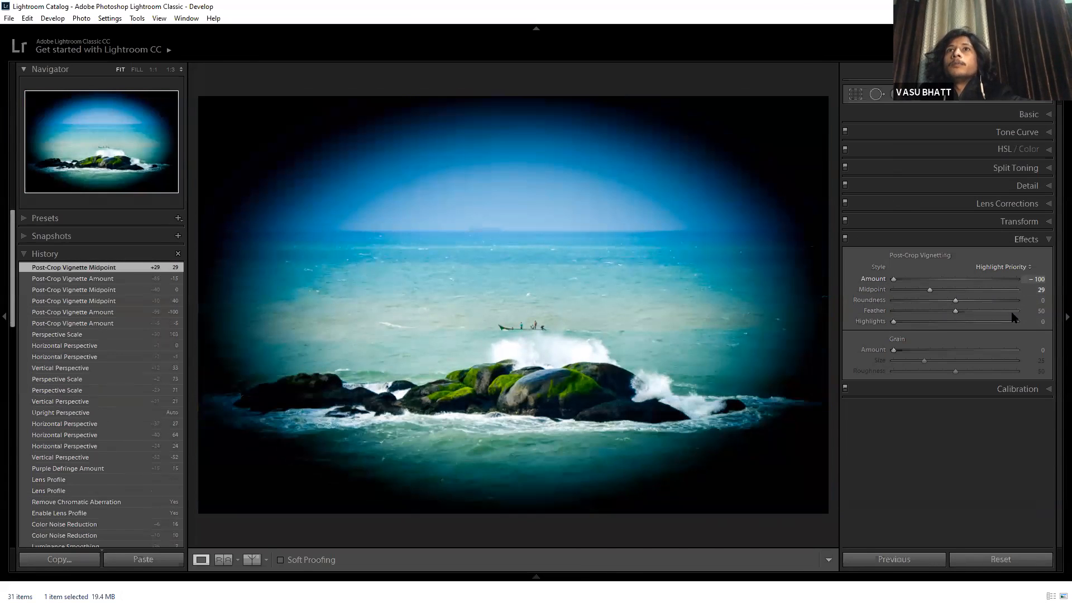
drag(1012, 312, 854, 358)
Set the post-crop vignette roundness to +1 after trying +10.
drag(946, 349, 959, 345)
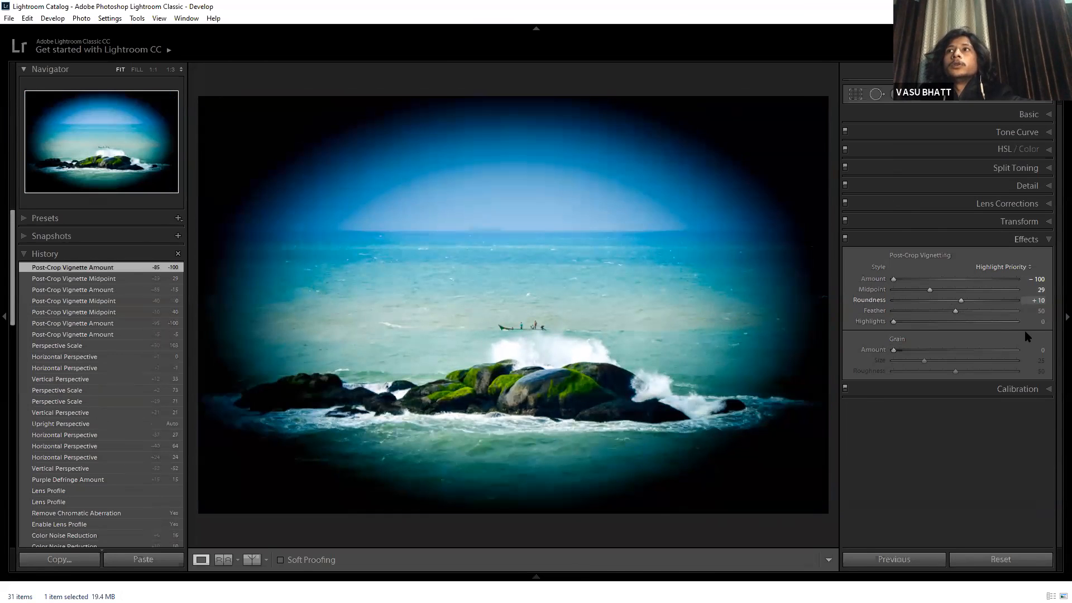
drag(1027, 336, 1018, 339)
click(957, 344)
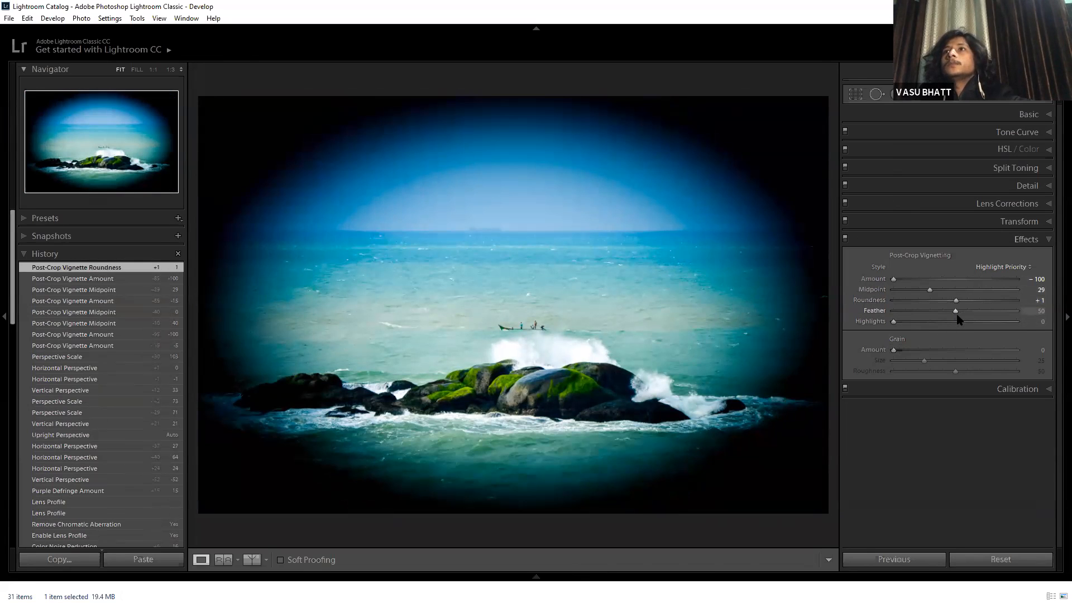
Compare vignette feather values of 82, 0 and 70, and settle on a feather of 52 with the amount at -31.
drag(890, 319, 999, 331)
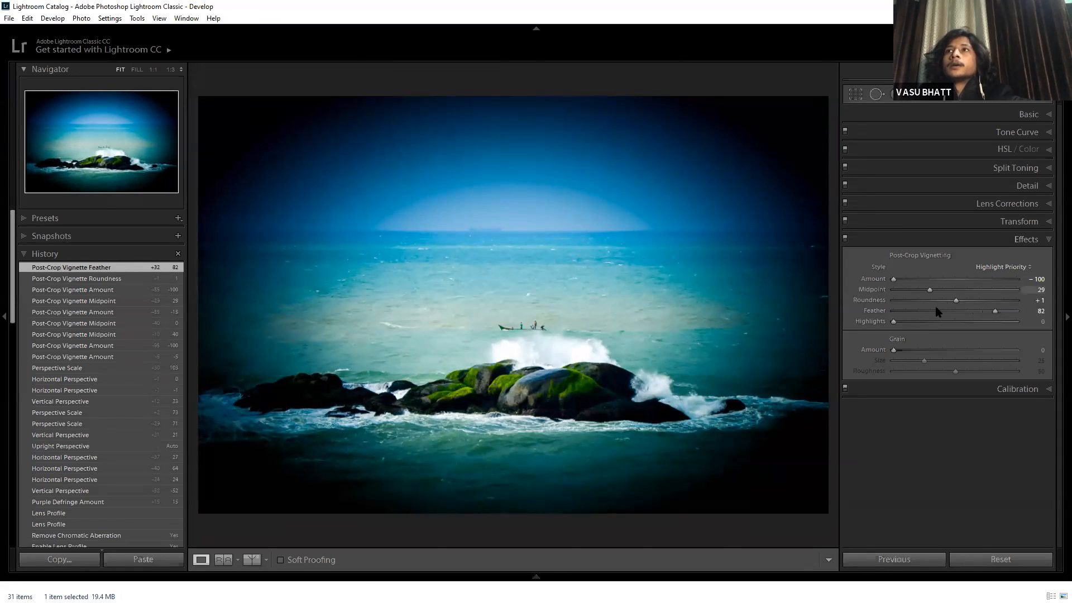
double_click(874, 311)
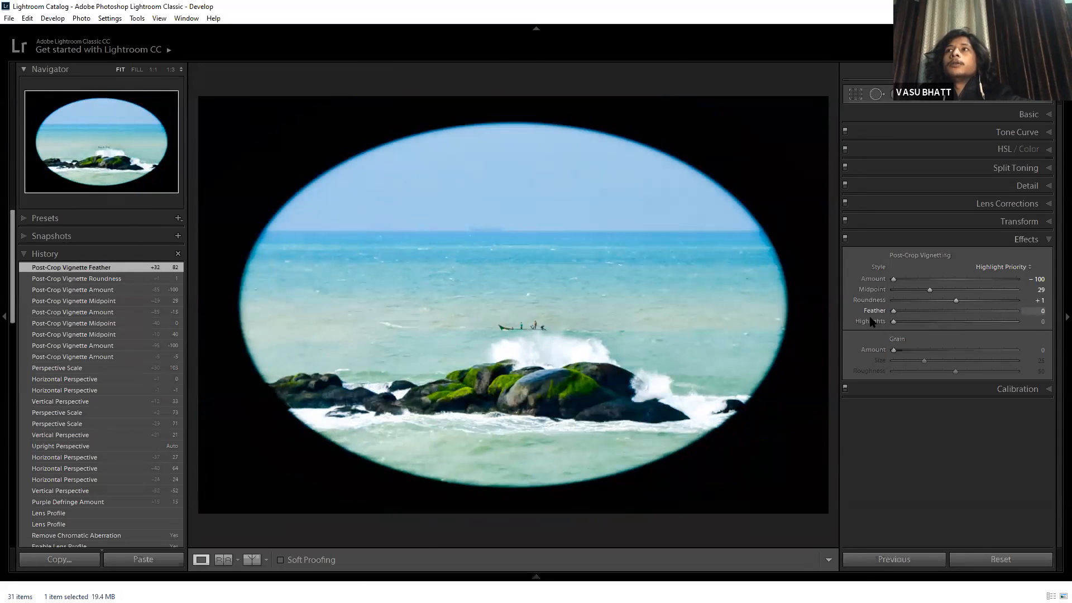
click(951, 280)
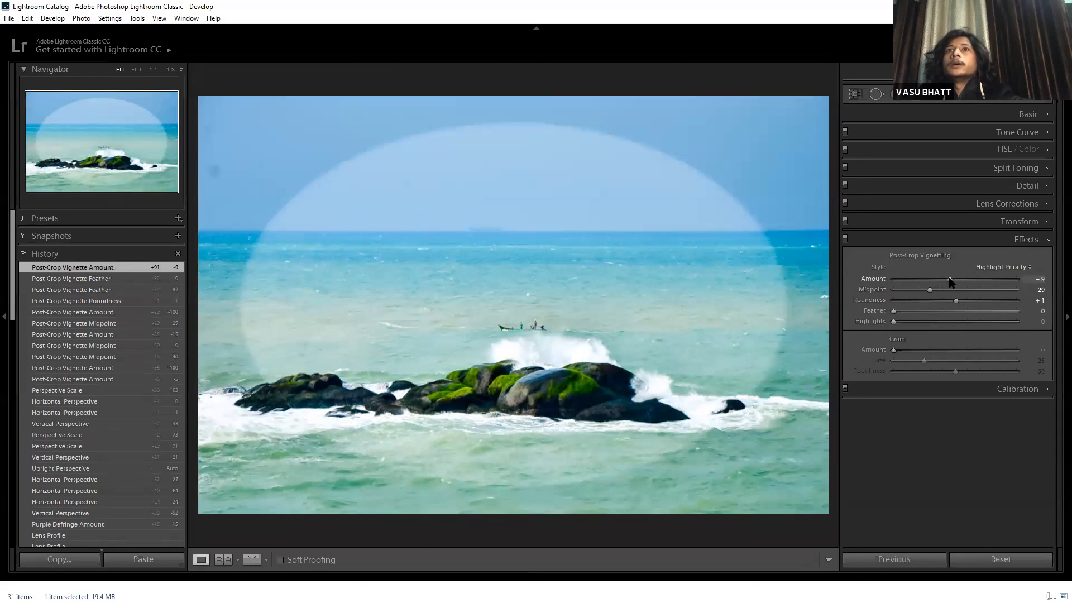
click(978, 311)
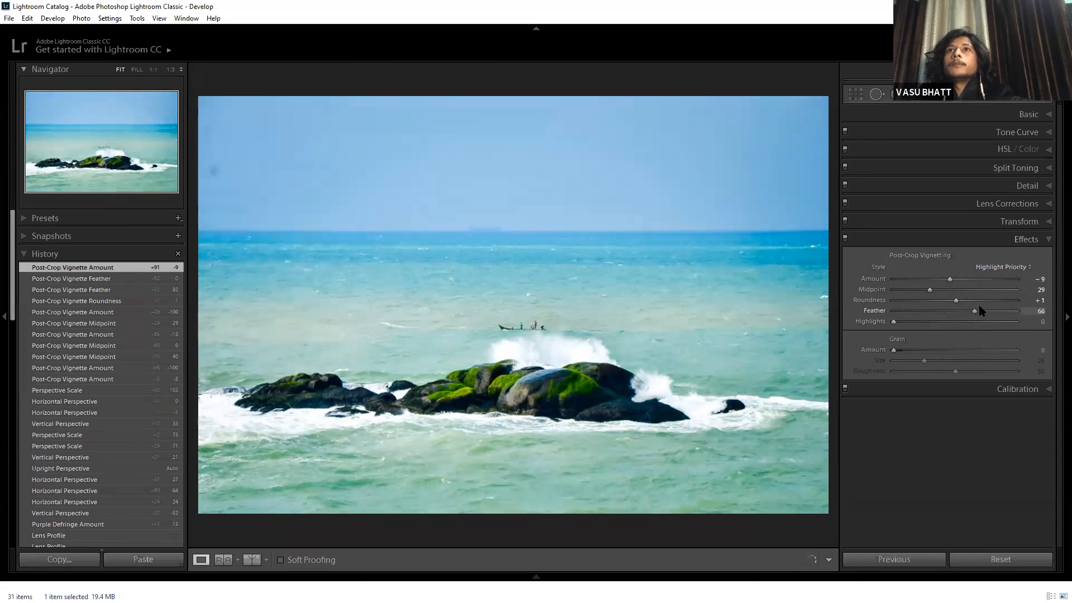
drag(954, 280, 936, 280)
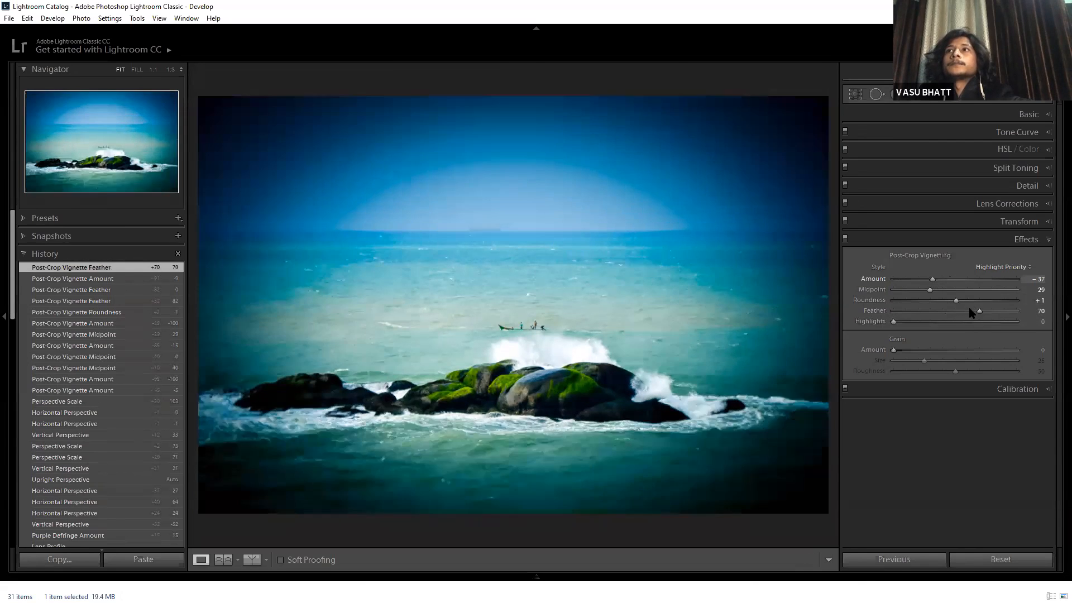
drag(979, 311, 942, 329)
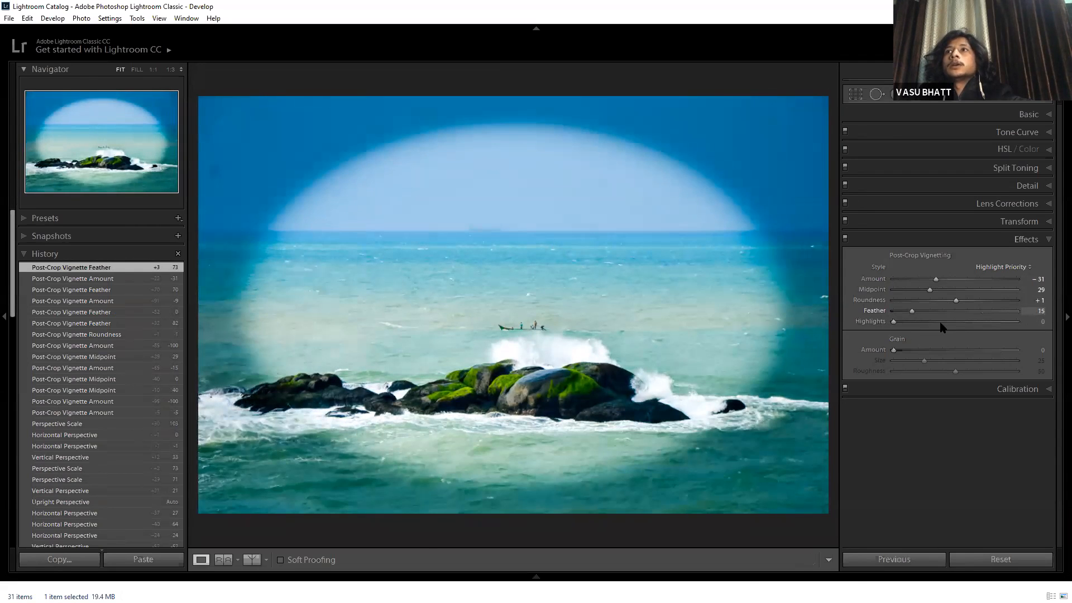
Compare vignette highlights of 70 and 0 at vignette amounts of -100, -21 and -38.
drag(910, 280, 980, 322)
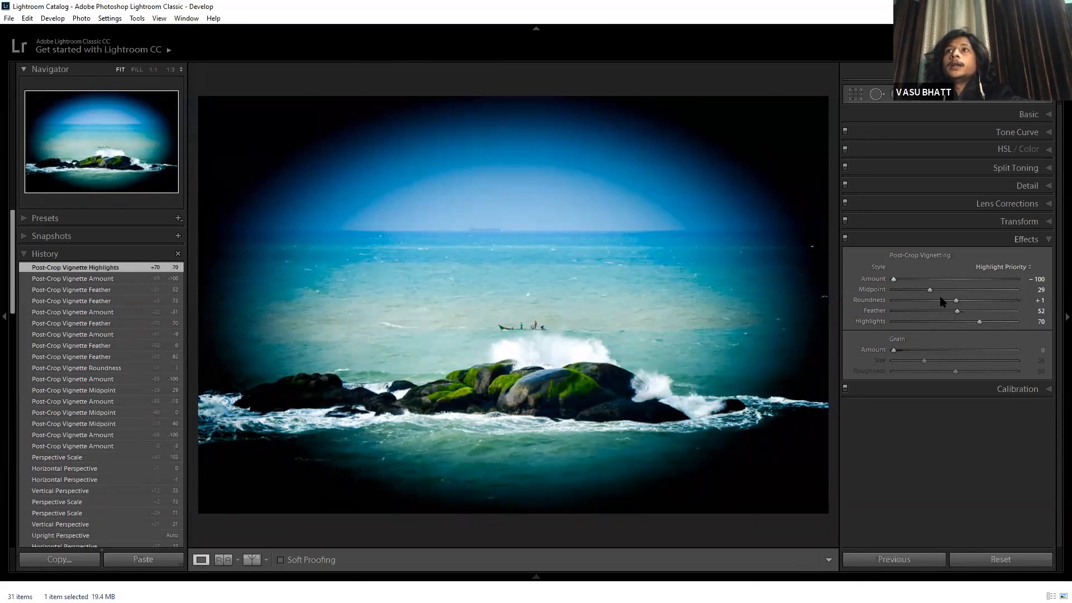
click(941, 279)
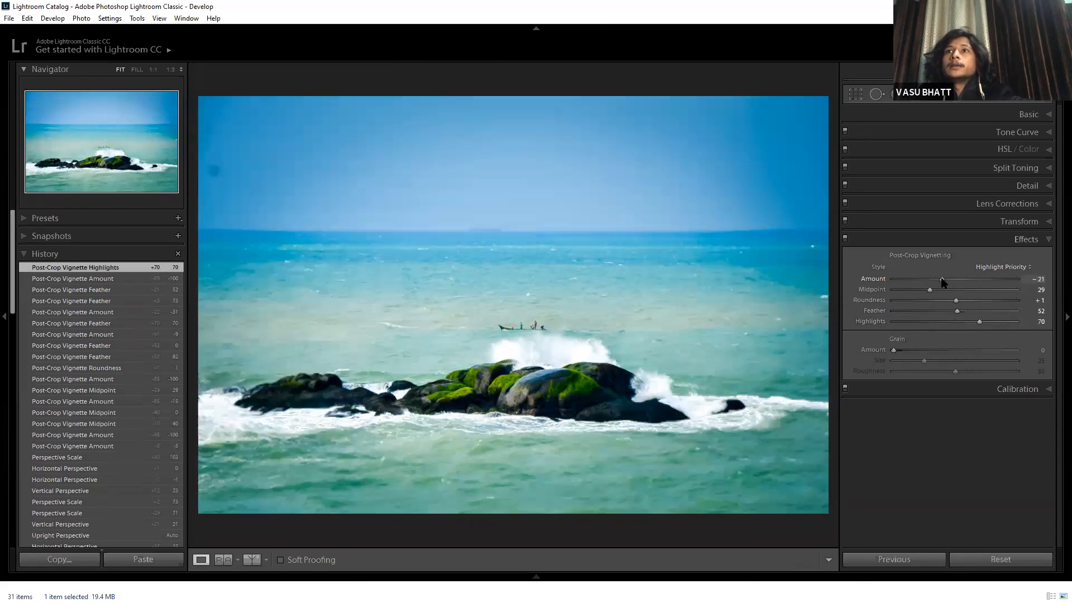
drag(943, 322, 887, 334)
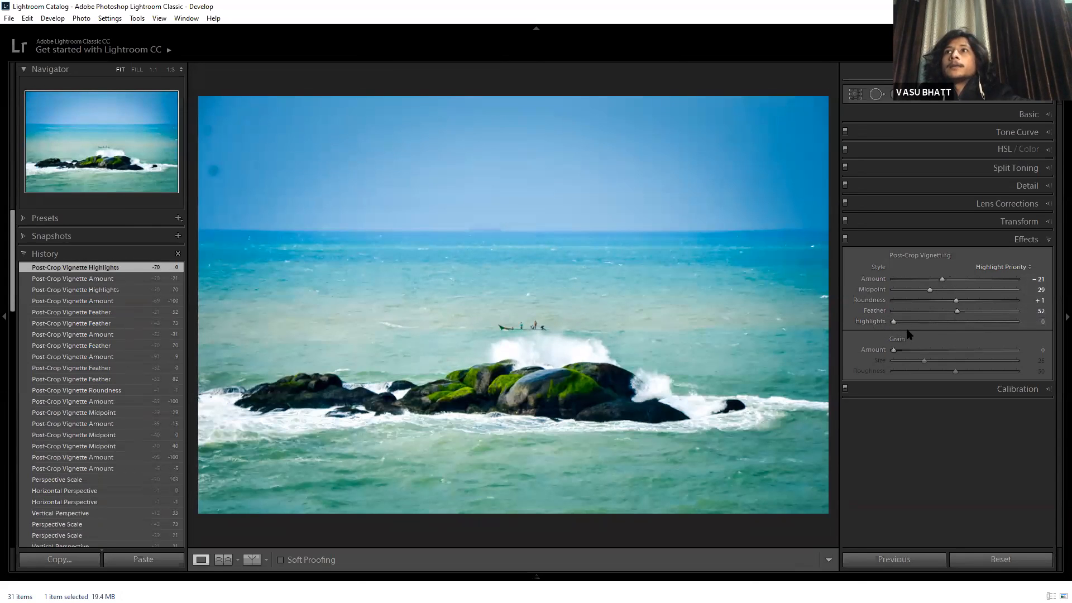
click(932, 279)
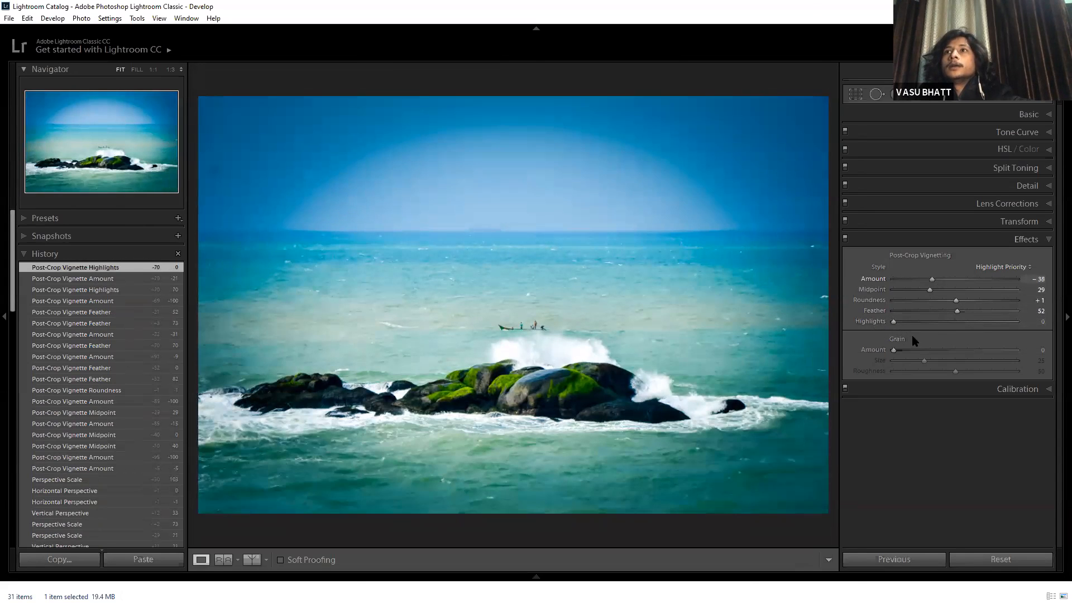
Set the vignette highlights to 85, check the surf beside the rocks up close, and set the vignette amount to -17.
drag(987, 323, 999, 324)
click(816, 403)
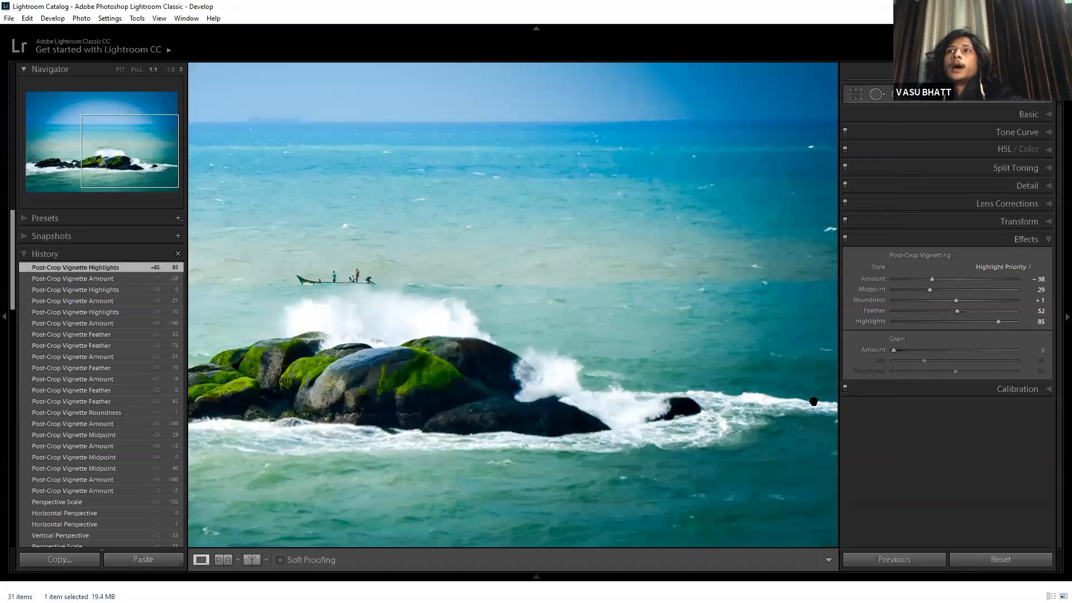
click(787, 383)
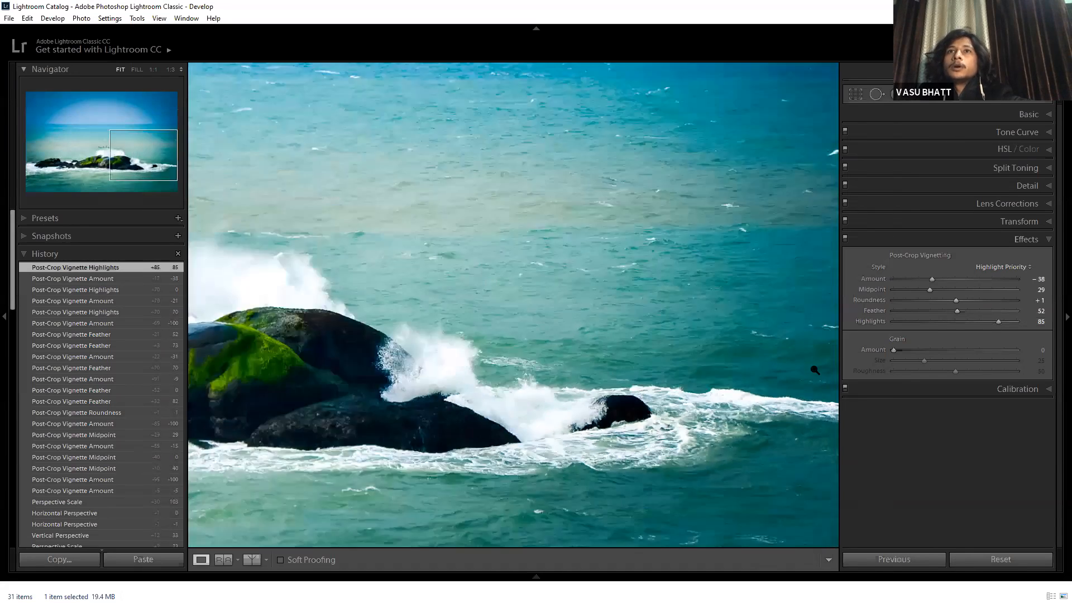
drag(948, 283, 945, 282)
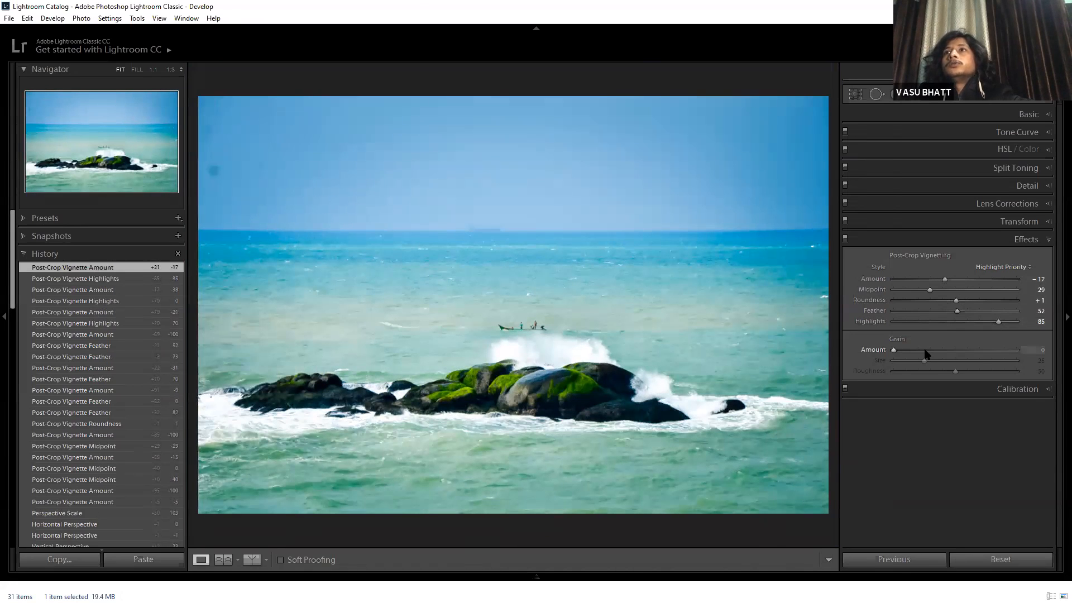
Try a grain amount of 41, inspect it in the sky at full size, and reset it to 0.
drag(933, 351, 945, 349)
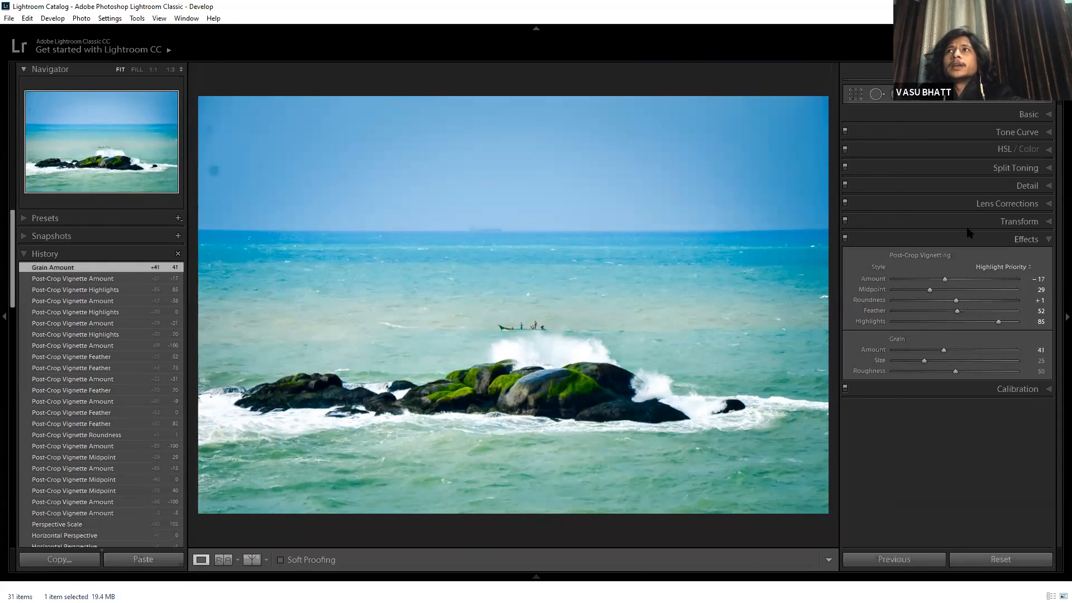
click(683, 295)
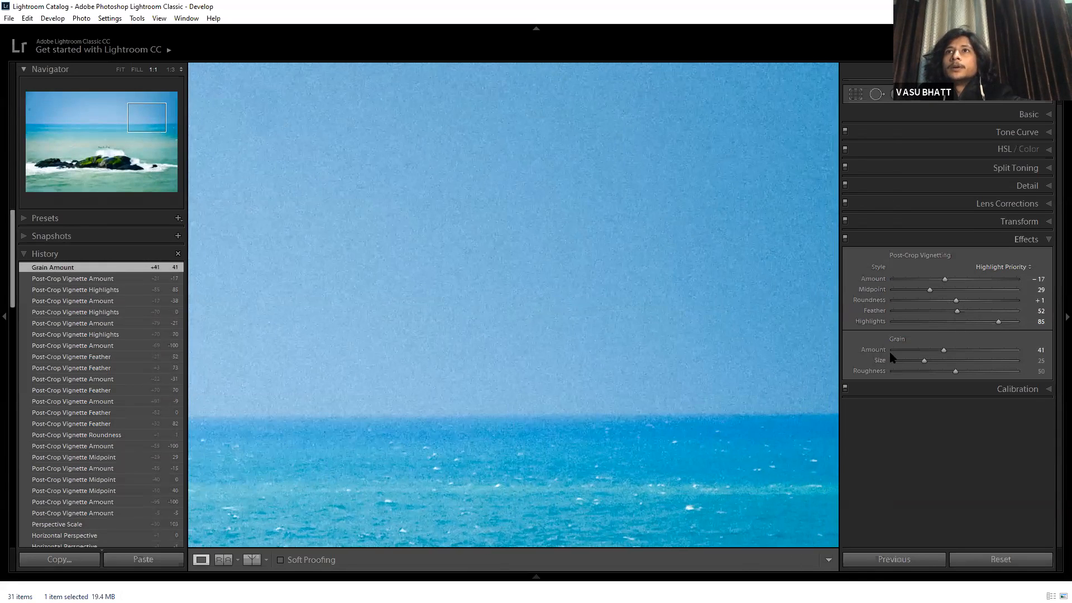
double_click(873, 350)
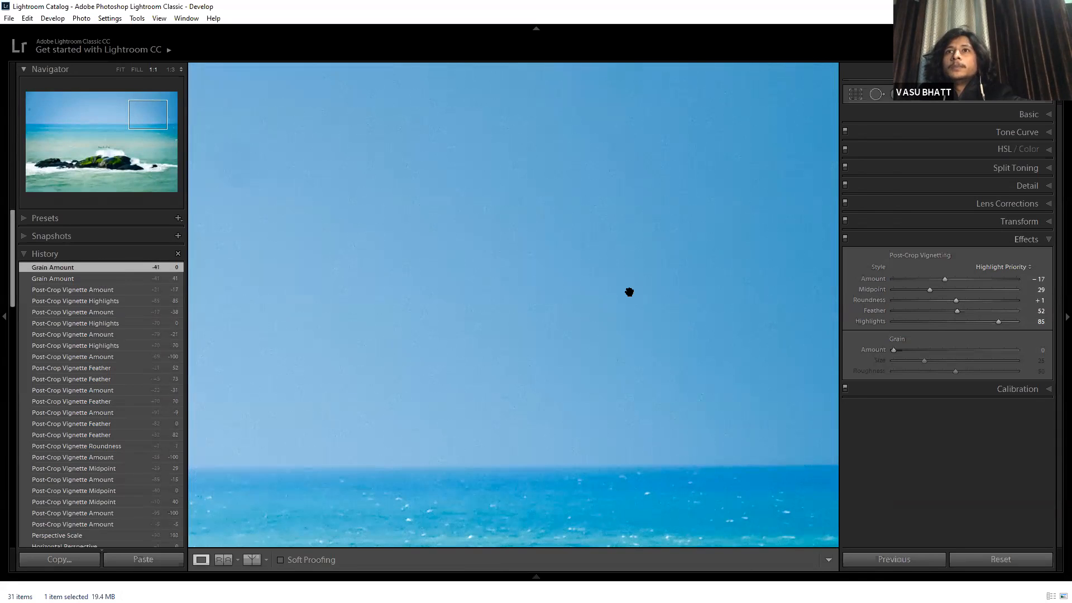
Try grain with amount 48, size 22 and roughness 87, undo the size and roughness changes, and reset the amount to 0.
drag(894, 350, 954, 351)
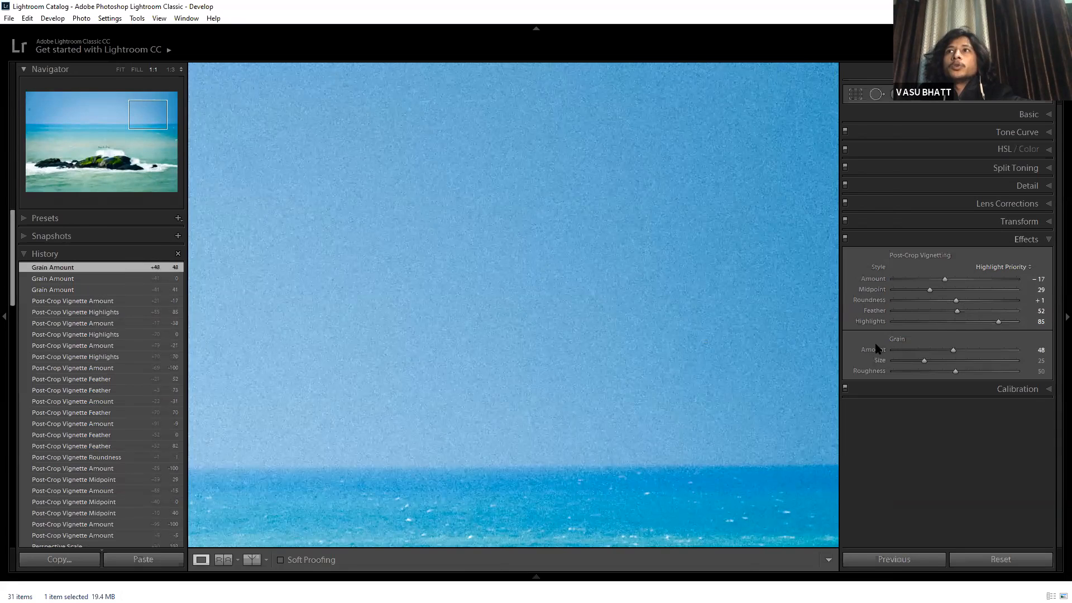
drag(925, 361, 1002, 385)
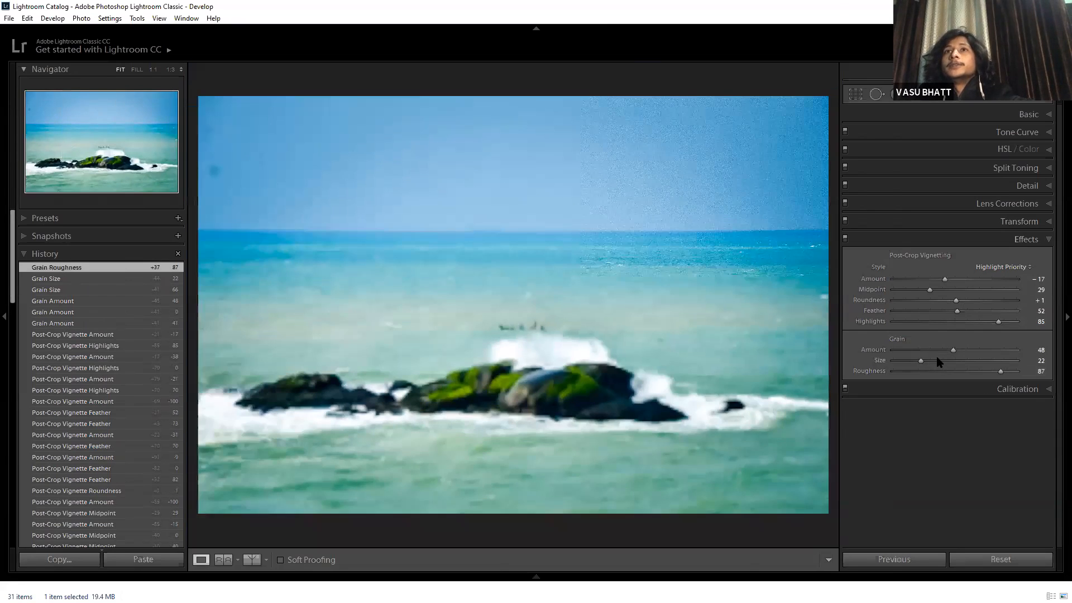
key(ctrl+z)
key(ctrl+z)
key(ctrl+z)
double_click(887, 350)
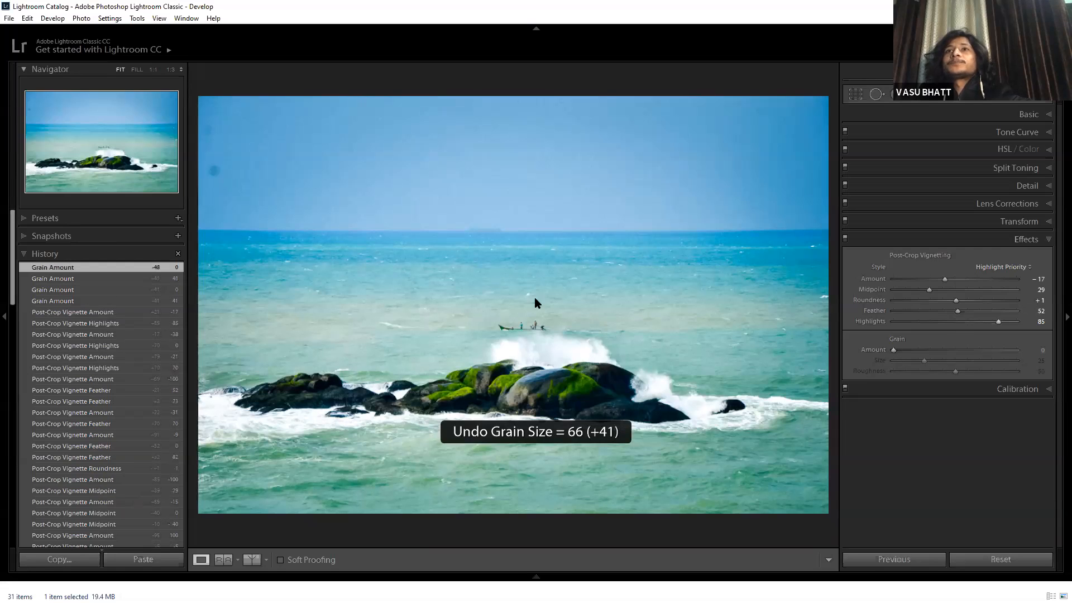
Look over the camera calibration settings and collapse them again.
click(1048, 240)
click(1049, 258)
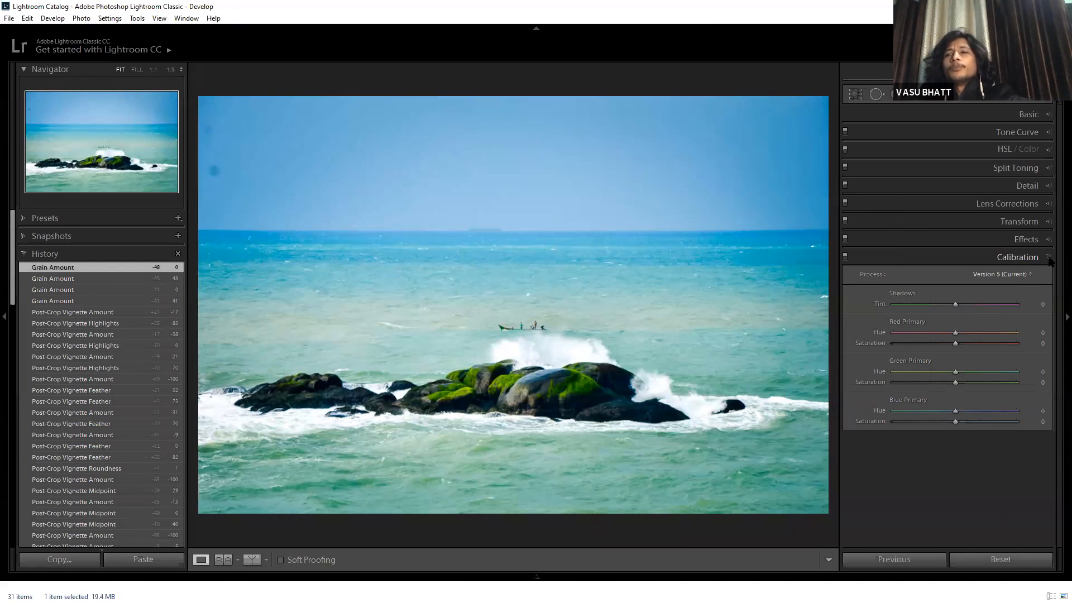
click(1049, 260)
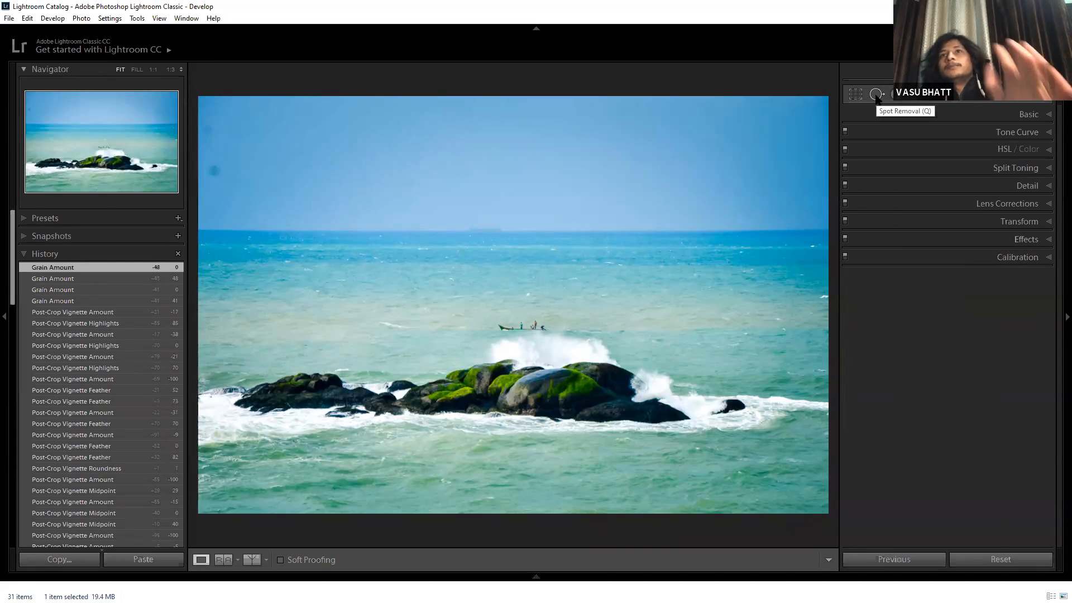
Hide the navigator and history area, and set the Spot Removal healing brush to size 74 and feather 60 for the dark sky spots.
key(y)
click(6, 359)
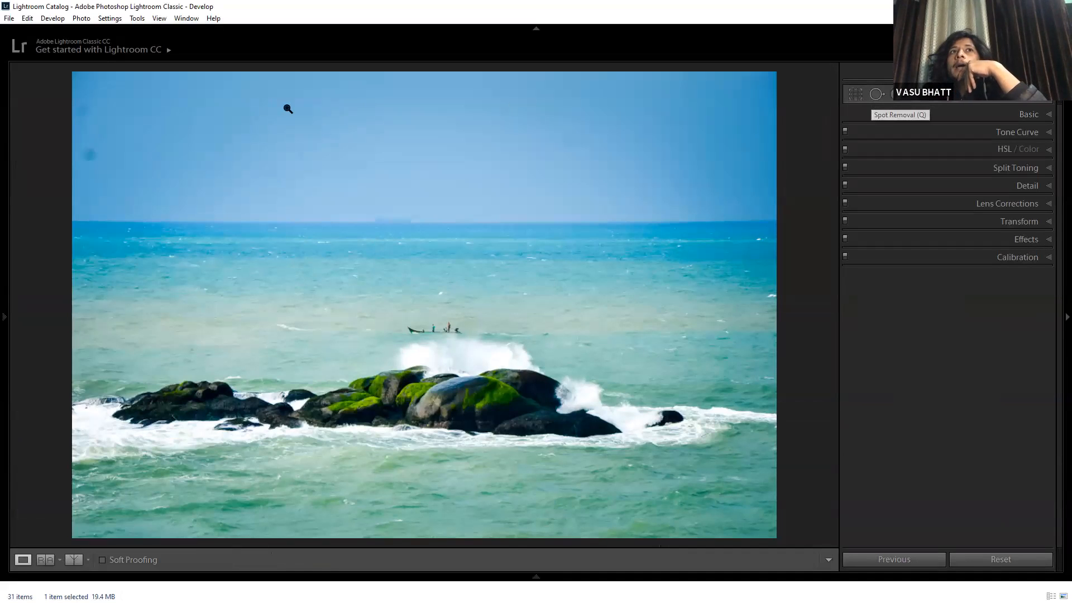
click(86, 146)
drag(195, 263, 193, 346)
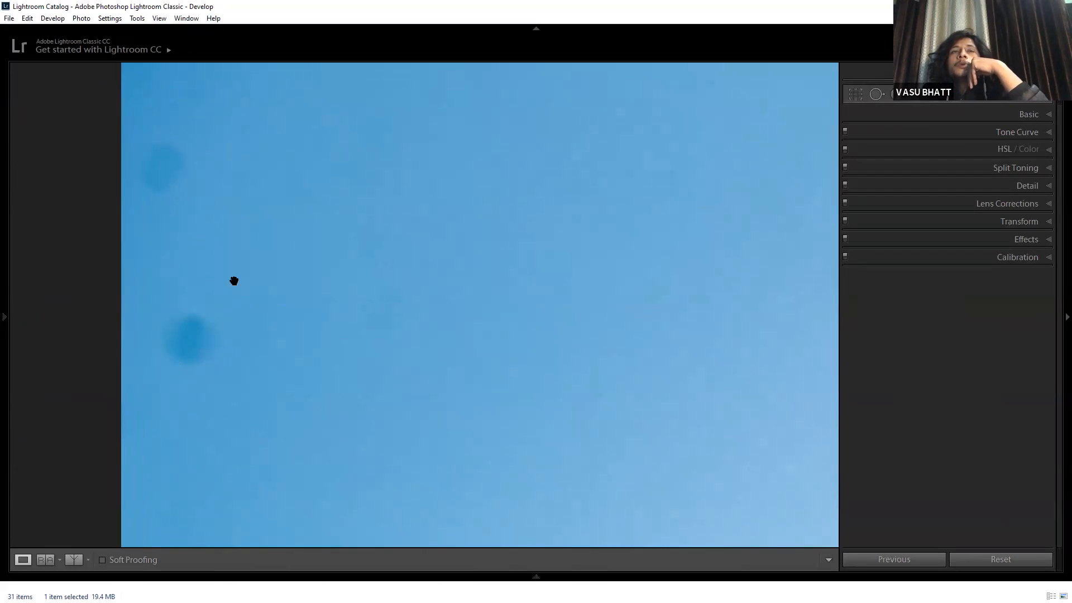
click(877, 95)
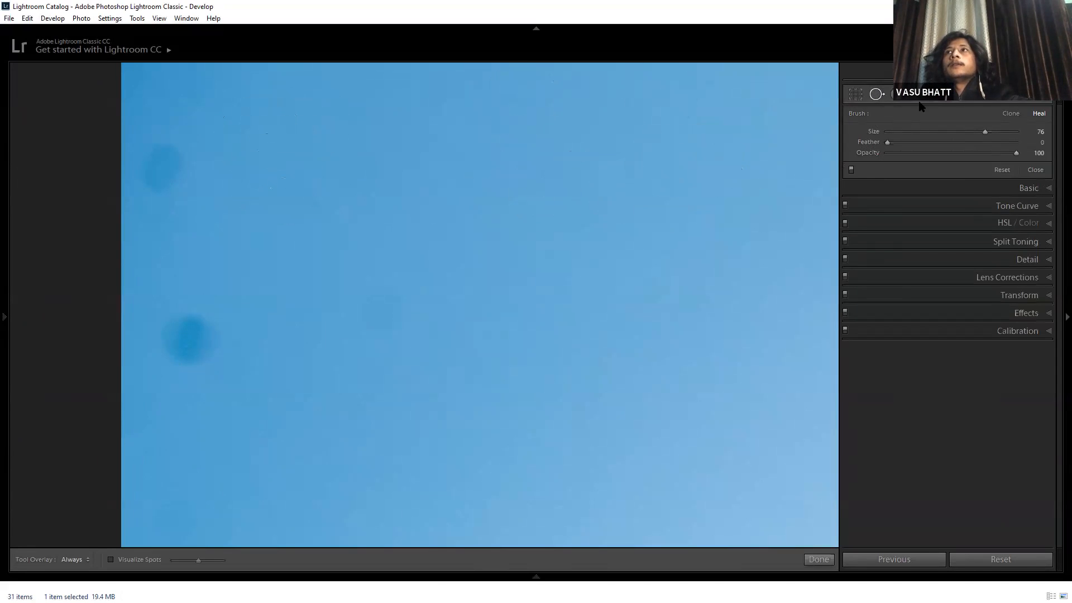
mouse_move(986, 132)
mouse_down()
mouse_move(997, 137)
mouse_move(972, 142)
mouse_move(981, 145)
mouse_up()
key(])
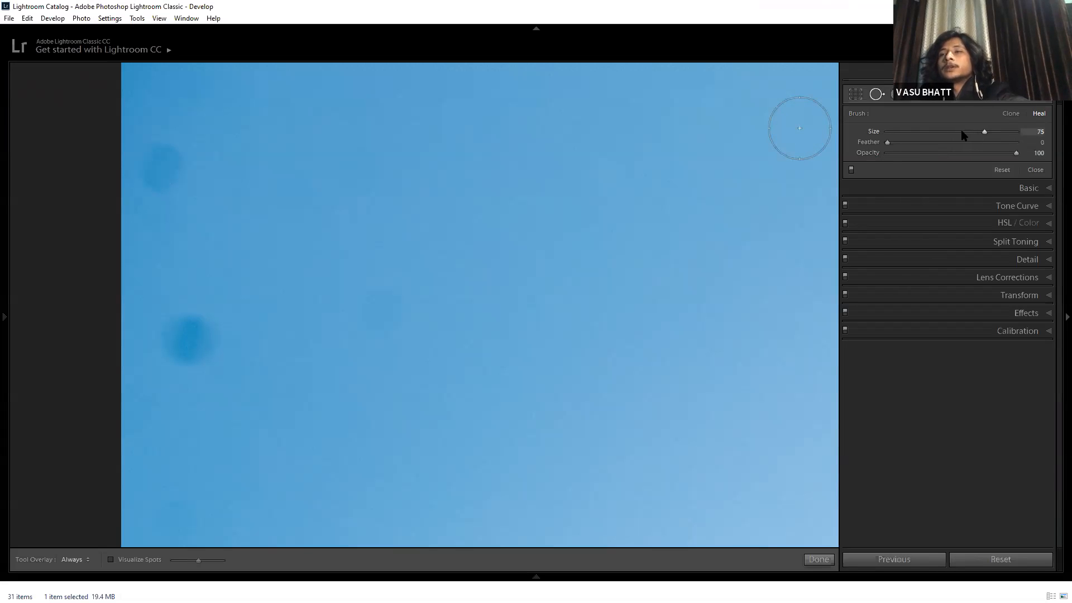
mouse_move(907, 144)
mouse_down()
mouse_move(1036, 151)
mouse_move(953, 149)
mouse_move(966, 153)
mouse_up()
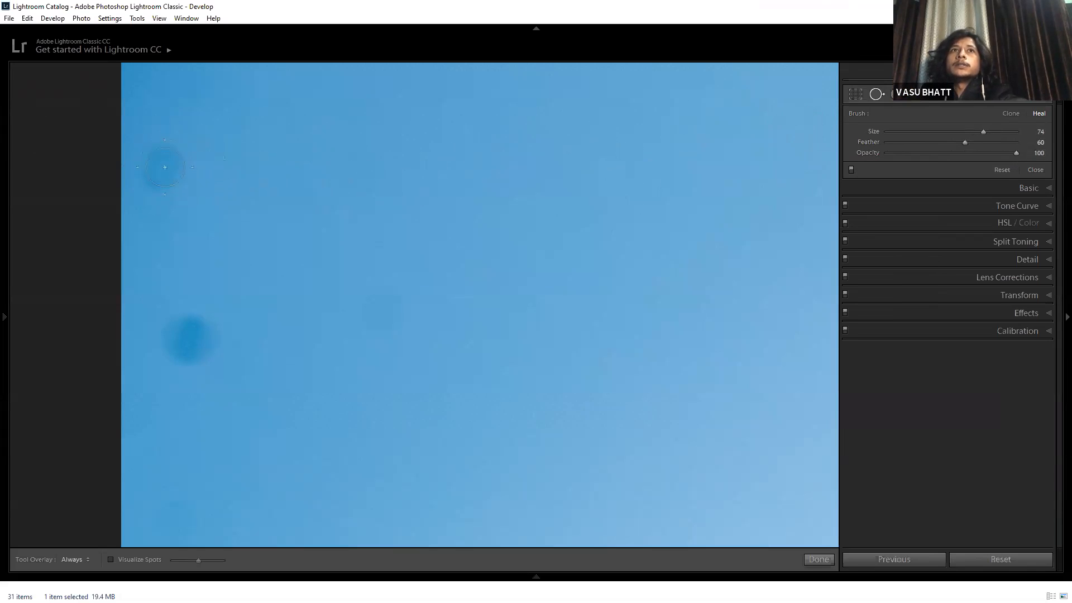
Heal the two dark spots in the sky near the photo's left edge with spots of size 76 and 77, and finish Spot Removal.
click(165, 165)
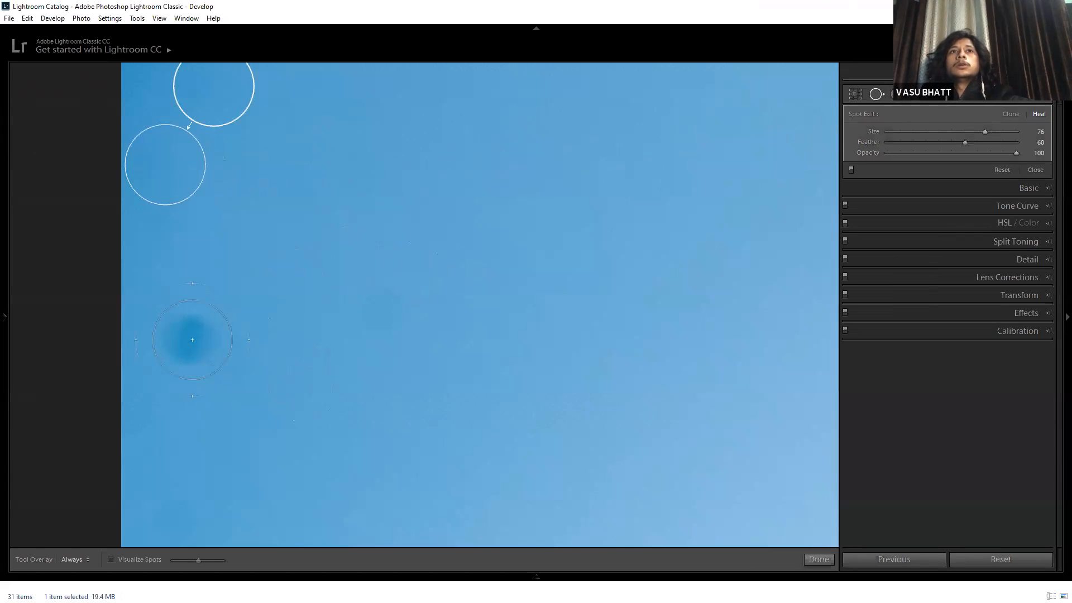
click(192, 340)
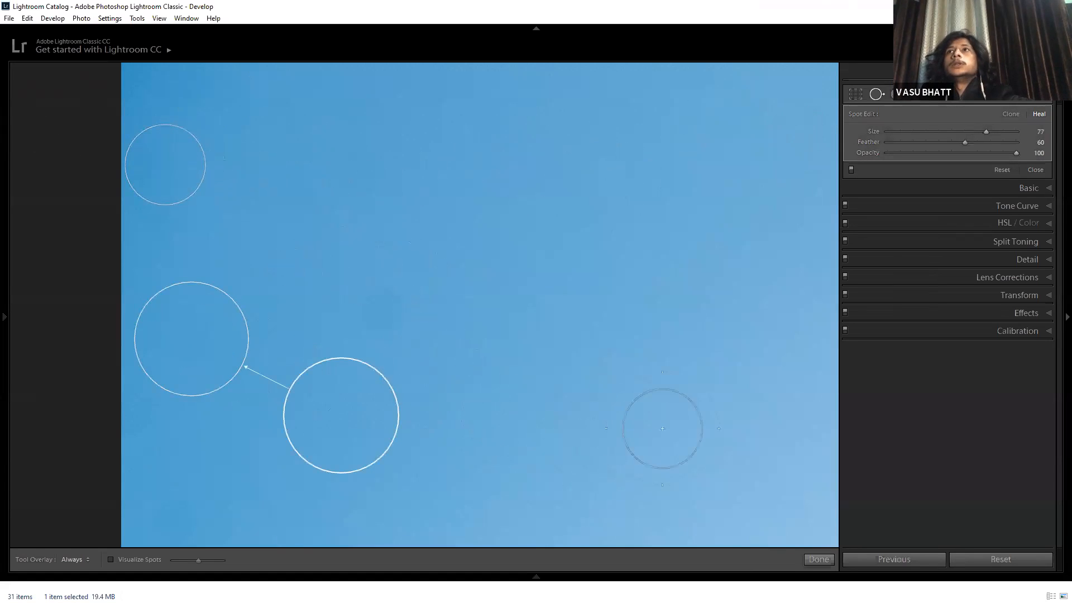
click(819, 559)
click(464, 363)
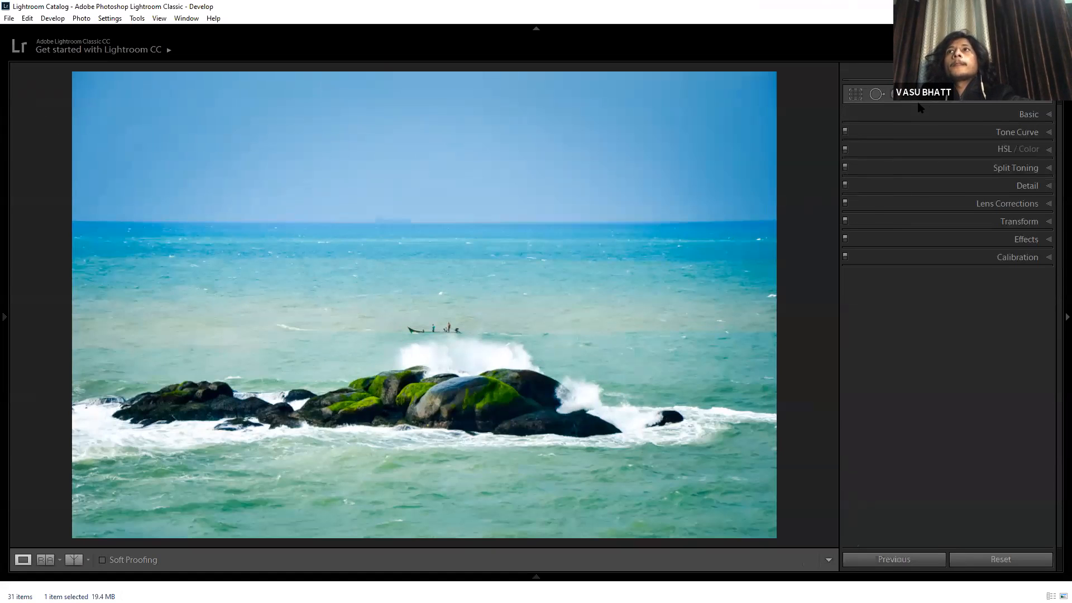
Add a size 77 Clone spot in the sky above the boat with Spot Removal and switch it to Heal.
click(877, 95)
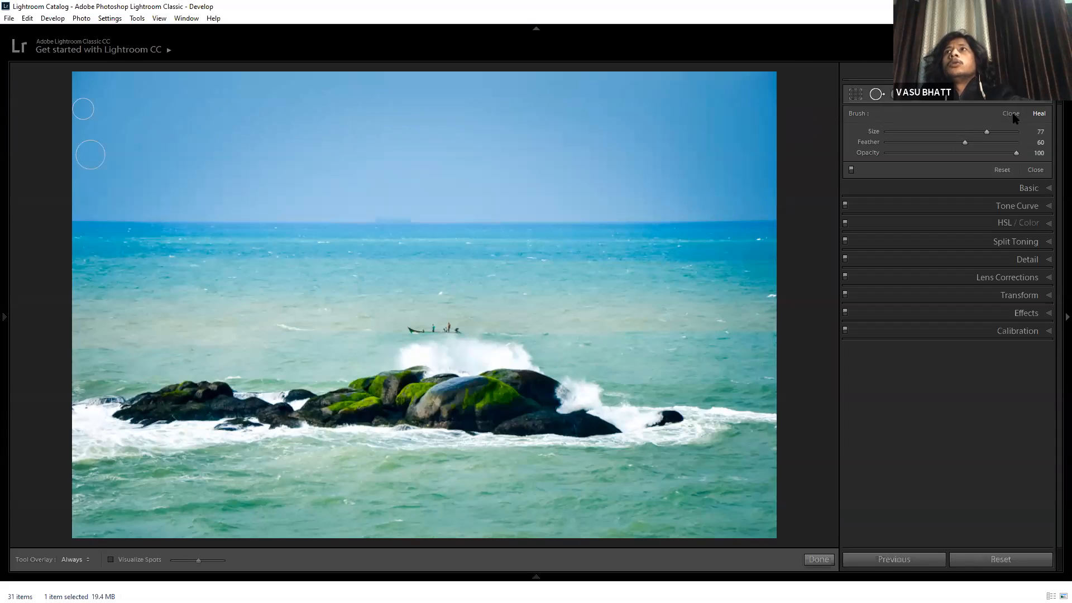
click(1013, 116)
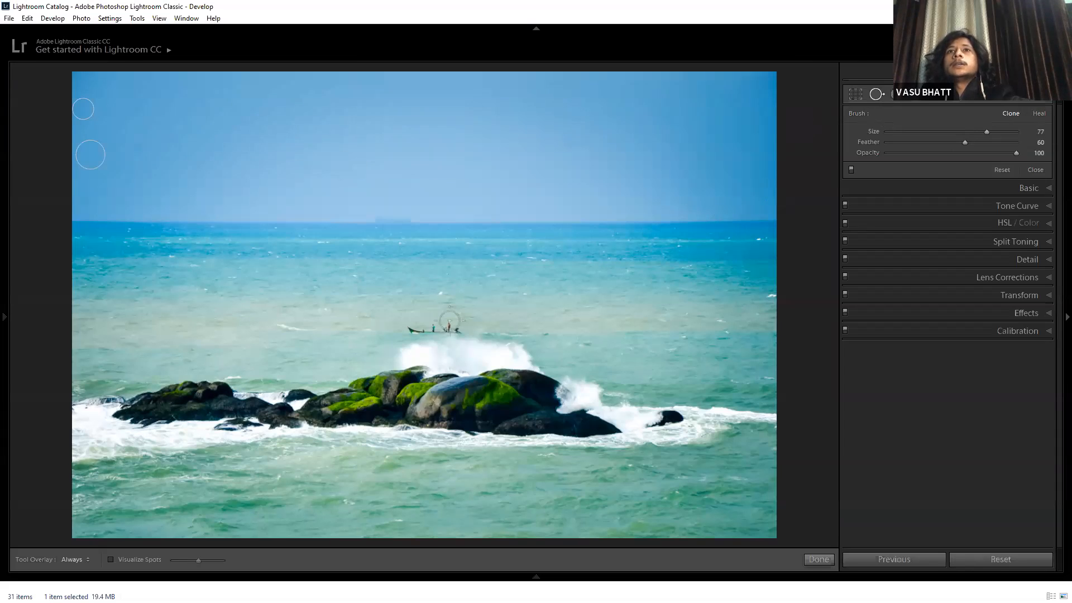
click(434, 161)
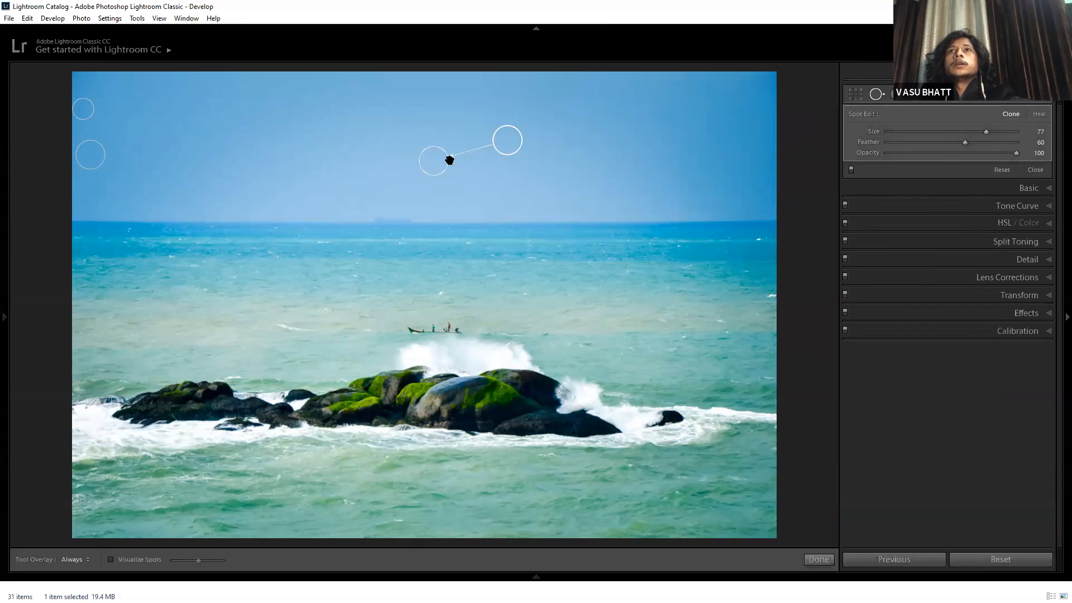
click(1041, 115)
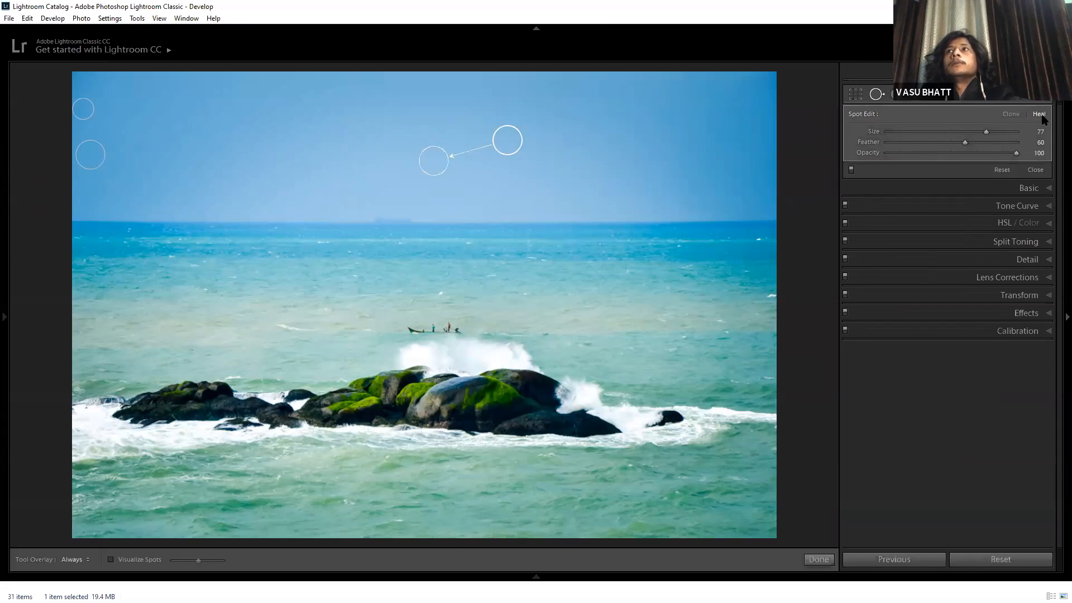
Add a size 77 Heal spot in the sky just above the horizon, with feather 60 and opacity 100.
click(610, 184)
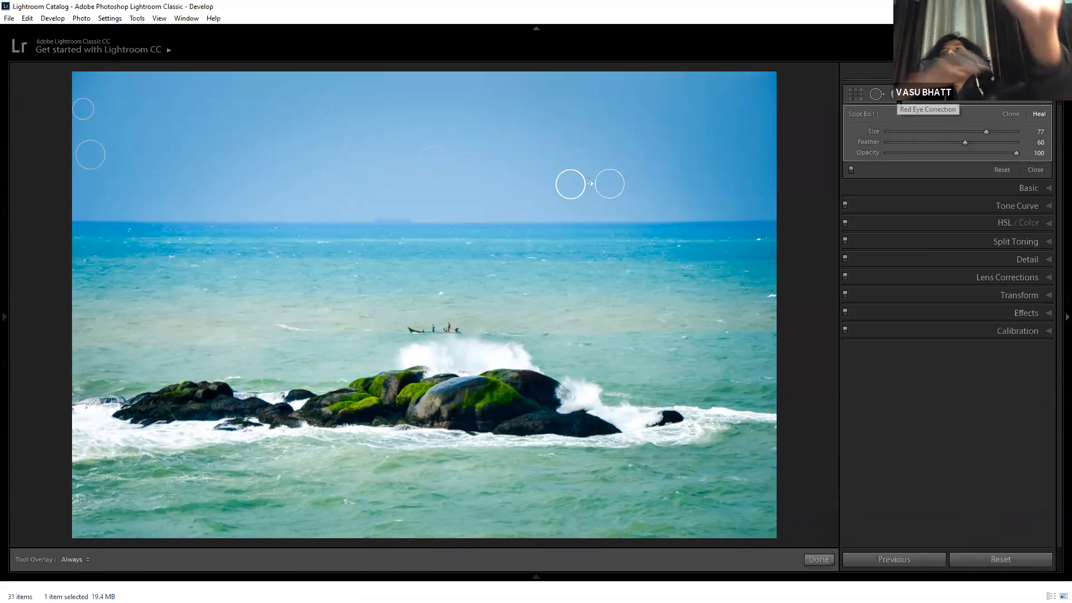
Try the Pet Eye mode of Red Eye Correction on the sky above the boat.
click(899, 95)
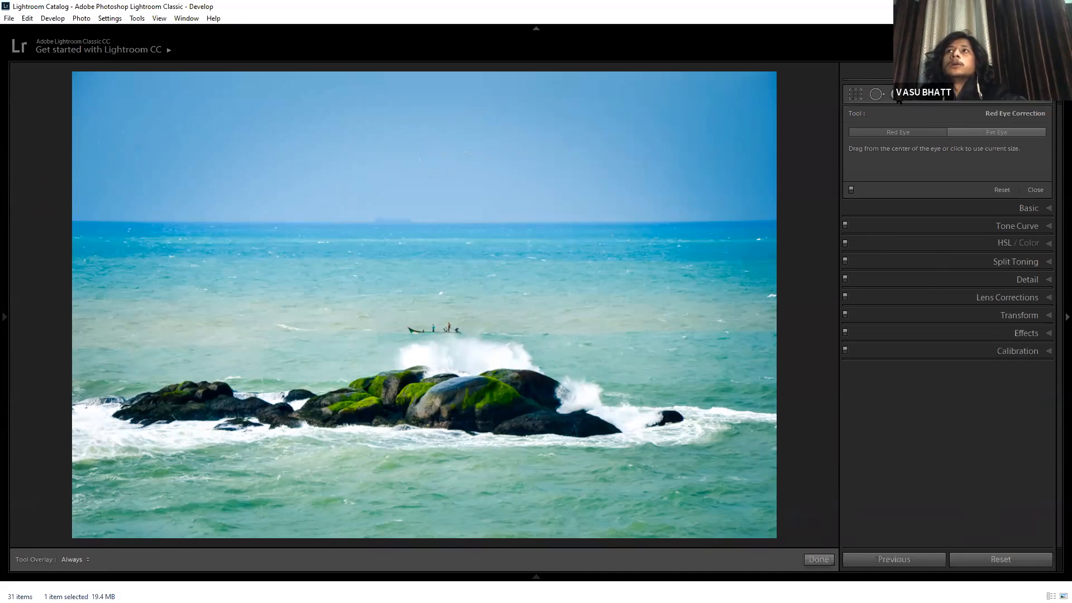
click(980, 133)
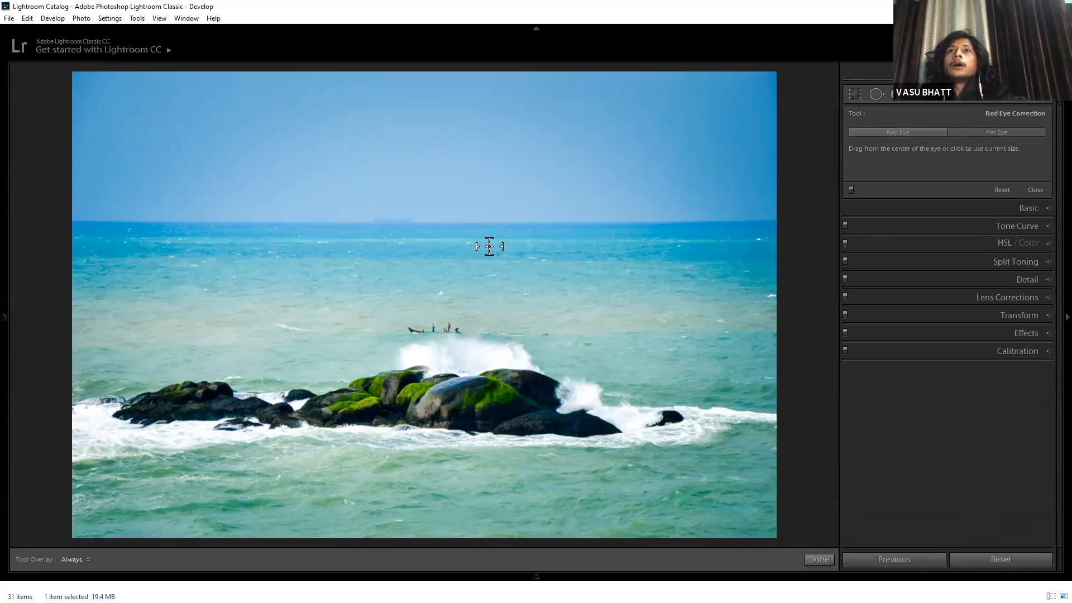
click(503, 195)
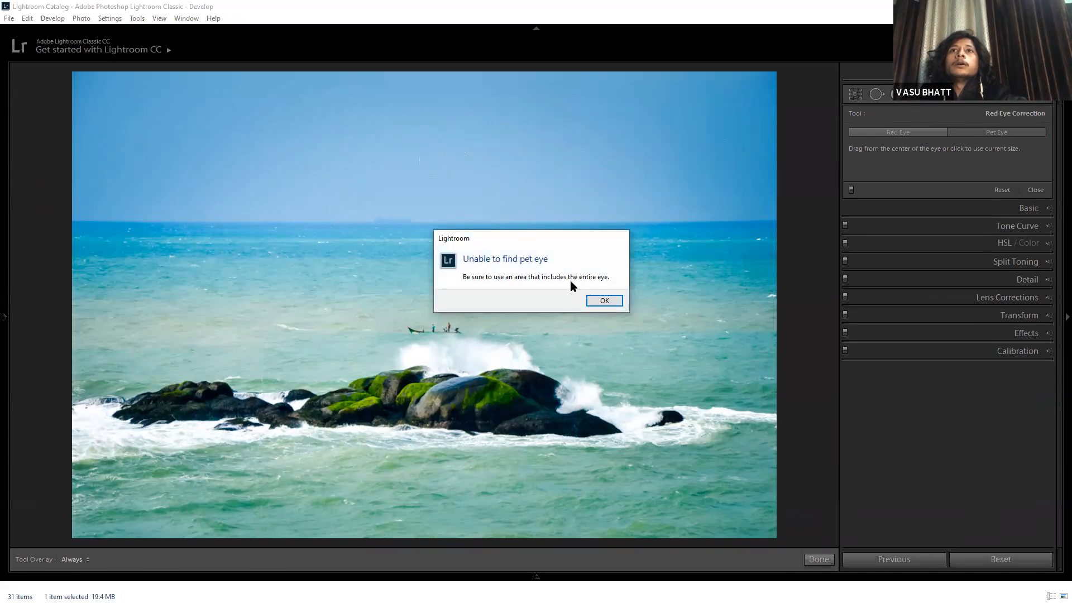
click(603, 301)
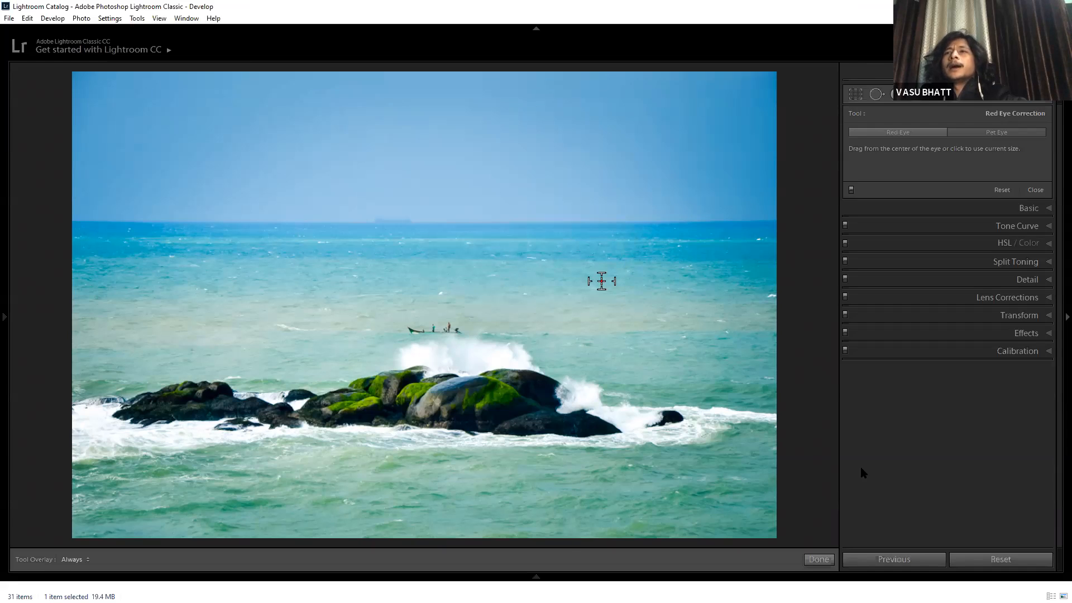
Reset the Graduated Filter's effect settings and draw a filter from the sky's top edge down to the top of the rocks.
click(919, 96)
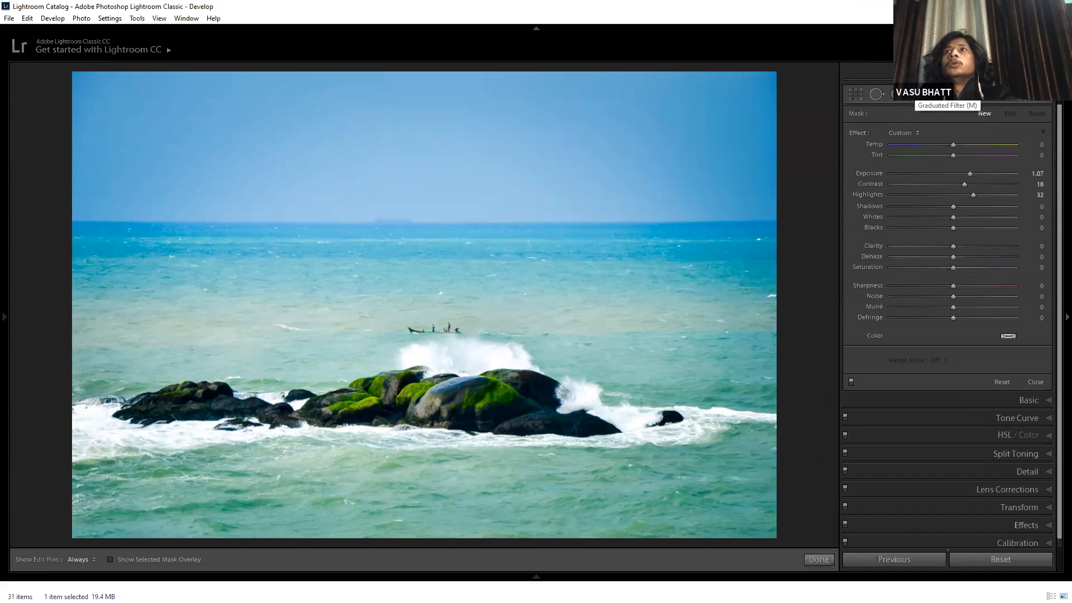
drag(421, 77, 424, 97)
key(ctrl+z)
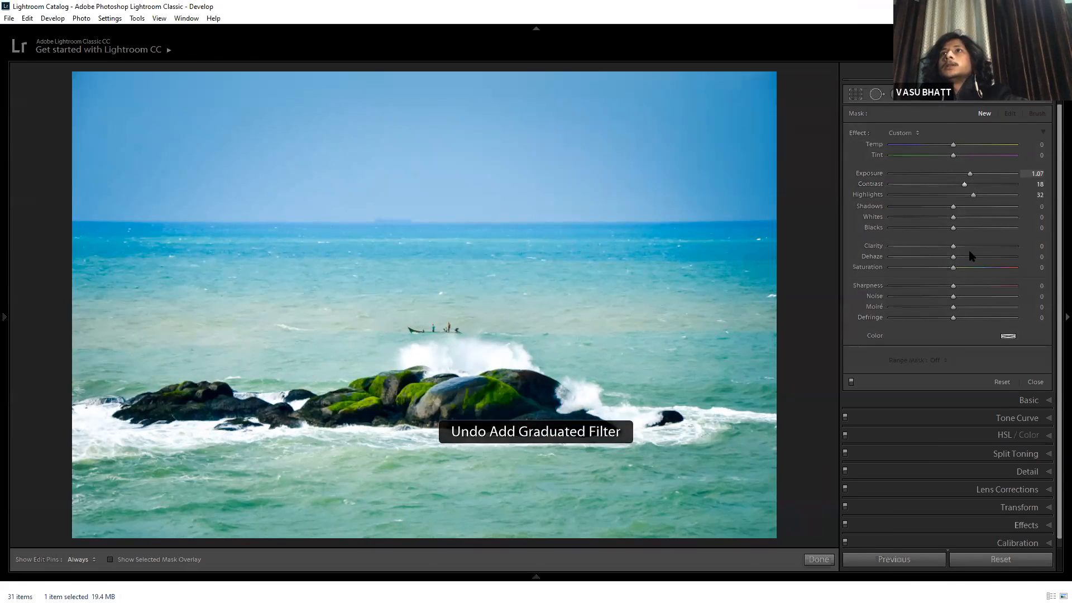
key(alt)
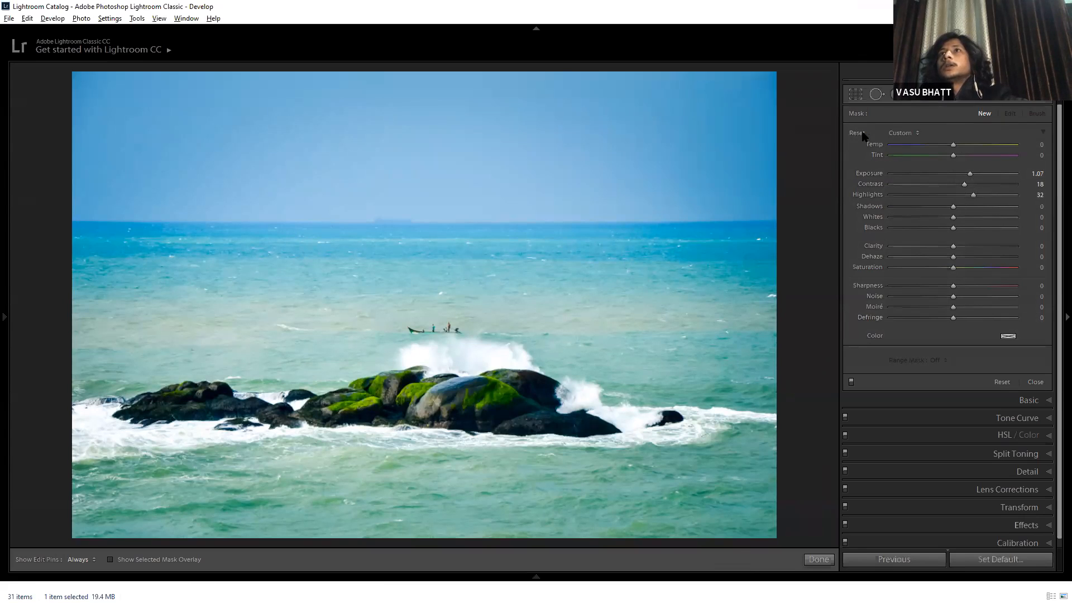
alt+click(857, 133)
drag(445, 75, 596, 374)
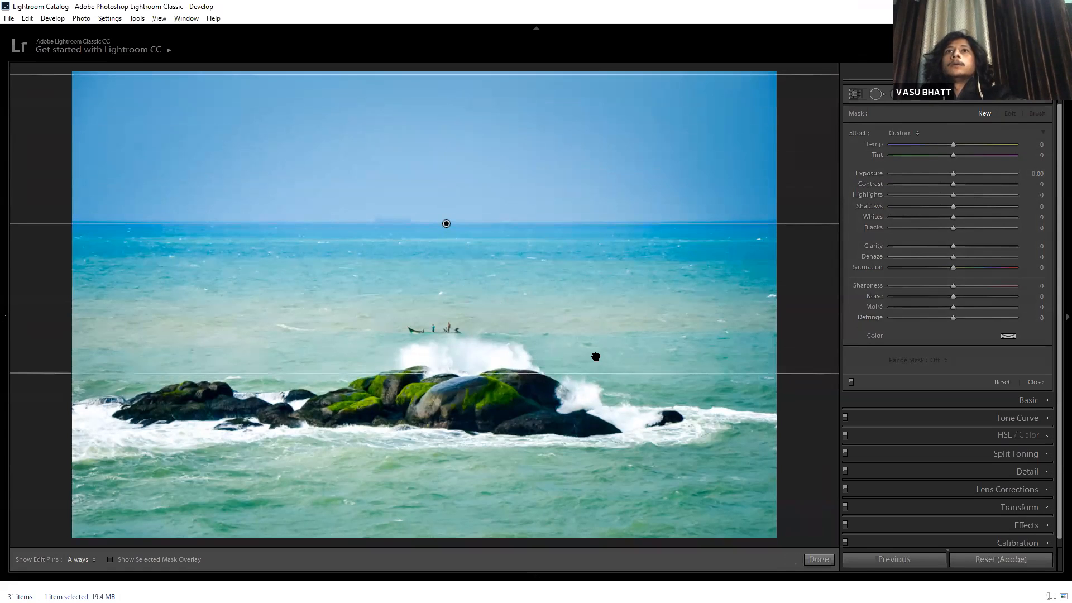
Set the graduated filter's temperature to -11, exposure to 0.33, contrast to 28 and highlights to -46.
click(945, 146)
drag(966, 174, 961, 177)
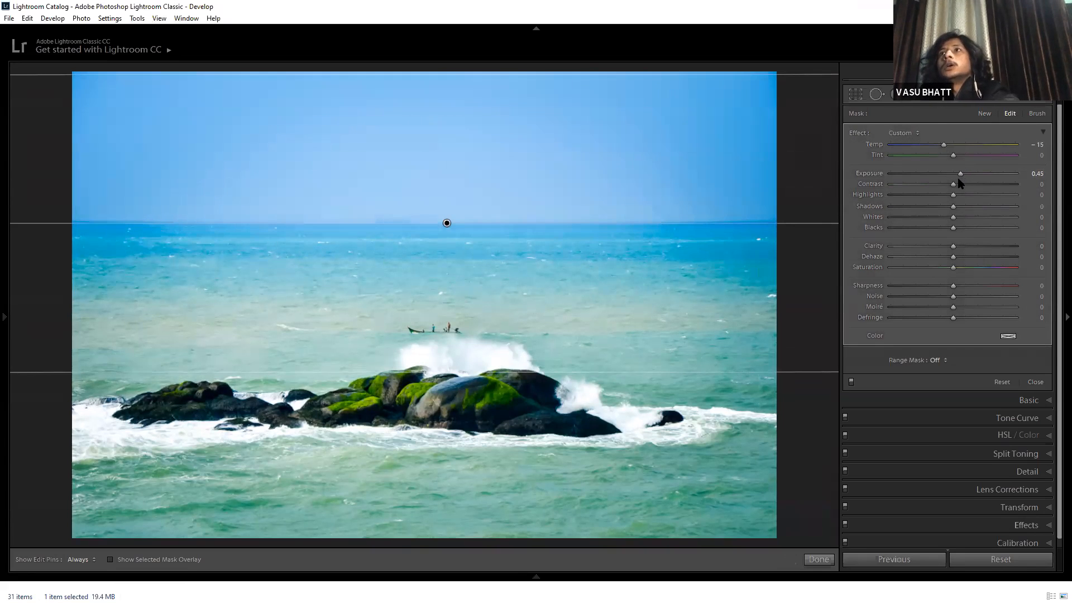
drag(1032, 169, 1018, 205)
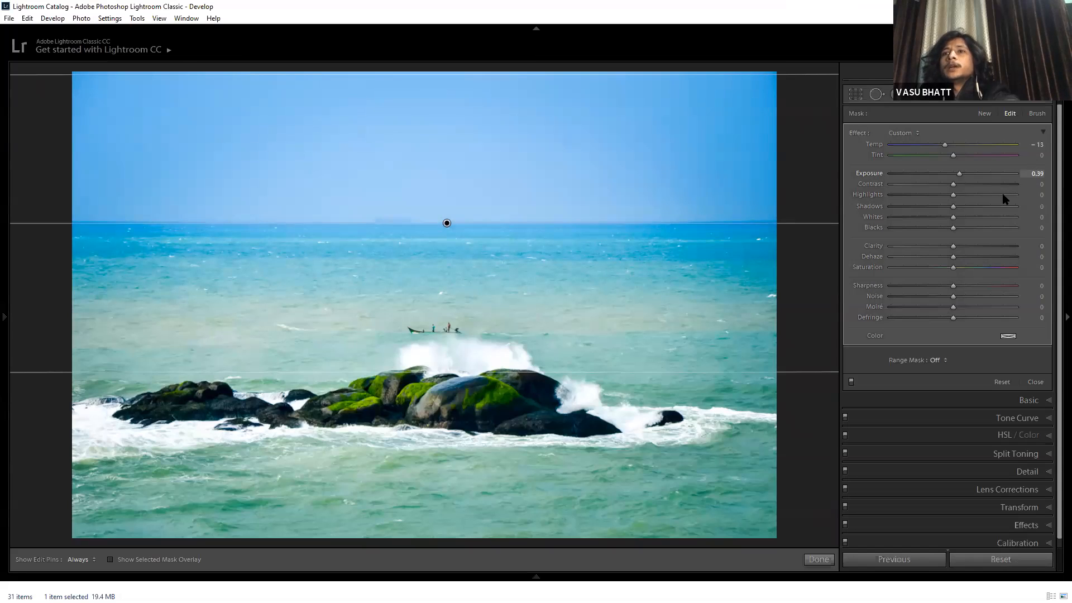
click(971, 184)
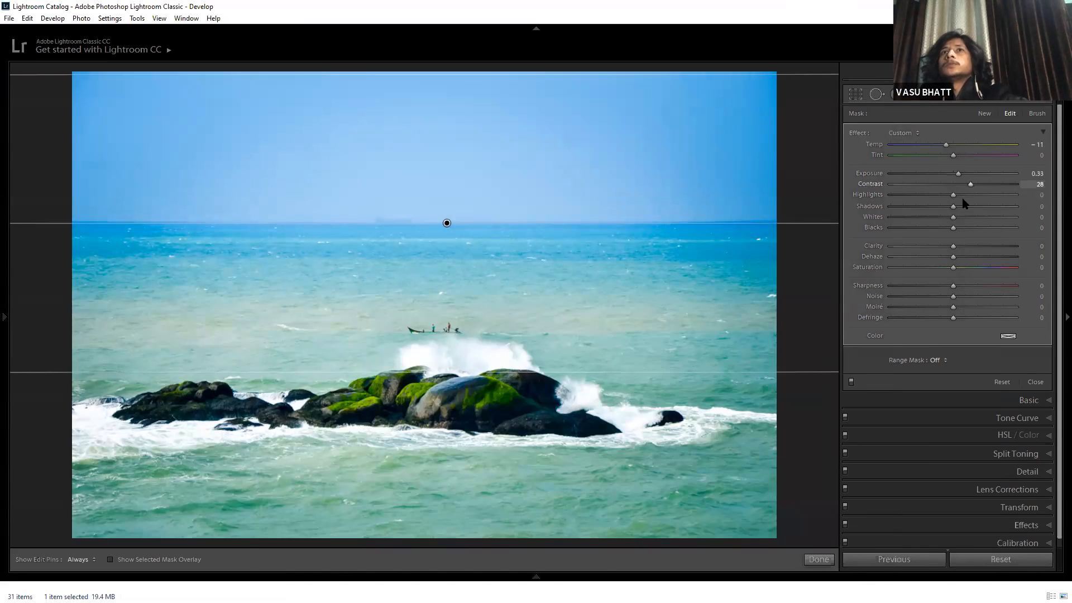
drag(962, 200, 924, 205)
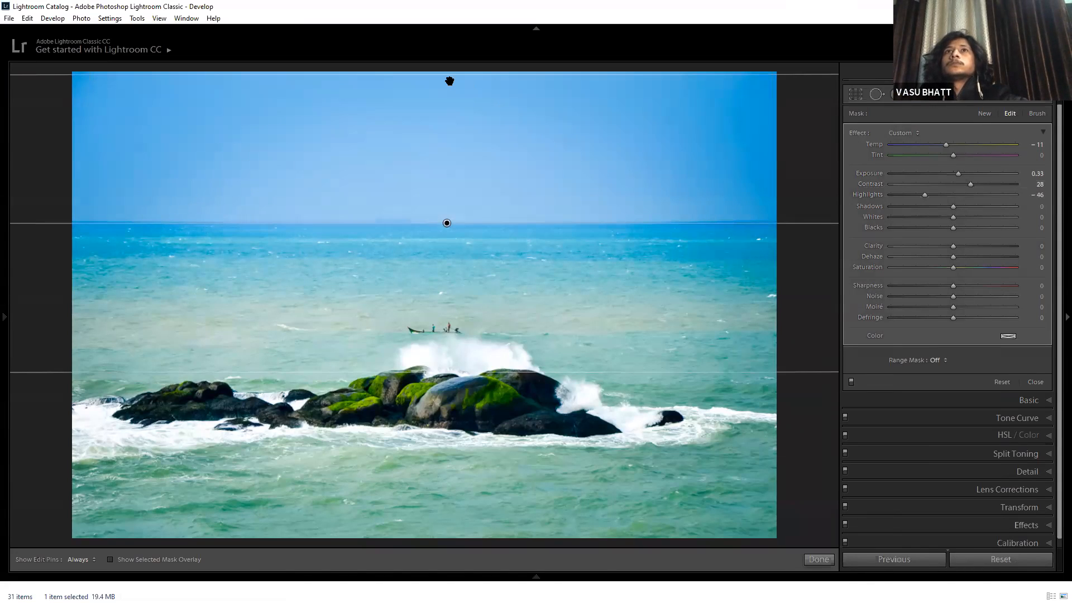
Extend the graduated filter past the photo's top and further over the rocks, set blacks -13, saturation 19 and sharpness 17, and finish it.
drag(450, 73, 450, 69)
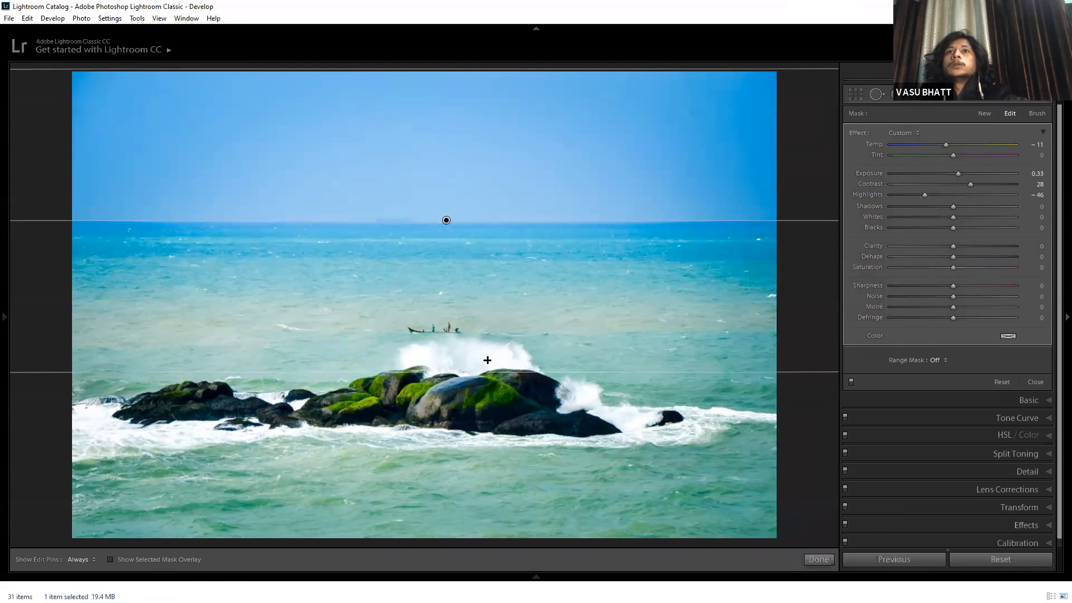
drag(484, 372, 484, 393)
key(alt)
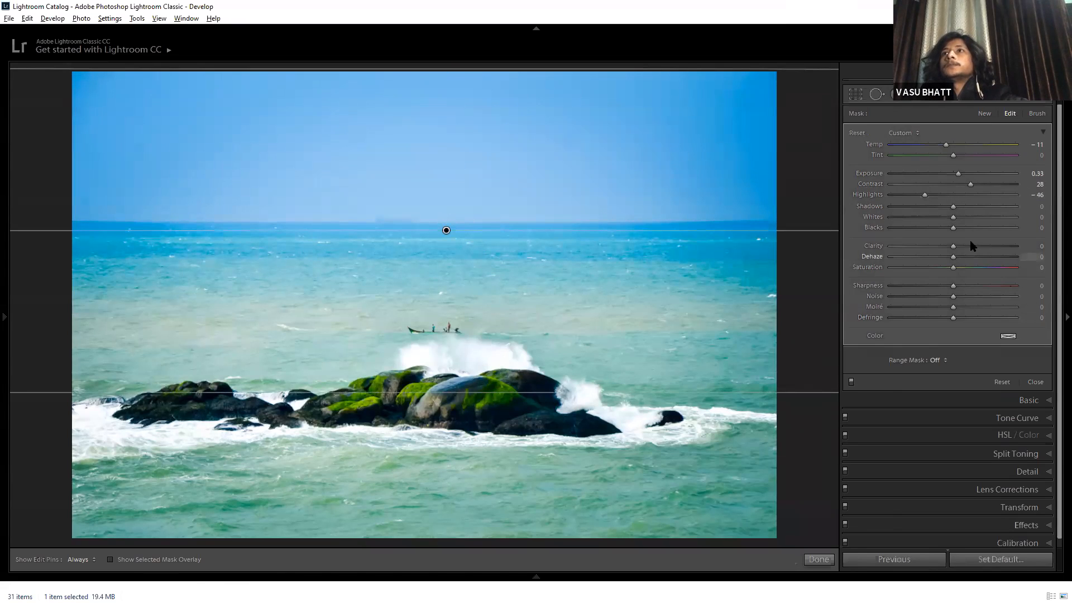
drag(953, 227, 946, 227)
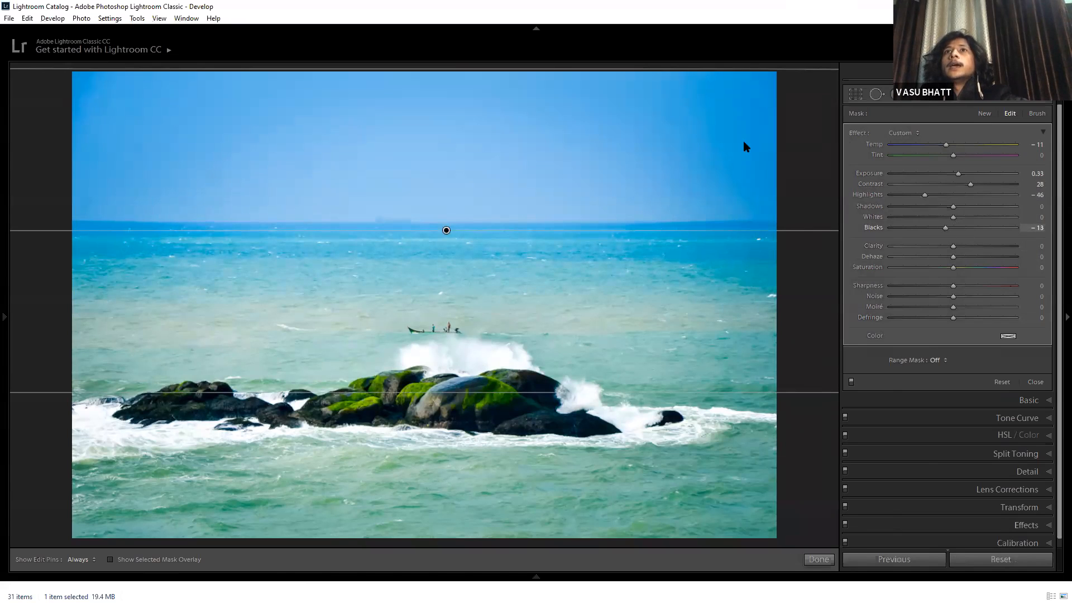
drag(954, 286, 965, 267)
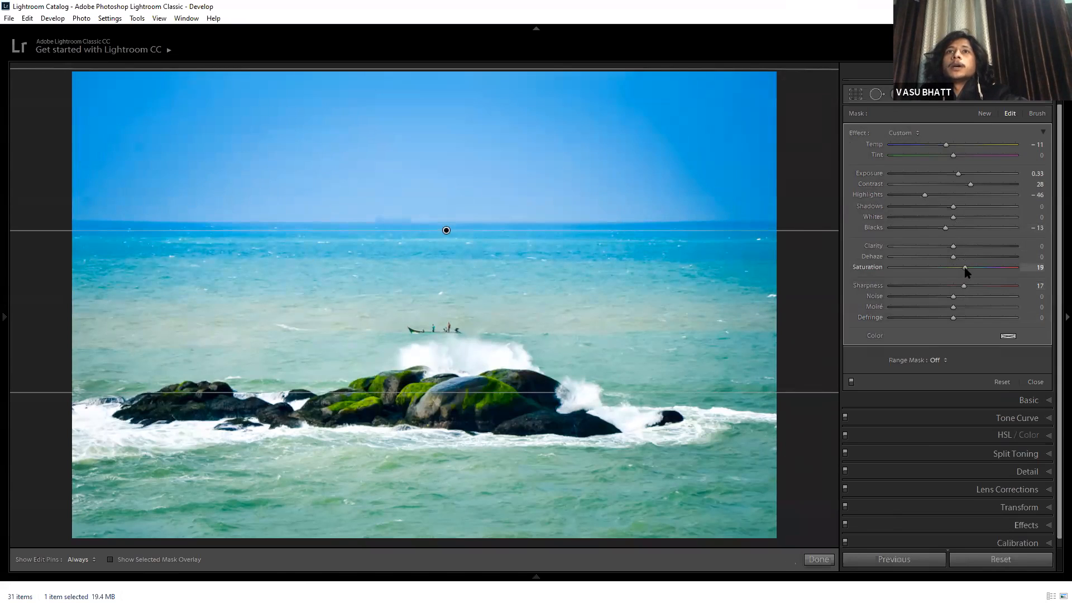
click(820, 560)
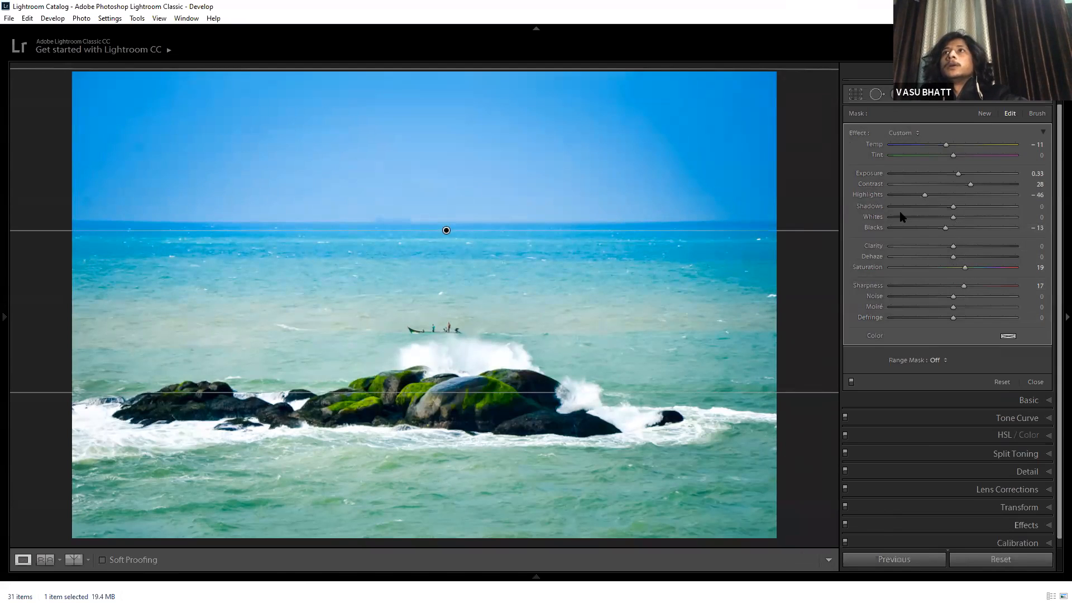
Draw a small Radial Filter with feather 50 around the boat and set its exposure to -0.39.
click(933, 105)
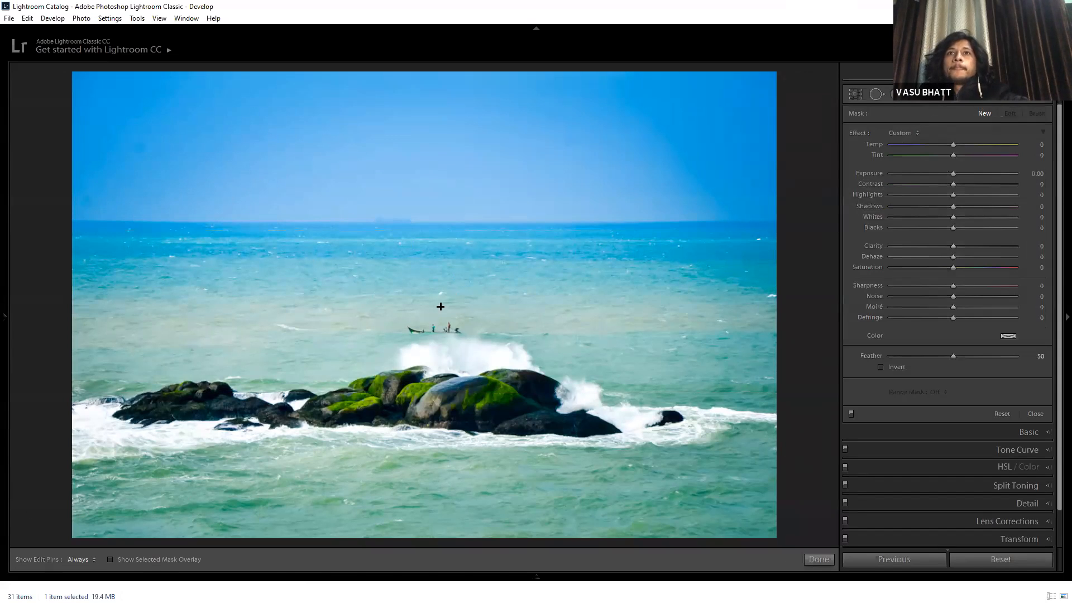
drag(449, 339, 460, 364)
drag(406, 311, 439, 326)
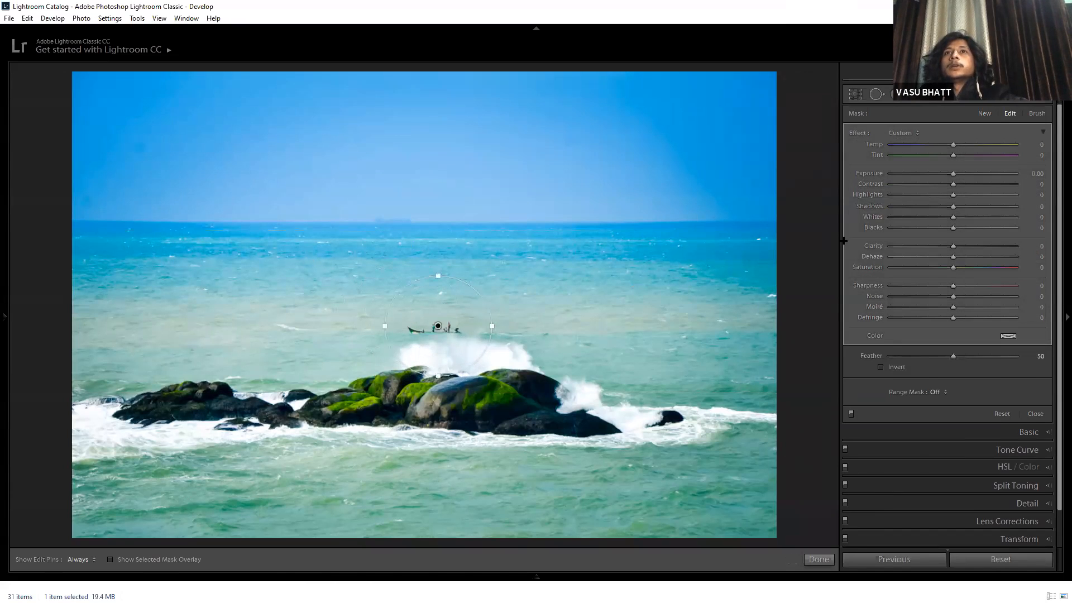
drag(968, 177, 964, 176)
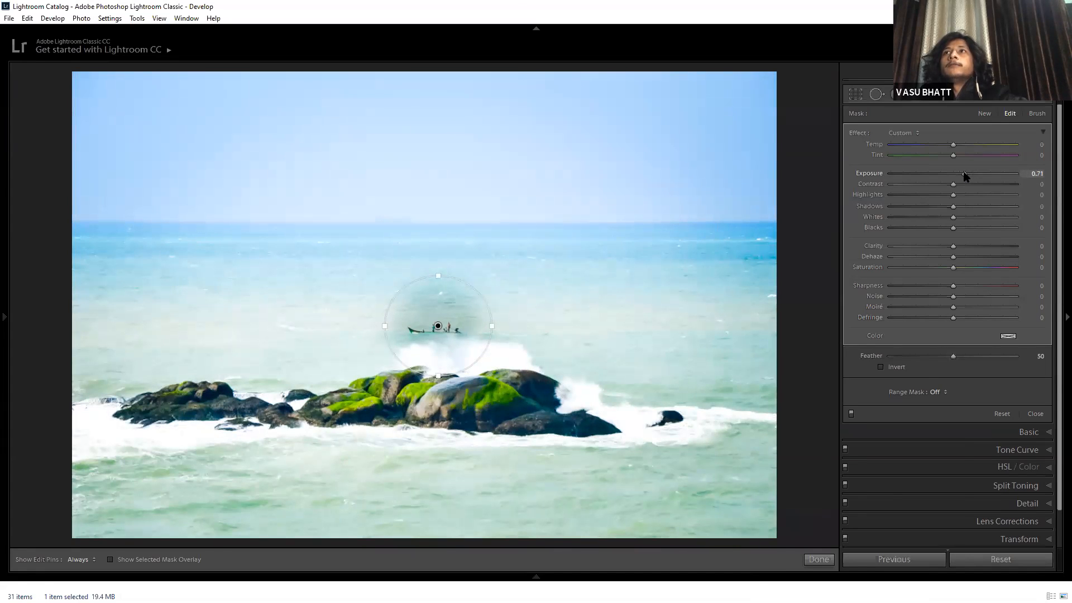
key(ctrl+z)
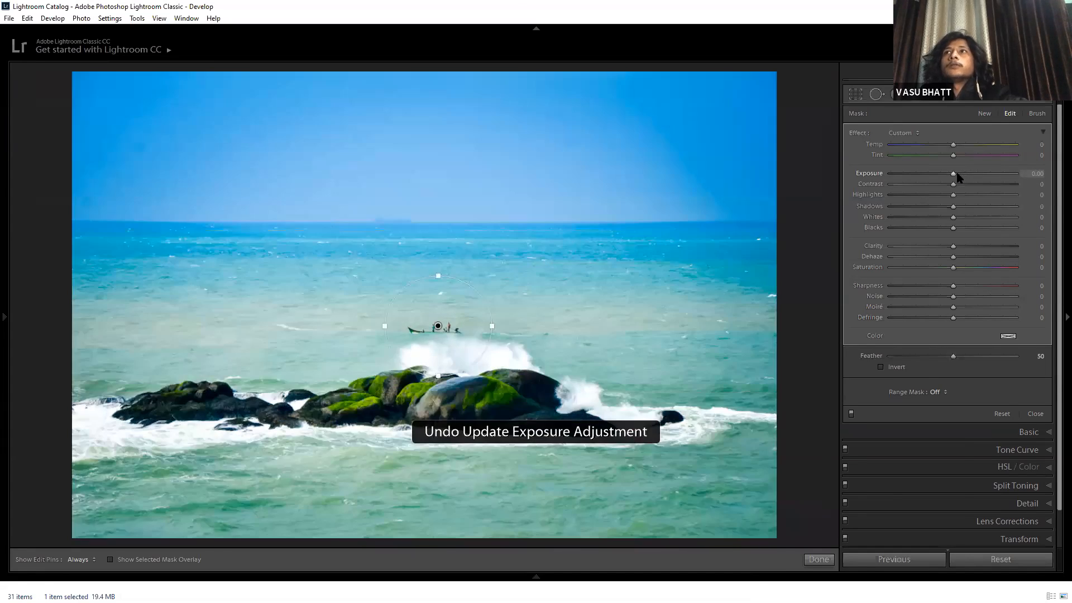
drag(955, 176, 948, 176)
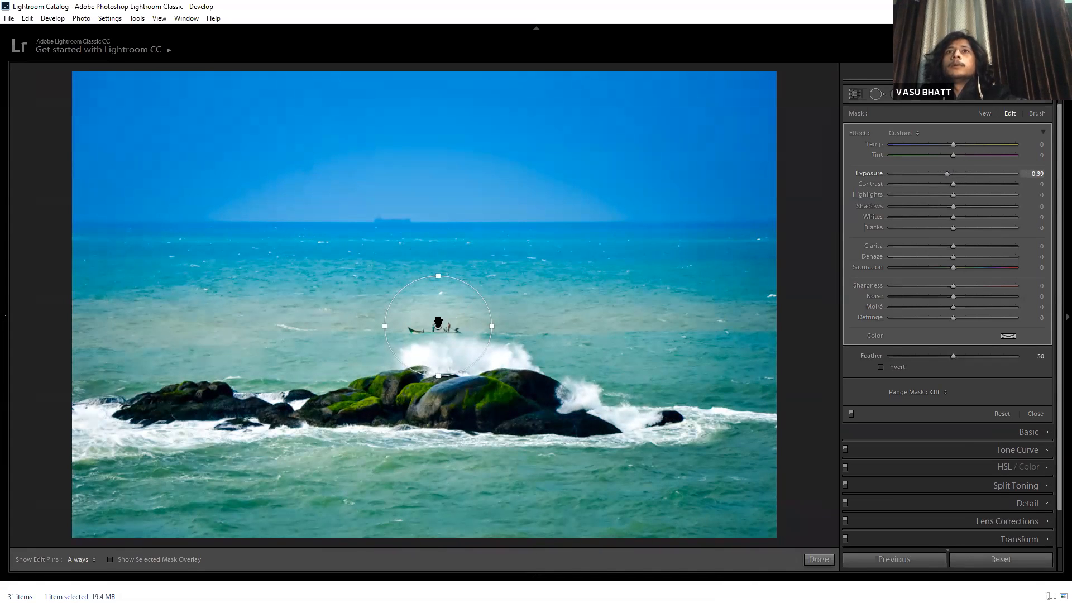
Enlarge the radial filter over the boat, wave spray and rocks, set exposure to -0.36 and contrast to 13, and finish it.
drag(439, 277, 439, 225)
drag(496, 326, 573, 326)
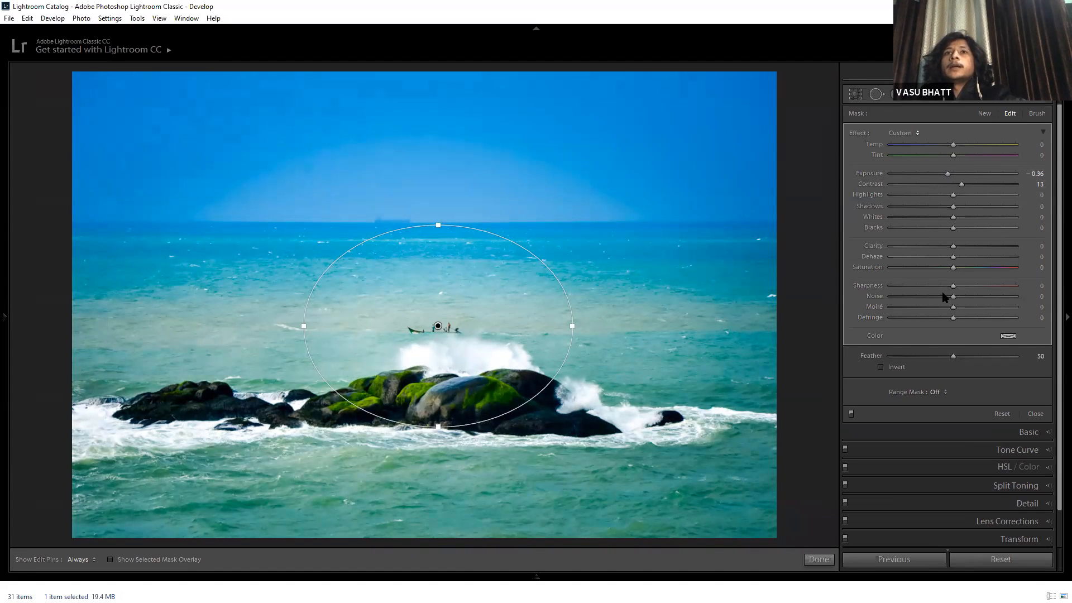
drag(439, 426, 443, 451)
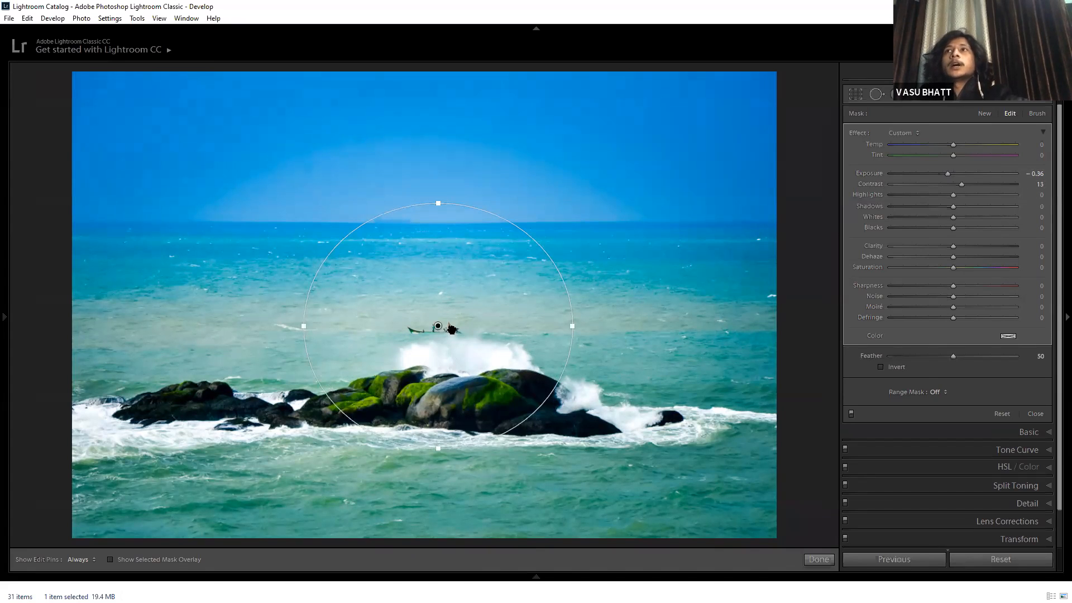
drag(439, 327, 446, 341)
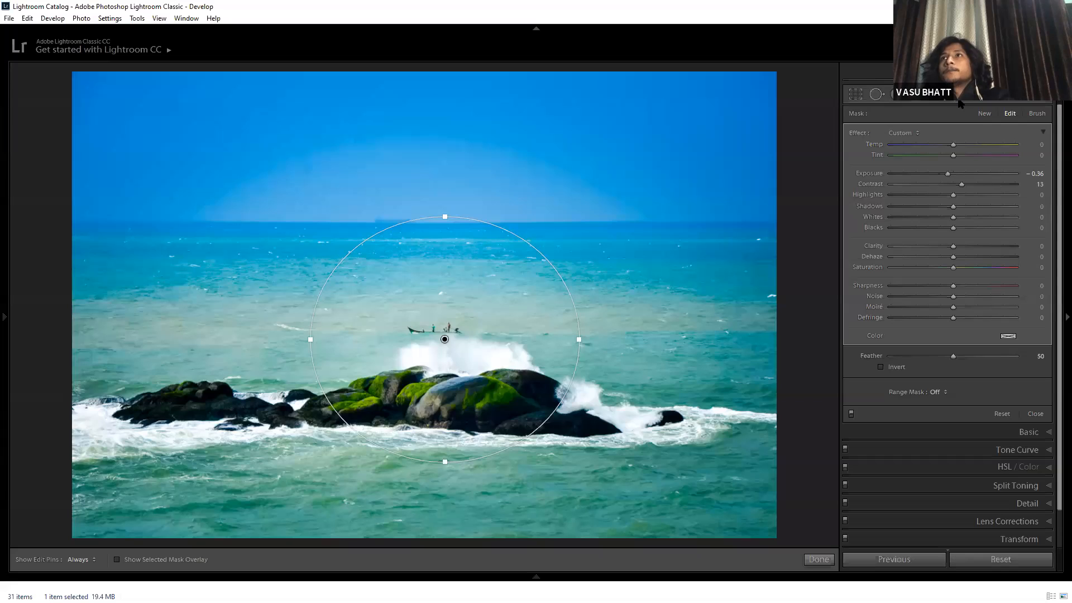
click(819, 560)
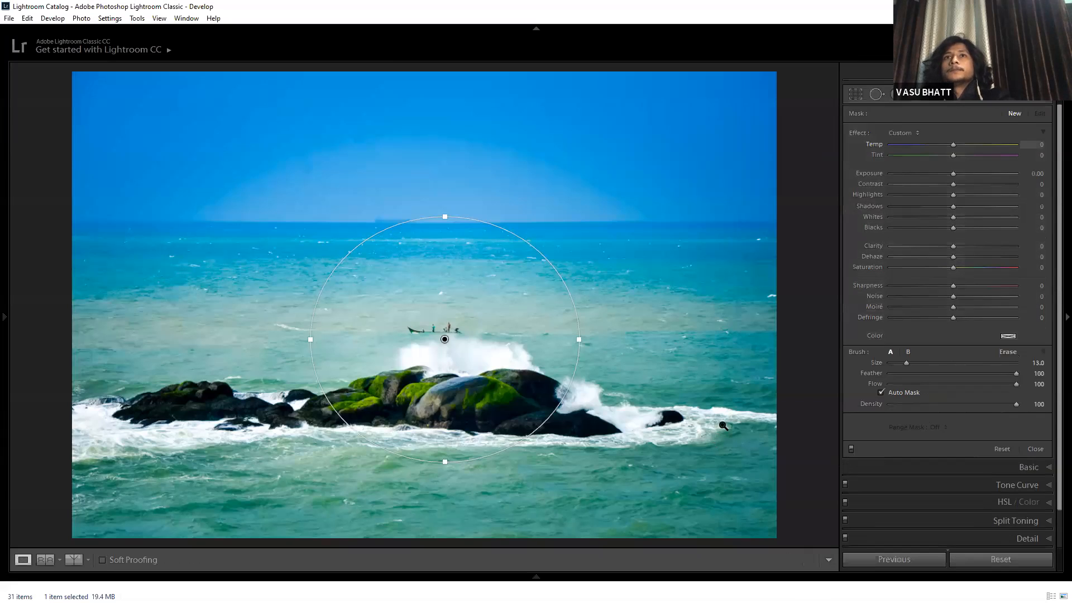
key(ctrl+z)
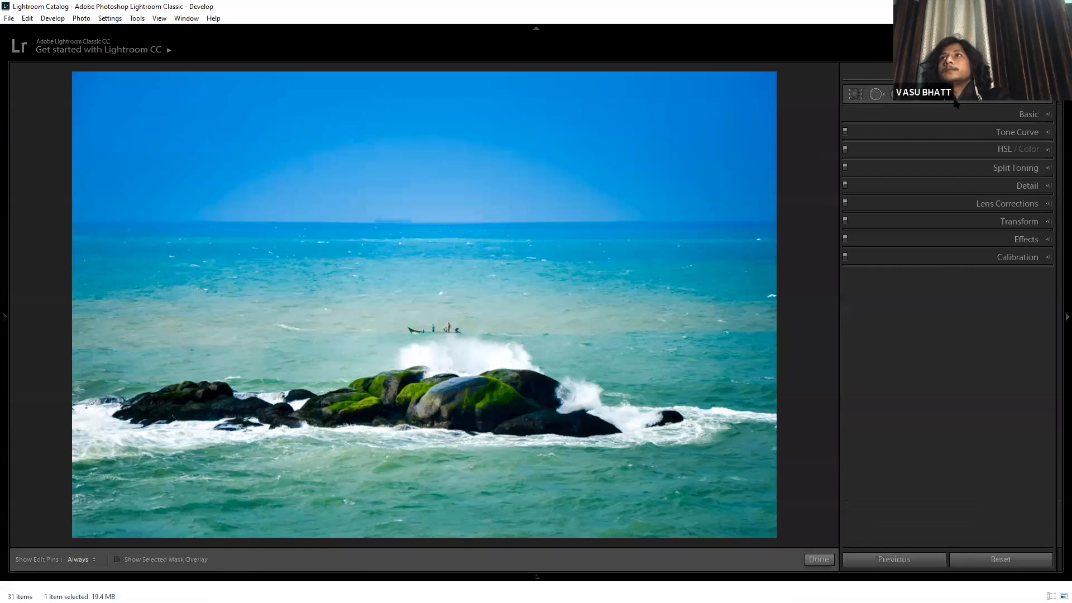
Try painting over the distant ship on the horizon with a smaller Adjustment Brush at 1:1, and undo the strokes.
click(952, 100)
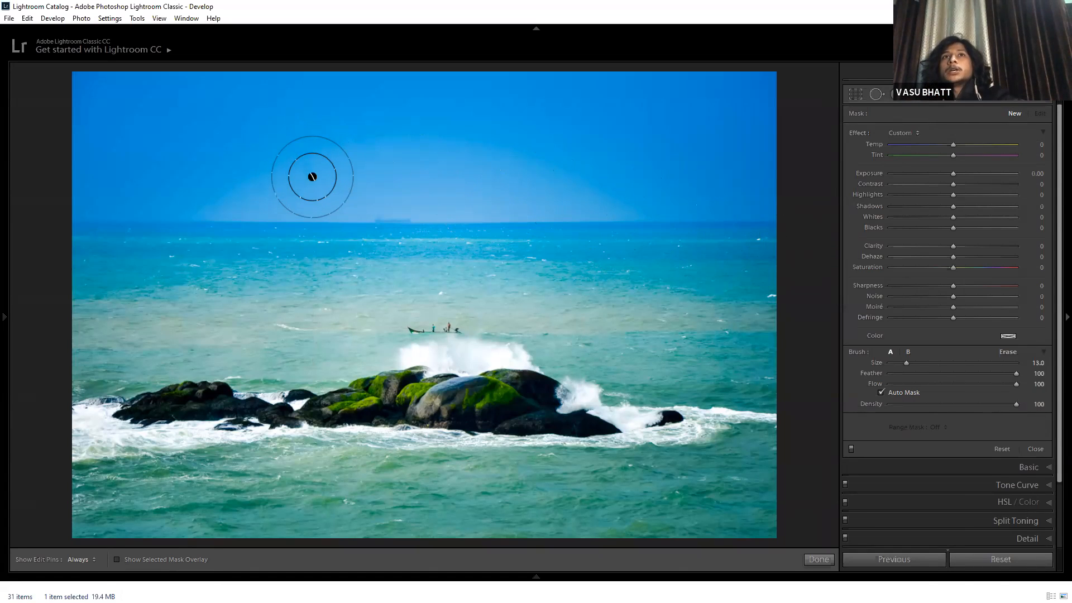
scroll(610, 169, down, 5)
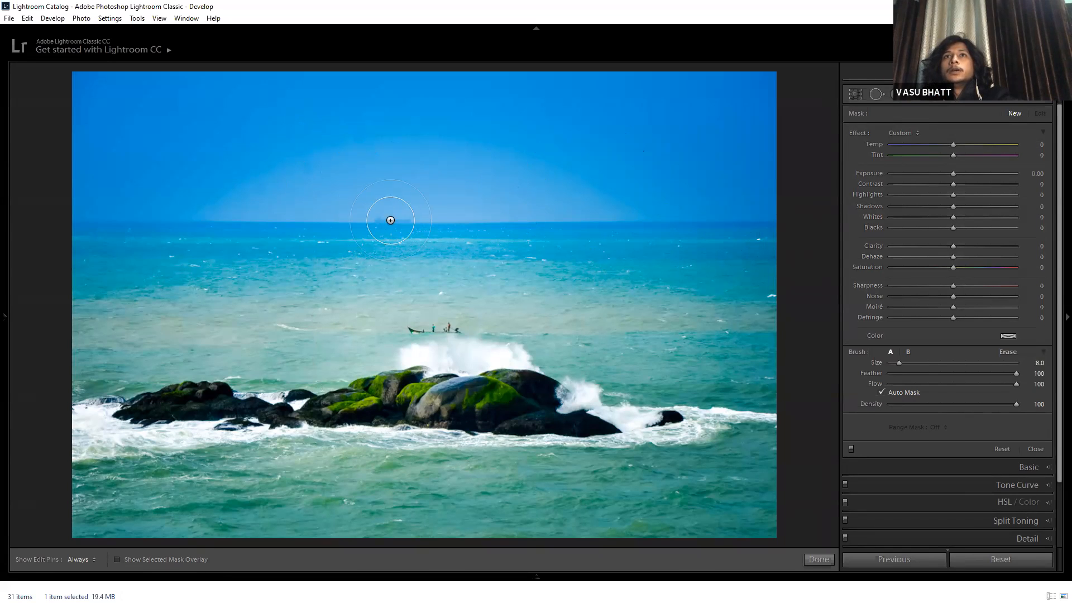
mouse_move(371, 218)
mouse_down()
mouse_move(411, 230)
mouse_move(380, 234)
mouse_up()
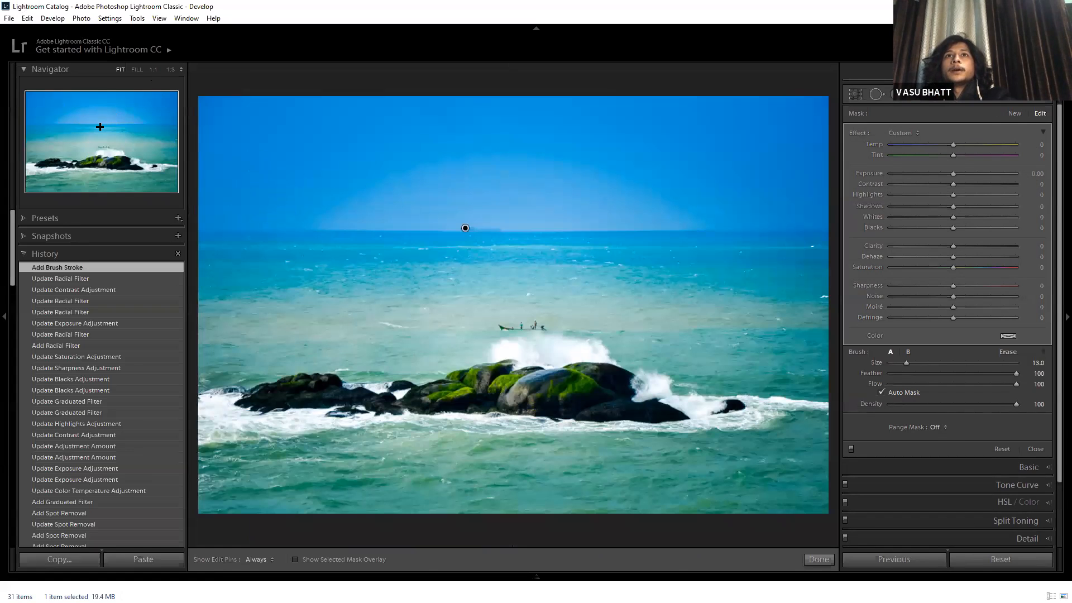
key(z)
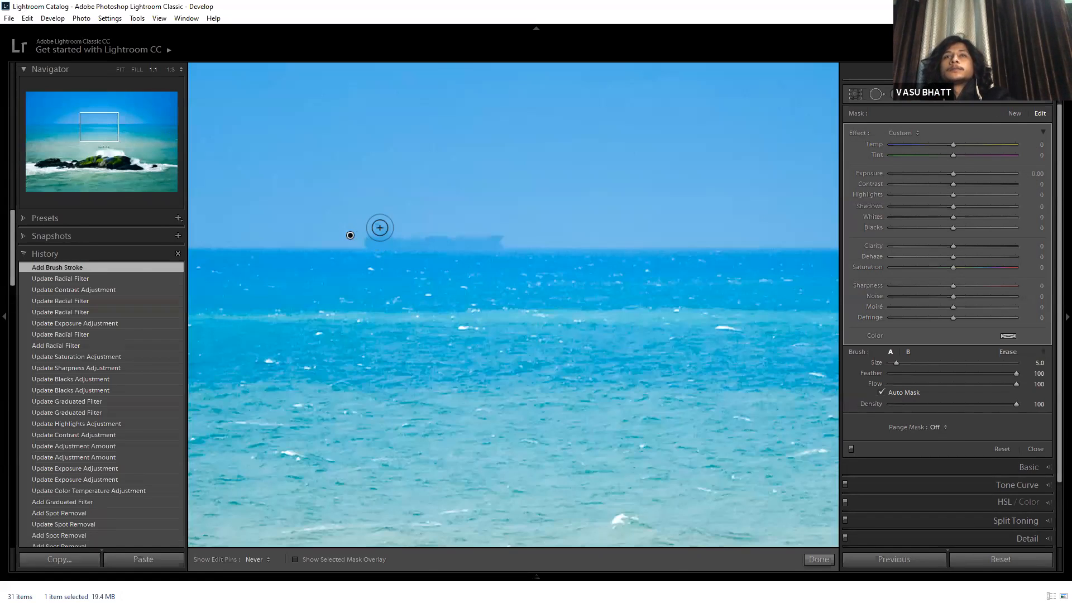
drag(377, 231, 495, 240)
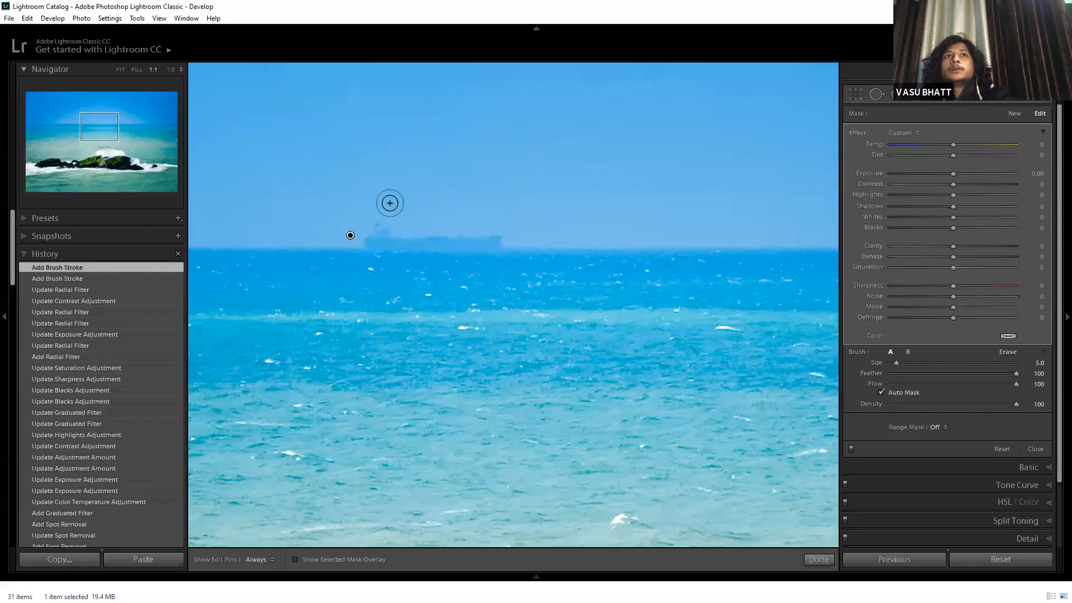
key(ctrl+z)
key(ctrl+z)
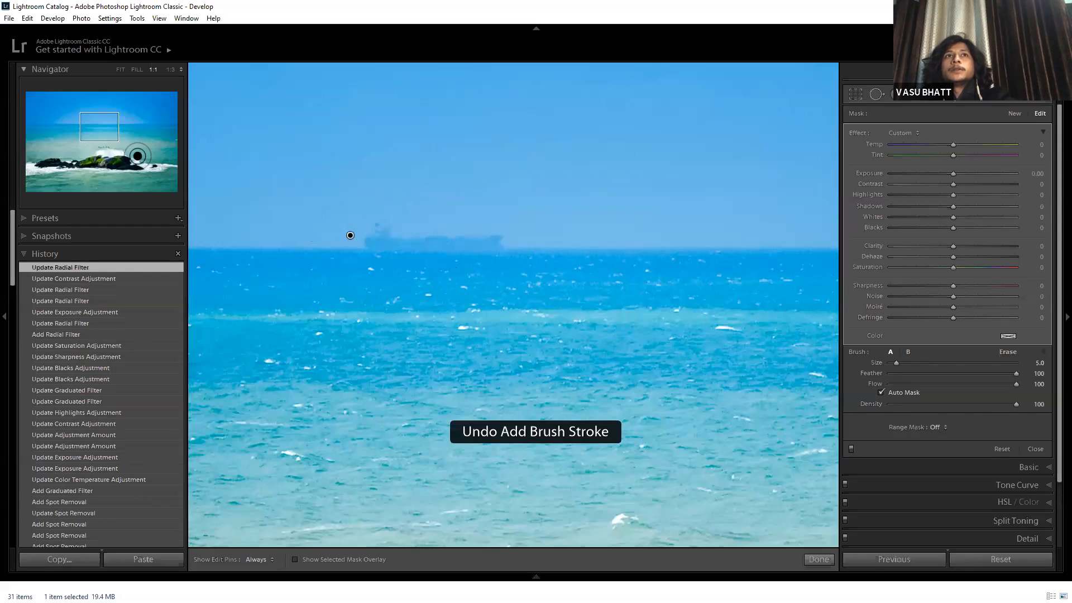
Bring the mossy rocks into view at 1:1 and undo the radial filter's latest update and contrast change.
click(102, 165)
key(ctrl+z)
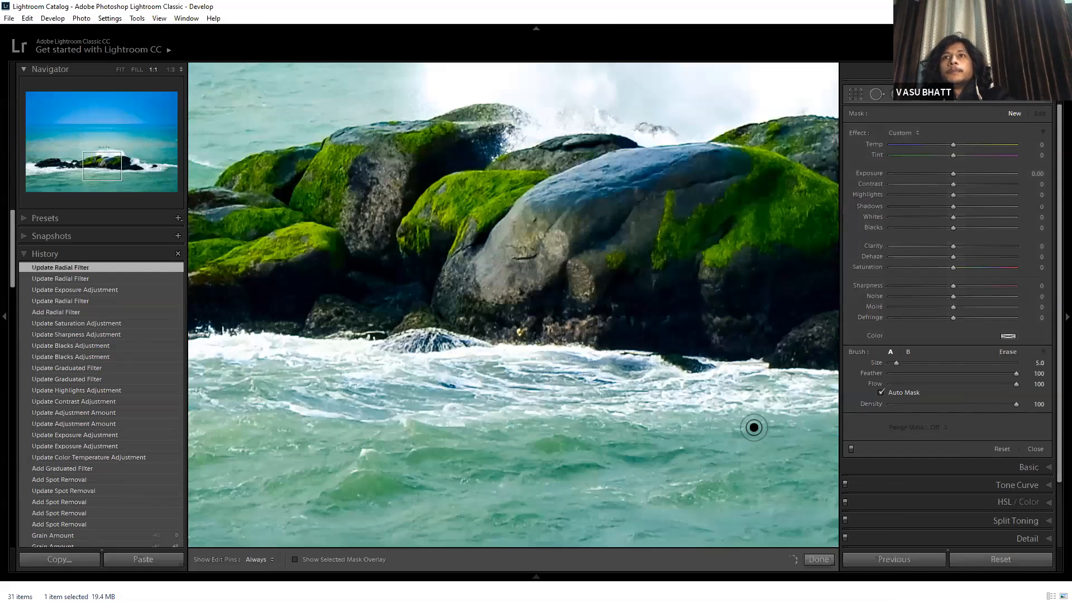
Fit the photo to the window and paint a size 11 Adjustment Brush mask over the mossy rocks with the mask overlay shown.
key(z)
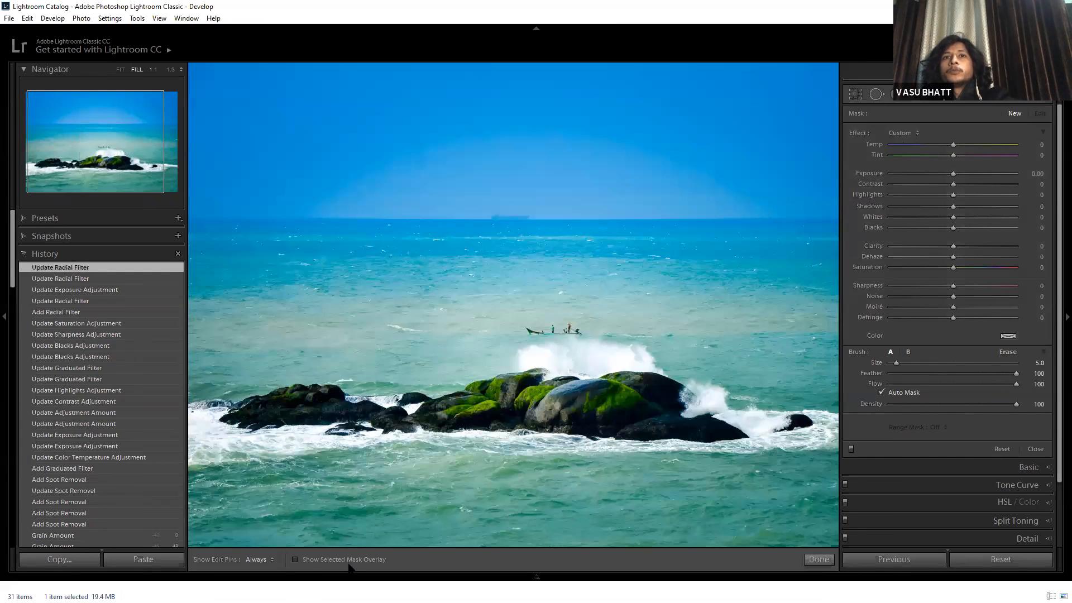
click(313, 561)
scroll(284, 436, up, 6)
key(h)
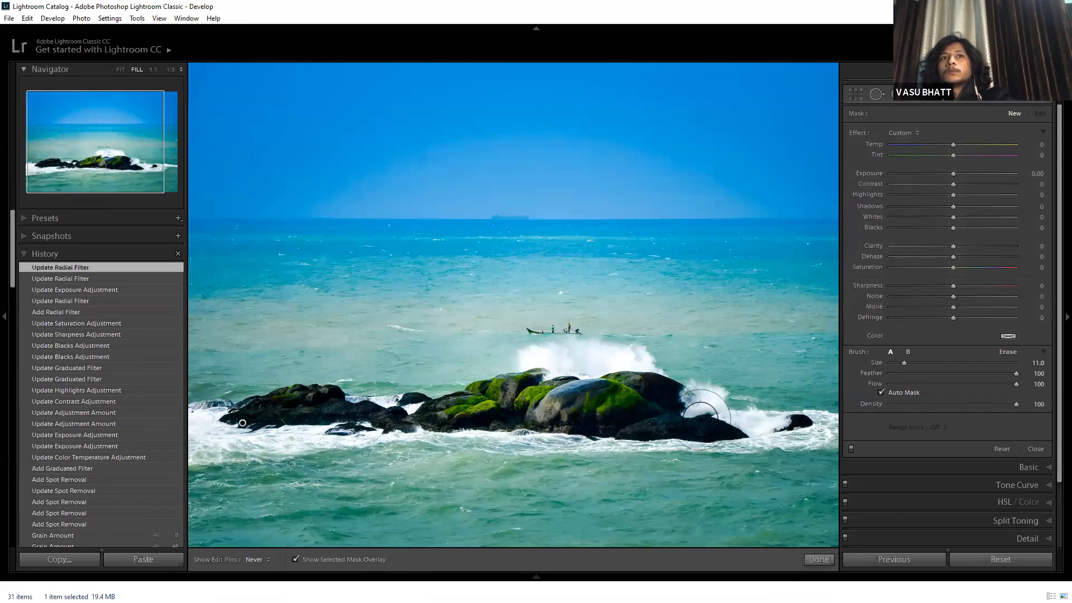
key(h)
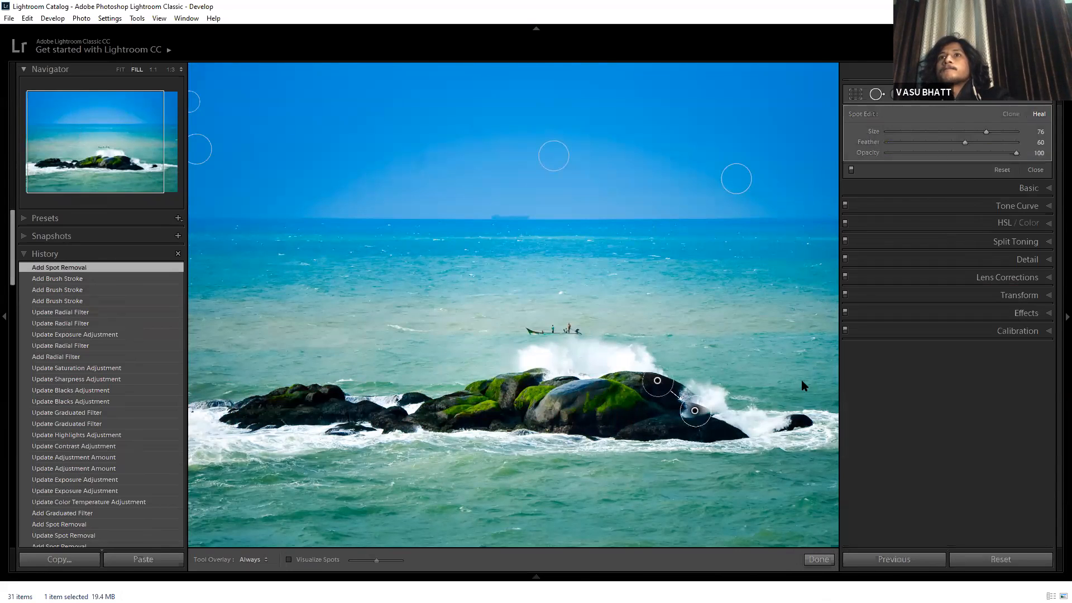
Reselect the Adjustment Brush mask on the rocks and set its exposure to 2.04.
click(950, 101)
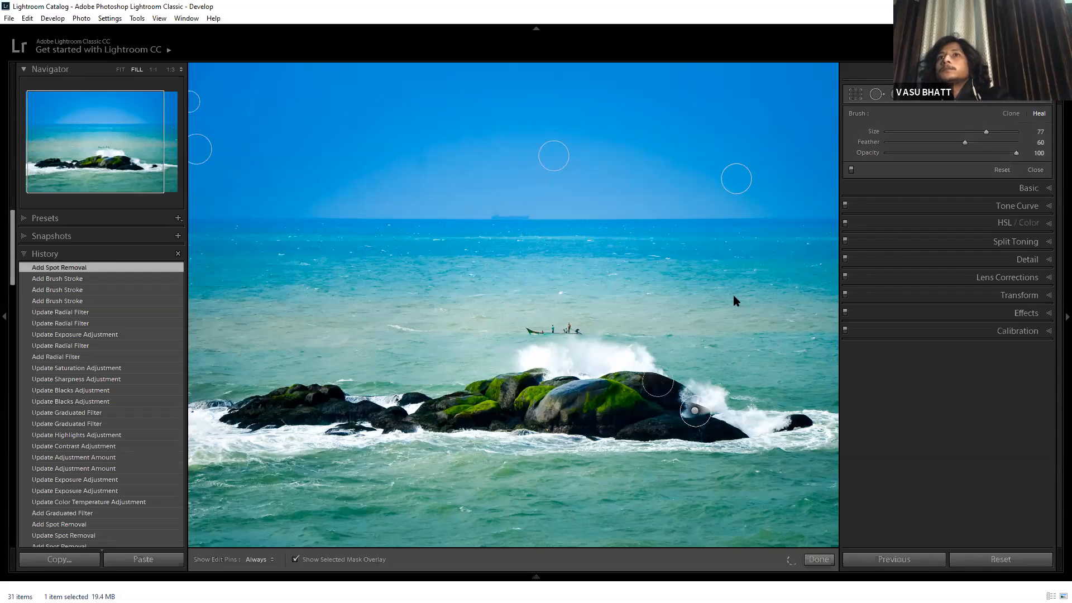
click(243, 424)
click(970, 173)
click(986, 173)
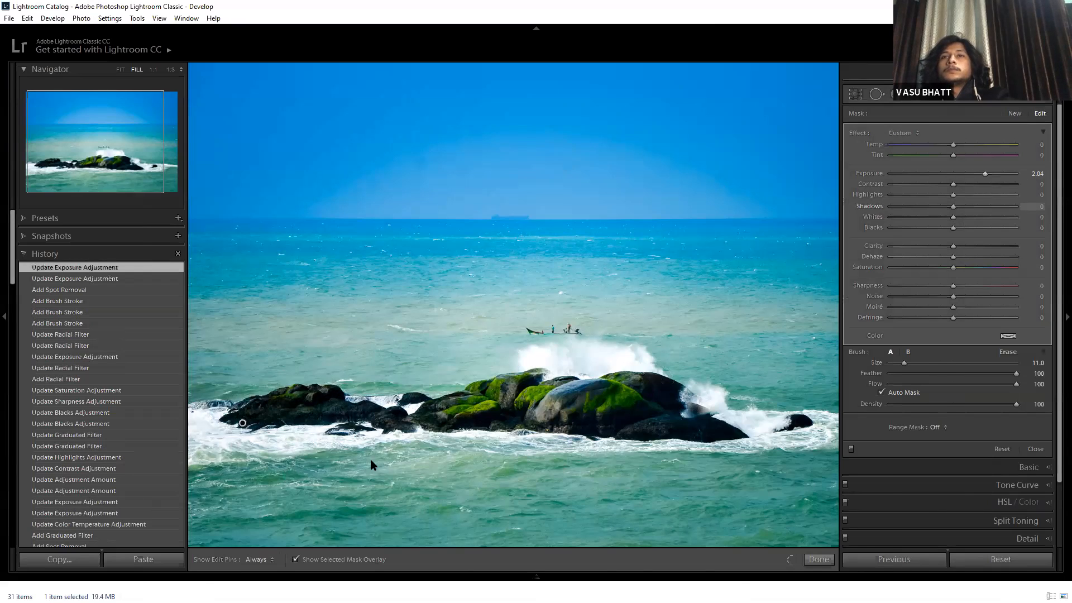
Enlarge the photo view without the mask overlay and extend the brush mask over the remaining dark rocks beside the spray.
key(F7)
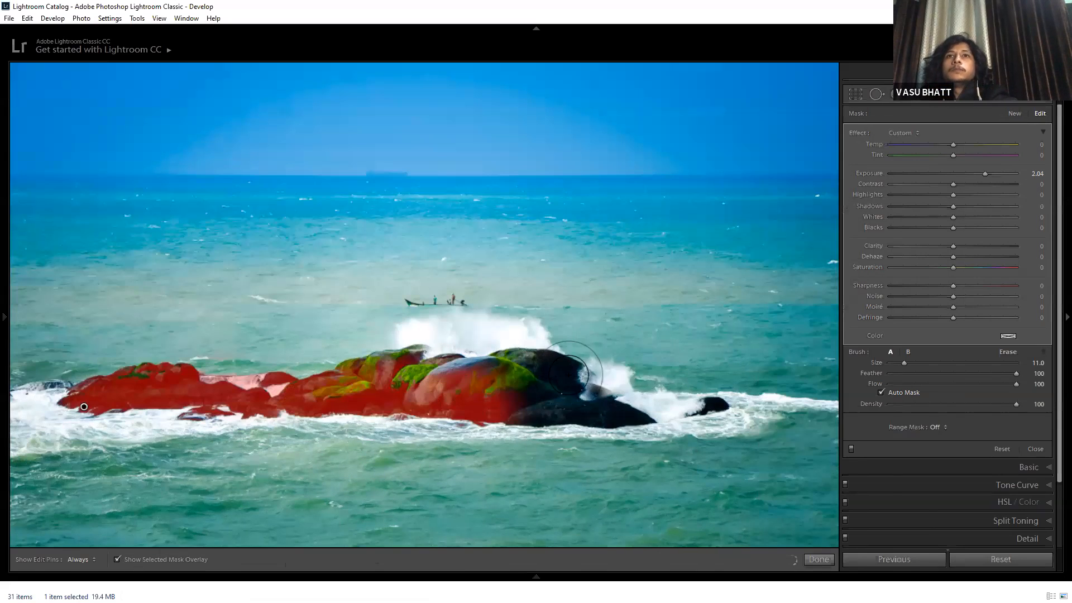
key(o)
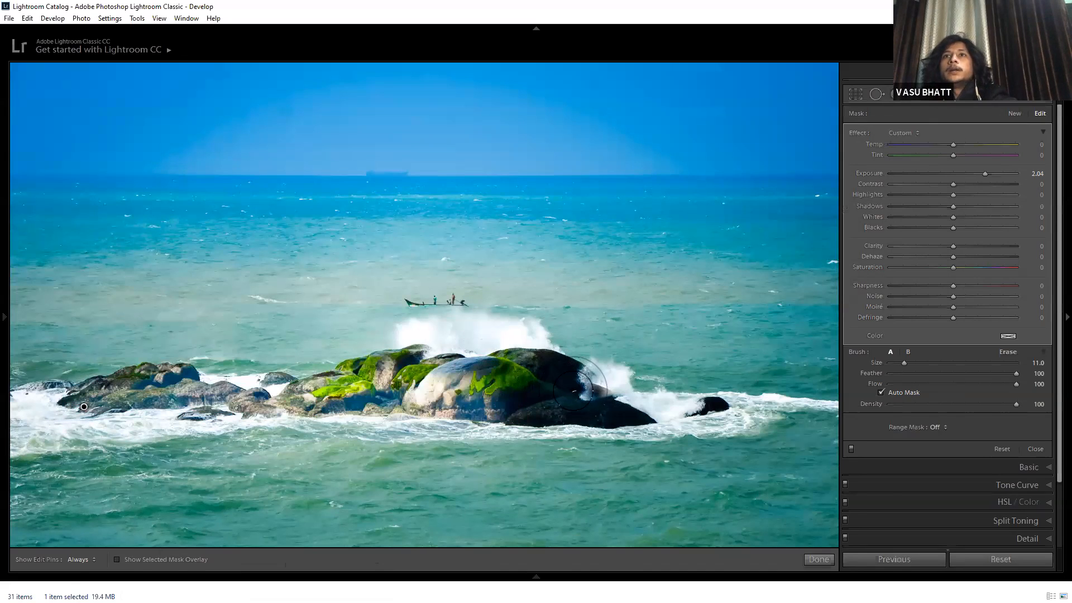
key(h)
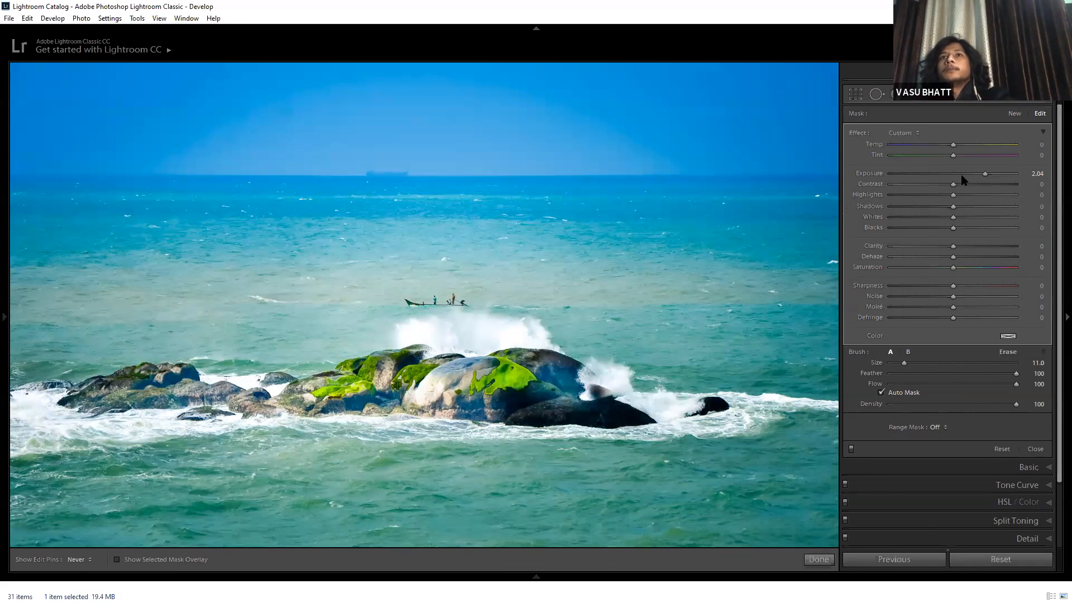
key(h)
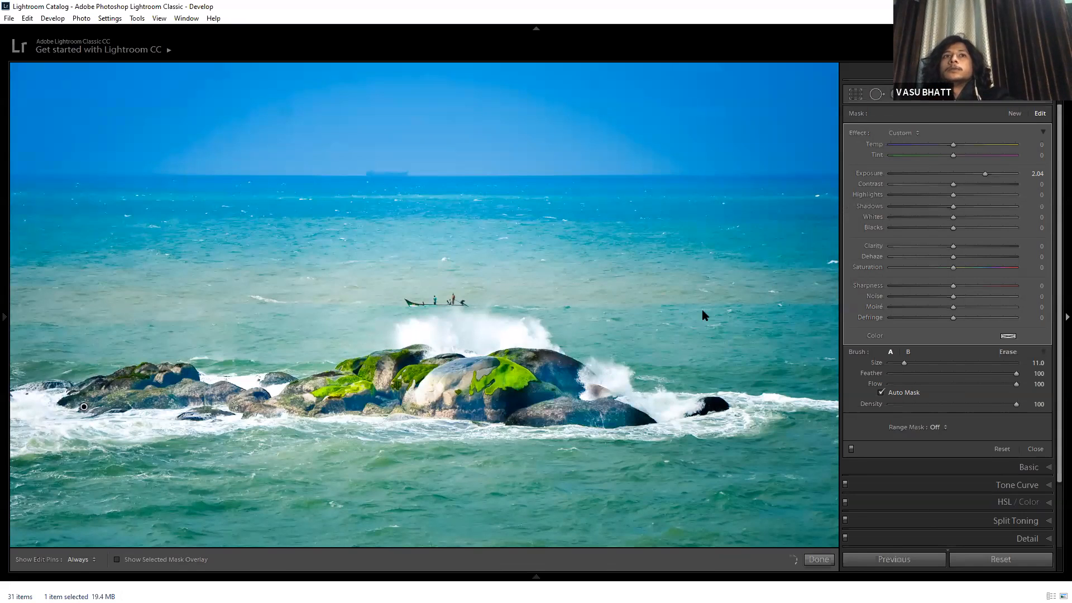
Set the rock brush's exposure to 0.64 and tint to -21, and compare the photo before and after.
key(ctrl+z)
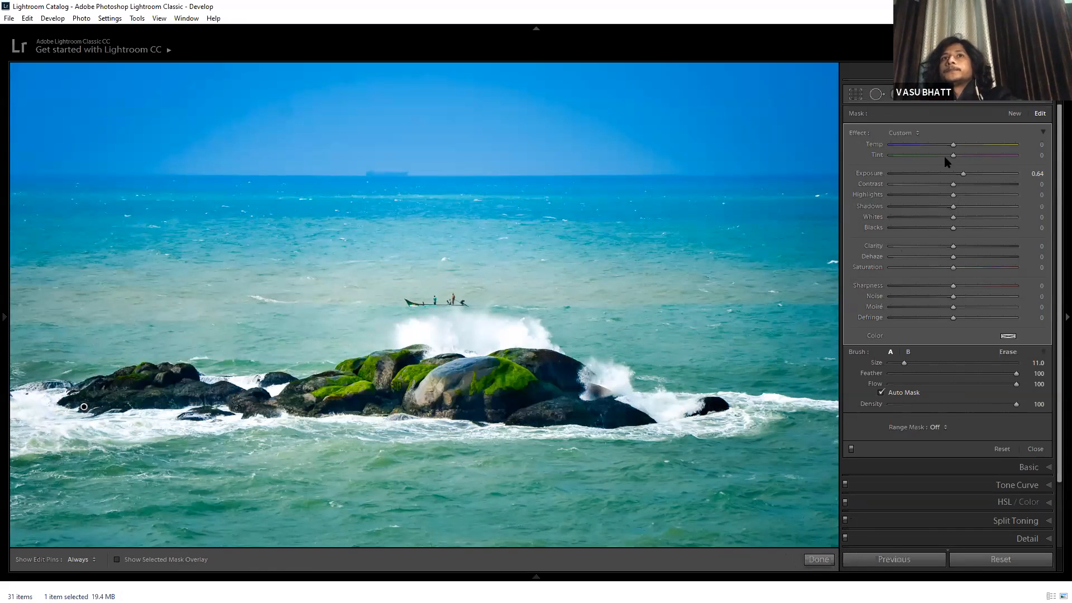
click(941, 156)
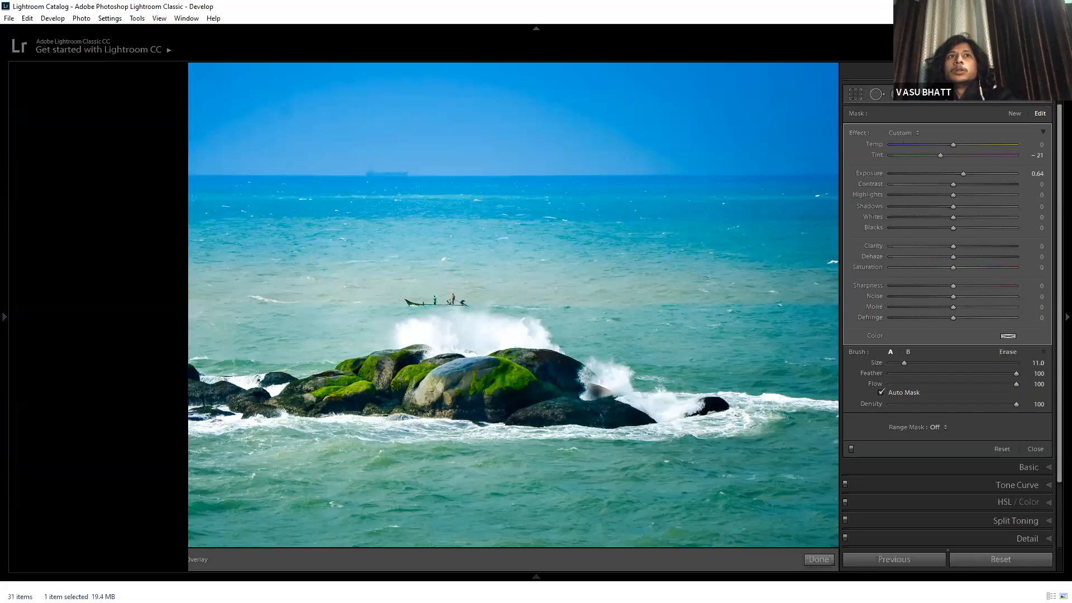
key(y)
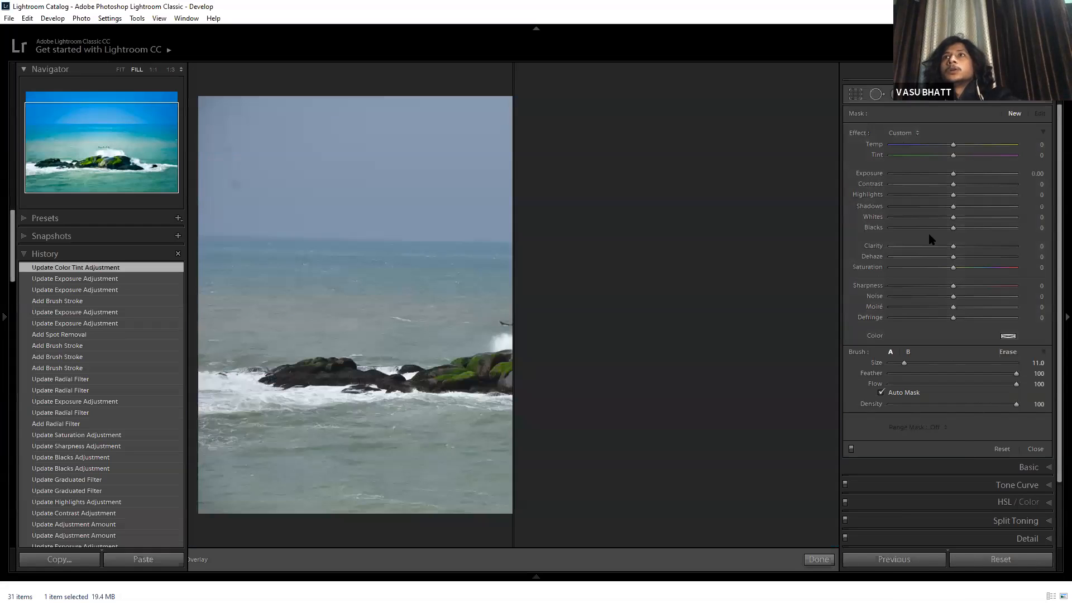
key(y)
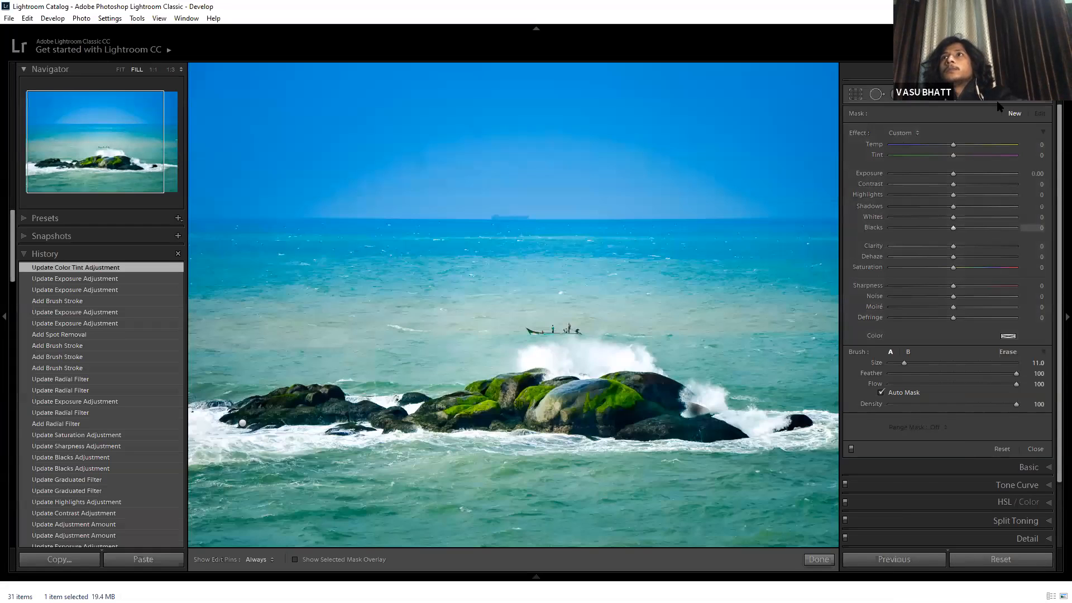
click(955, 100)
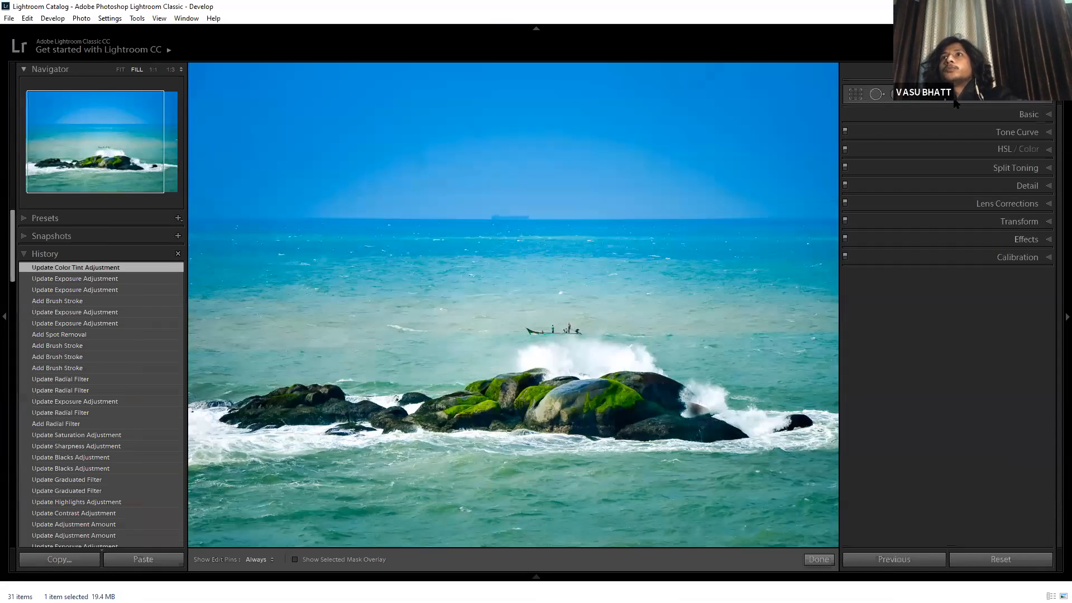
click(975, 101)
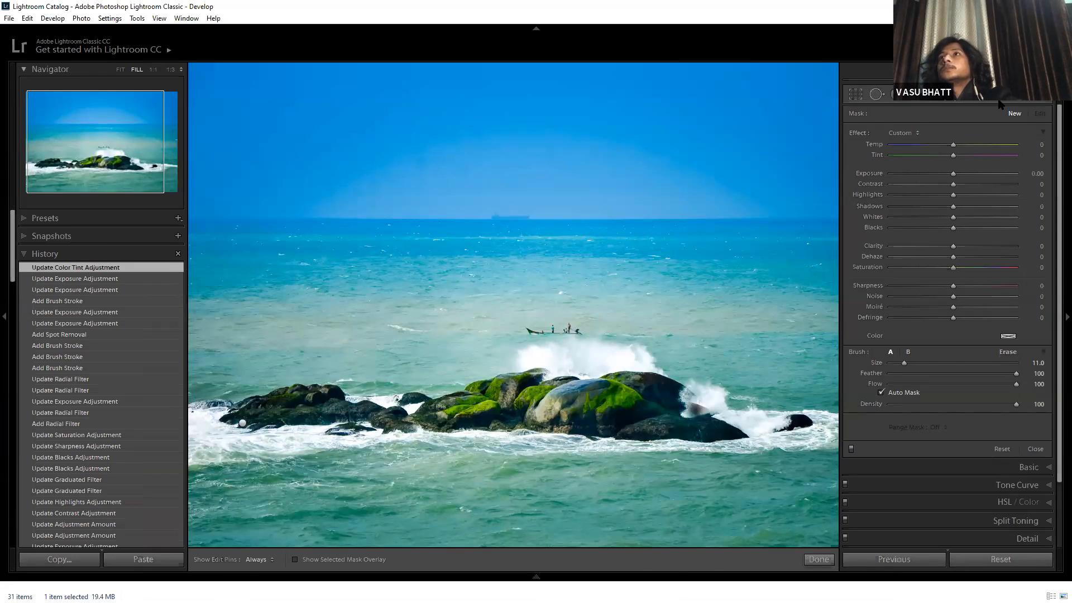
click(961, 99)
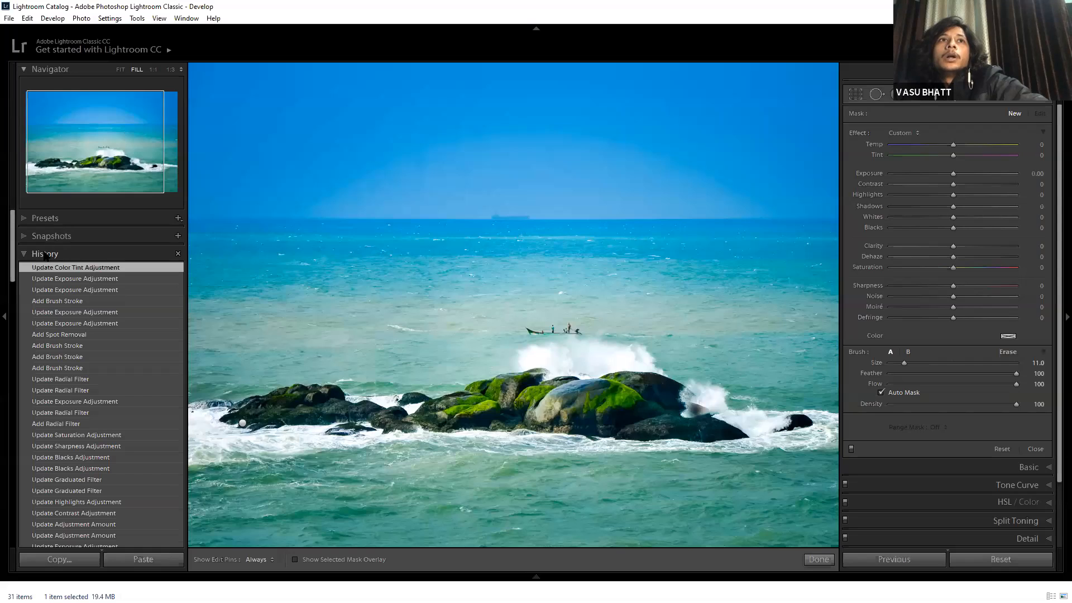
Save the current develop settings as a new preset named "blue sky" in the STREET group.
click(41, 220)
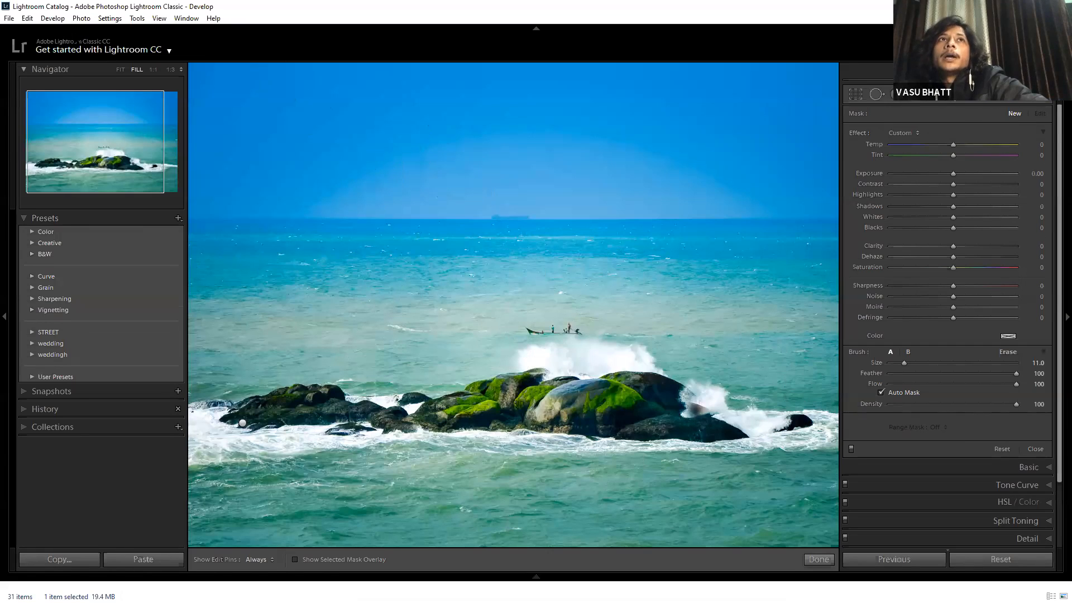
click(53, 18)
click(66, 43)
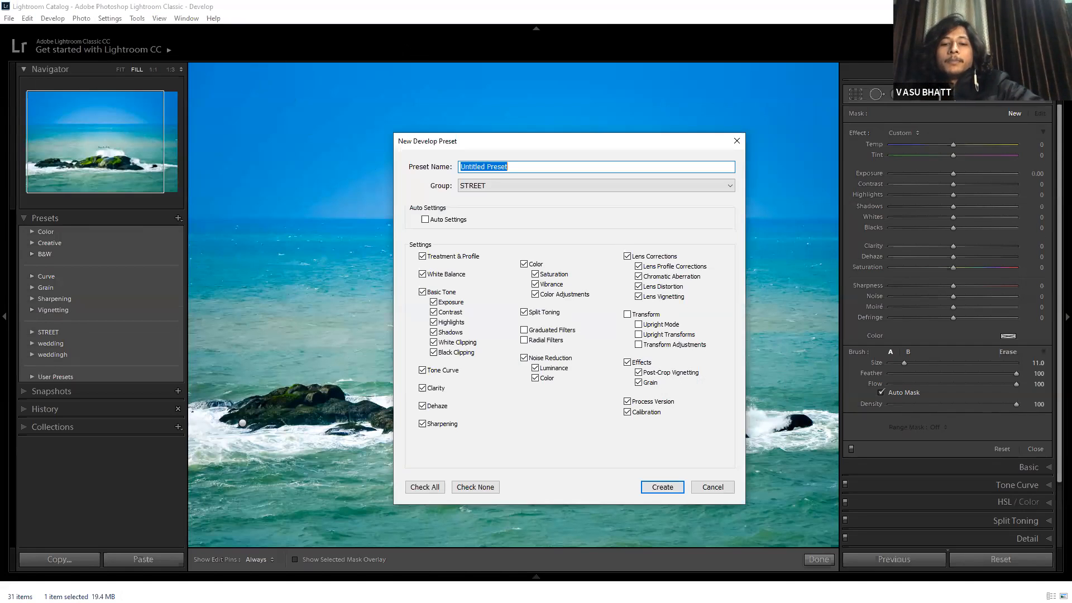
text(blu)
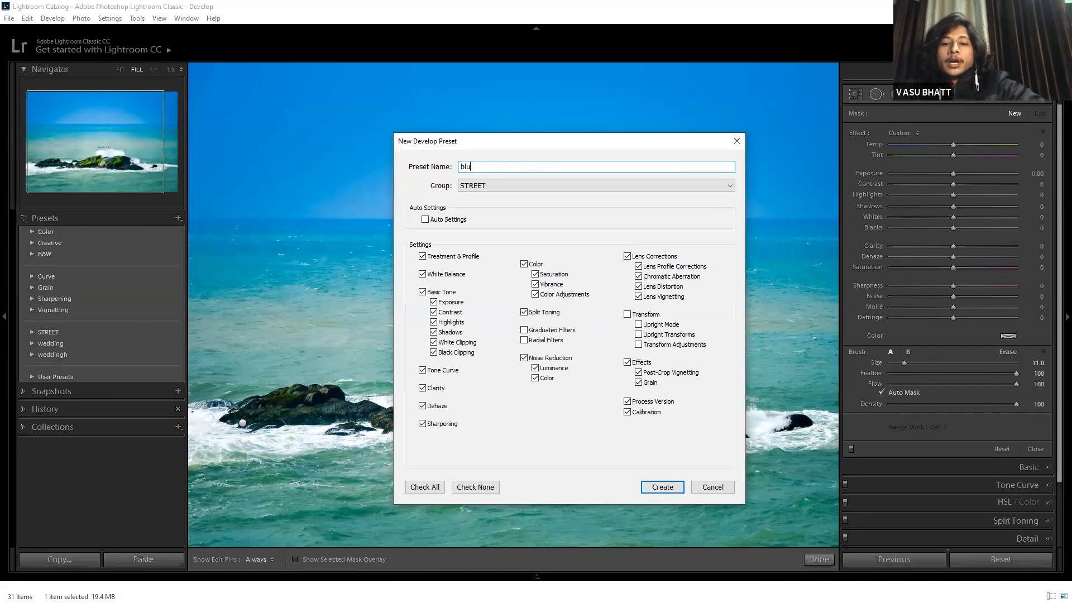
text(e sky)
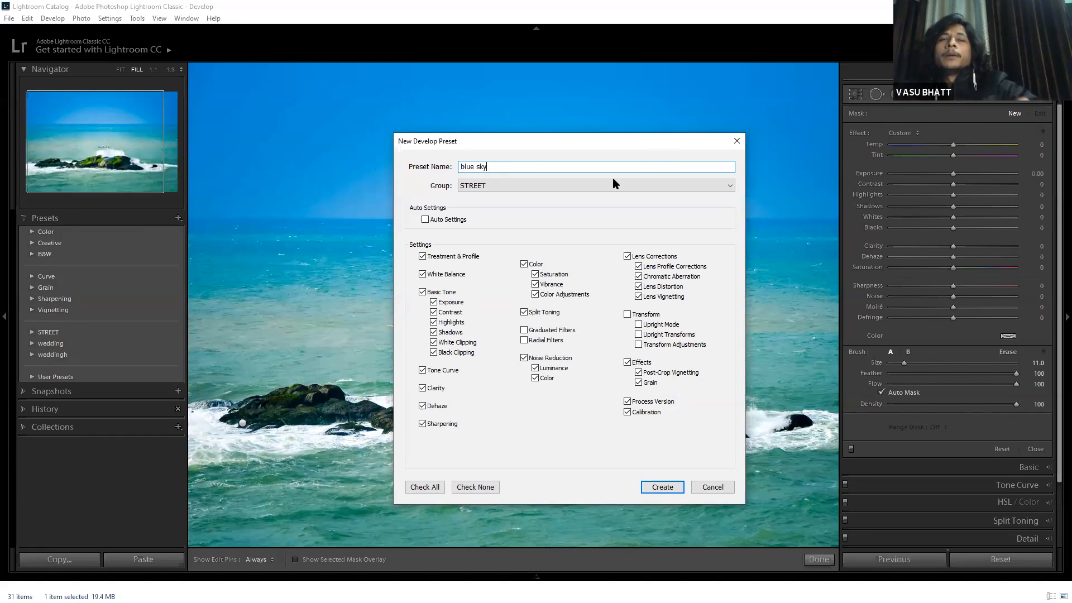
click(659, 488)
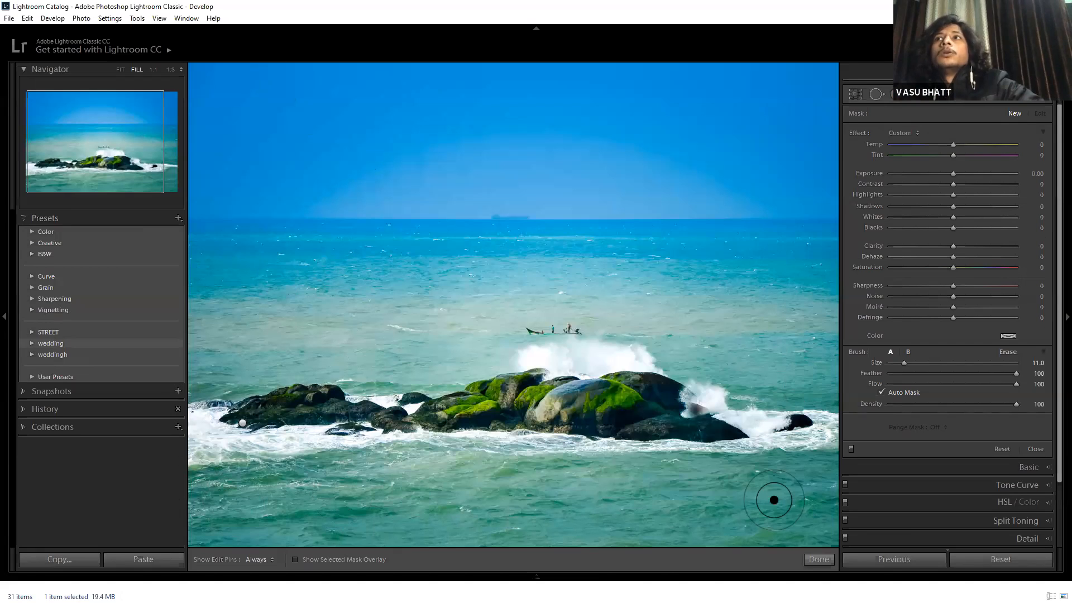
Finish the brush, open the palm-lined river photo with the canoe, and apply the blue sky preset from the STREET group.
click(826, 561)
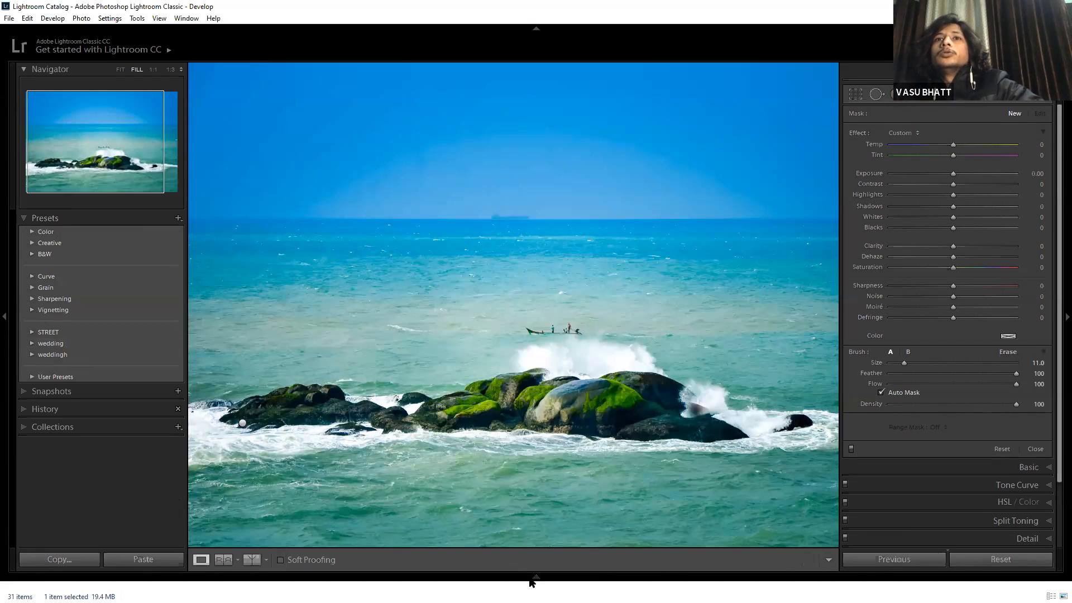
click(274, 552)
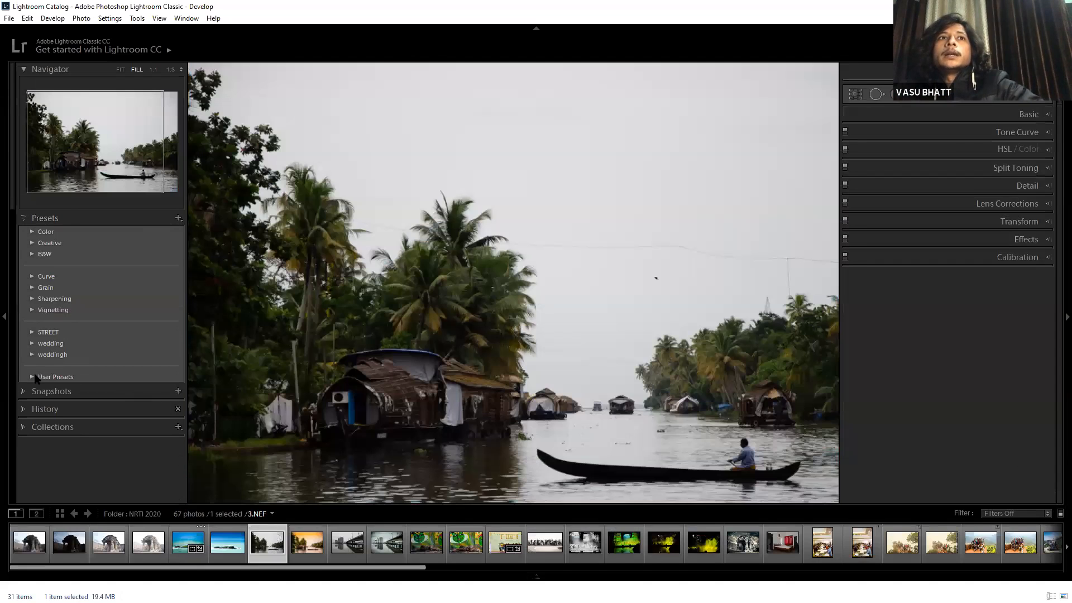
click(33, 378)
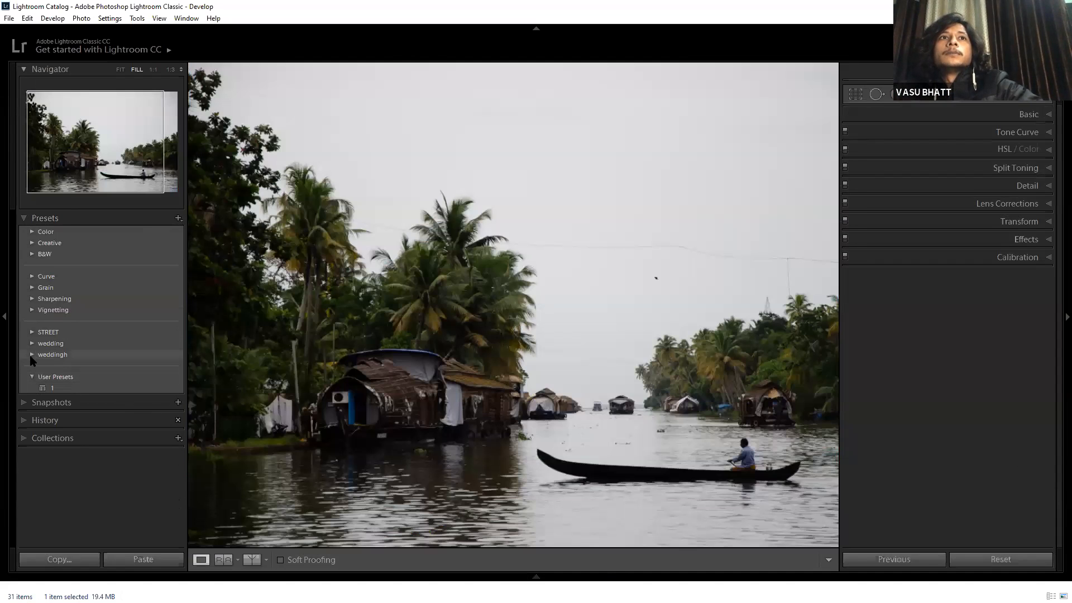
click(32, 355)
click(33, 343)
click(33, 343)
click(53, 17)
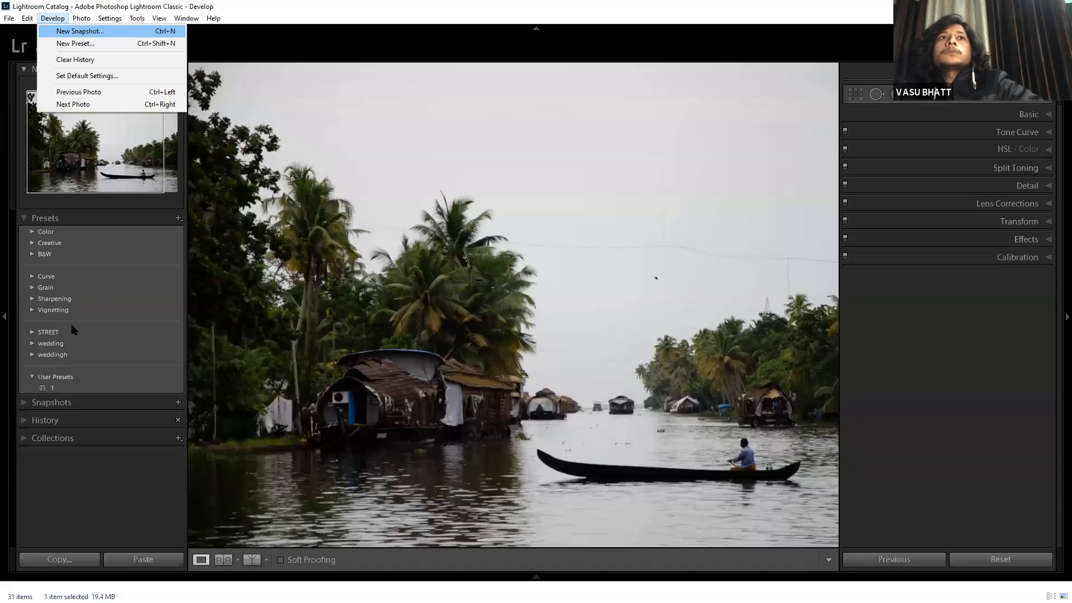
click(32, 331)
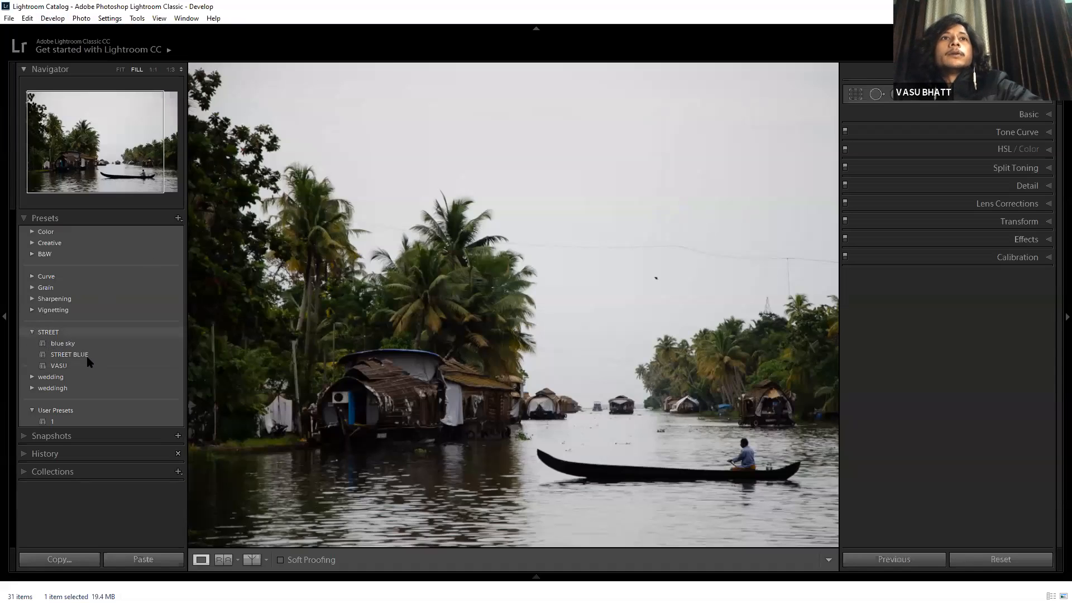
click(66, 345)
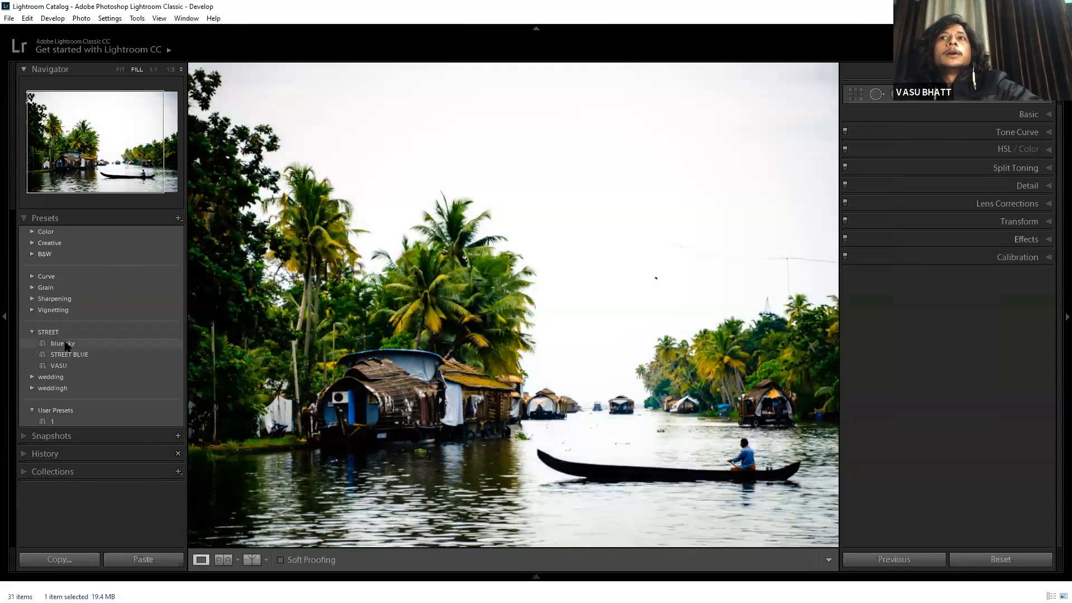
click(66, 344)
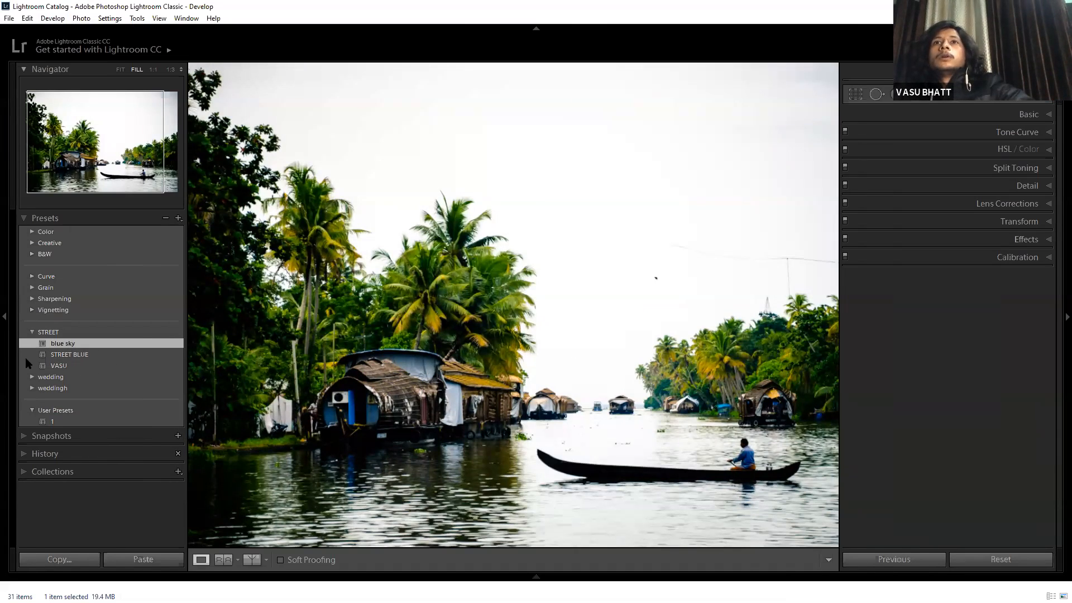
key(g)
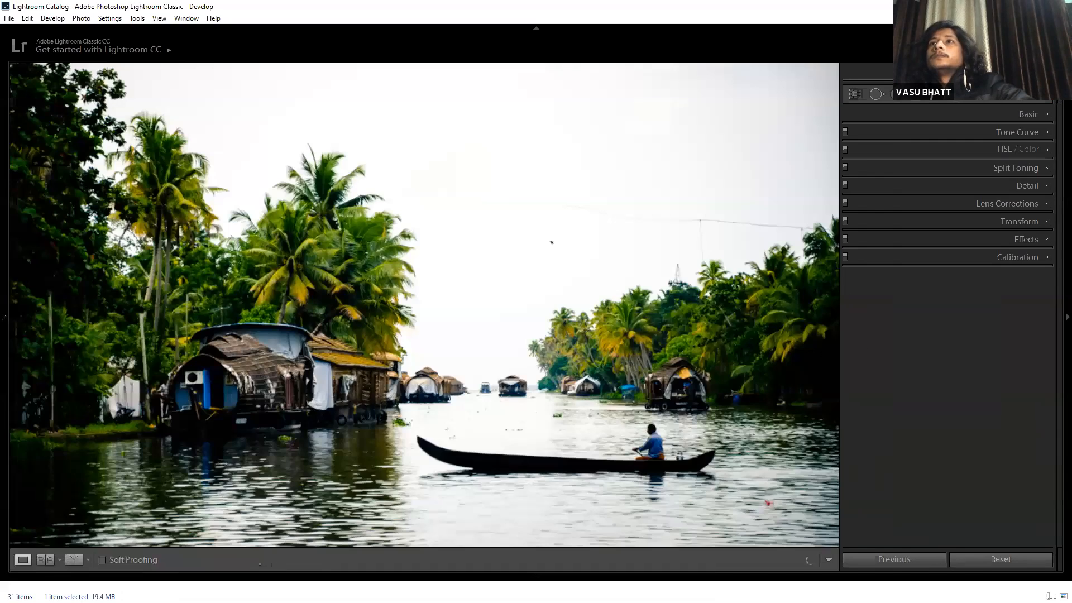
key(F7)
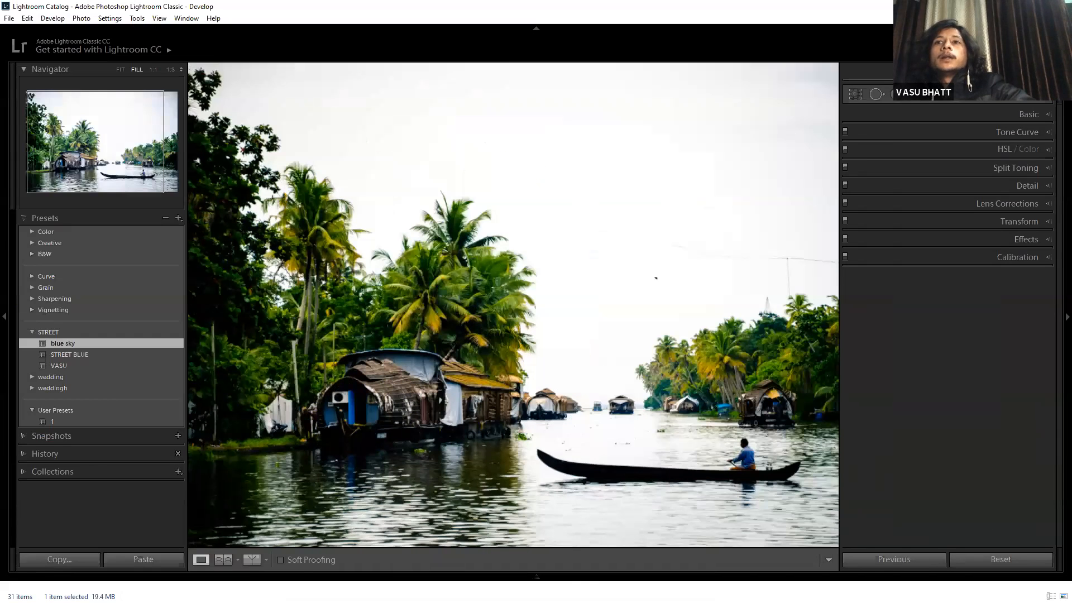
Reopen the edited seascape photo 4.JPG with the mossy rocks and show its edit history instead of the presets.
mouse_move(567, 585)
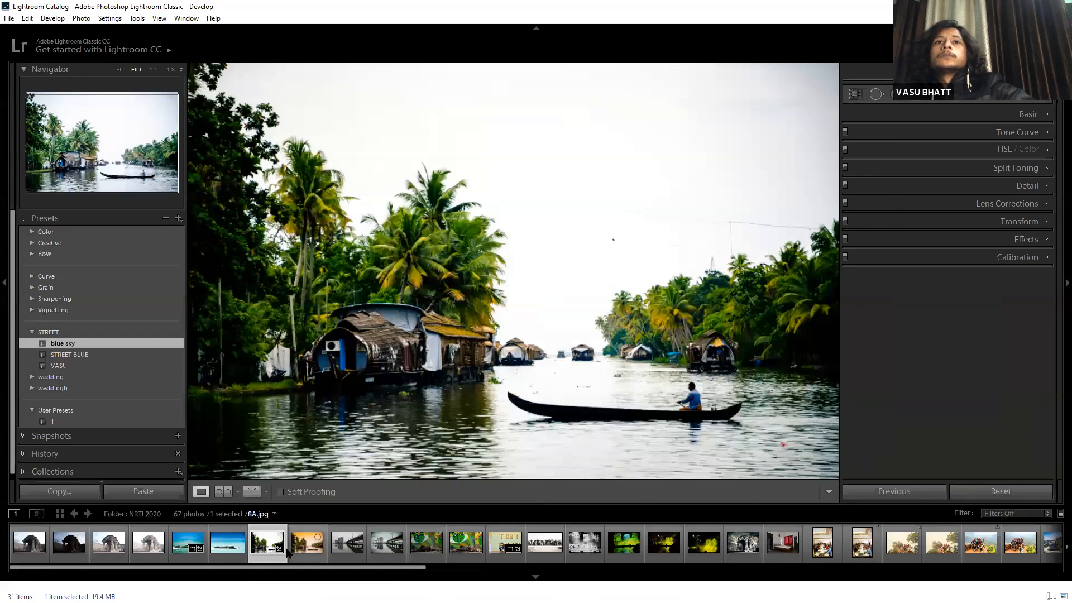
click(227, 542)
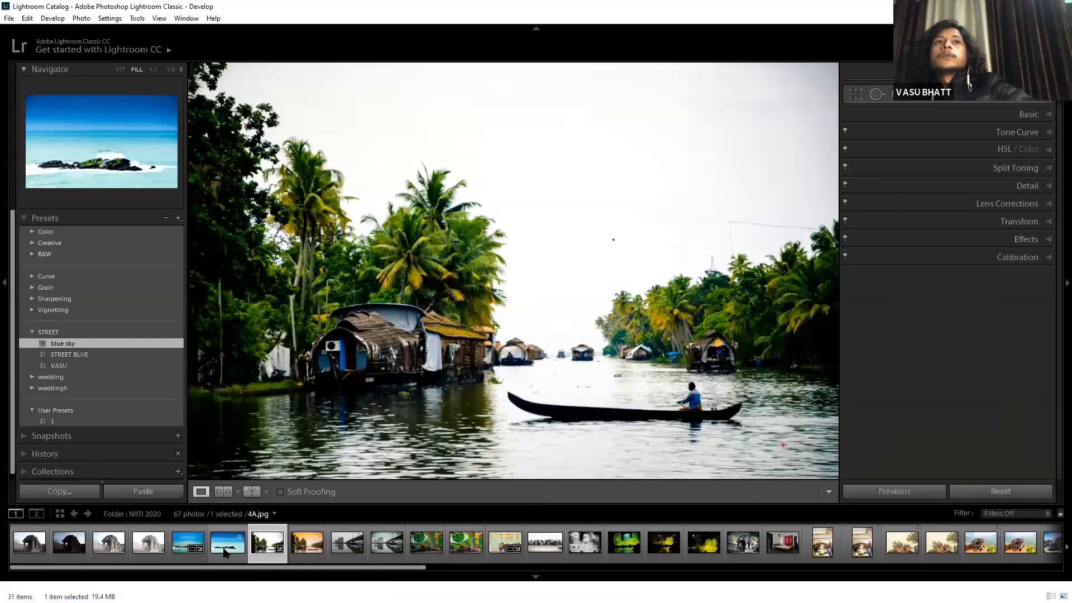
click(187, 541)
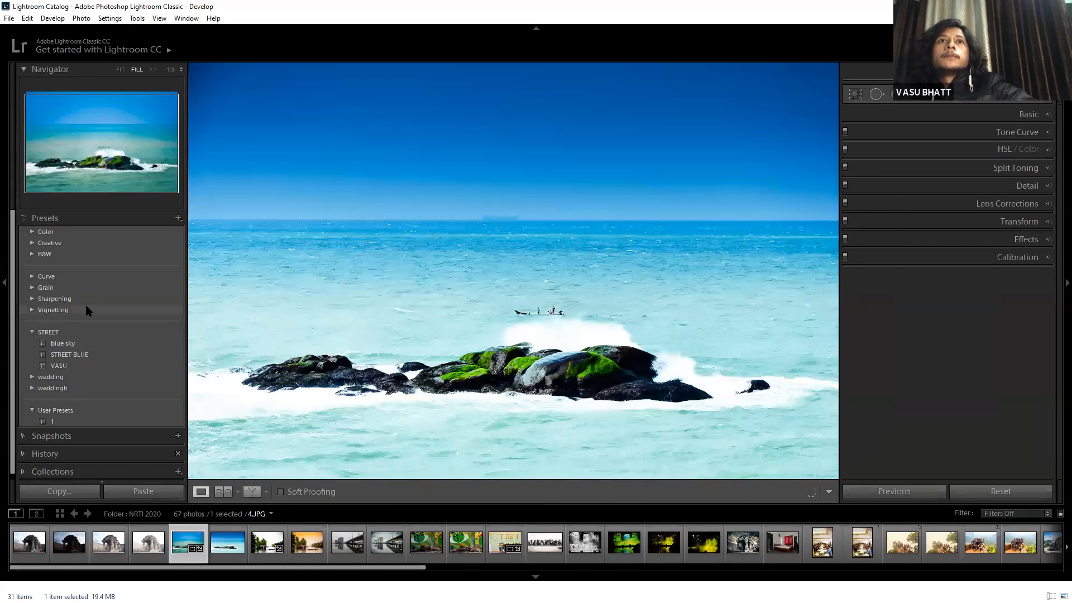
click(45, 218)
click(45, 254)
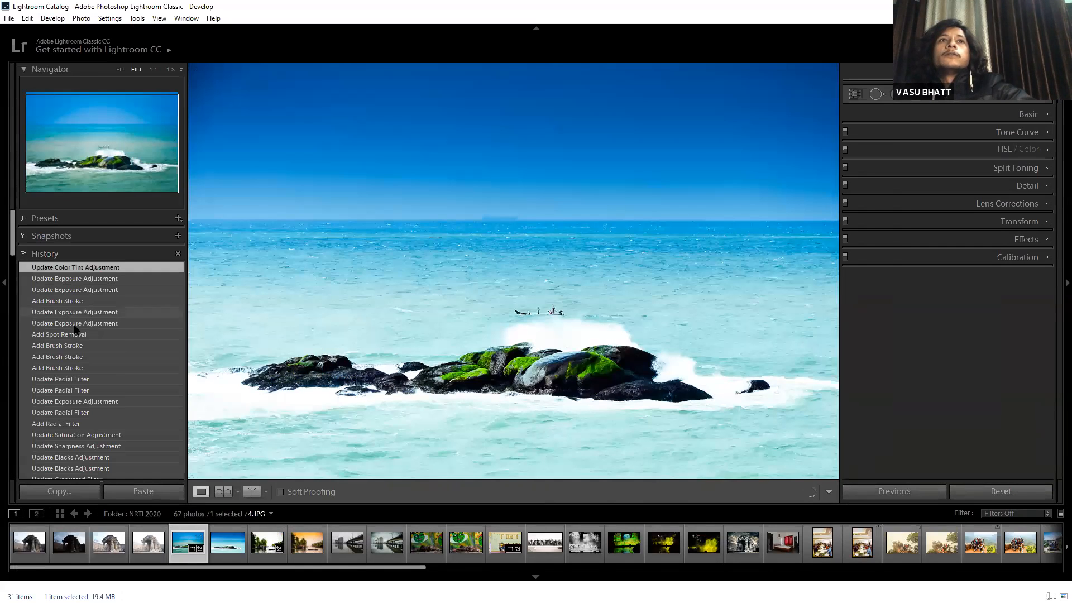
Roll the seascape photo back to one of the earliest tonal adjustments in its history, and show the collections list in place of the history.
scroll(84, 313, down, 3)
click(84, 320)
scroll(92, 431, down, 6)
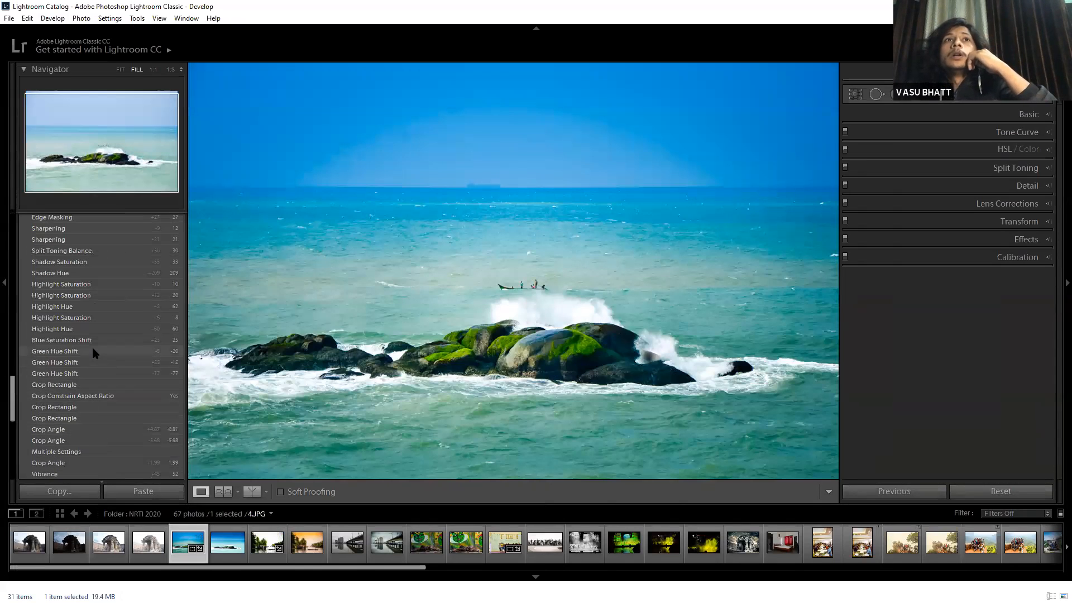
scroll(97, 411, down, 5)
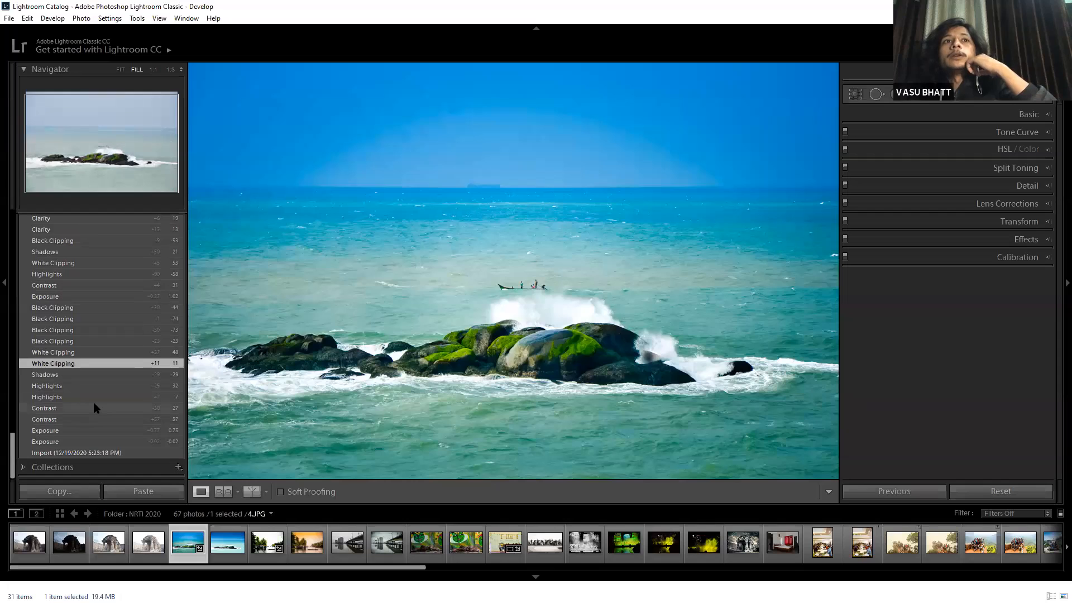
click(94, 400)
scroll(93, 408, up, 5)
scroll(94, 404, up, 10)
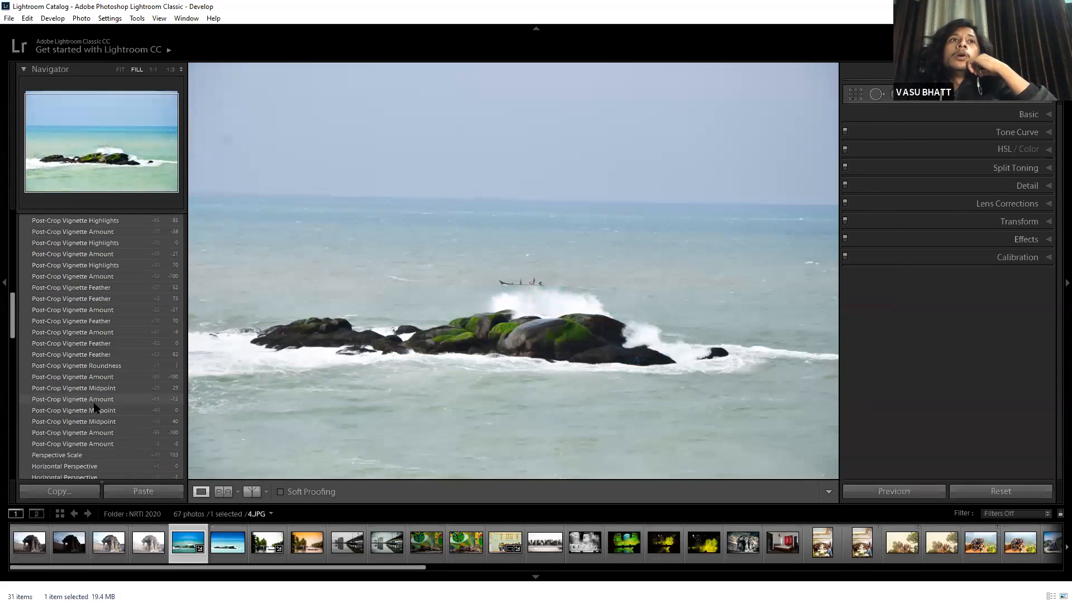
click(23, 256)
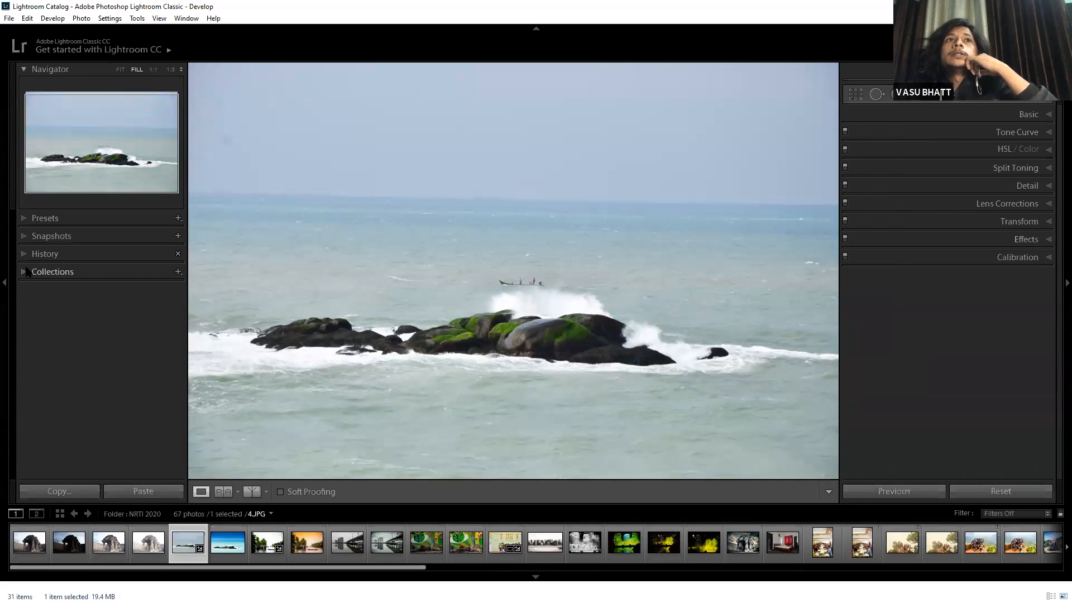
click(52, 272)
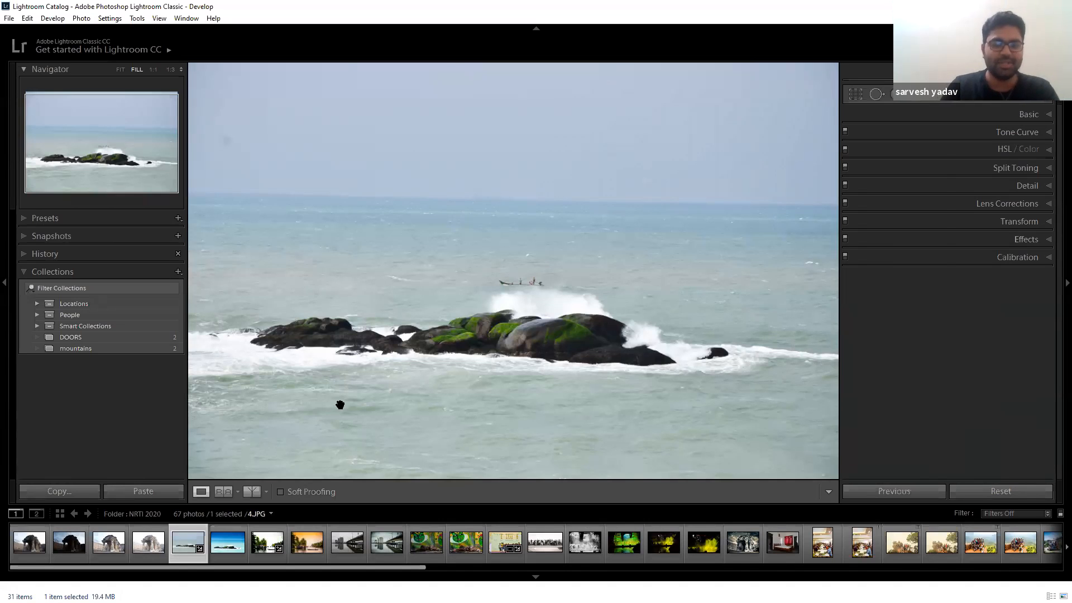
key(alt+Tab)
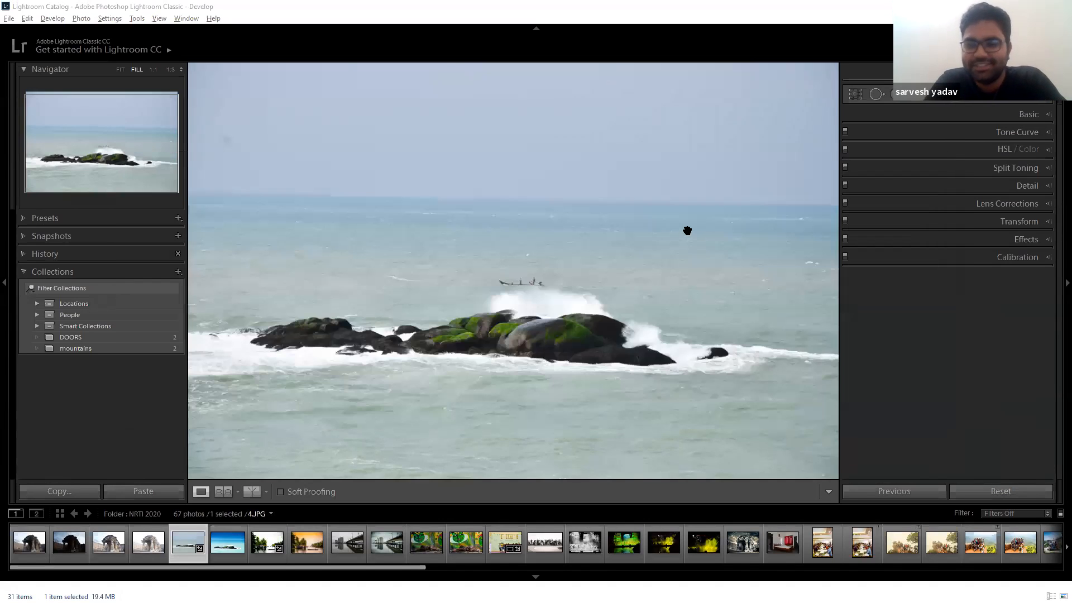
key(alt+Tab)
key(alt+Tab)
key(alt+Tab)
key(alt+Tab)
key(alt+Tab)
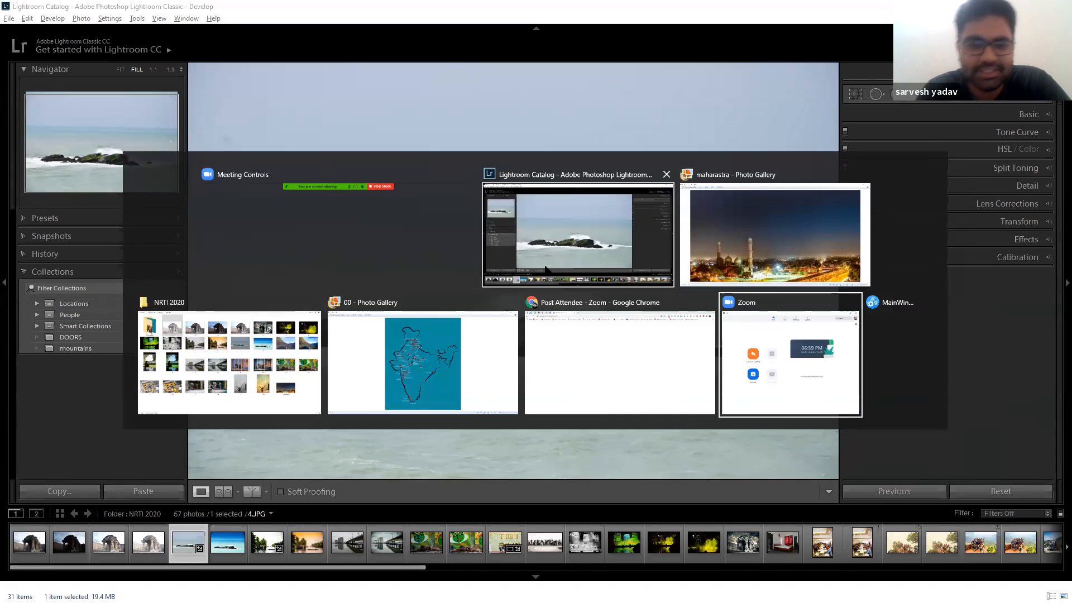
key(alt+Tab)
key(alt+Tab)
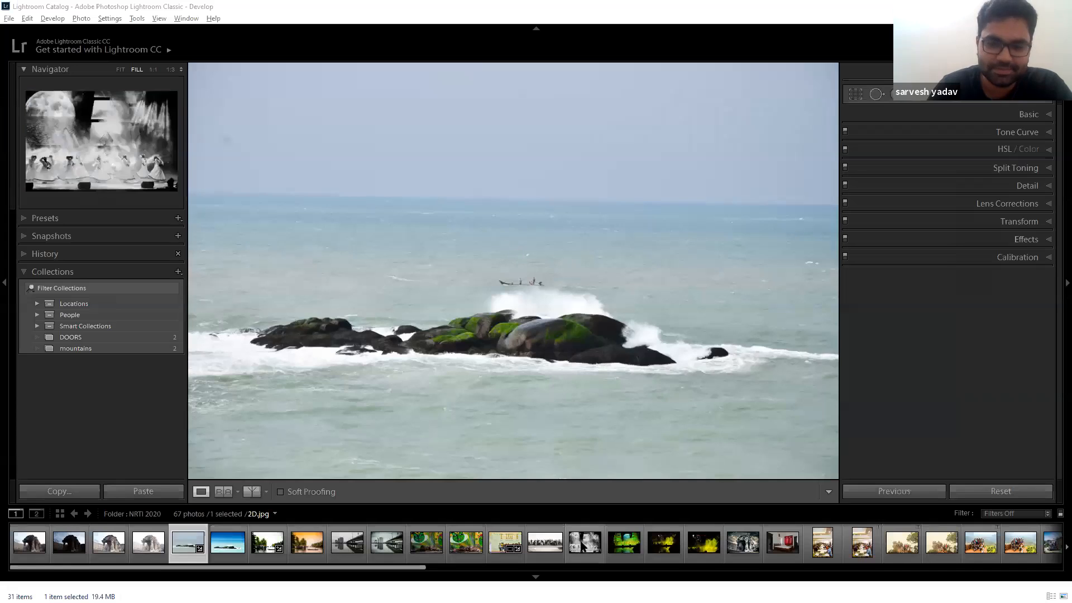
key(alt+Tab)
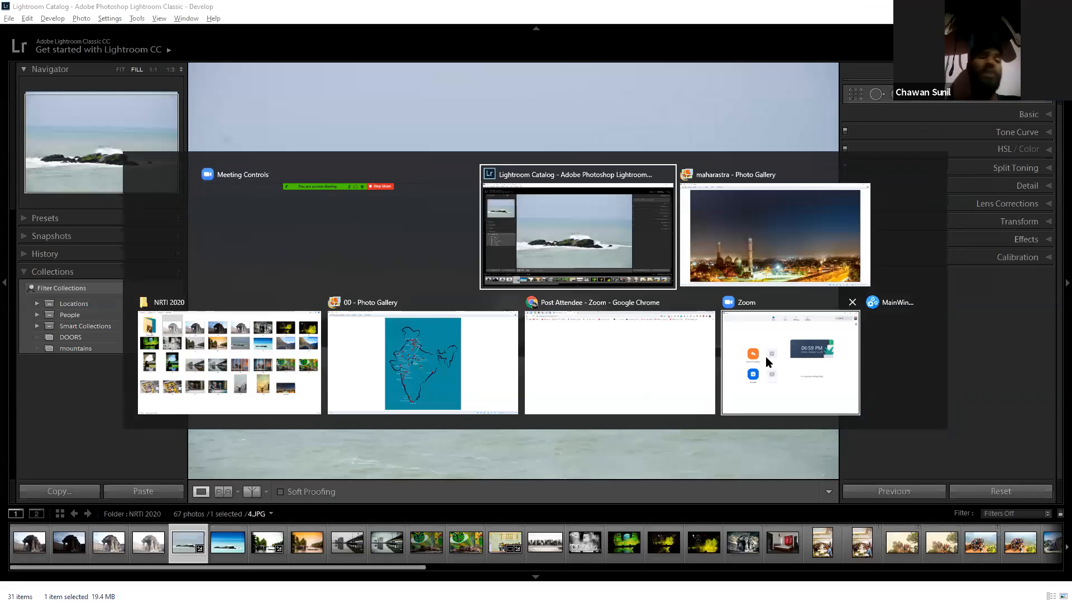